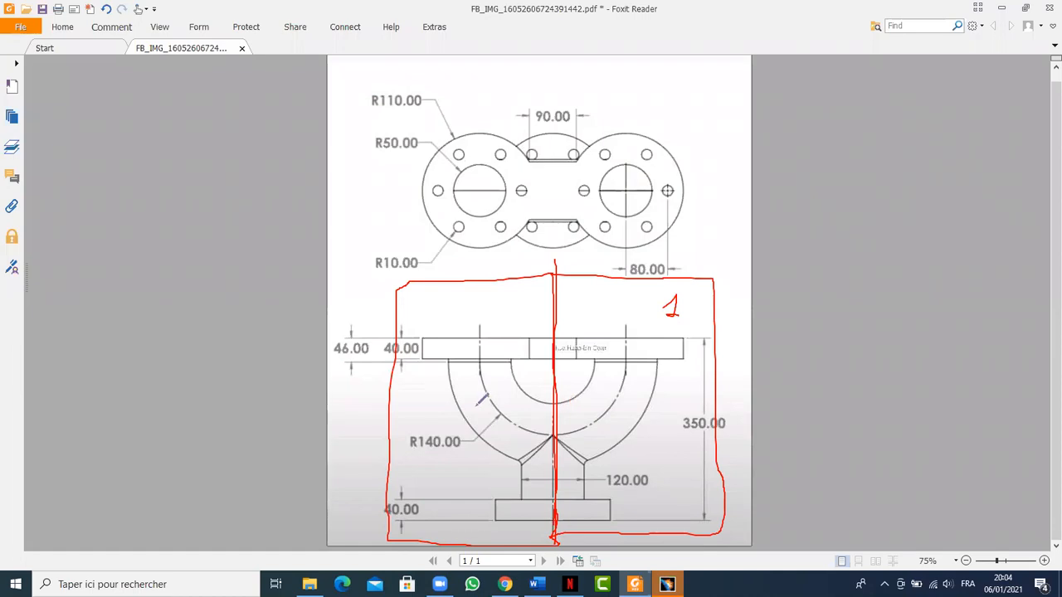
# Step: Number the front view's unlabelled half 2, then split the top view horizontally with freehand lines and number its halves 1 and 2
pyautogui.moveTo(462, 301)
pyautogui.mouseDown()
pyautogui.moveTo(456, 309)
pyautogui.moveTo(497, 318)
pyautogui.mouseUp()
pyautogui.moveTo(384, 187)
pyautogui.mouseDown()
pyautogui.moveTo(716, 185)
pyautogui.moveTo(711, 88)
pyautogui.moveTo(383, 99)
pyautogui.moveTo(399, 220)
pyautogui.moveTo(647, 261)
pyautogui.moveTo(718, 213)
pyautogui.moveTo(717, 157)
pyautogui.mouseUp()
pyautogui.moveTo(673, 113)
pyautogui.mouseDown()
pyautogui.moveTo(685, 100)
pyautogui.moveTo(683, 131)
pyautogui.moveTo(699, 130)
pyautogui.mouseUp()
pyautogui.moveTo(687, 209); pyautogui.dragTo(700, 220)
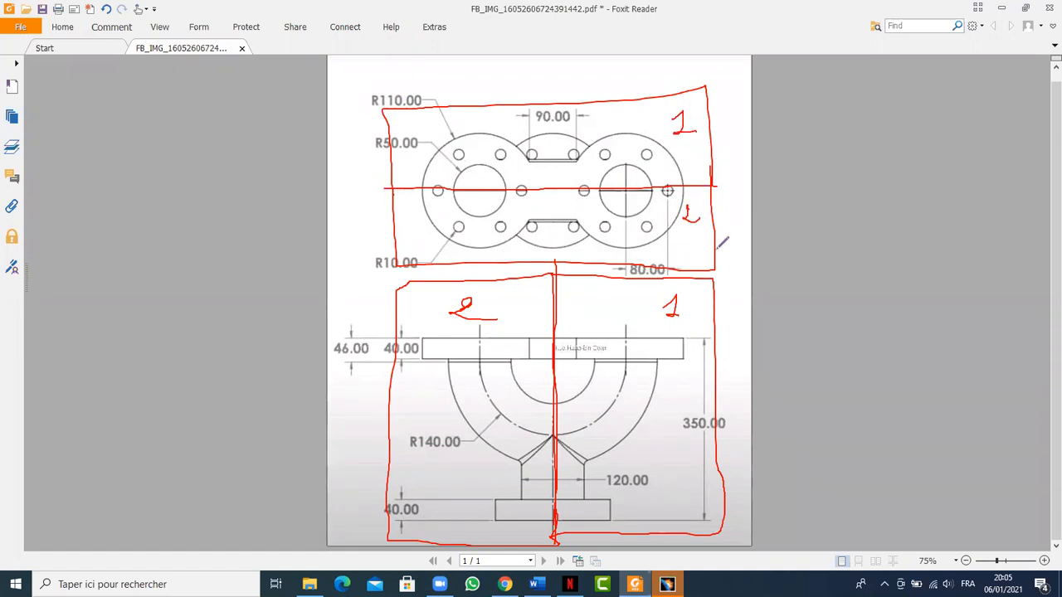
# Step: Divide the top view vertically and write 1/4 above it, then circle the front view's 120 mm neck and base flange
pyautogui.moveTo(549, 126); pyautogui.dragTo(546, 262)
pyautogui.moveTo(549, 84); pyautogui.dragTo(549, 126)
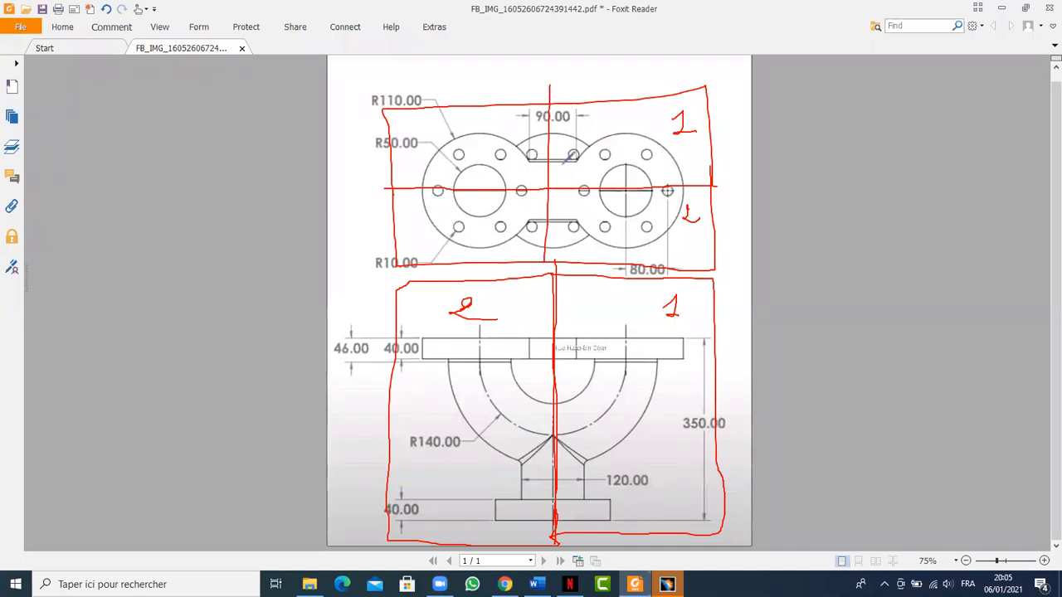
pyautogui.moveTo(601, 66)
pyautogui.mouseDown()
pyautogui.moveTo(615, 100)
pyautogui.moveTo(639, 86)
pyautogui.moveTo(640, 102)
pyautogui.mouseUp()
pyautogui.moveTo(554, 519)
pyautogui.mouseDown()
pyautogui.moveTo(519, 458)
pyautogui.moveTo(533, 515)
pyautogui.moveTo(594, 521)
pyautogui.moveTo(550, 491)
pyautogui.moveTo(497, 496)
pyautogui.moveTo(491, 516)
pyautogui.moveTo(616, 521)
pyautogui.moveTo(612, 490)
pyautogui.mouseUp()
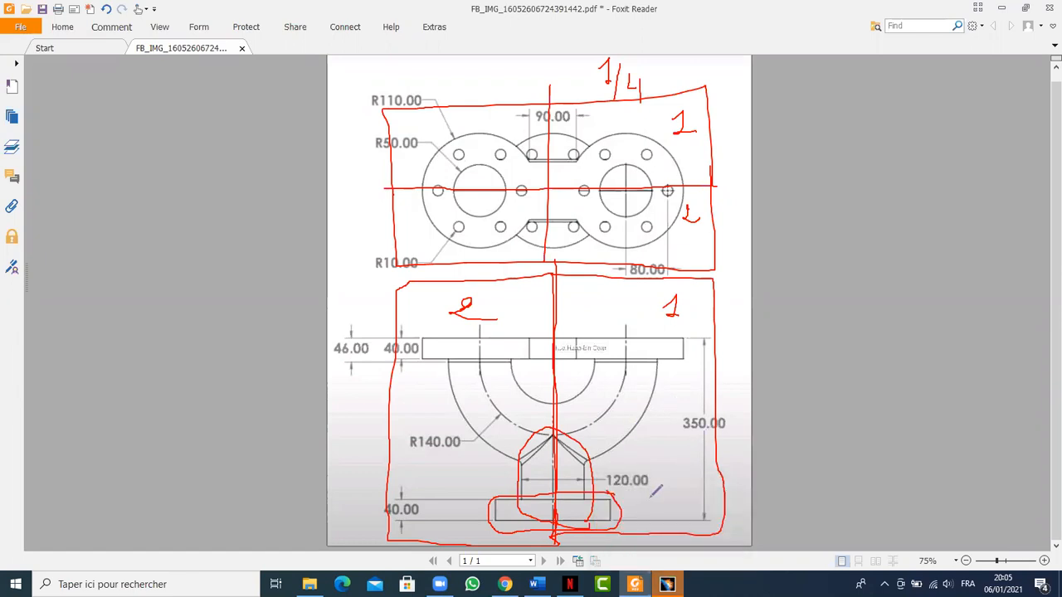
pyautogui.moveTo(611, 531)
pyautogui.mouseDown()
pyautogui.moveTo(628, 517)
pyautogui.moveTo(592, 442)
pyautogui.moveTo(519, 446)
pyautogui.moveTo(497, 519)
pyautogui.moveTo(595, 527)
pyautogui.mouseUp()
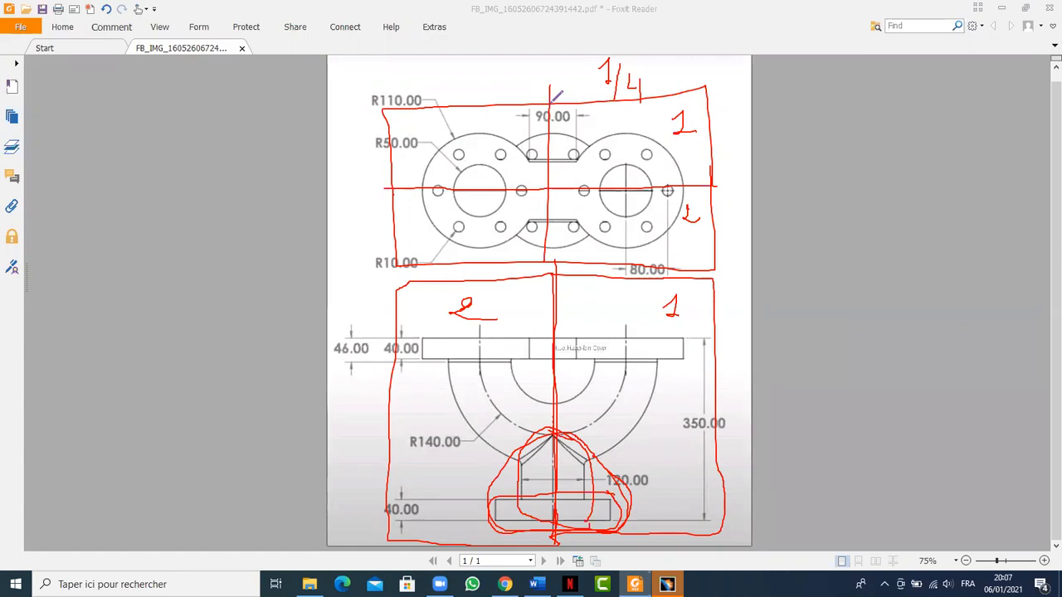
# Step: Undo all the red freehand markings on the drawing
pyautogui.click(417, 94)
pyautogui.hotkey('ctrl', 'z')
pyautogui.hotkey('ctrl', 'z')
pyautogui.hotkey('ctrl', 'z')
pyautogui.hotkey('ctrl', 'z')
pyautogui.hotkey('ctrl', 'z')
pyautogui.hotkey('ctrl', 'z')
pyautogui.hotkey('ctrl', 'z')
pyautogui.hotkey('ctrl', 'z')
pyautogui.hotkey('ctrl', 'z')
pyautogui.hotkey('ctrl', 'z')
pyautogui.hotkey('ctrl', 'z')
pyautogui.hotkey('ctrl', 'z')
pyautogui.hotkey('ctrl', 'z')
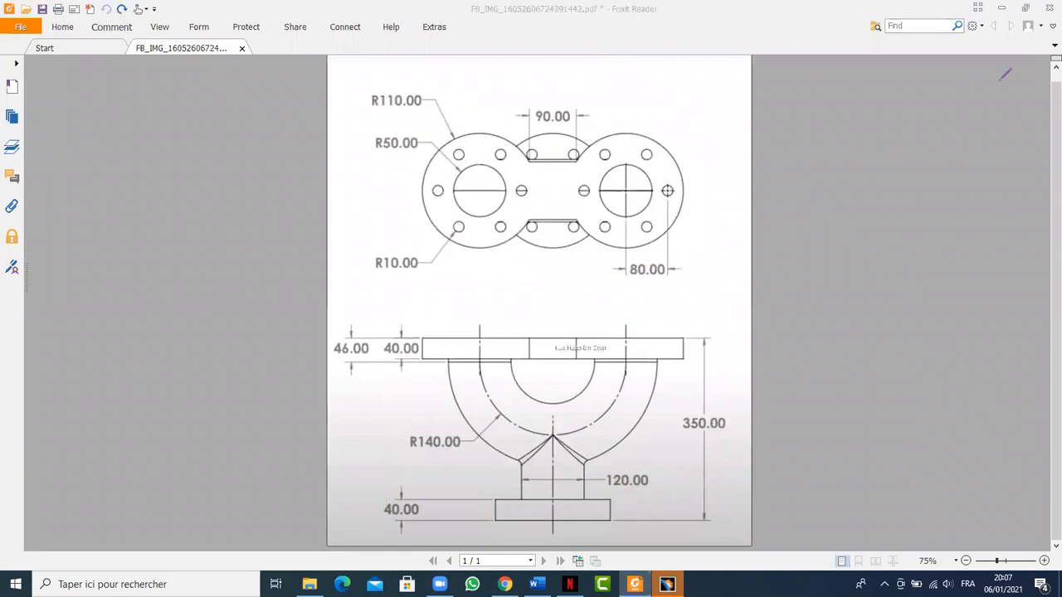
# Step: Switch to CATIA, accept the licence manager settings, and close the Product1 document
pyautogui.click(1002, 7)
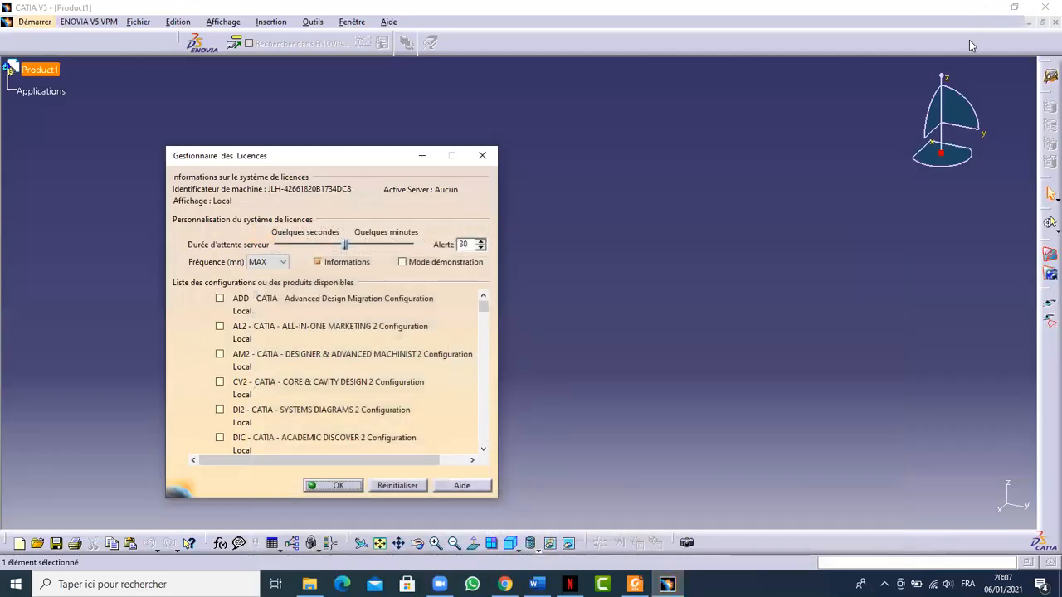
pyautogui.click(335, 488)
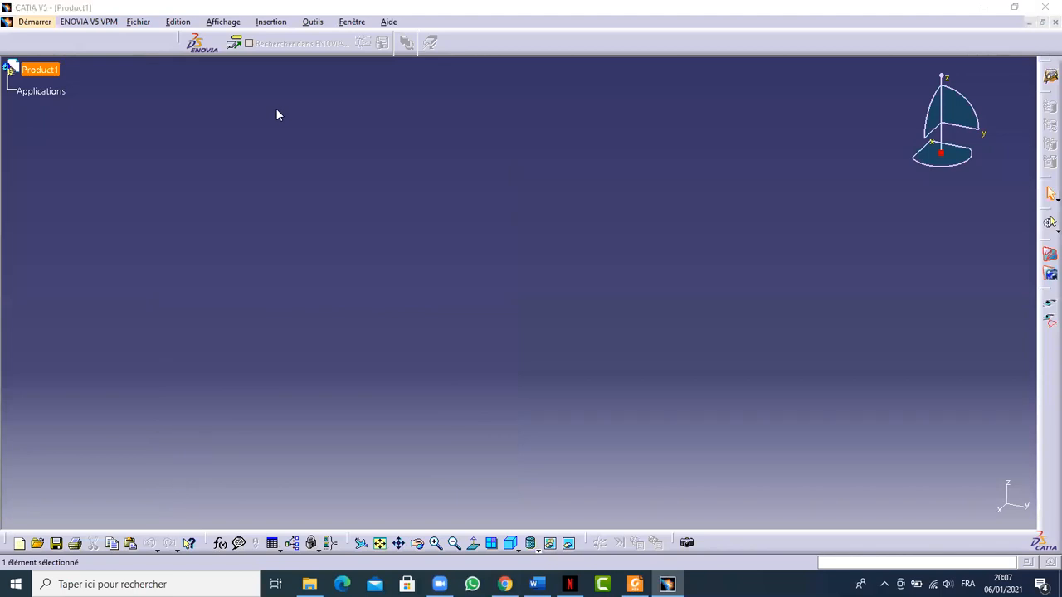
pyautogui.click(1054, 22)
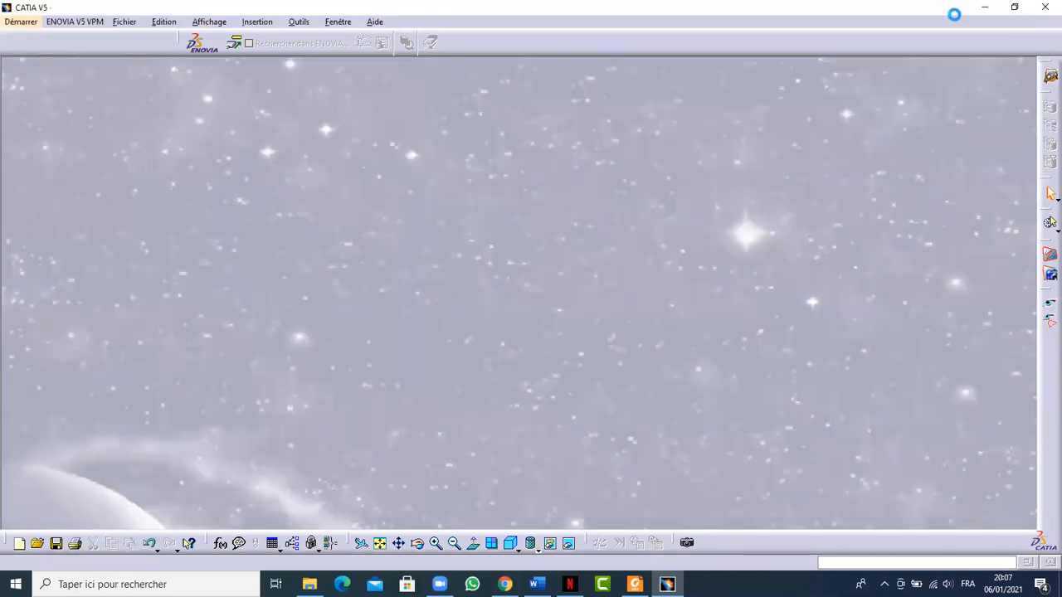
pyautogui.click(983, 8)
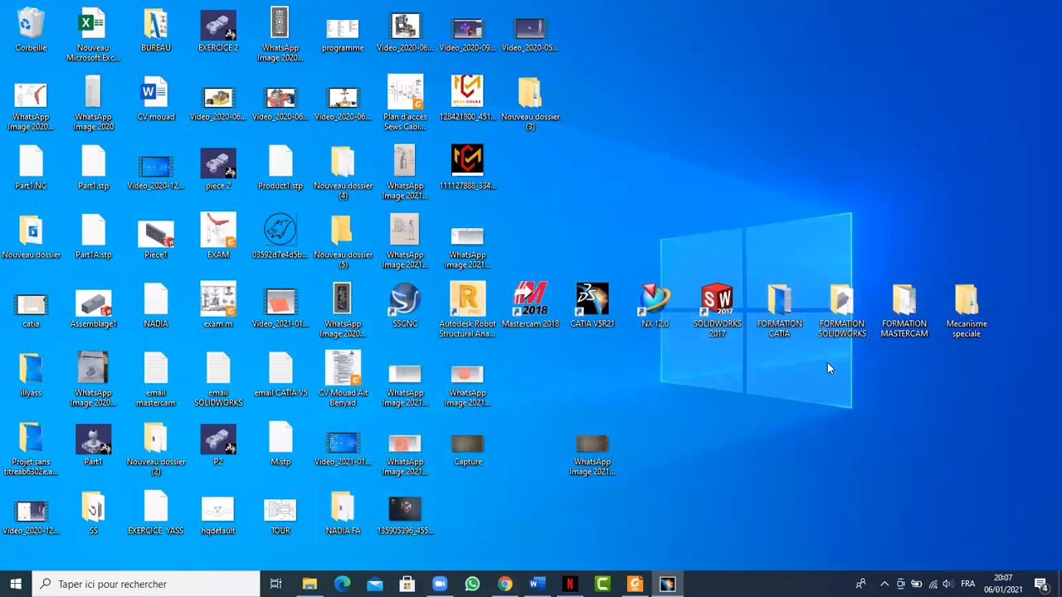
# Step: Open the FORMATION CATIA folder and convert the PIECE 31 image to a PDF in Foxit Reader
pyautogui.doubleClick(780, 303)
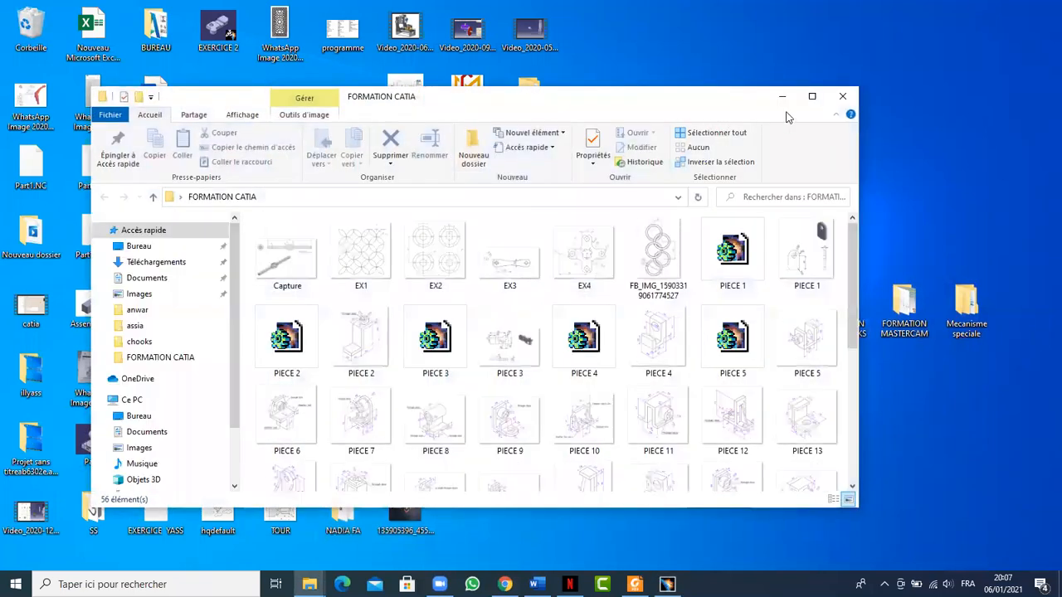
pyautogui.click(811, 96)
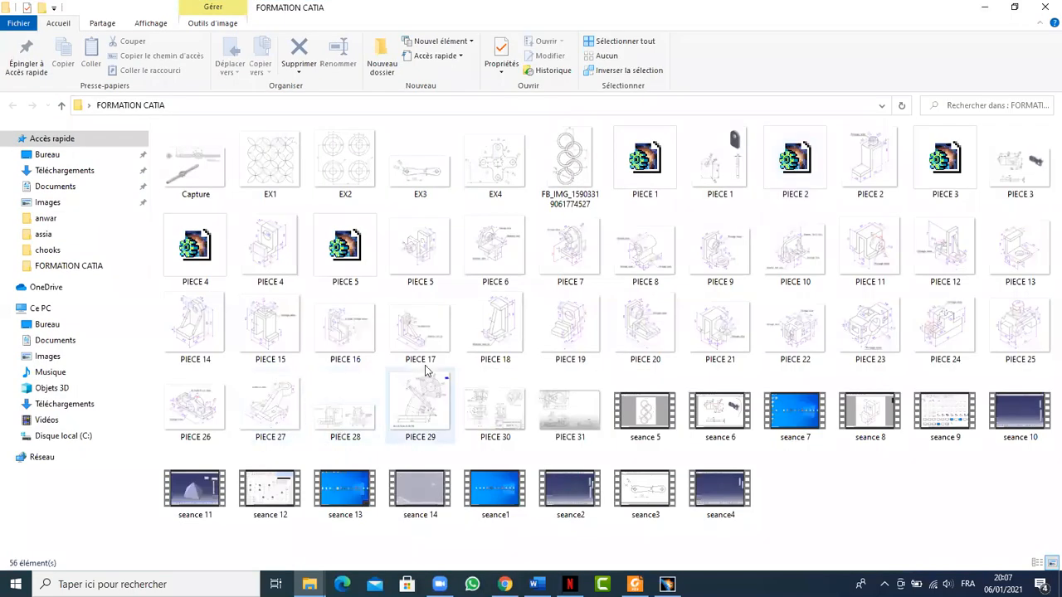
pyautogui.click(520, 407)
pyautogui.click(575, 412)
pyautogui.rightClick(574, 412)
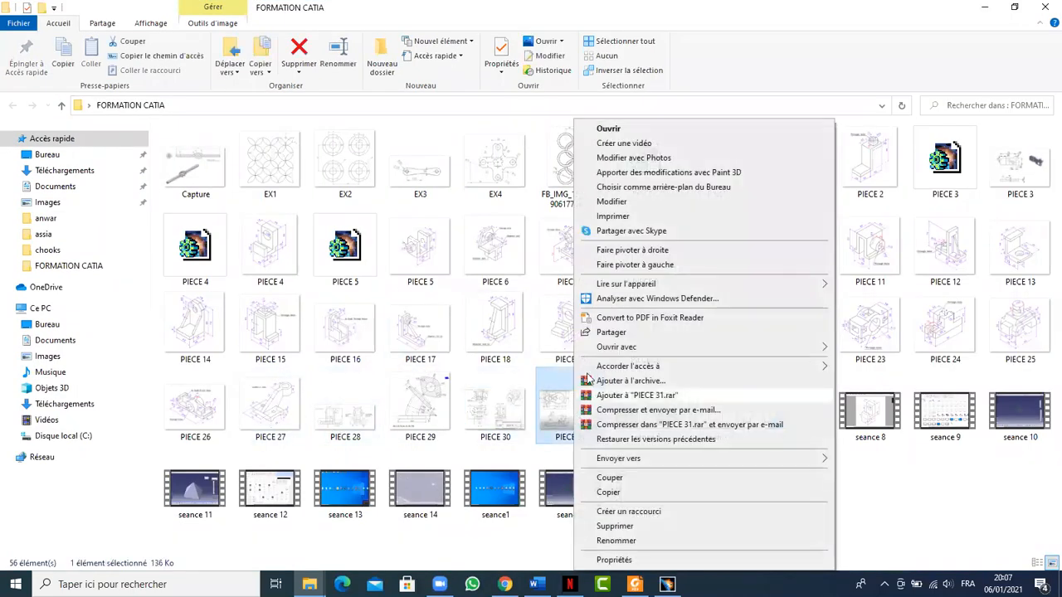
pyautogui.click(604, 322)
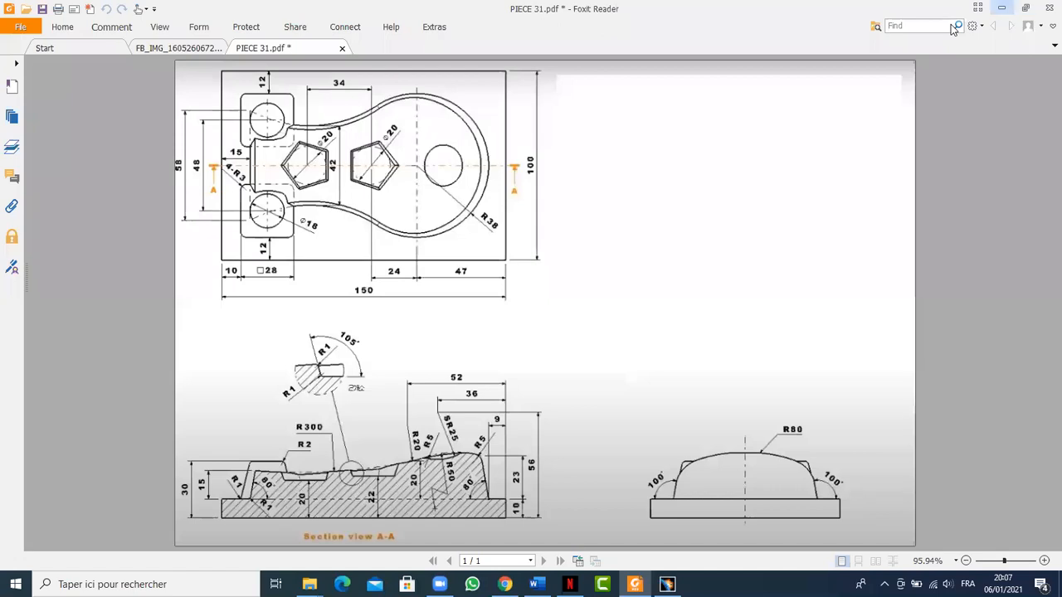
# Step: Convert the PIECE 30 image from the FORMATION CATIA folder to a PDF in Foxit Reader and view the drawing
pyautogui.click(1001, 7)
pyautogui.click(505, 403)
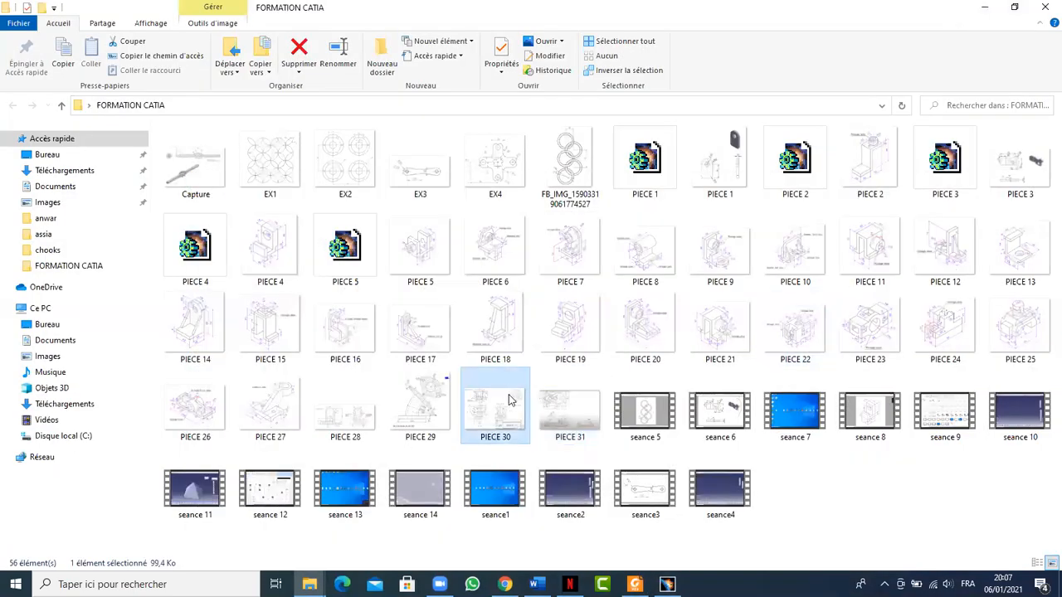
pyautogui.rightClick(502, 400)
pyautogui.click(572, 318)
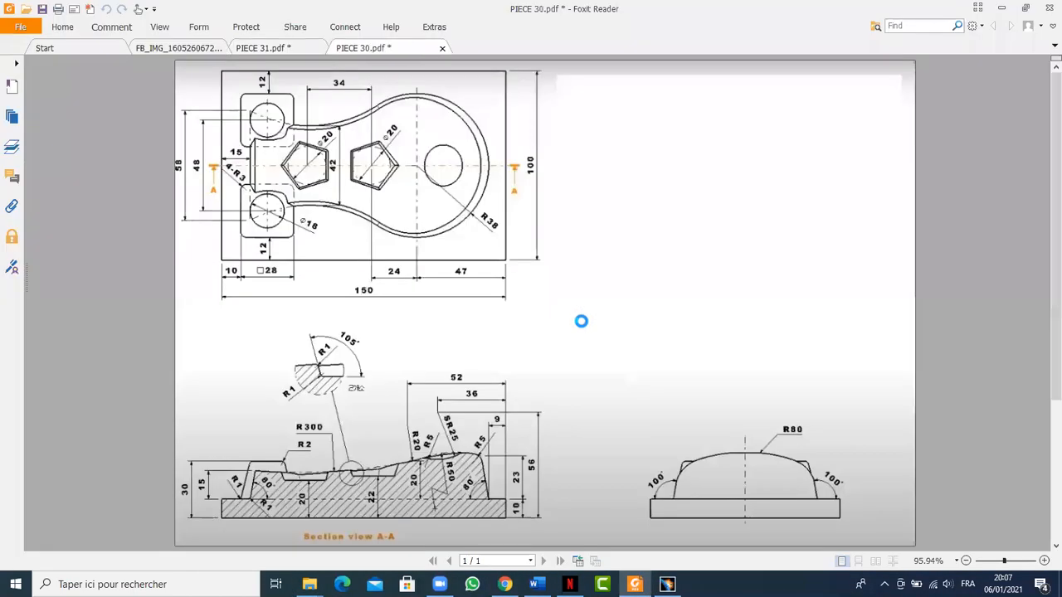
pyautogui.keyDown('ctrl'); pyautogui.scroll(-1, 598, 328); pyautogui.keyUp('ctrl')
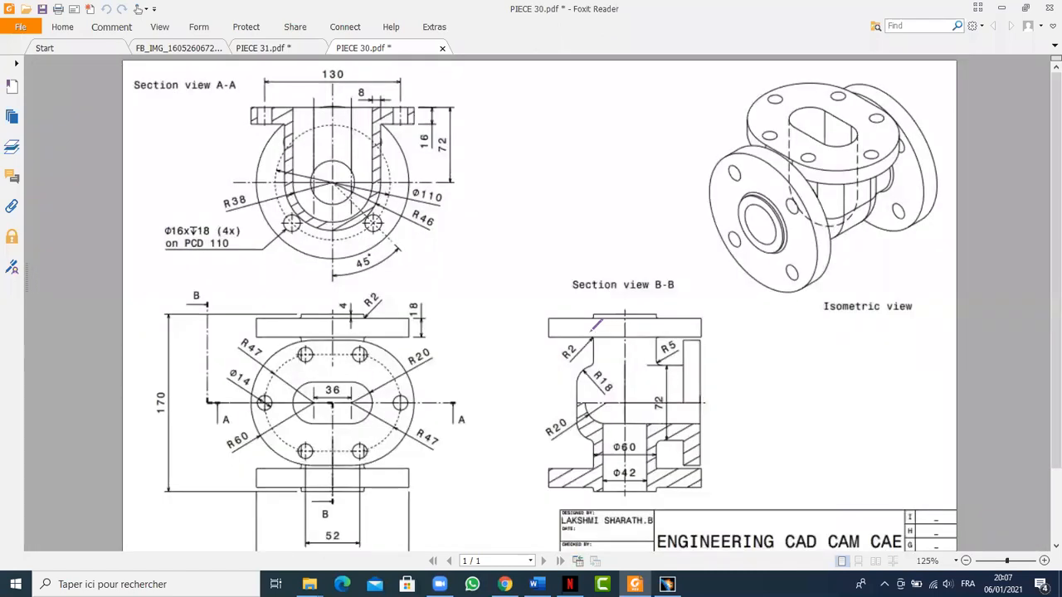
pyautogui.keyDown('ctrl'); pyautogui.scroll(-1, 695, 208); pyautogui.keyUp('ctrl')
pyautogui.keyDown('ctrl'); pyautogui.scroll(1, 701, 201); pyautogui.keyUp('ctrl')
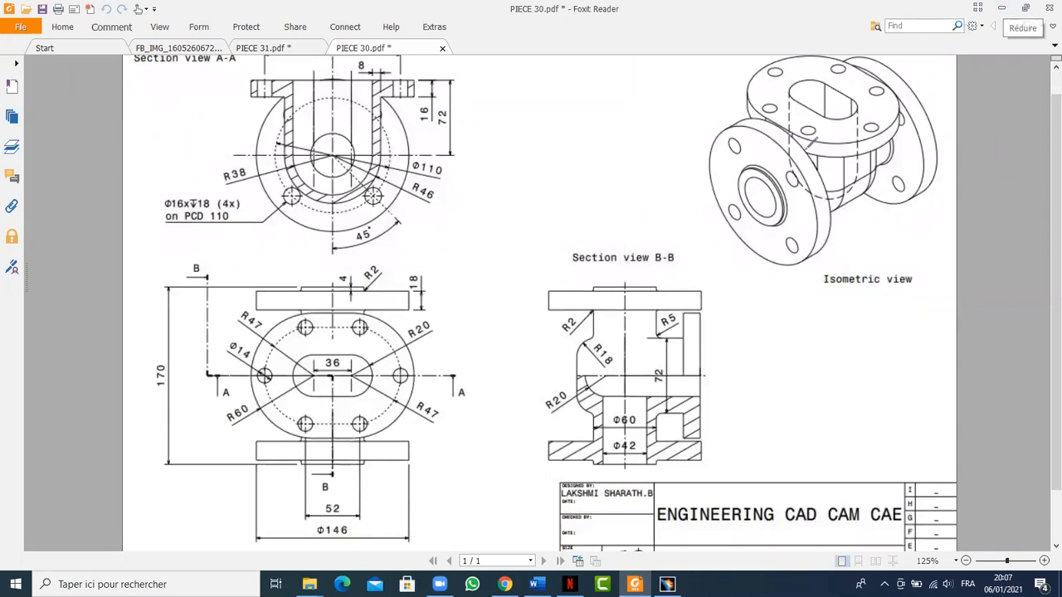
# Step: Open the FORMATION SOLIDWORKS folder and convert its PIECE 30 image to a PDF in Foxit Reader
pyautogui.click(1001, 7)
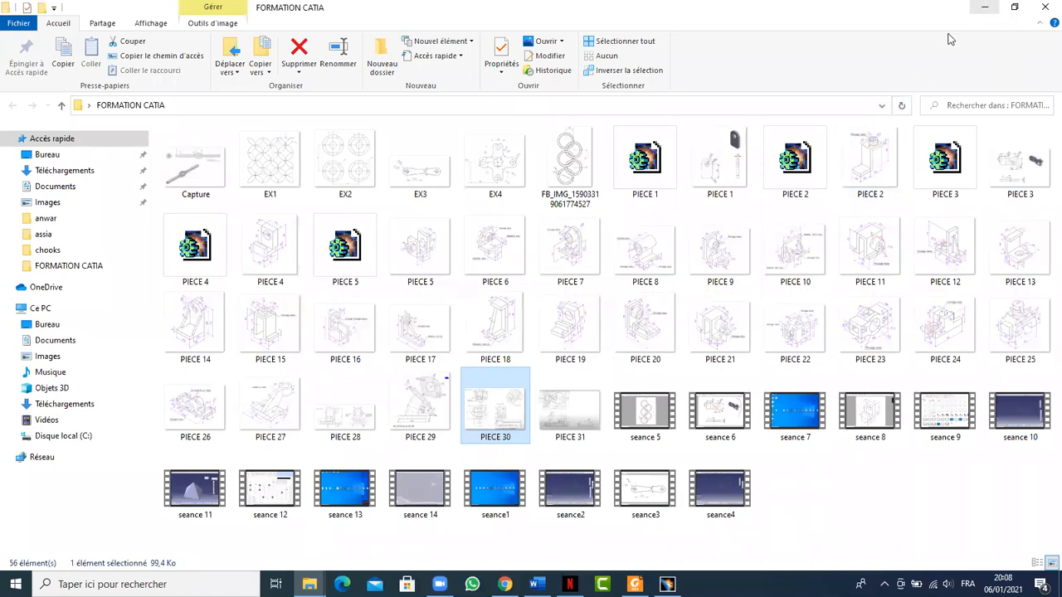
pyautogui.press('super+d')
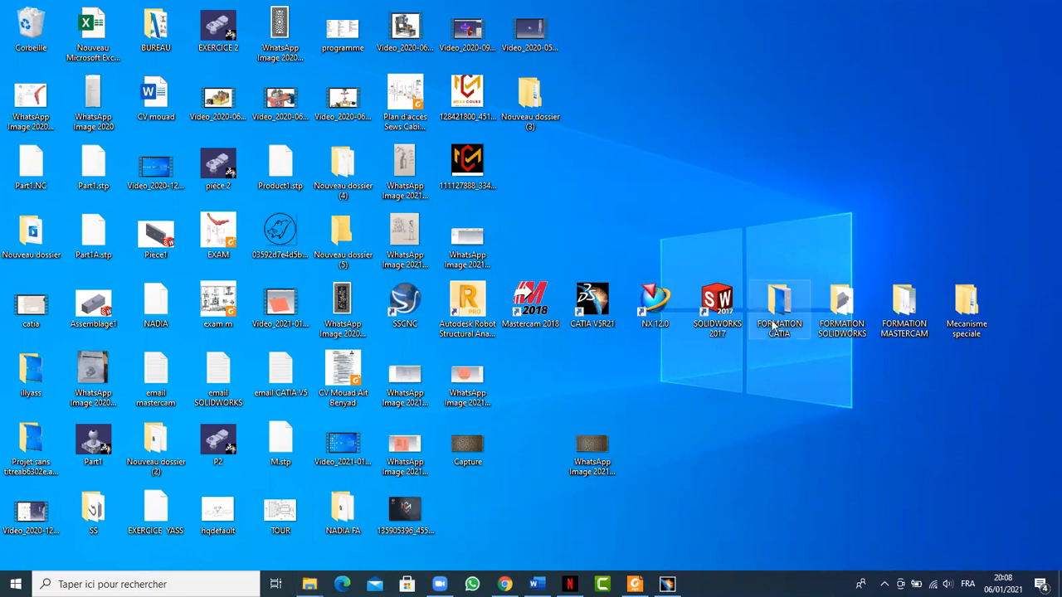
pyautogui.doubleClick(857, 311)
pyautogui.moveTo(873, 267); pyautogui.dragTo(865, 346)
pyautogui.click(900, 380)
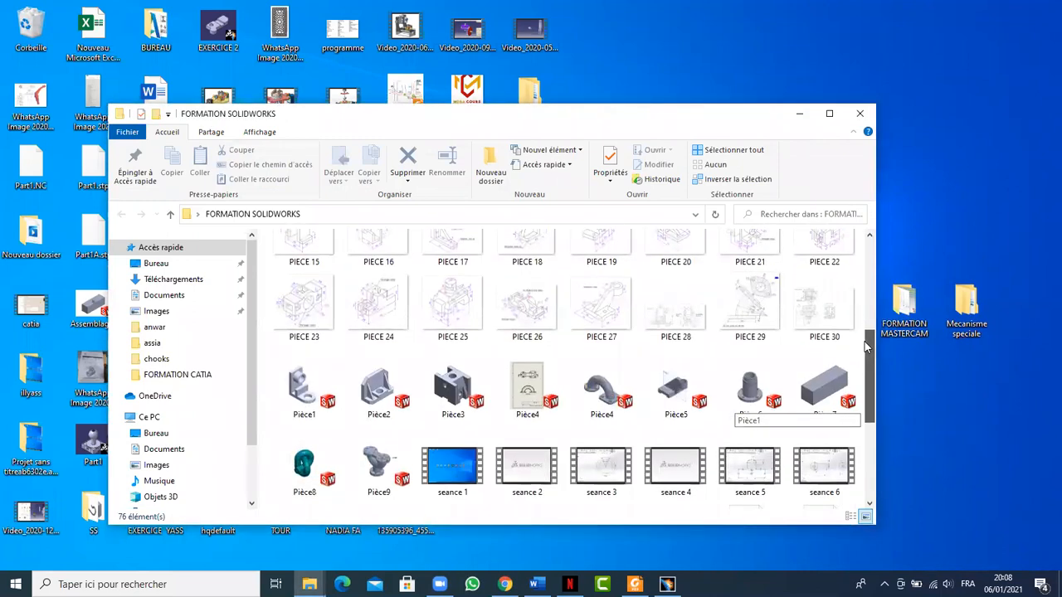
pyautogui.click(830, 313)
pyautogui.rightClick(842, 313)
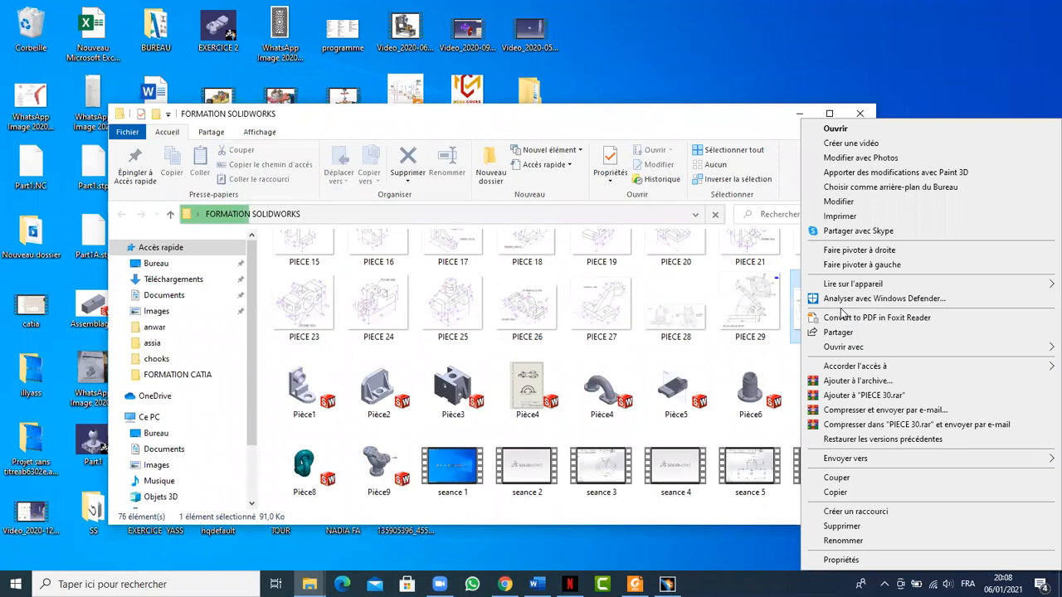
pyautogui.click(846, 317)
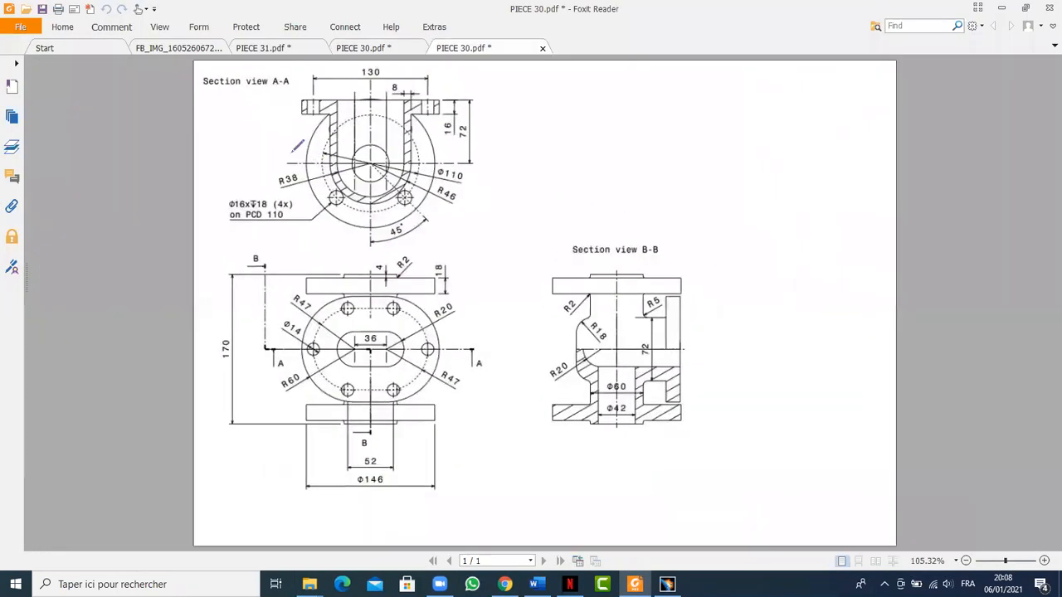
# Step: Return to the PIECE 30 drawing that includes the isometric view and circle the oblong opening in that view
pyautogui.keyDown('ctrl'); pyautogui.scroll(1, 296, 146); pyautogui.keyUp('ctrl')
pyautogui.keyDown('ctrl'); pyautogui.scroll(-1, 270, 152); pyautogui.keyUp('ctrl')
pyautogui.click(360, 50)
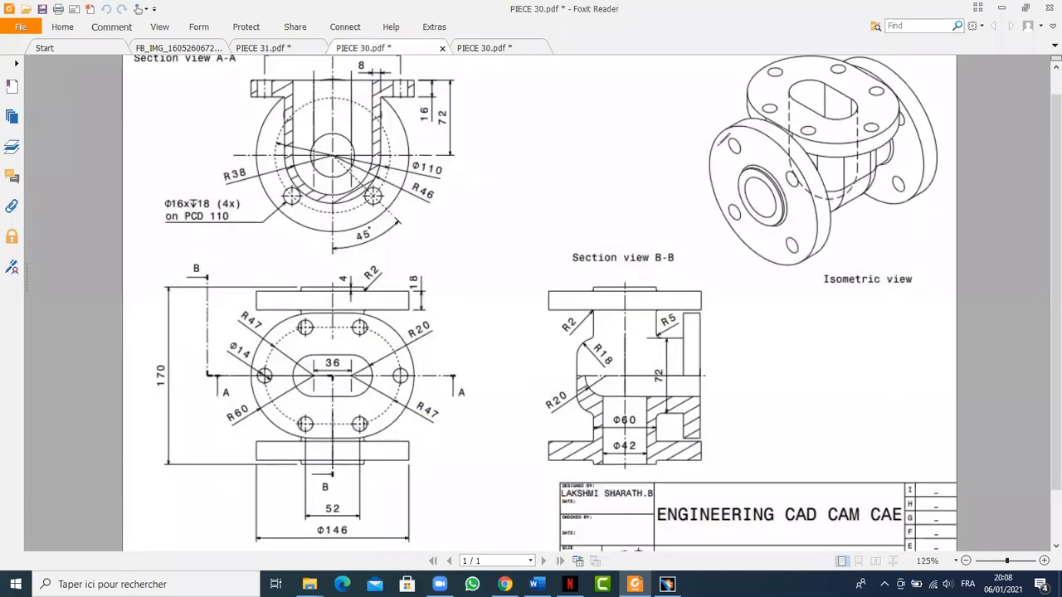
pyautogui.keyDown('ctrl'); pyautogui.scroll(1, 792, 121); pyautogui.keyUp('ctrl')
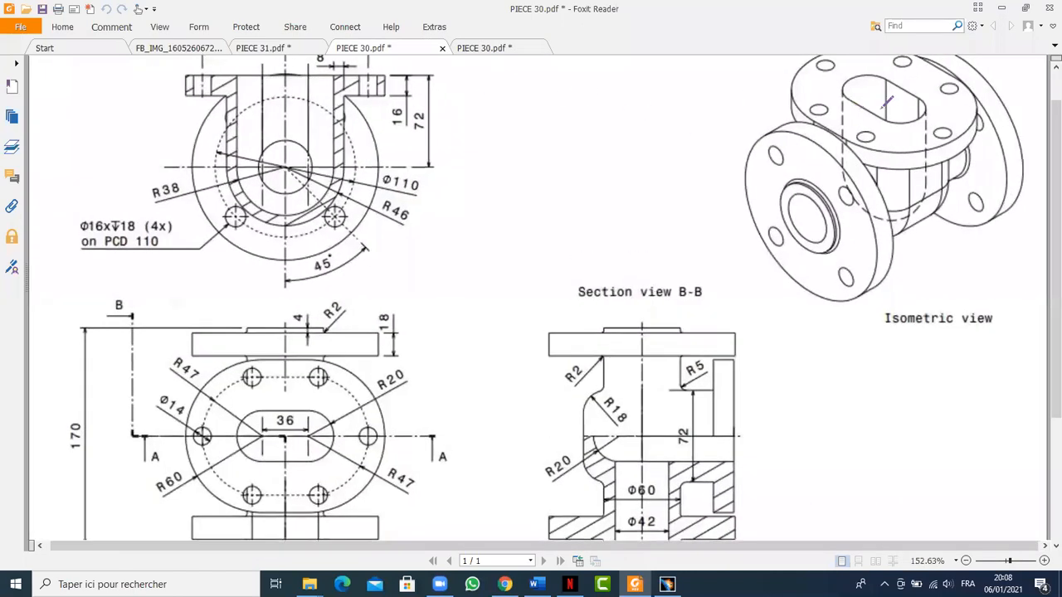
pyautogui.scroll(1, 852, 135)
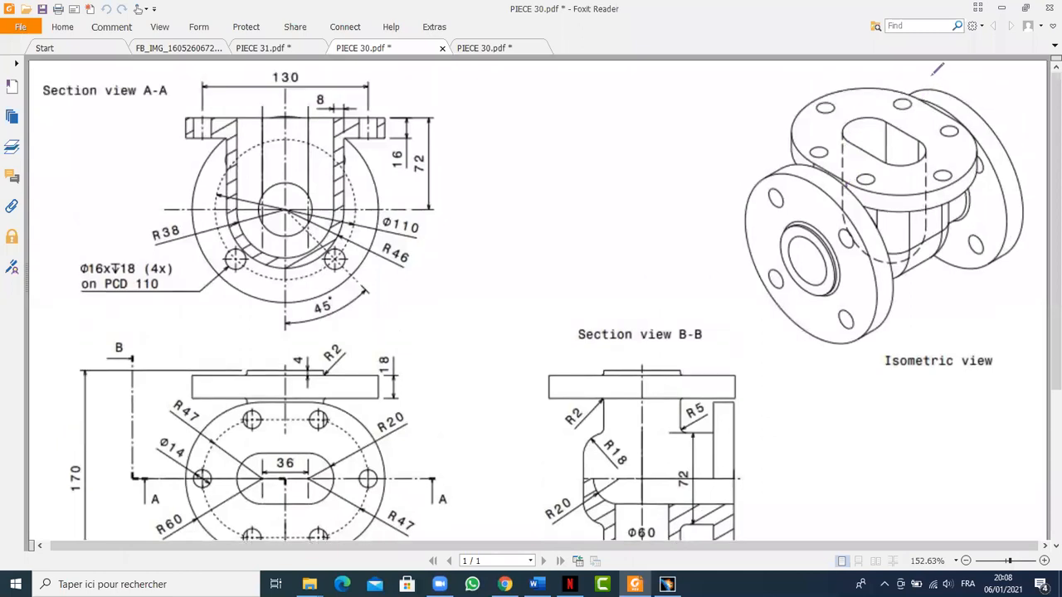
pyautogui.moveTo(848, 91)
pyautogui.mouseDown()
pyautogui.moveTo(809, 136)
pyautogui.moveTo(743, 253)
pyautogui.moveTo(846, 349)
pyautogui.moveTo(1015, 264)
pyautogui.moveTo(1010, 130)
pyautogui.moveTo(867, 66)
pyautogui.mouseUp()
pyautogui.hotkey('ctrl', 'z')
pyautogui.moveTo(929, 148)
pyautogui.mouseDown()
pyautogui.moveTo(890, 111)
pyautogui.moveTo(842, 121)
pyautogui.moveTo(877, 159)
pyautogui.moveTo(919, 155)
pyautogui.mouseUp()
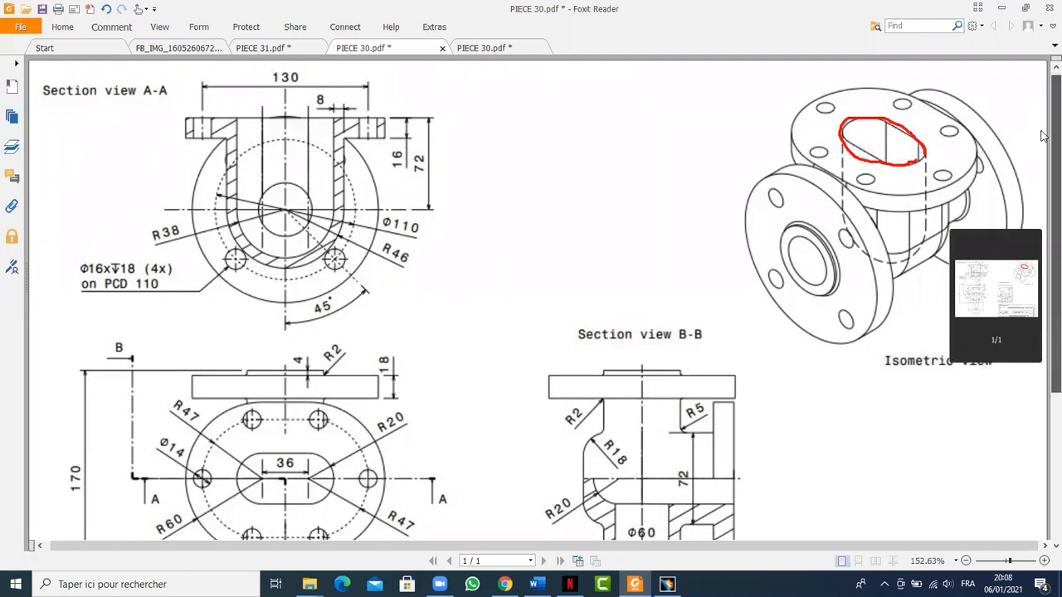
# Step: Trace the rounded inner bottom of the bore in section view A-A and undo the tracing
pyautogui.scroll(-1, 918, 133)
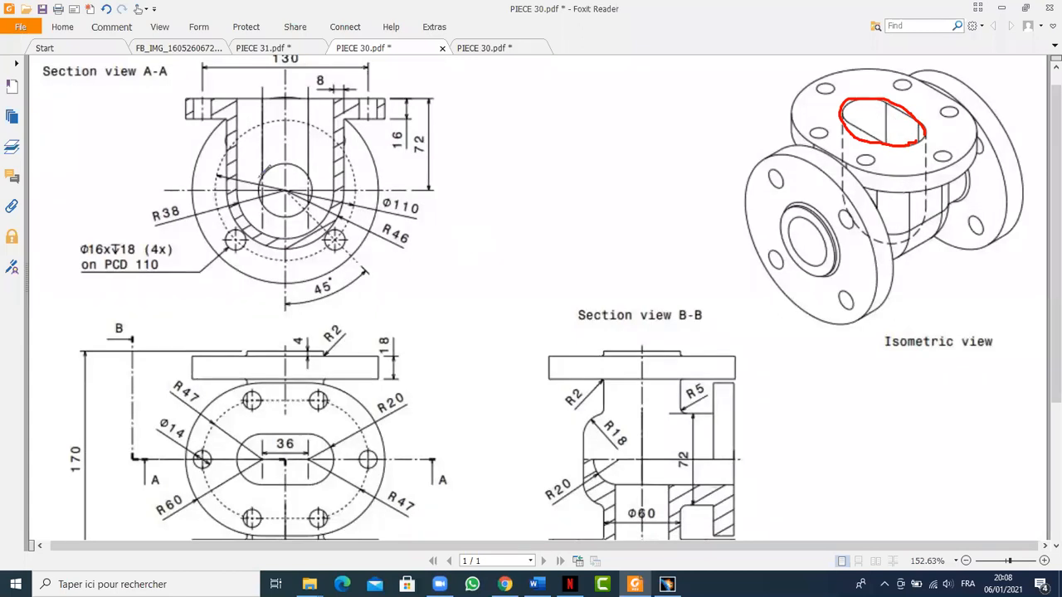
pyautogui.moveTo(236, 191)
pyautogui.mouseDown()
pyautogui.moveTo(264, 228)
pyautogui.moveTo(292, 238)
pyautogui.moveTo(322, 217)
pyautogui.moveTo(338, 186)
pyautogui.mouseUp()
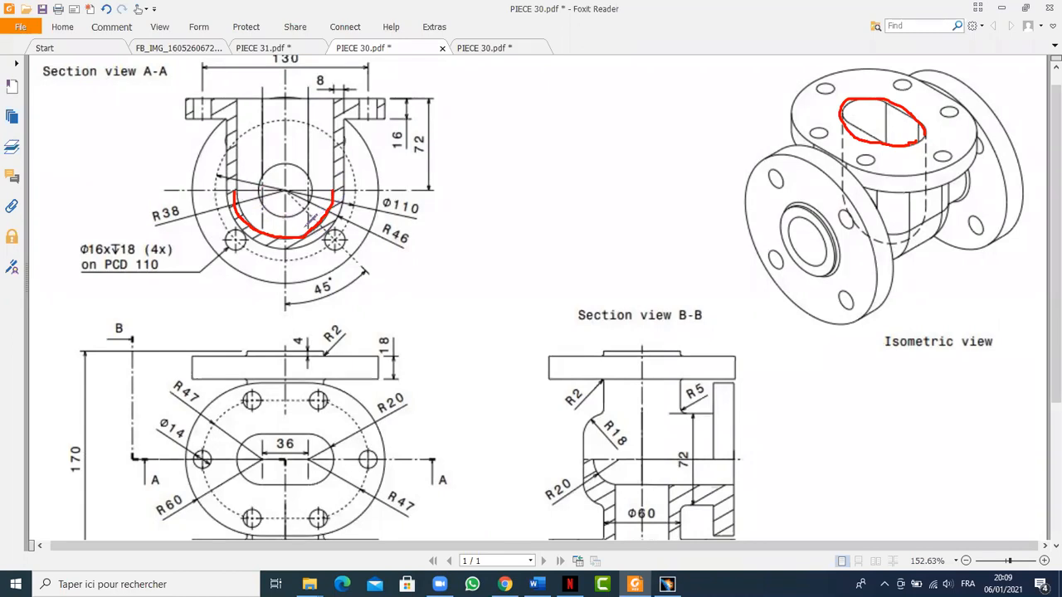
pyautogui.hotkey('ctrl', 'z')
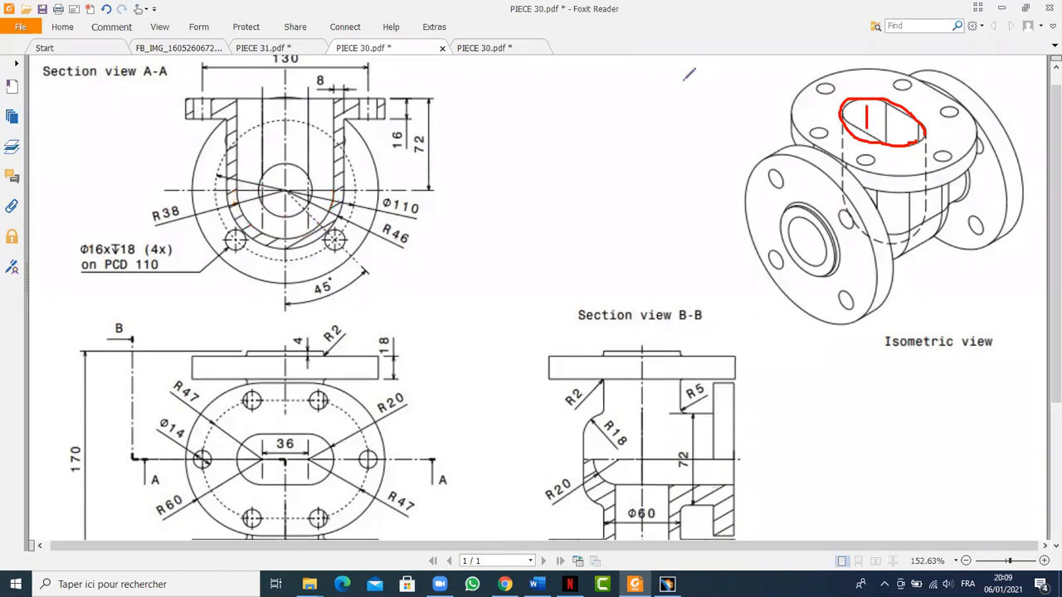
# Step: Switch to the PIECE 30 drawing without the isometric view and circle the view carrying the A-A and B-B cutting lines
pyautogui.click(513, 50)
pyautogui.keyDown('ctrl'); pyautogui.scroll(2, 313, 181); pyautogui.keyUp('ctrl')
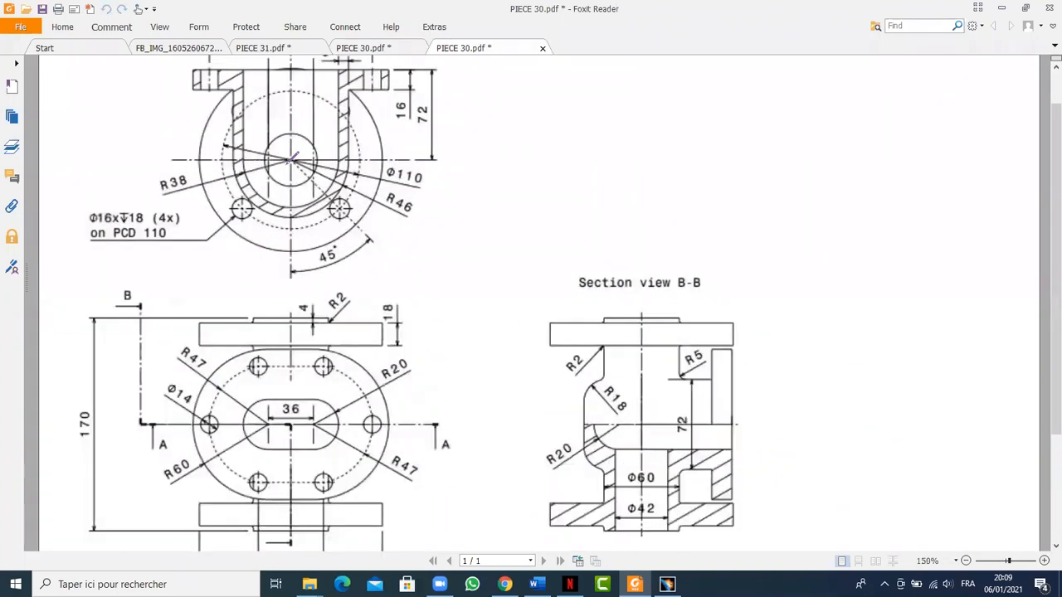
pyautogui.keyDown('ctrl'); pyautogui.scroll(-1, 540, 162); pyautogui.keyUp('ctrl')
pyautogui.keyDown('ctrl'); pyautogui.scroll(-1, 166, 144); pyautogui.keyUp('ctrl')
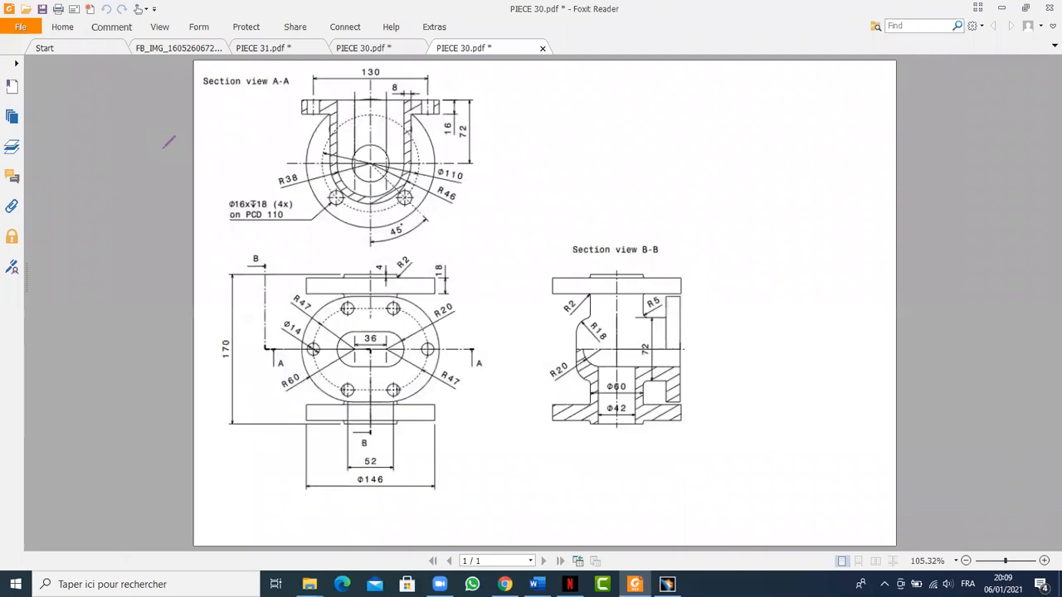
pyautogui.keyDown('ctrl'); pyautogui.scroll(1, 163, 109); pyautogui.keyUp('ctrl')
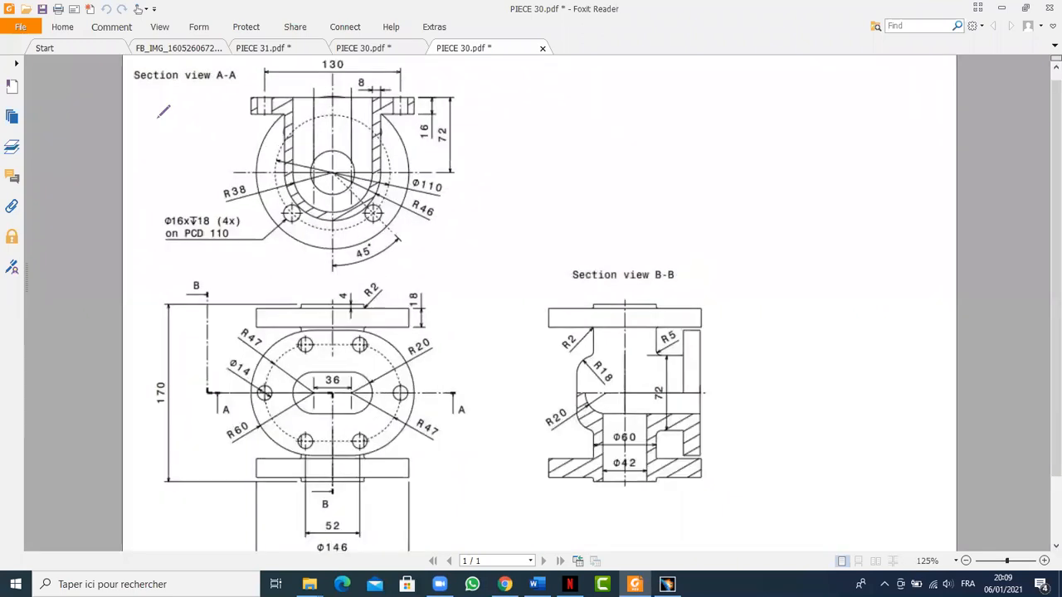
pyautogui.keyDown('ctrl'); pyautogui.scroll(-1, 163, 111); pyautogui.keyUp('ctrl')
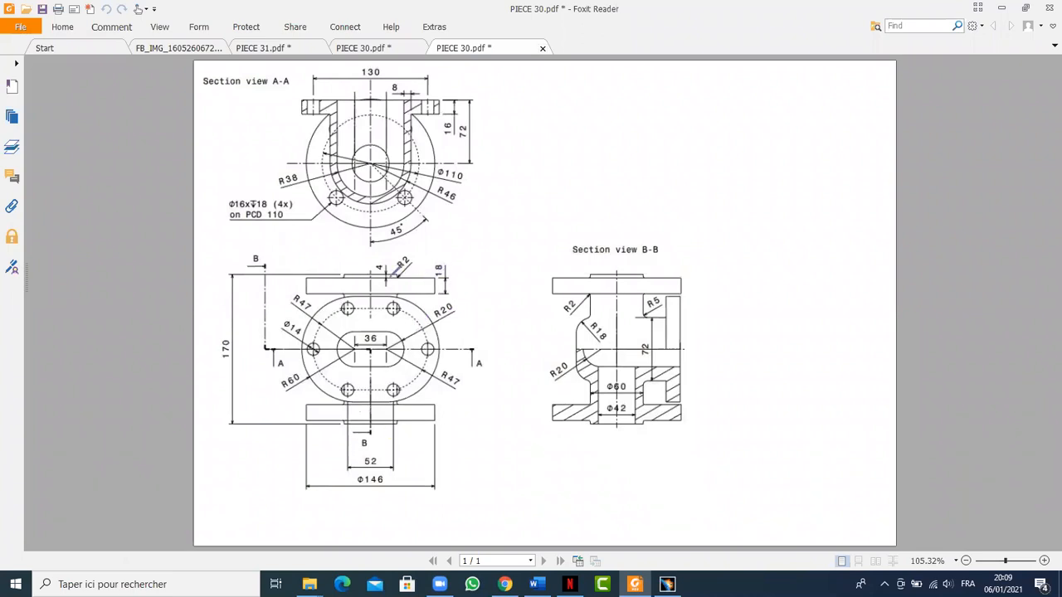
pyautogui.moveTo(426, 260)
pyautogui.mouseDown()
pyautogui.moveTo(251, 236)
pyautogui.moveTo(204, 400)
pyautogui.moveTo(310, 486)
pyautogui.moveTo(420, 497)
pyautogui.mouseUp()
pyautogui.moveTo(444, 455)
pyautogui.mouseDown()
pyautogui.moveTo(486, 369)
pyautogui.moveTo(440, 257)
pyautogui.mouseUp()
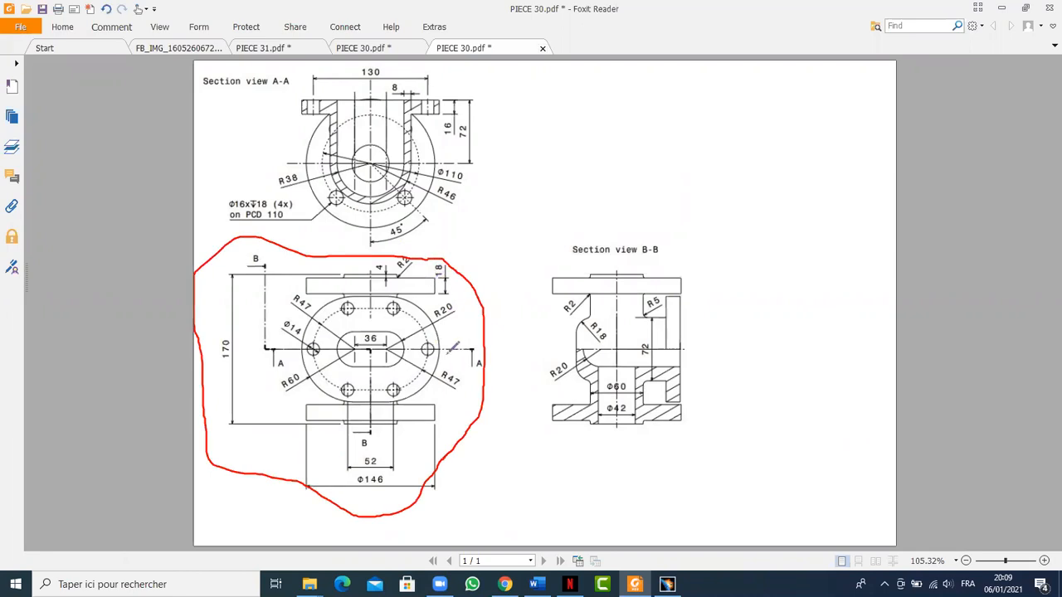
# Step: Mark the end of the A-A cutting line in red and draw a horizontal arrow pointing at section view A-A
pyautogui.moveTo(472, 353); pyautogui.dragTo(430, 352)
pyautogui.moveTo(508, 116)
pyautogui.mouseDown()
pyautogui.moveTo(495, 133)
pyautogui.moveTo(510, 148)
pyautogui.mouseUp()
pyautogui.moveTo(633, 136); pyautogui.dragTo(494, 141)
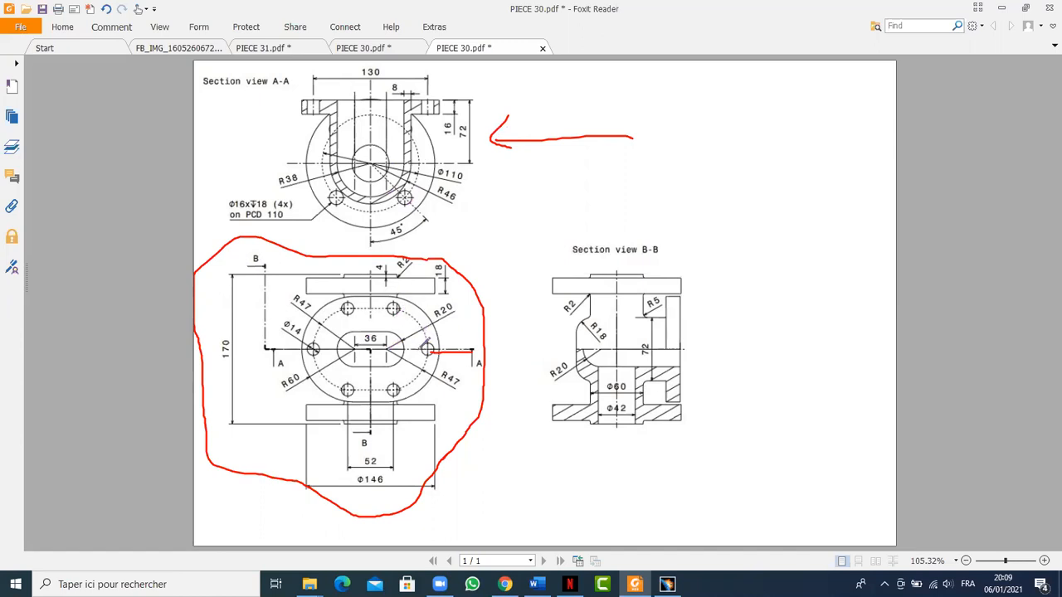
# Step: Outline the upper flange in the view with the cutting lines and trace part of its round edge in section view A-A
pyautogui.moveTo(437, 272)
pyautogui.mouseDown()
pyautogui.moveTo(319, 275)
pyautogui.moveTo(299, 287)
pyautogui.moveTo(444, 291)
pyautogui.moveTo(435, 267)
pyautogui.mouseUp()
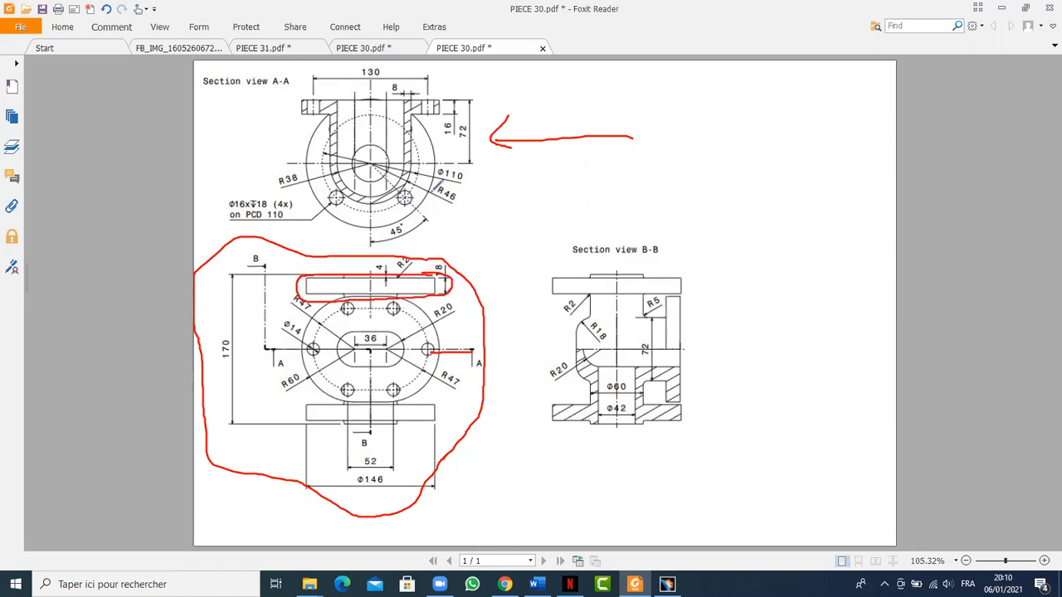
pyautogui.moveTo(428, 124)
pyautogui.mouseDown()
pyautogui.moveTo(433, 165)
pyautogui.moveTo(414, 205)
pyautogui.mouseUp()
# Step: Trace the stepped B-B cutting line in red and draw an upward arrow pointing at the bottom of section view B-B
pyautogui.moveTo(371, 433)
pyautogui.mouseDown()
pyautogui.moveTo(377, 348)
pyautogui.moveTo(289, 346)
pyautogui.moveTo(267, 308)
pyautogui.moveTo(267, 263)
pyautogui.mouseUp()
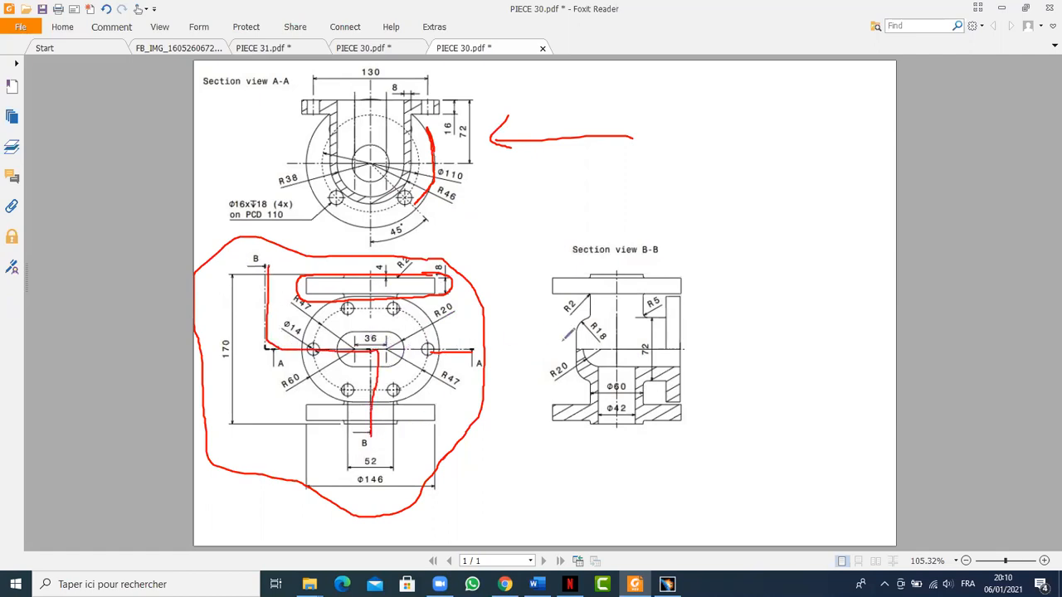
pyautogui.moveTo(603, 444)
pyautogui.mouseDown()
pyautogui.moveTo(627, 439)
pyautogui.moveTo(603, 506)
pyautogui.mouseUp()
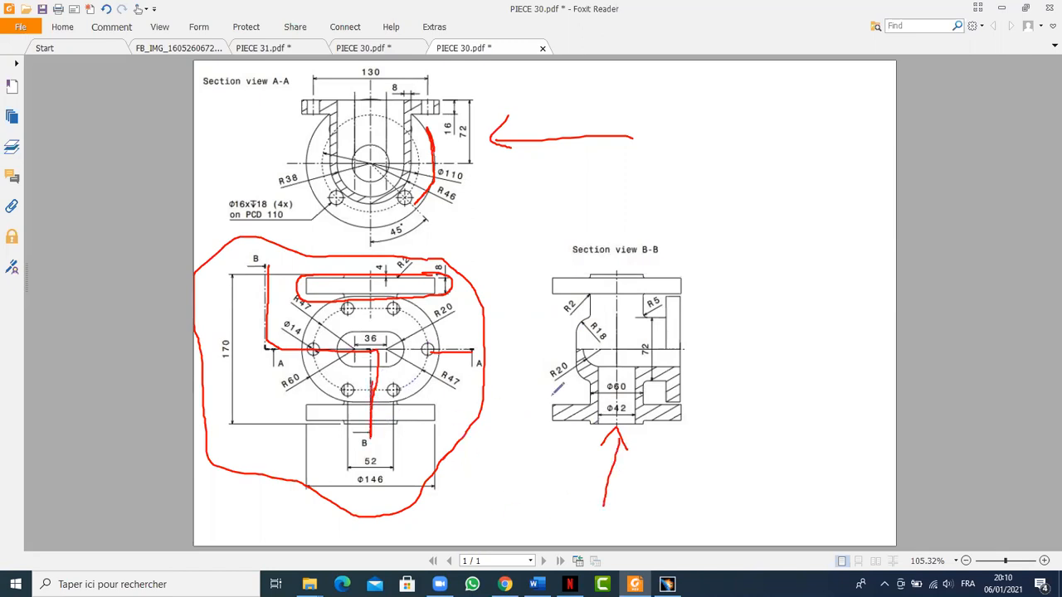
# Step: Circle the Ø42 dimension in section view B-B and trace both walls of that bore
pyautogui.moveTo(628, 396)
pyautogui.mouseDown()
pyautogui.moveTo(608, 399)
pyautogui.moveTo(617, 421)
pyautogui.moveTo(630, 407)
pyautogui.moveTo(622, 399)
pyautogui.mouseUp()
pyautogui.moveTo(597, 432); pyautogui.dragTo(602, 367)
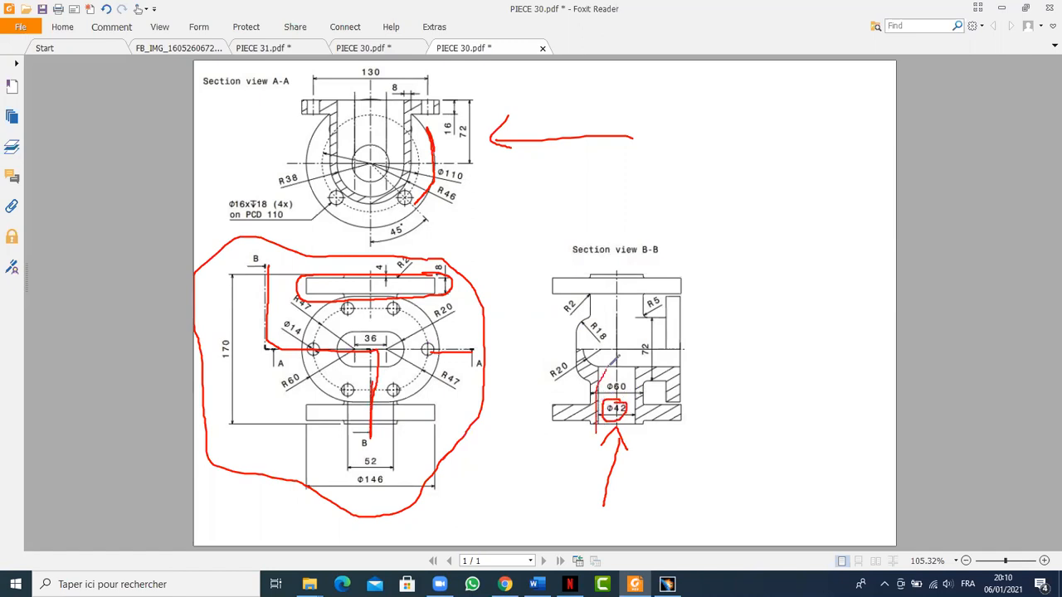
pyautogui.moveTo(631, 434); pyautogui.dragTo(633, 359)
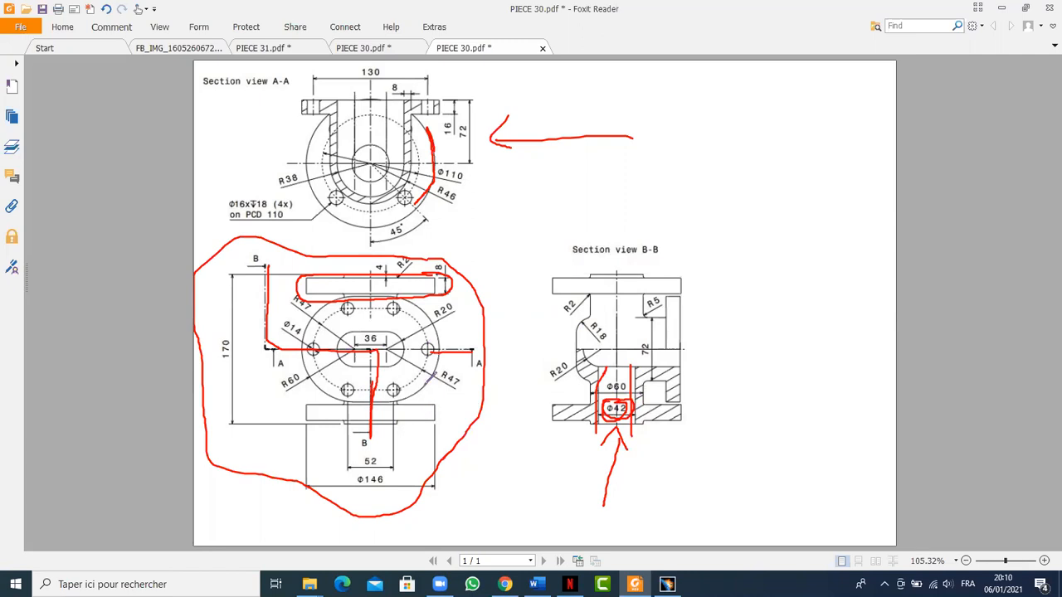
# Step: Mark the R18 radius, the upper edge of the cavity and the vertical centreline in section view B-B
pyautogui.moveTo(594, 316)
pyautogui.mouseDown()
pyautogui.moveTo(584, 335)
pyautogui.moveTo(605, 347)
pyautogui.moveTo(599, 316)
pyautogui.mouseUp()
pyautogui.moveTo(602, 317); pyautogui.dragTo(658, 303)
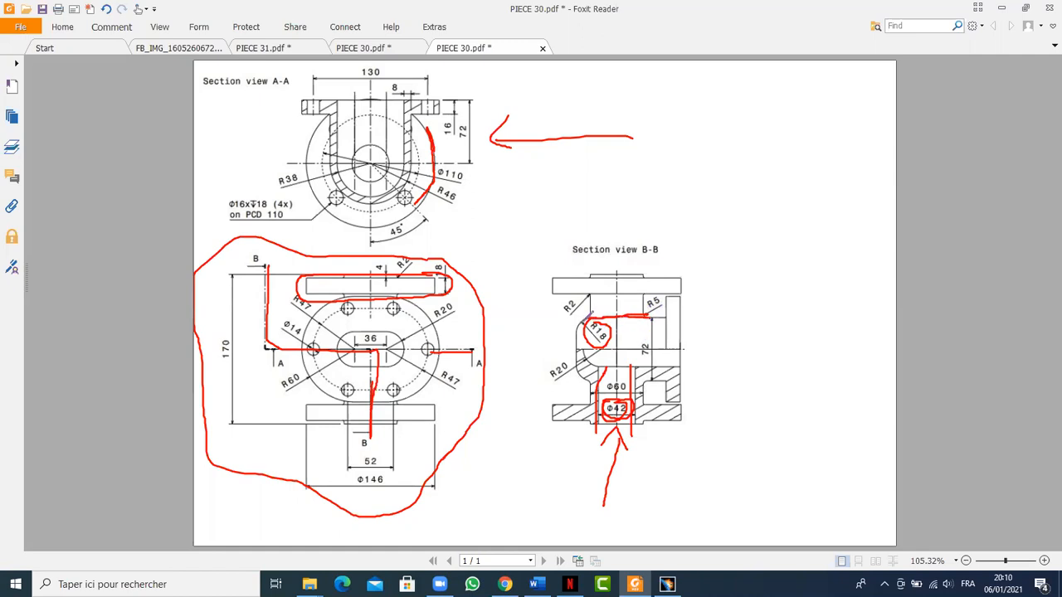
pyautogui.moveTo(618, 277)
pyautogui.mouseDown()
pyautogui.moveTo(618, 406)
pyautogui.moveTo(624, 281)
pyautogui.mouseUp()
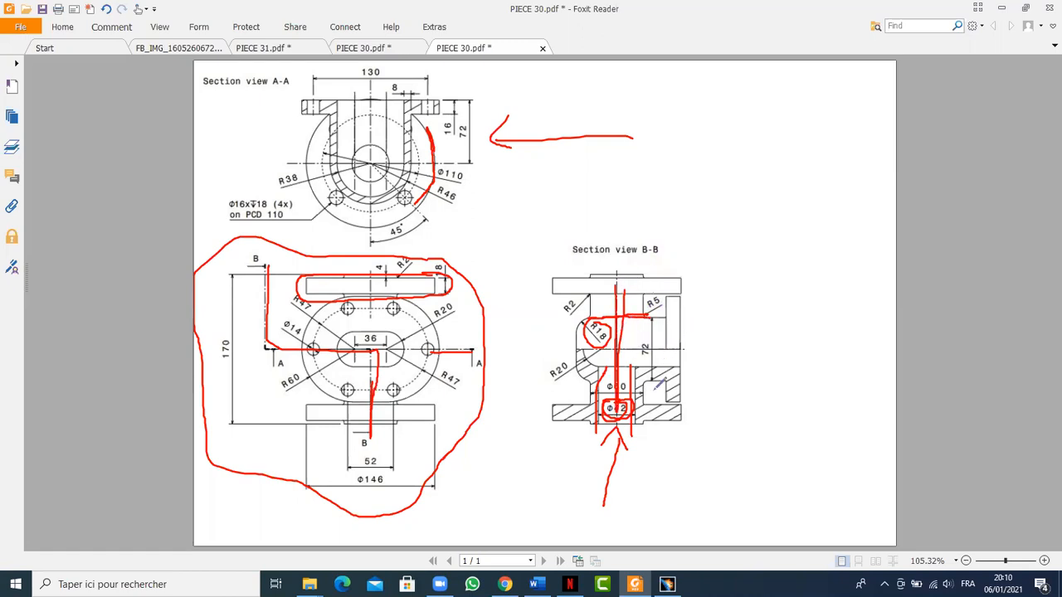
# Step: Undo the bore wall, R18, cavity edge and centreline markings in section view B-B
pyautogui.hotkey('ctrl', 'z')
pyautogui.hotkey('ctrl', 'z')
pyautogui.hotkey('ctrl', 'z')
pyautogui.hotkey('ctrl', 'z')
pyautogui.hotkey('ctrl', 'z')
pyautogui.hotkey('ctrl', 'z')
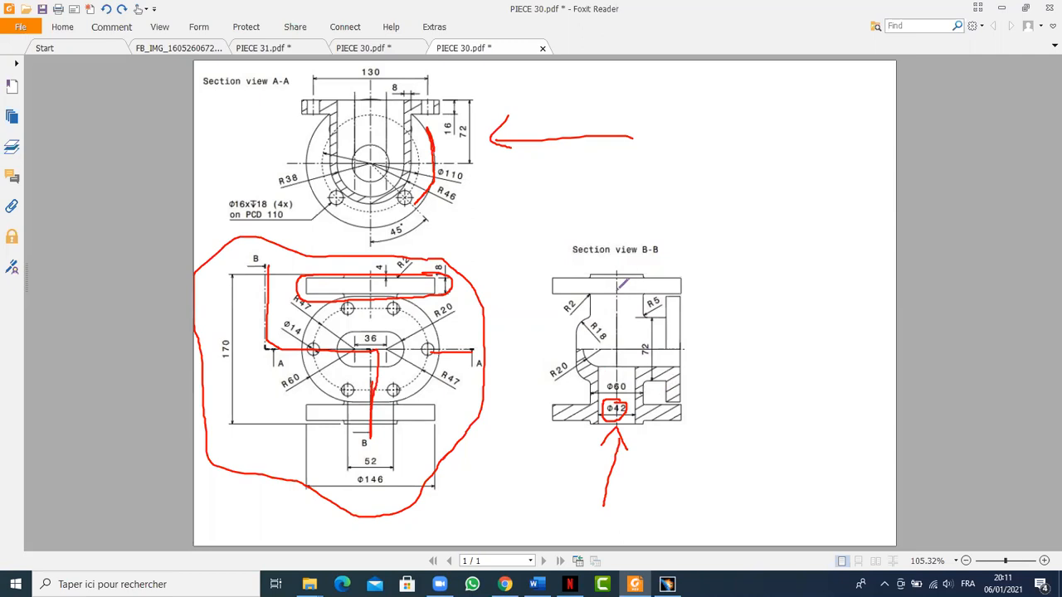
# Step: Trace the vertical centreline of section view B-B and undo the red markings across the whole drawing
pyautogui.moveTo(616, 271); pyautogui.dragTo(619, 410)
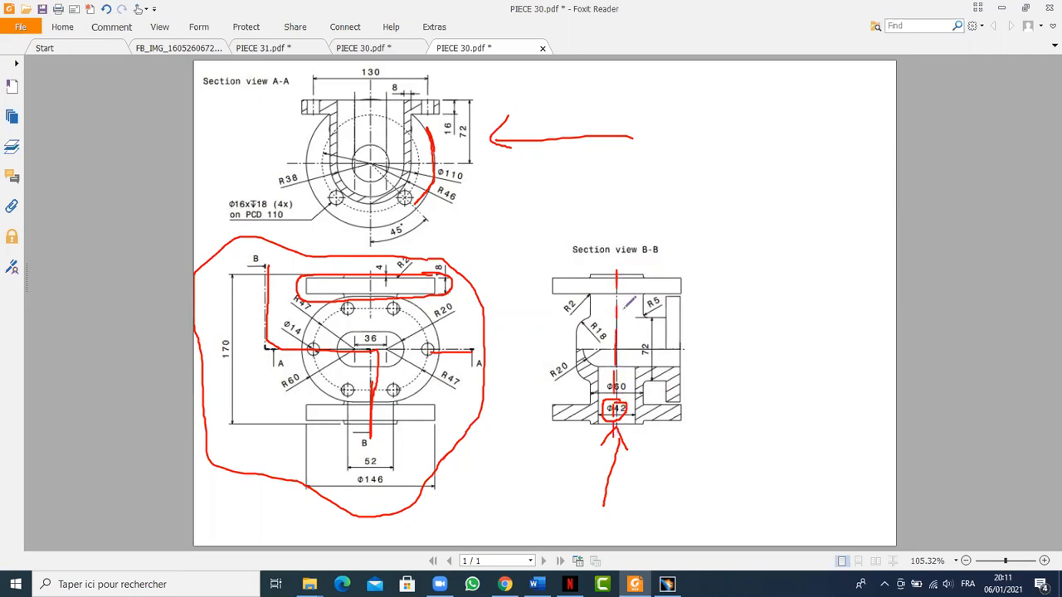
pyautogui.moveTo(652, 331)
pyautogui.mouseDown()
pyautogui.moveTo(632, 355)
pyautogui.moveTo(659, 358)
pyautogui.moveTo(655, 331)
pyautogui.mouseUp()
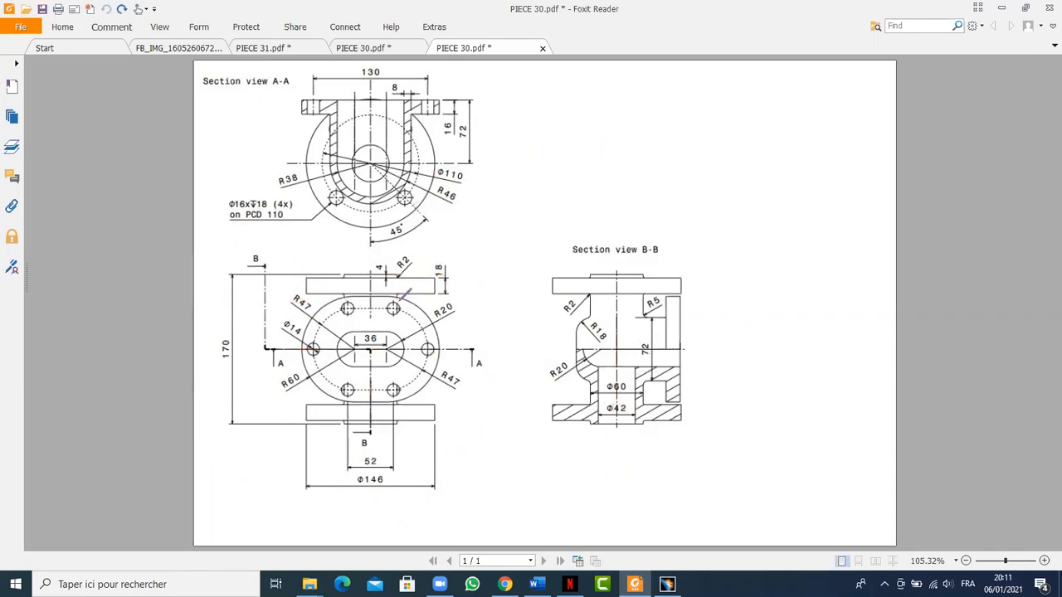
pyautogui.hotkey('ctrl', 'y')
# Step: Draw a horizontal line through the middle of section view B-B, circle its lower half and undo these markings
pyautogui.moveTo(536, 323); pyautogui.dragTo(532, 333)
pyautogui.moveTo(549, 352)
pyautogui.mouseDown()
pyautogui.moveTo(712, 357)
pyautogui.moveTo(739, 431)
pyautogui.moveTo(630, 470)
pyautogui.moveTo(550, 455)
pyautogui.moveTo(524, 365)
pyautogui.moveTo(550, 352)
pyautogui.moveTo(793, 353)
pyautogui.mouseUp()
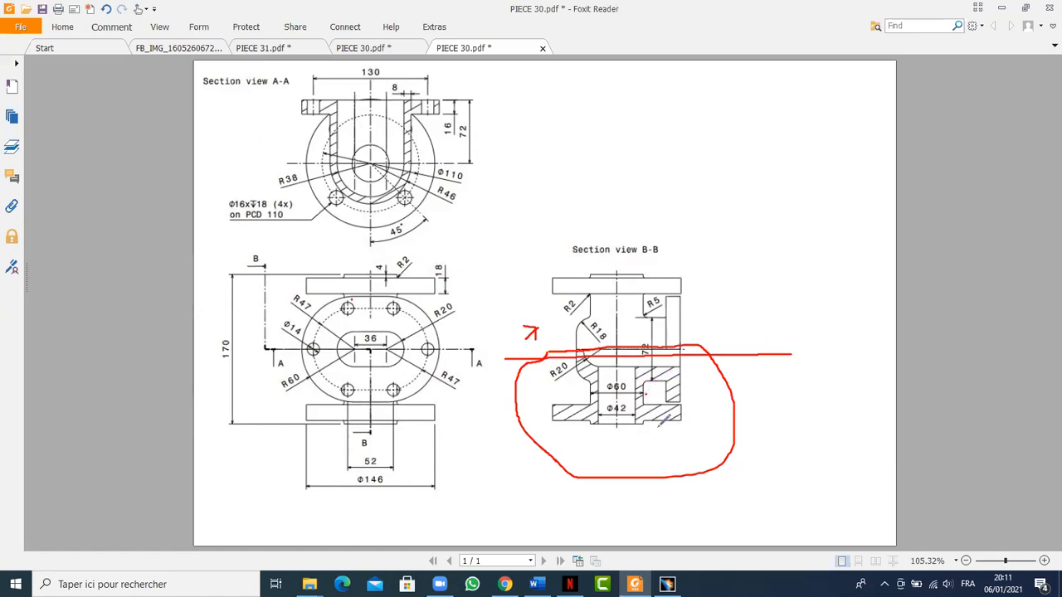
pyautogui.hotkey('ctrl', 'z')
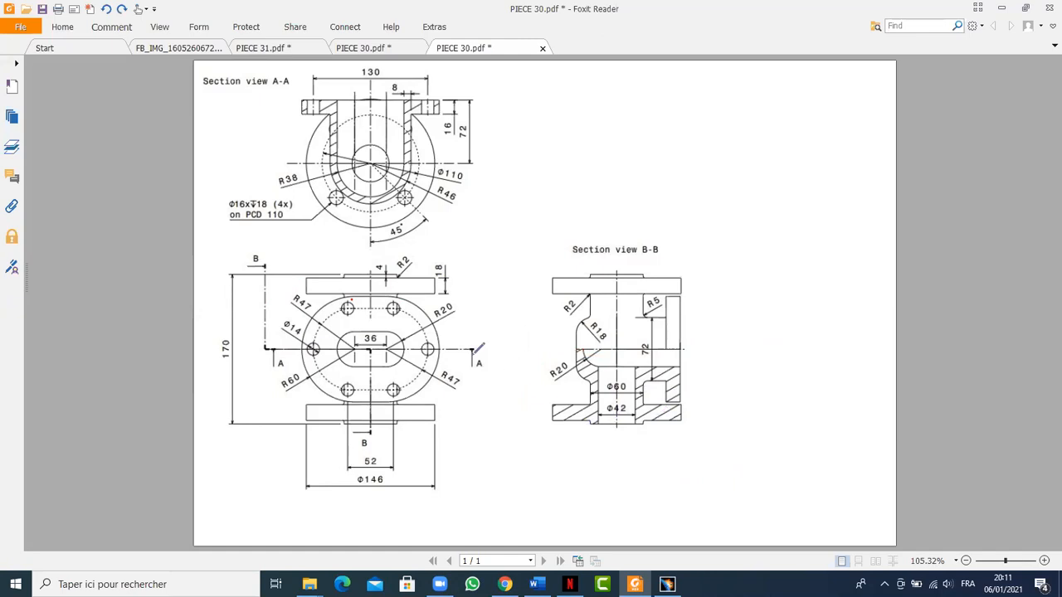
# Step: Outline the U-shaped body below the flange in section view A-A in red
pyautogui.moveTo(421, 106)
pyautogui.mouseDown()
pyautogui.moveTo(325, 107)
pyautogui.moveTo(323, 182)
pyautogui.moveTo(366, 205)
pyautogui.moveTo(398, 201)
pyautogui.moveTo(415, 179)
pyautogui.moveTo(423, 106)
pyautogui.mouseUp()
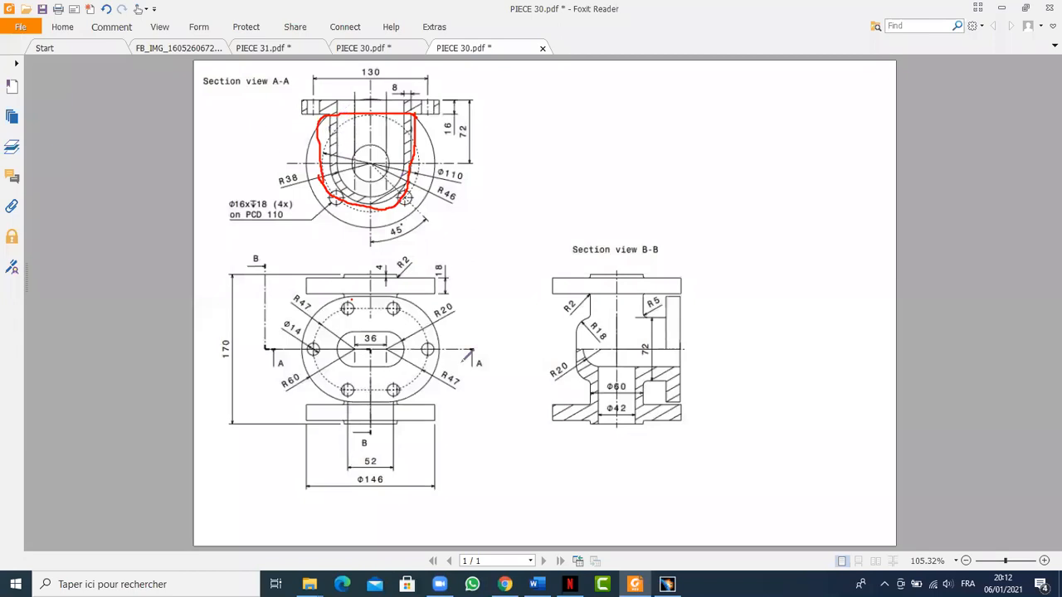
# Step: Switch to CATIA V5, create a new Part Design part with the default name and open a sketch on the yz plane
pyautogui.click(667, 584)
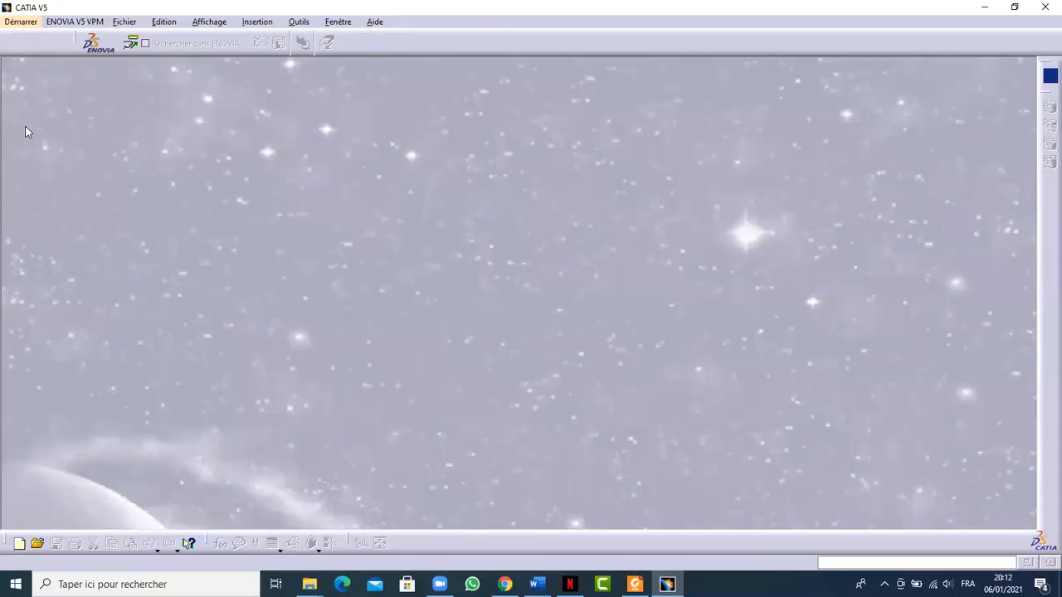
pyautogui.click(17, 22)
pyautogui.moveTo(58, 53)
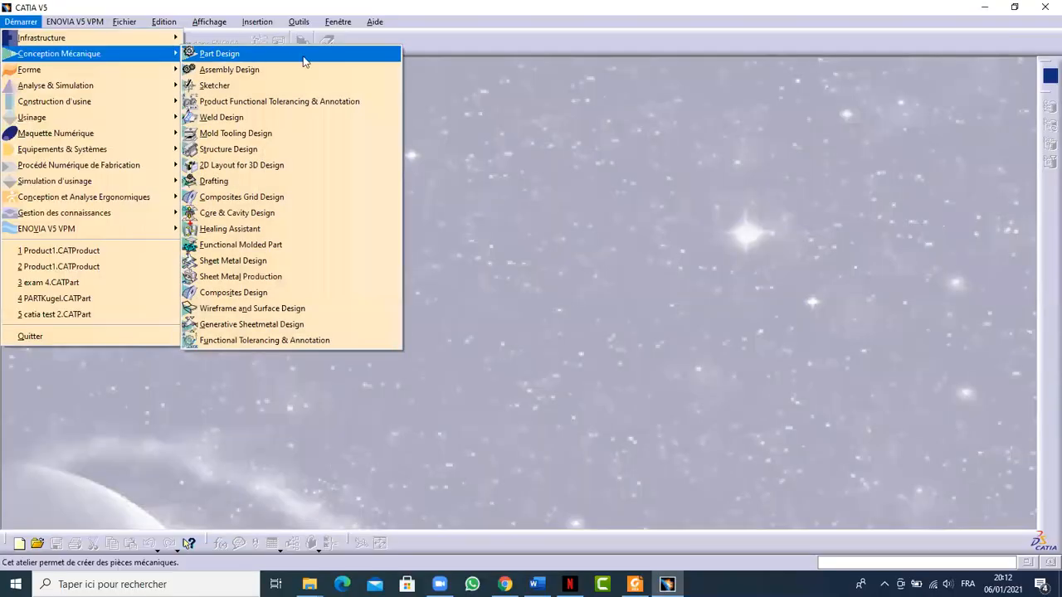
pyautogui.click(276, 58)
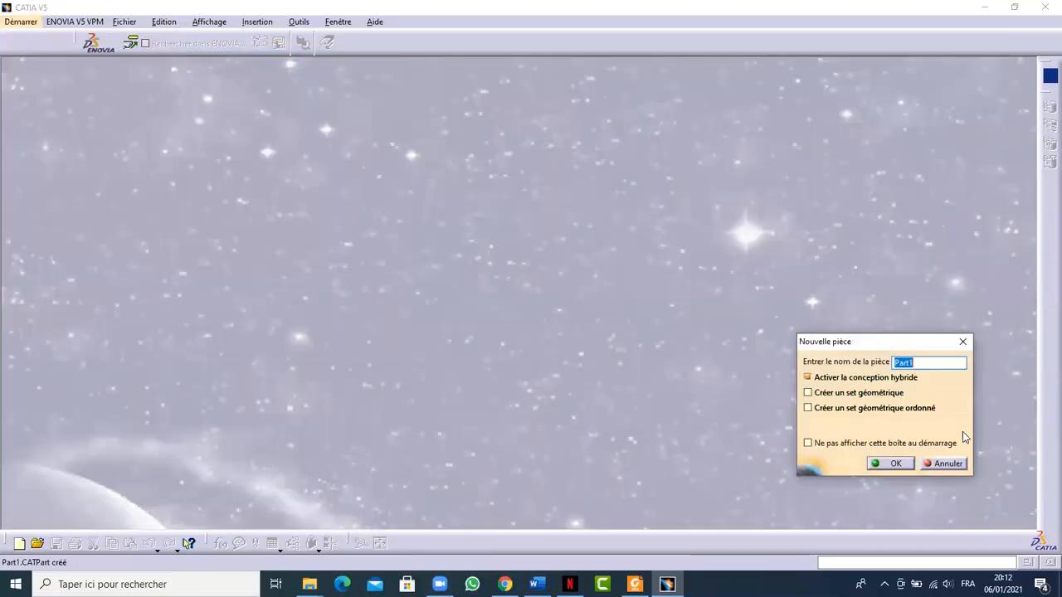
pyautogui.click(890, 465)
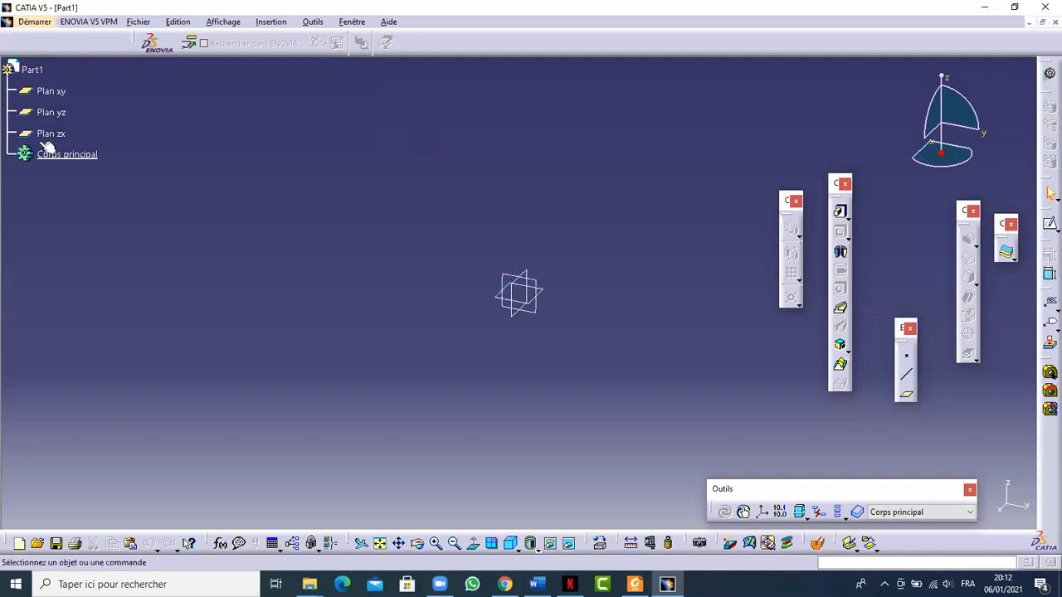
pyautogui.click(541, 287)
pyautogui.click(1048, 225)
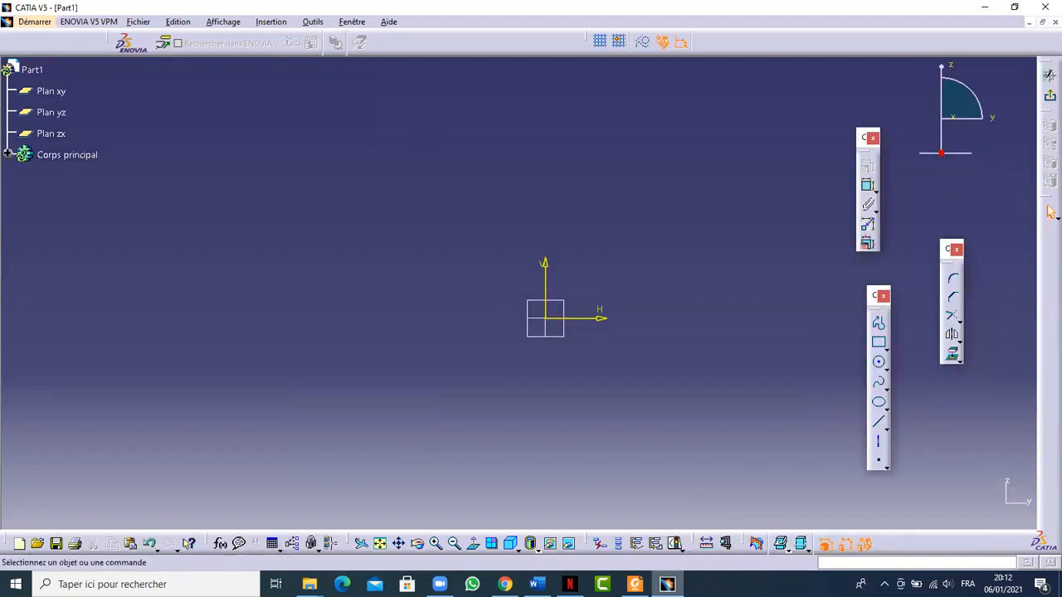
# Step: Switch to the PIECE 30 drawing in Foxit Reader and undo the outline around the U-shaped body
pyautogui.click(635, 583)
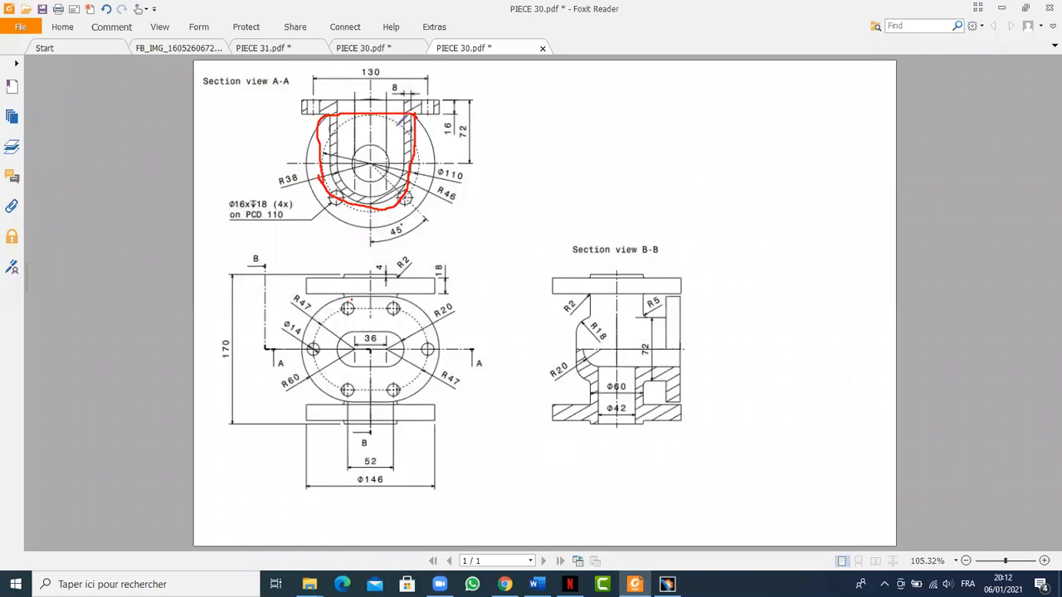
pyautogui.hotkey('ctrl', 'z')
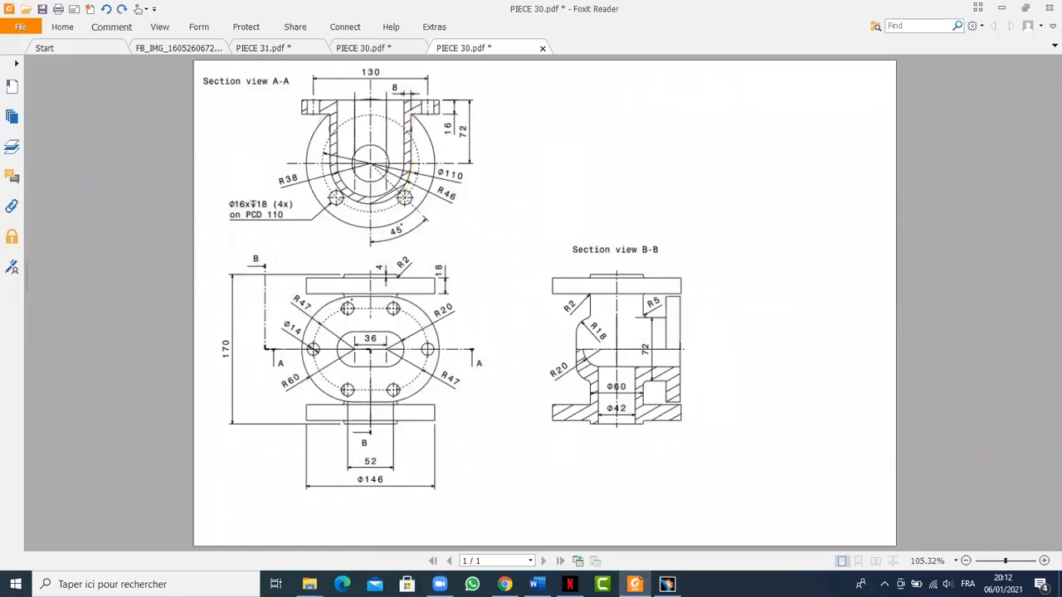
pyautogui.click(667, 584)
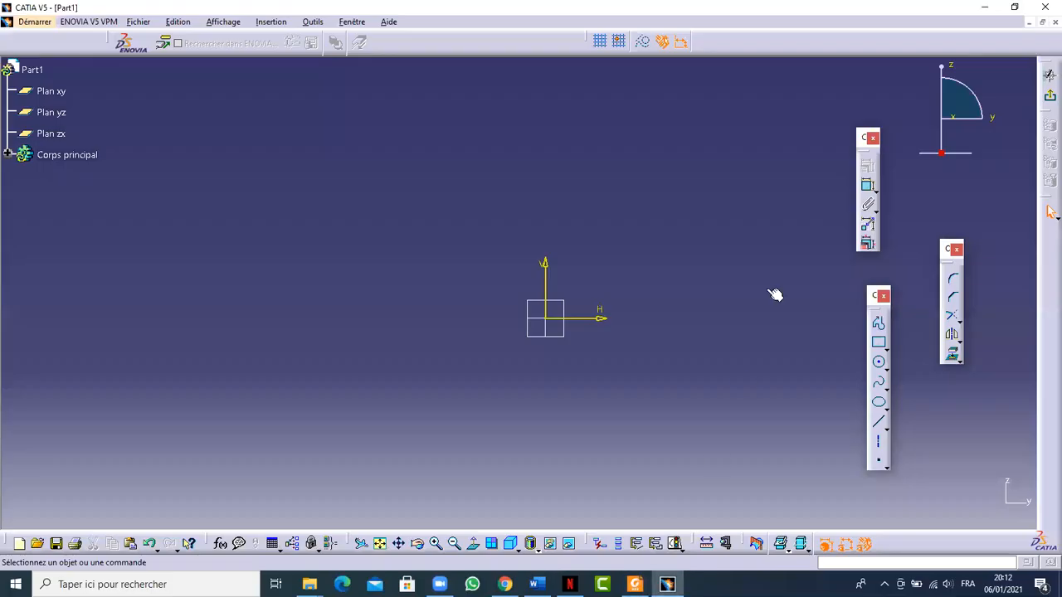
pyautogui.click(881, 326)
pyautogui.click(675, 193)
pyautogui.click(675, 315)
pyautogui.click(589, 41)
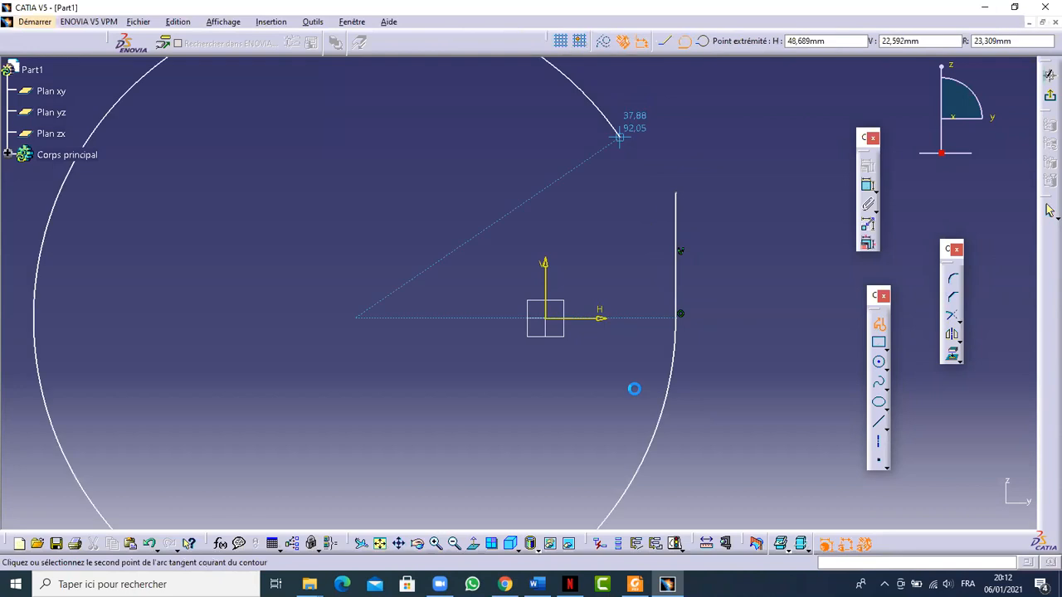
pyautogui.hotkey('ctrl', 'z')
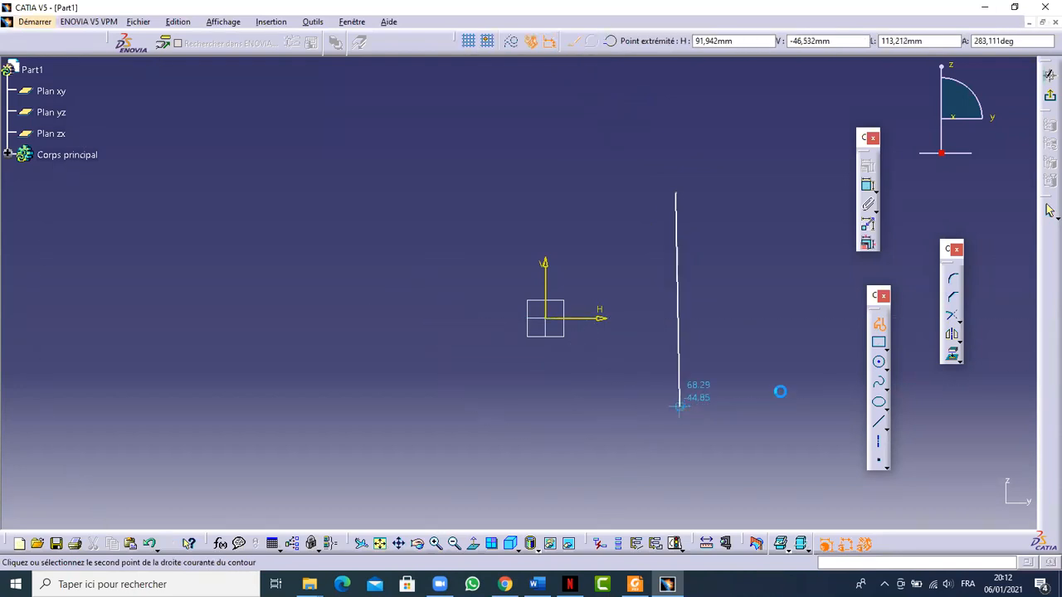
pyautogui.hotkey('ctrl', 'z')
pyautogui.click(873, 332)
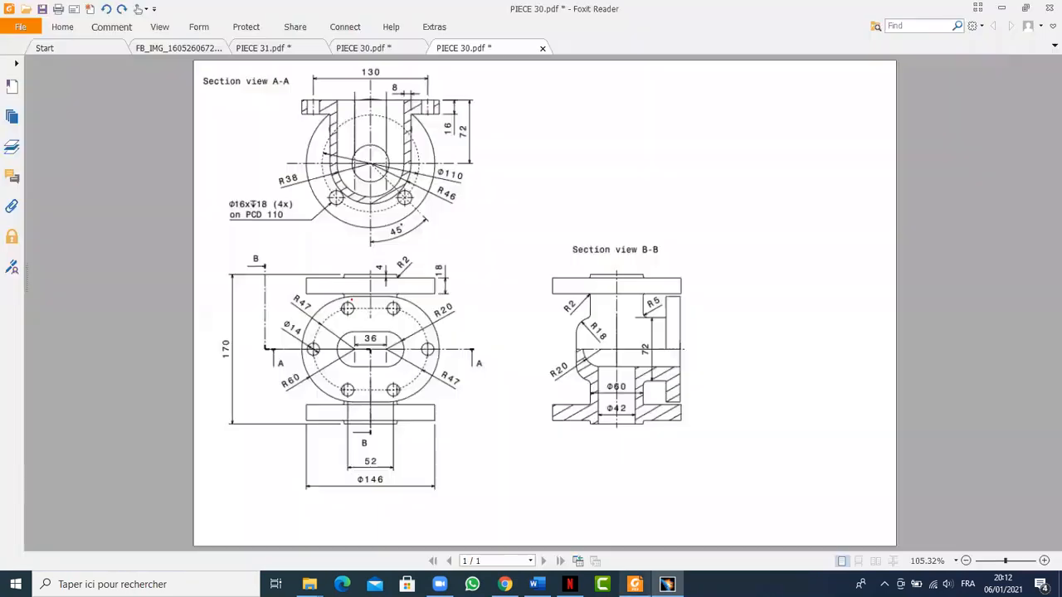
# Step: Switch to the PIECE 30 drawing in Foxit Reader and circle the rounded lower half of the body in section view A-A
pyautogui.click(634, 584)
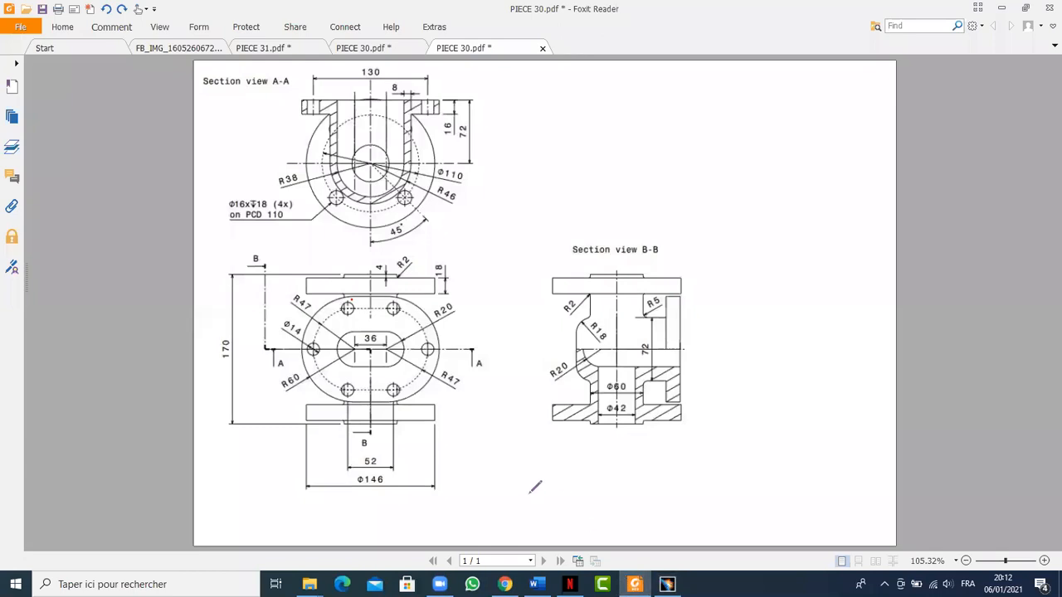
pyautogui.moveTo(357, 157)
pyautogui.mouseDown()
pyautogui.moveTo(340, 189)
pyautogui.moveTo(418, 199)
pyautogui.moveTo(420, 156)
pyautogui.moveTo(392, 155)
pyautogui.mouseUp()
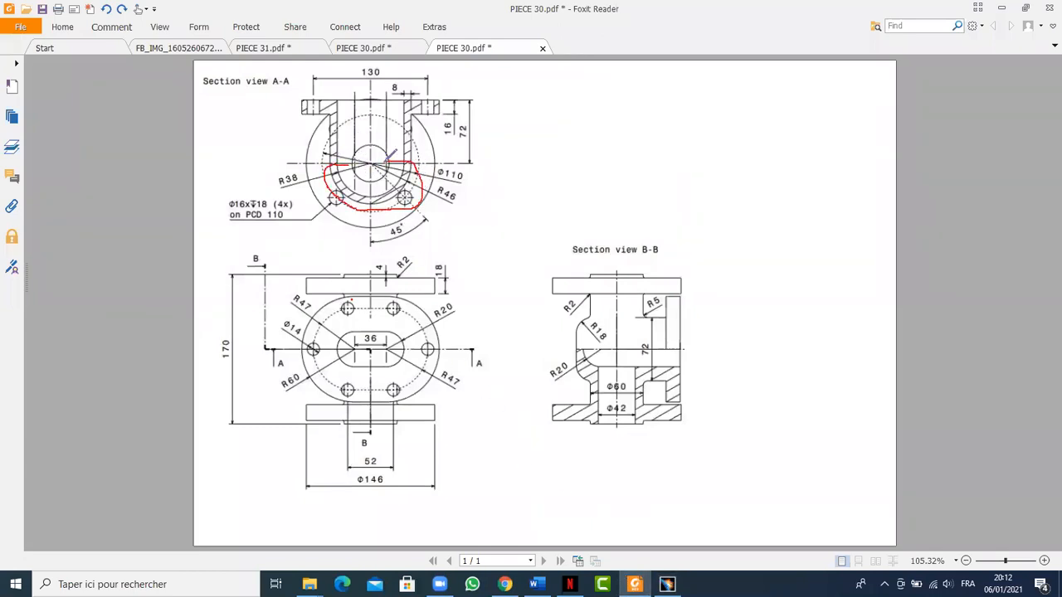
# Step: Switch to CATIA V5 and sketch two concentric circles centred on the origin, the second slightly smaller than the first
pyautogui.click(666, 584)
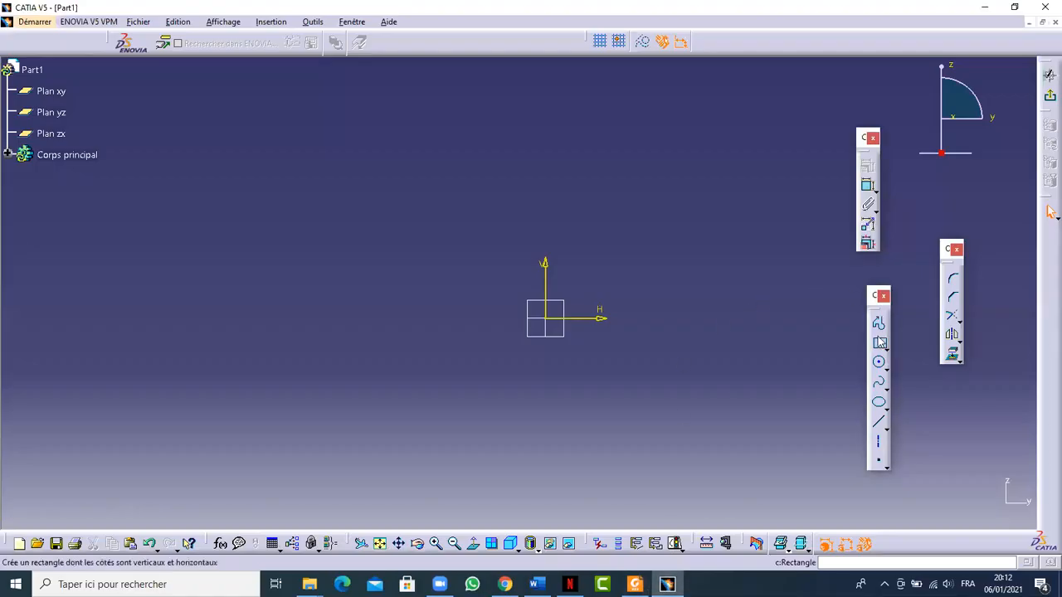
pyautogui.click(878, 361)
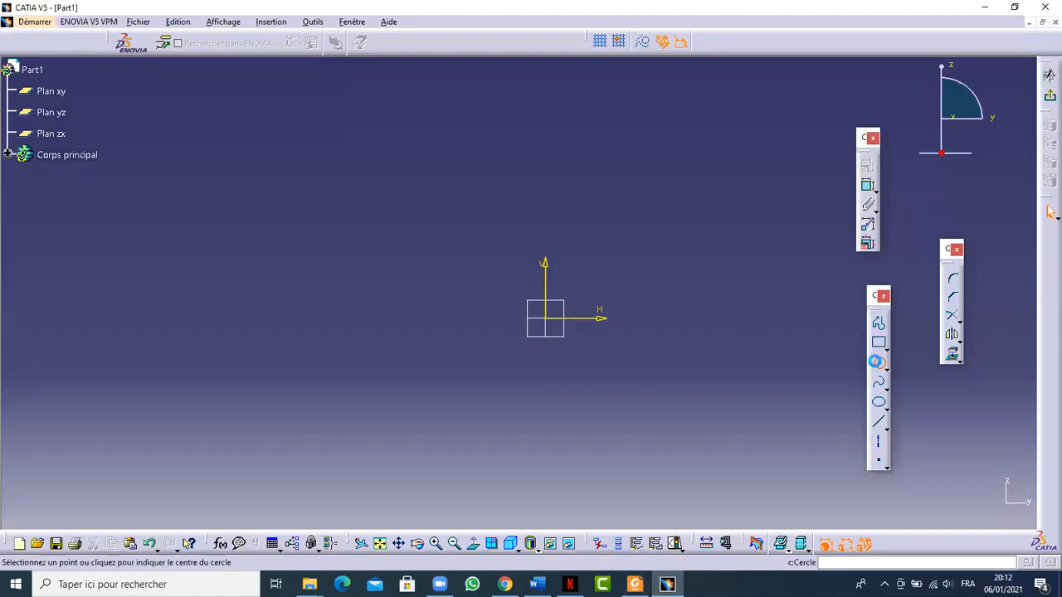
pyautogui.click(545, 319)
pyautogui.click(549, 414)
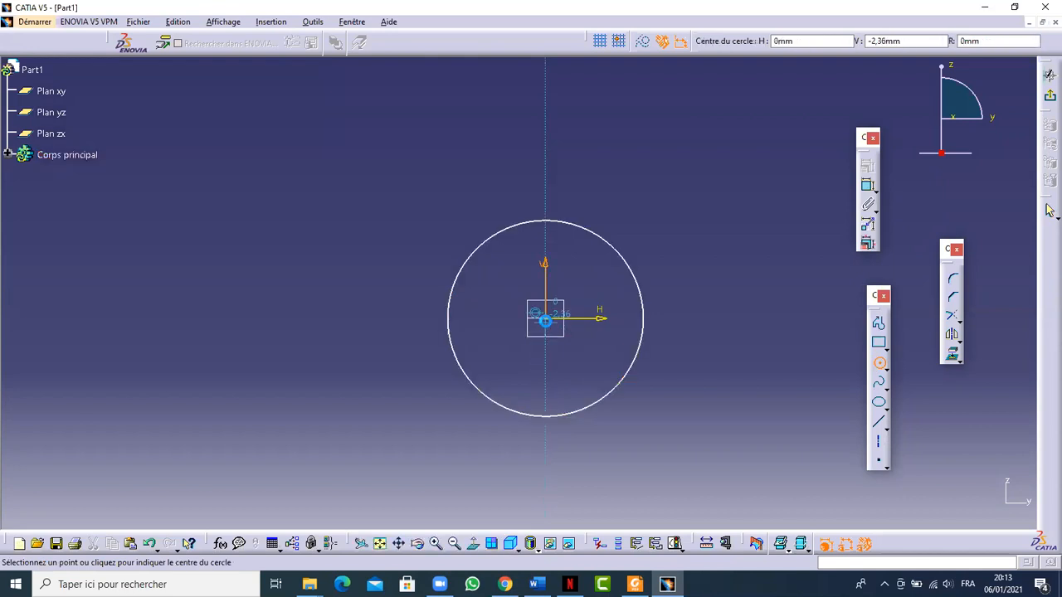
pyautogui.click(545, 318)
pyautogui.click(545, 406)
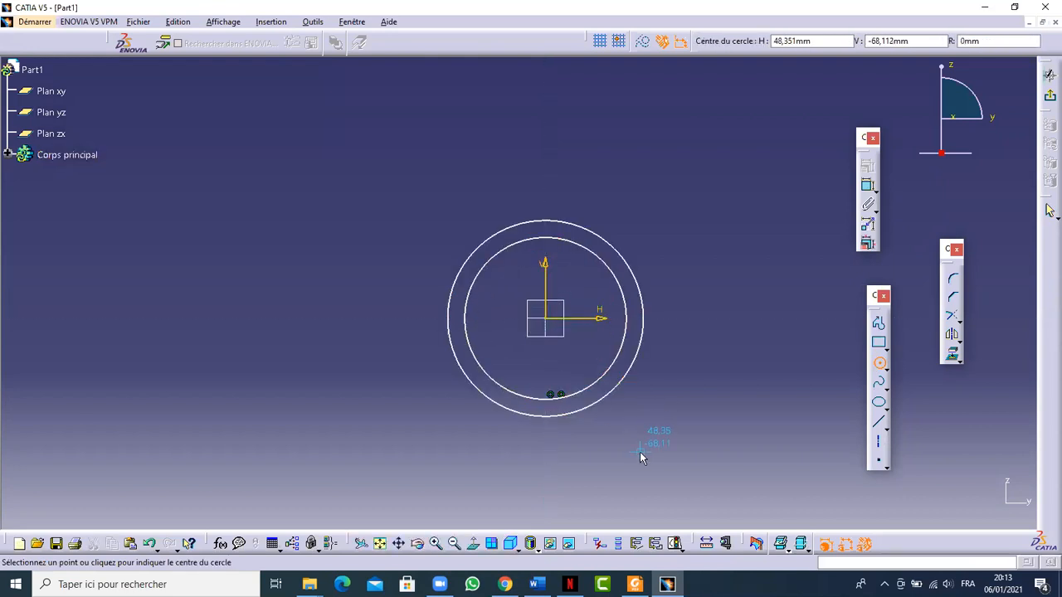
# Step: Switch to Foxit Reader and frame the left straight wall of the body in section view A-A with a rectangle annotation
pyautogui.click(635, 584)
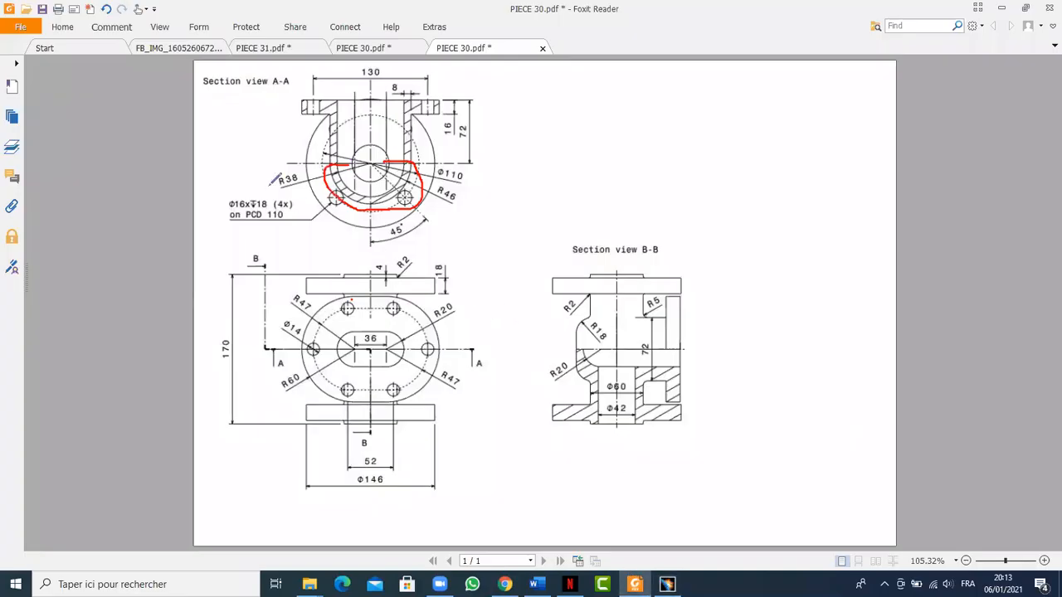
pyautogui.click(111, 27)
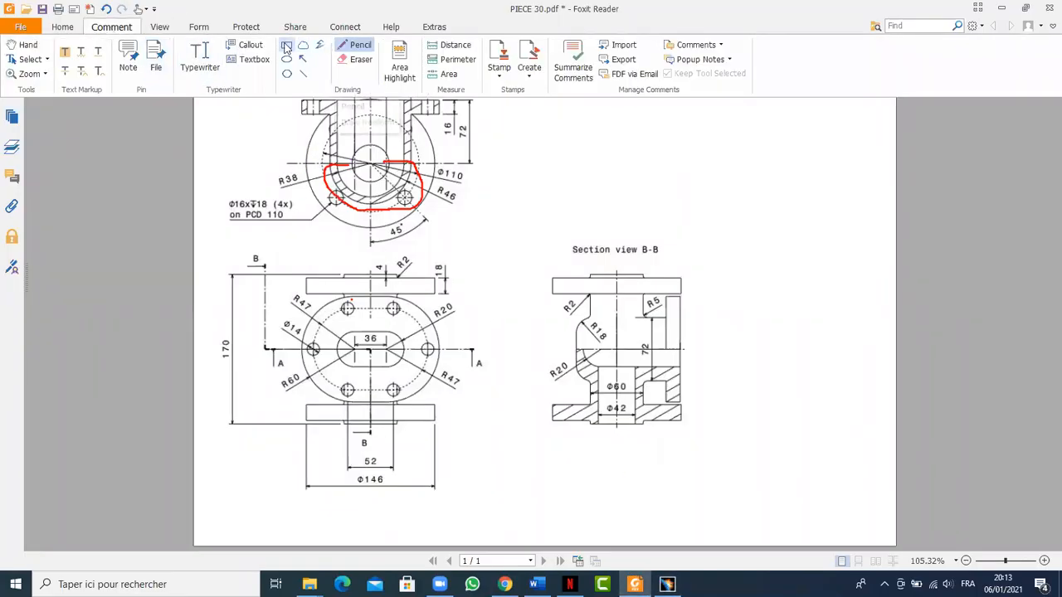
pyautogui.click(322, 108)
pyautogui.moveTo(331, 114); pyautogui.dragTo(340, 165)
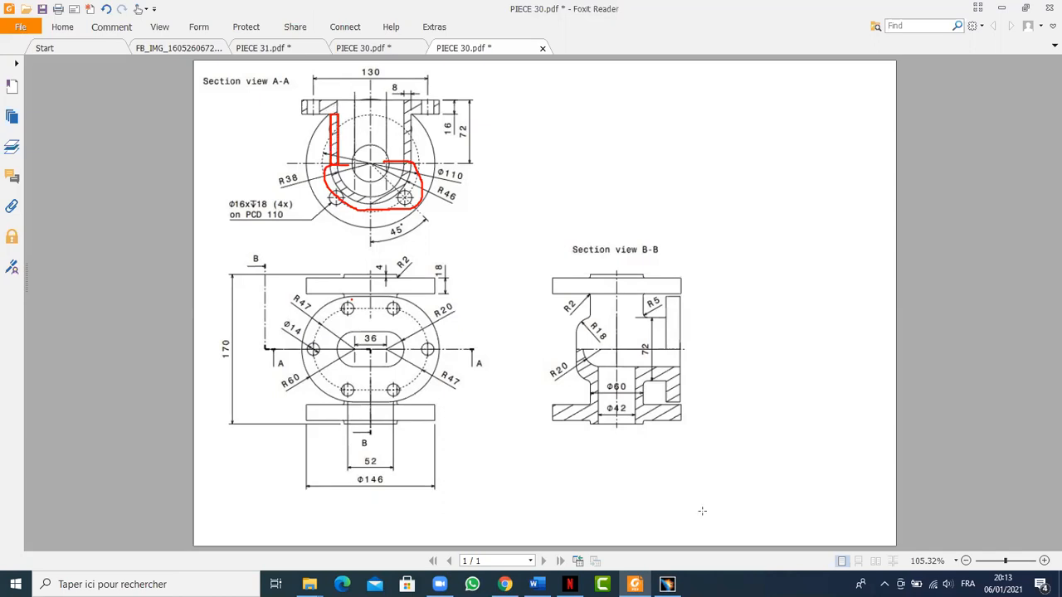
# Step: Switch to CATIA V5 and sketch a tall thin rectangle for the left wall, with the inner circle made coincident with its lower inner corner
pyautogui.click(667, 584)
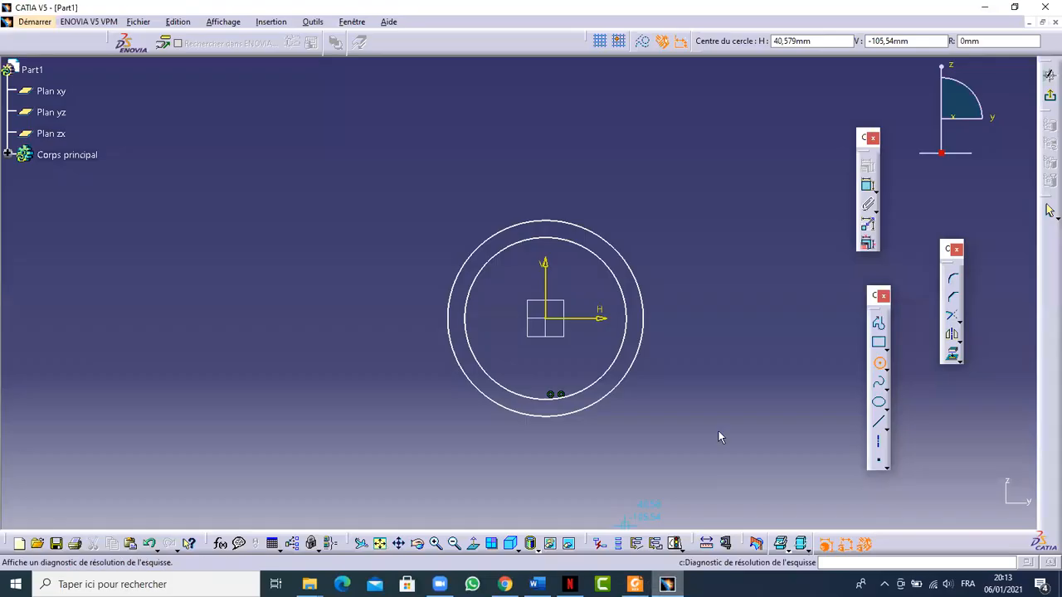
pyautogui.click(878, 342)
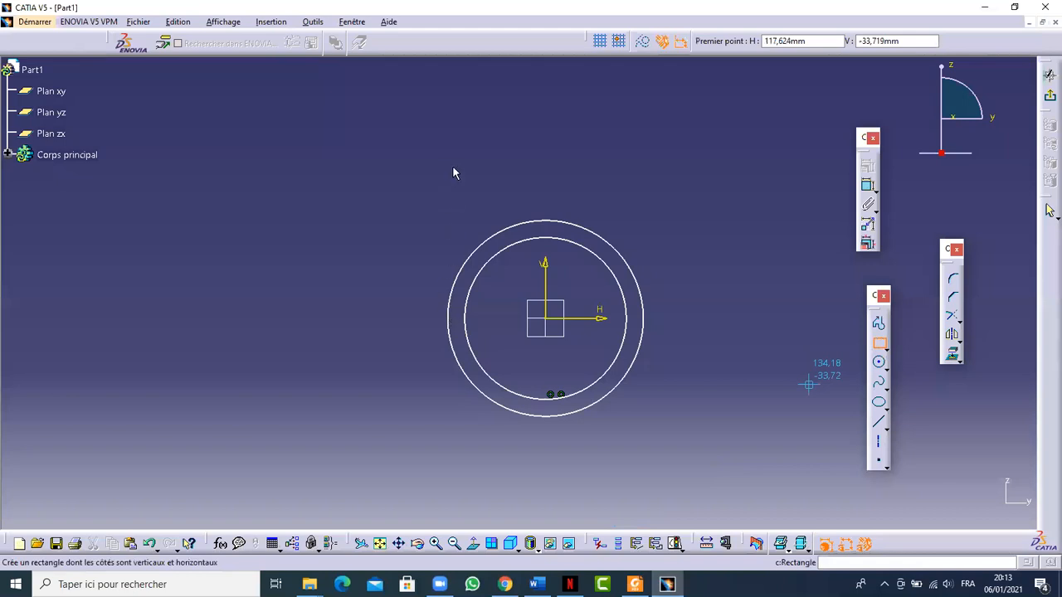
pyautogui.click(455, 125)
pyautogui.click(540, 456)
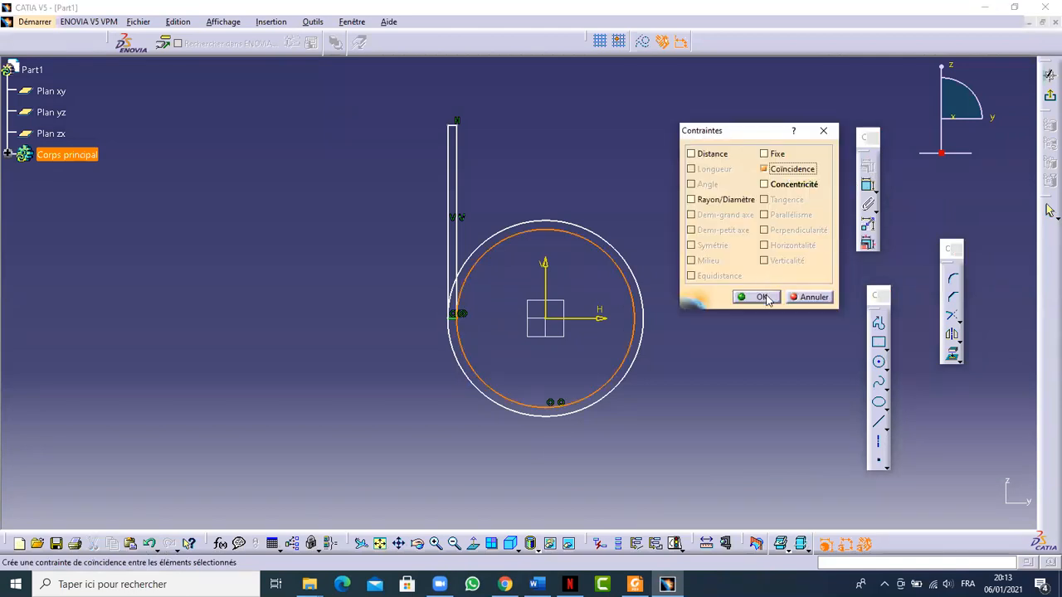
pyautogui.moveTo(533, 306)
pyautogui.keyDown('ctrl'); pyautogui.mouseDown(button='middle')
pyautogui.moveTo(532, 204)
pyautogui.moveTo(527, 258)
pyautogui.moveTo(495, 320)
pyautogui.moveTo(499, 360)
pyautogui.mouseUp(button='middle'); pyautogui.keyUp('ctrl')
pyautogui.moveTo(499, 309); pyautogui.dragTo(467, 315, button='middle')
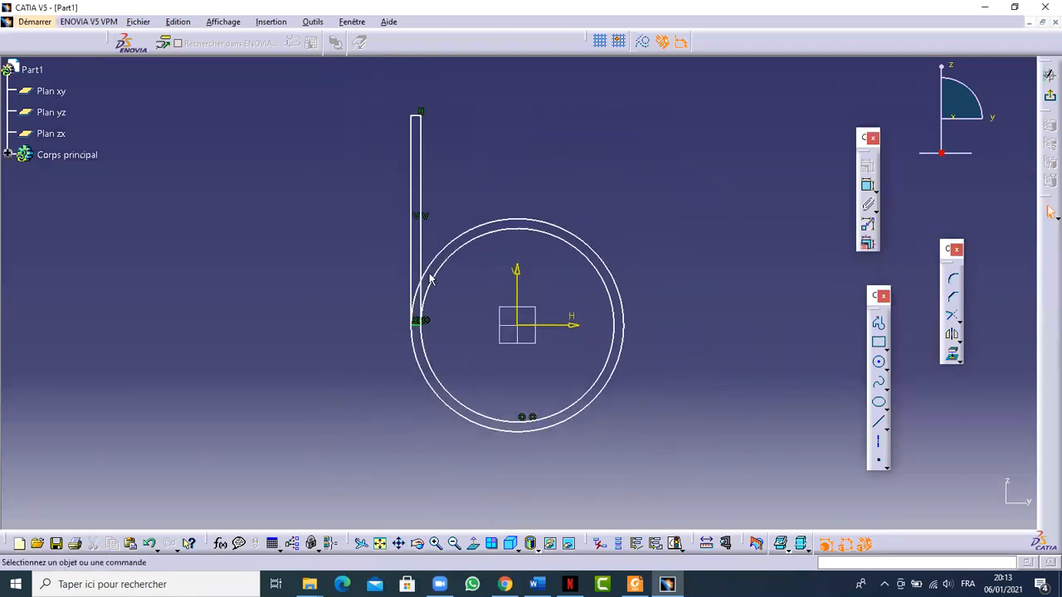
# Step: Mirror the left wall's two vertical sides and top edge about the vertical axis
pyautogui.click(420, 116)
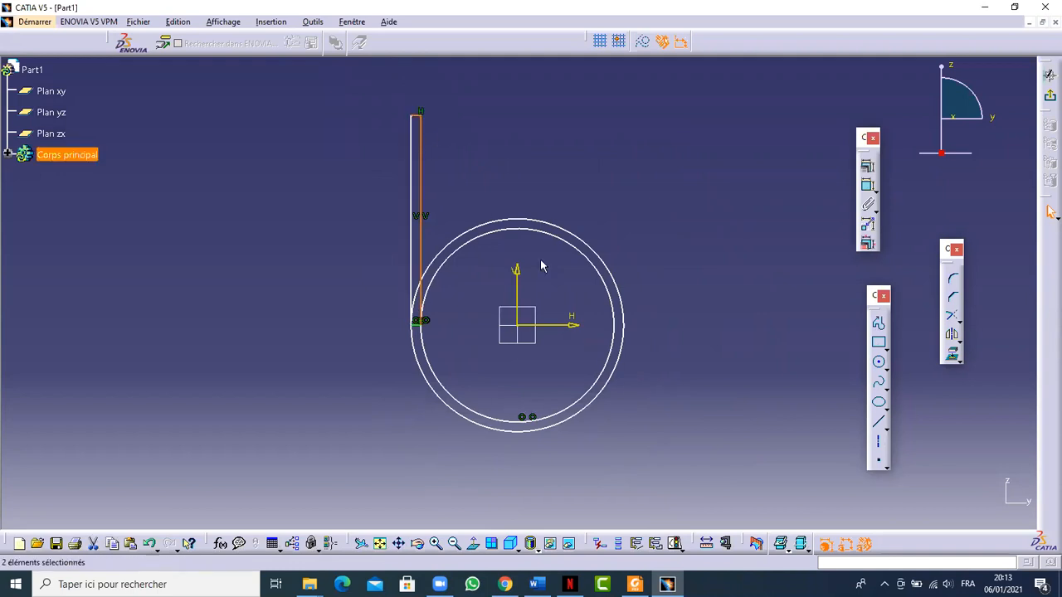
pyautogui.keyDown('ctrl'); pyautogui.click(414, 146); pyautogui.keyUp('ctrl')
pyautogui.keyDown('ctrl'); pyautogui.moveTo(410, 351); pyautogui.dragTo(415, 264, button='middle'); pyautogui.keyUp('ctrl')
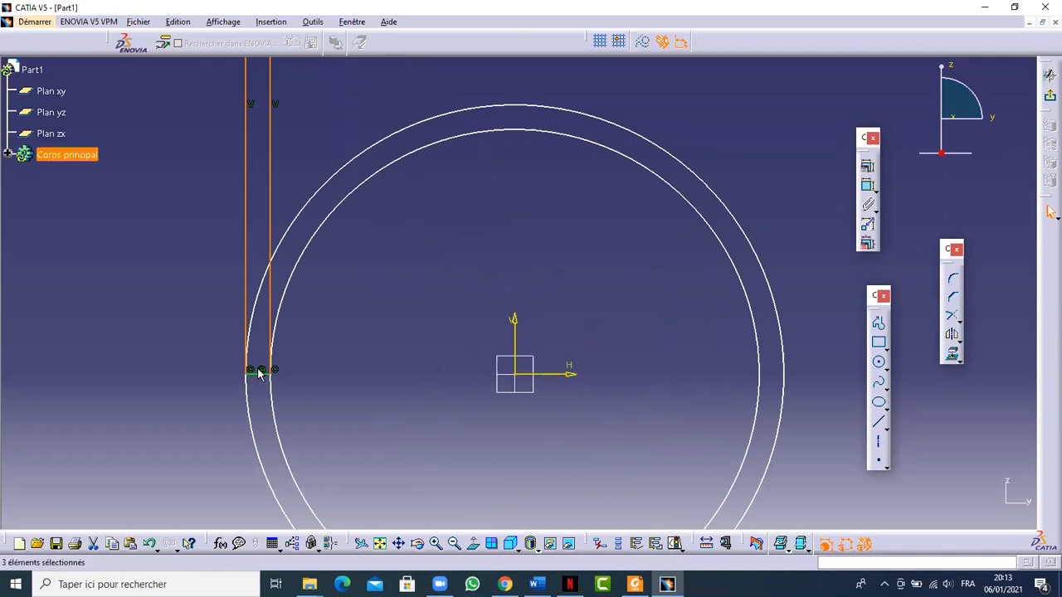
pyautogui.moveTo(291, 360)
pyautogui.keyDown('ctrl'); pyautogui.mouseDown(button='middle')
pyautogui.moveTo(300, 375)
pyautogui.moveTo(403, 324)
pyautogui.moveTo(434, 337)
pyautogui.moveTo(453, 377)
pyautogui.mouseUp(button='middle'); pyautogui.keyUp('ctrl')
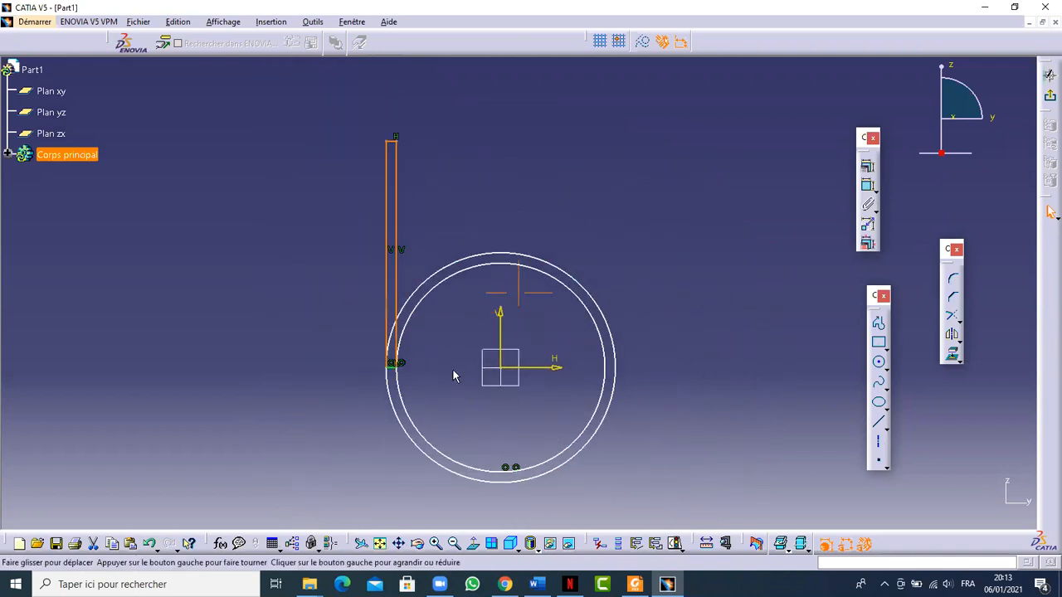
pyautogui.click(952, 335)
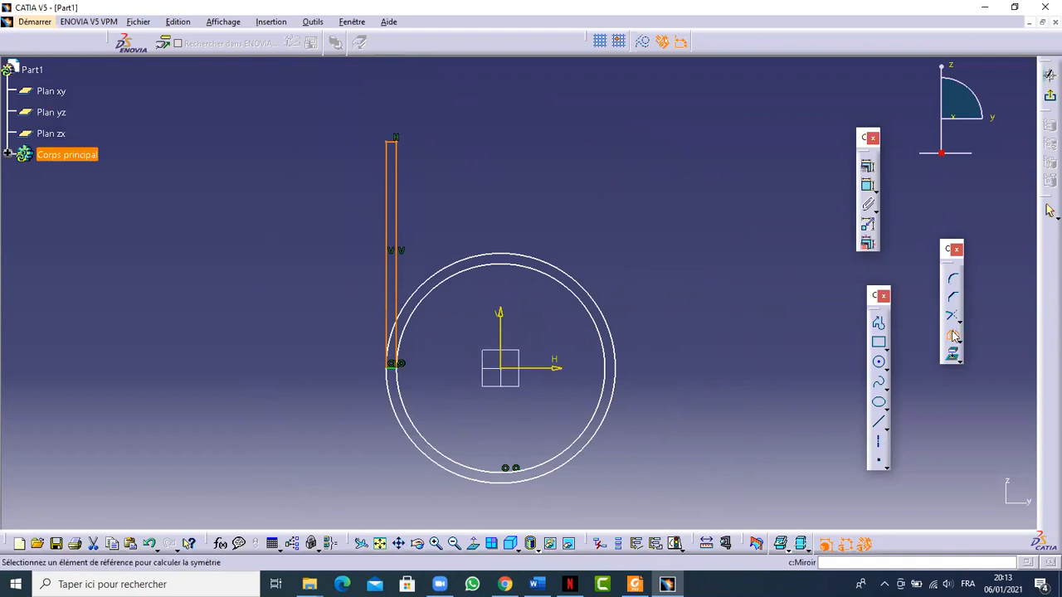
pyautogui.click(499, 322)
pyautogui.keyDown('ctrl'); pyautogui.moveTo(628, 403); pyautogui.dragTo(678, 362, button='middle'); pyautogui.keyUp('ctrl')
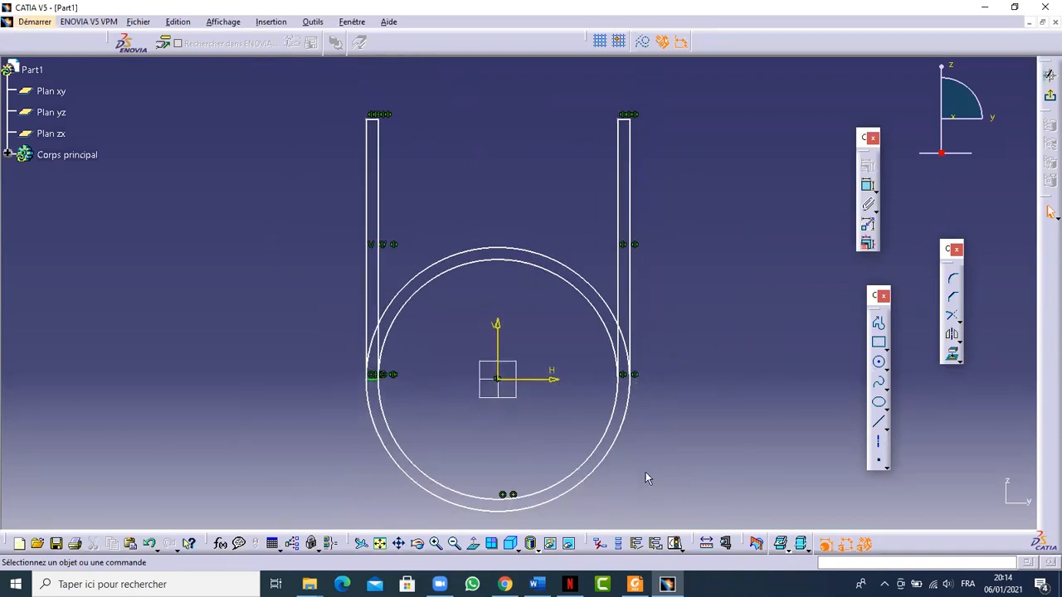
# Step: Switch to the PIECE 30 drawing in Foxit Reader and try to frame the R38 dimension with a rectangle annotation
pyautogui.click(868, 190)
pyautogui.click(635, 584)
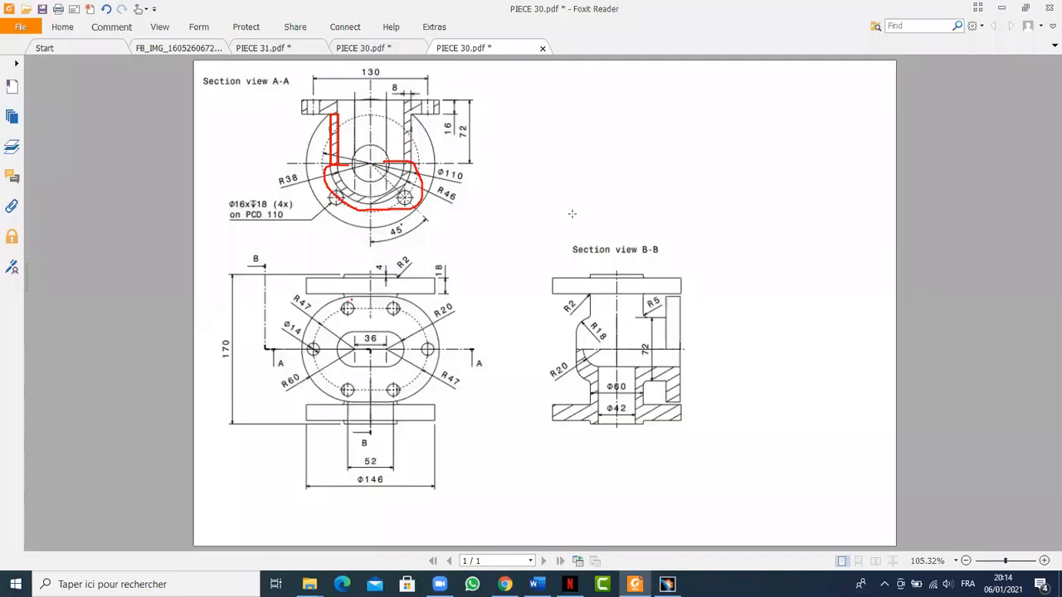
pyautogui.hotkey('alt', 'Tab')
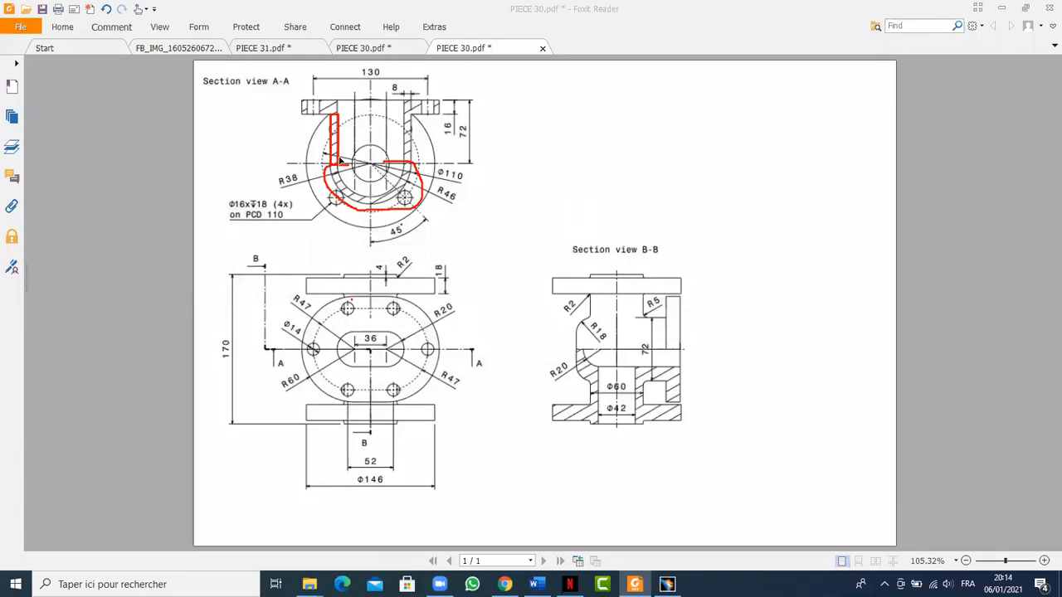
pyautogui.moveTo(301, 162)
pyautogui.mouseDown()
pyautogui.moveTo(275, 201)
pyautogui.moveTo(284, 197)
pyautogui.mouseUp()
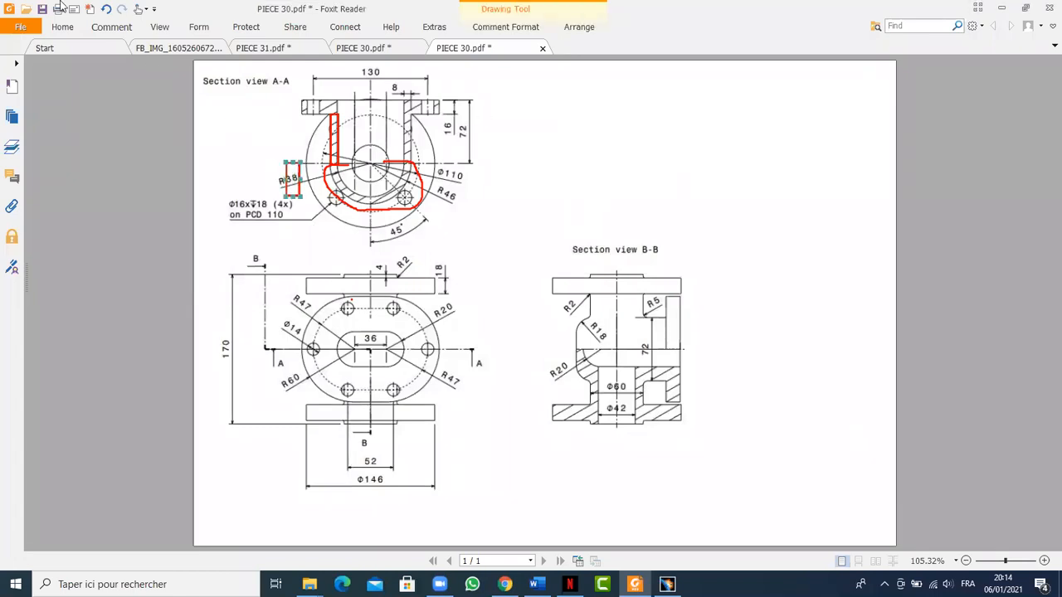
pyautogui.click(105, 28)
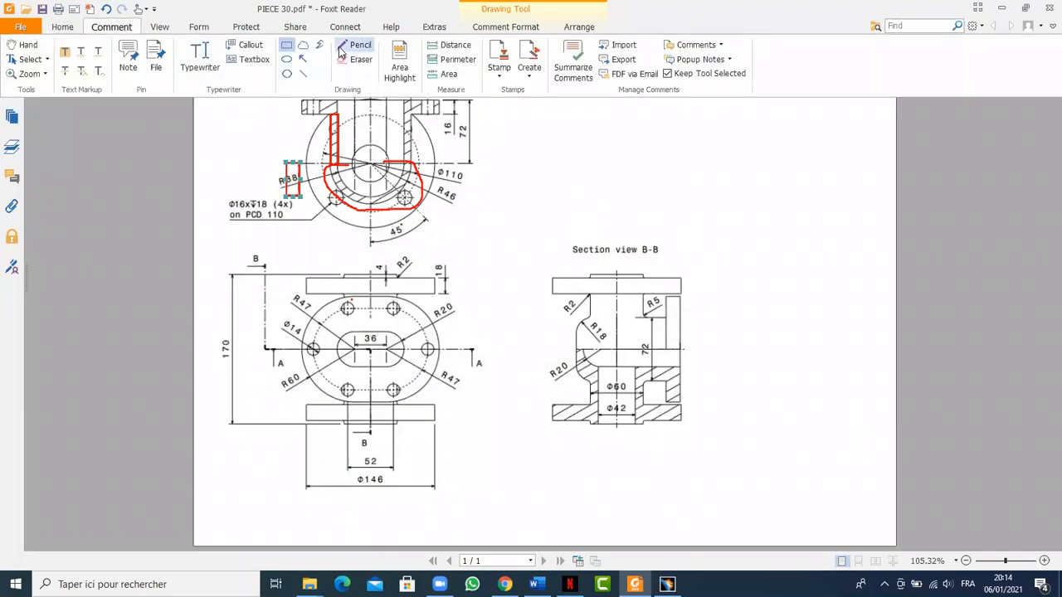
pyautogui.click(364, 238)
pyautogui.hotkey('ctrl', 'z')
# Step: Circle the R38 and R46 dimensions in section view A-A with the Pencil tool
pyautogui.click(124, 27)
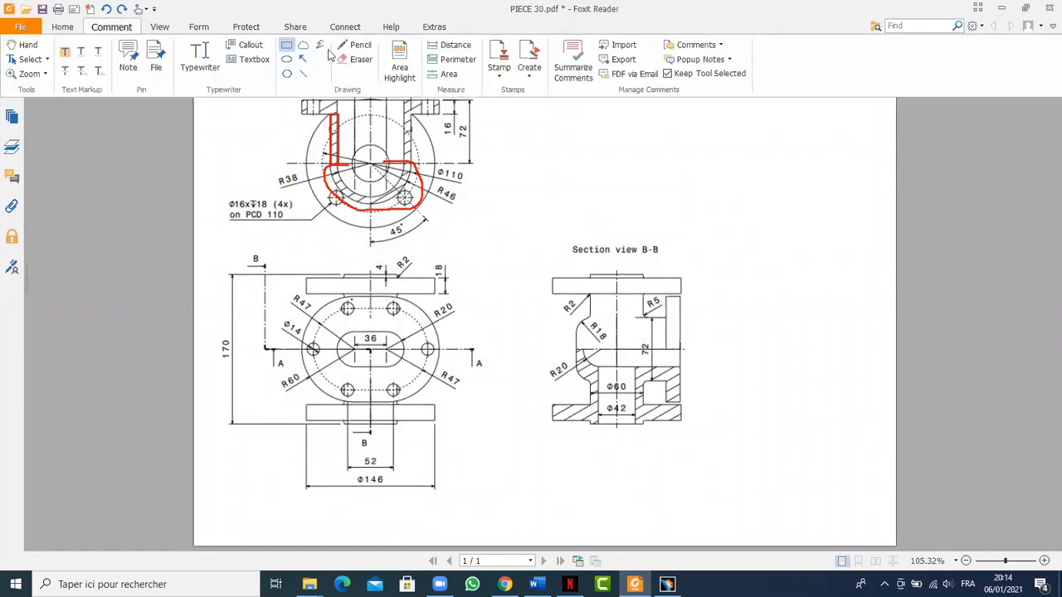
pyautogui.click(349, 41)
pyautogui.moveTo(304, 162)
pyautogui.mouseDown()
pyautogui.moveTo(277, 173)
pyautogui.moveTo(305, 195)
pyautogui.moveTo(297, 163)
pyautogui.mouseUp()
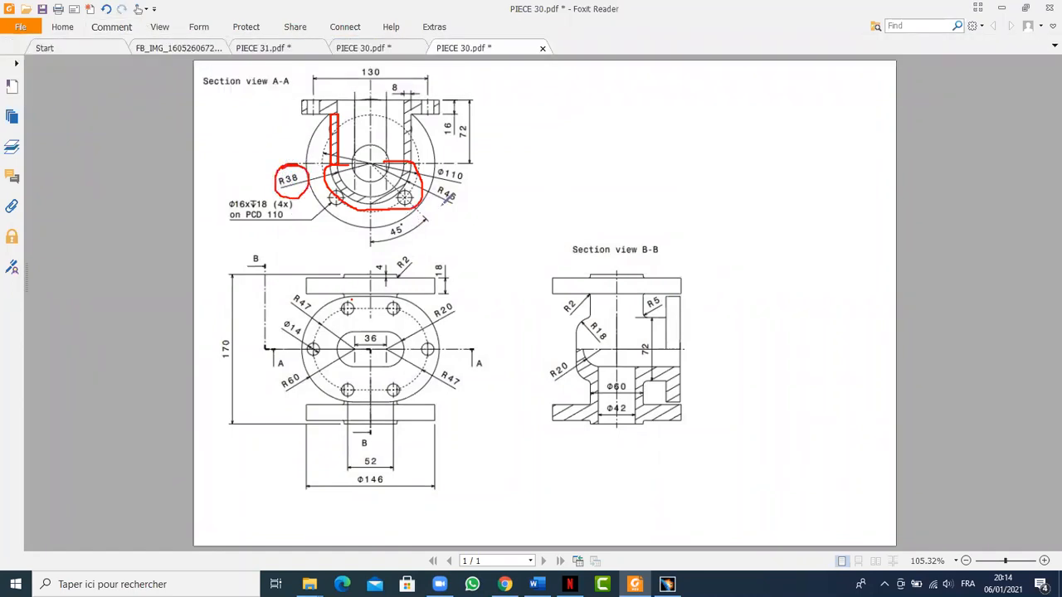
pyautogui.moveTo(441, 176)
pyautogui.mouseDown()
pyautogui.moveTo(461, 213)
pyautogui.moveTo(463, 190)
pyautogui.mouseUp()
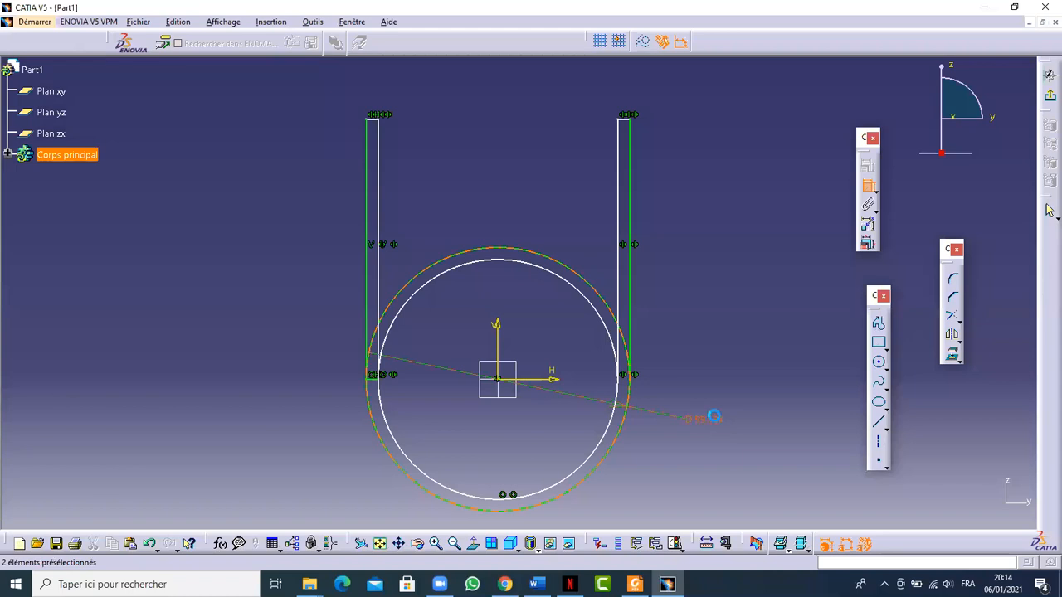
# Step: Switch to CATIA V5 and dimension the inner circle as a radius of 38 mm
pyautogui.click(479, 177)
pyautogui.click(470, 200)
pyautogui.click(481, 177)
pyautogui.click(461, 190)
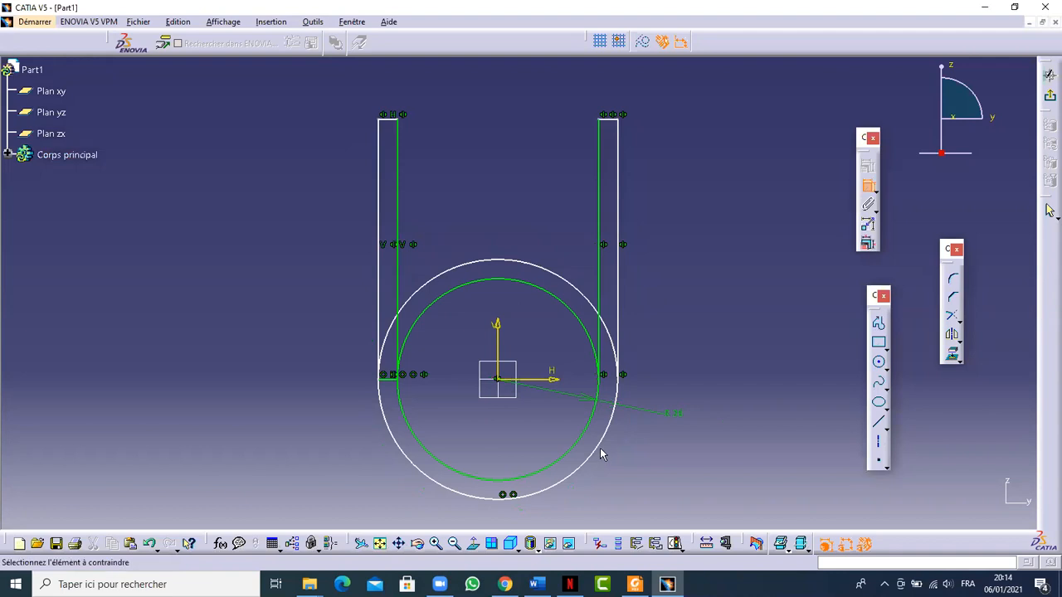
# Step: Dimension the outer circle's radius and set it to 46 mm
pyautogui.click(728, 459)
pyautogui.doubleClick(732, 448)
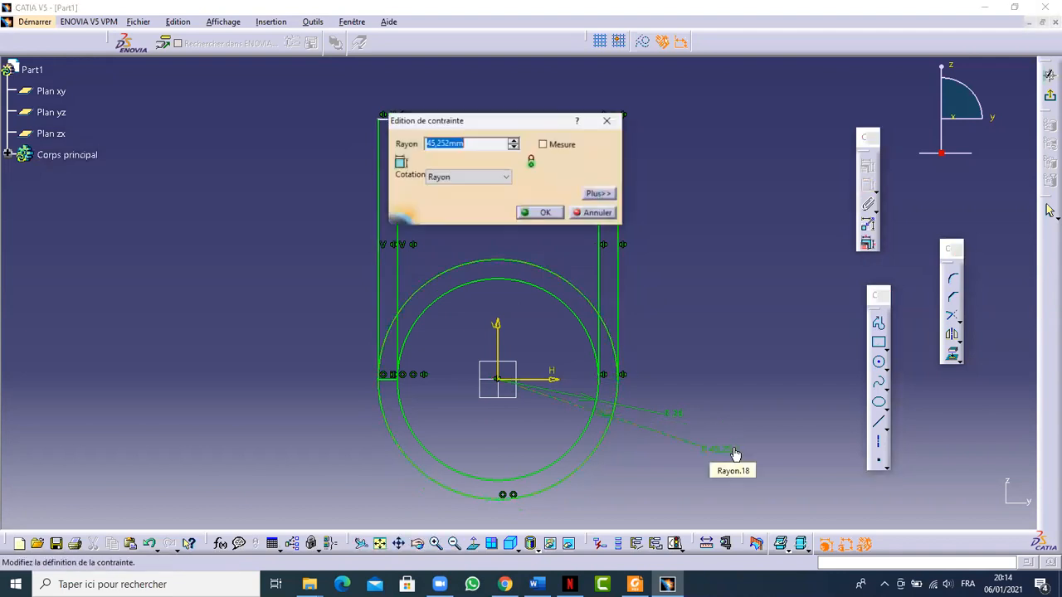
pyautogui.write('4')
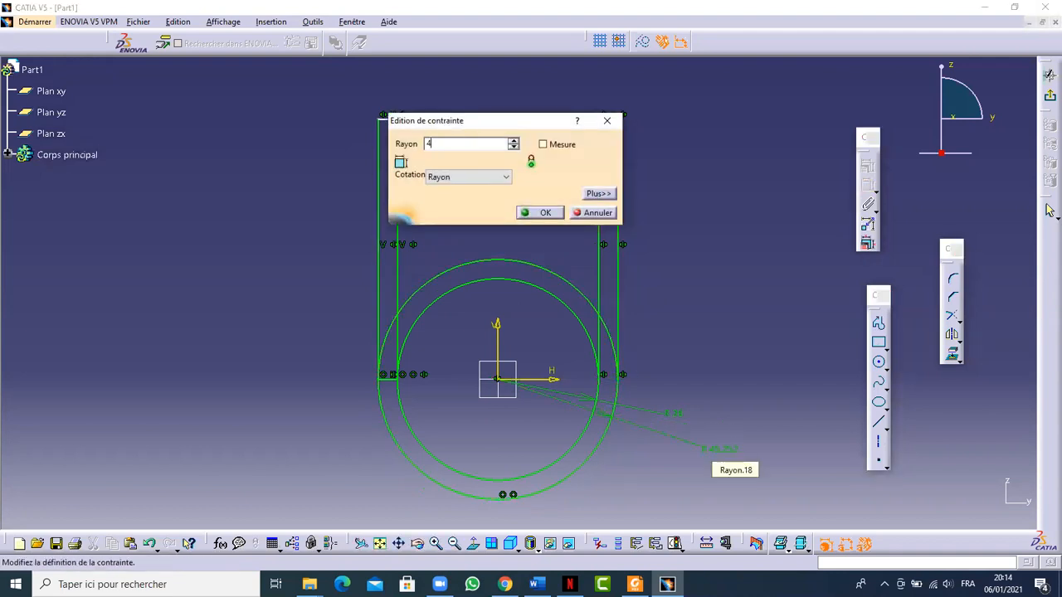
pyautogui.write('4')
pyautogui.press('BackSpace')
pyautogui.write('5')
pyautogui.press('Return')
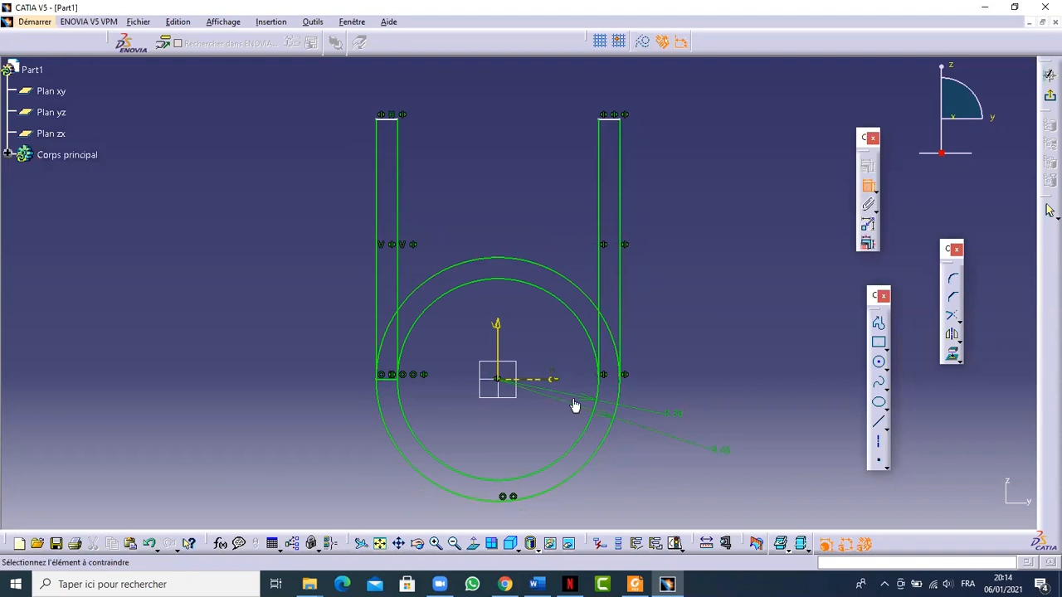
# Step: Dimension the vertical distance between the right wall's top edge and the horizontal axis
pyautogui.click(605, 121)
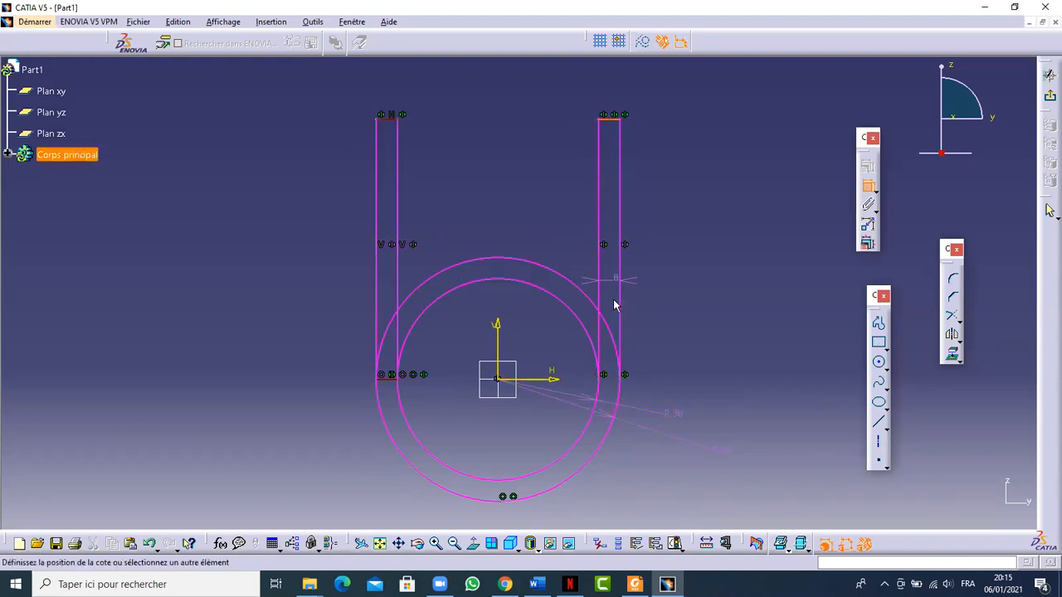
pyautogui.click(551, 379)
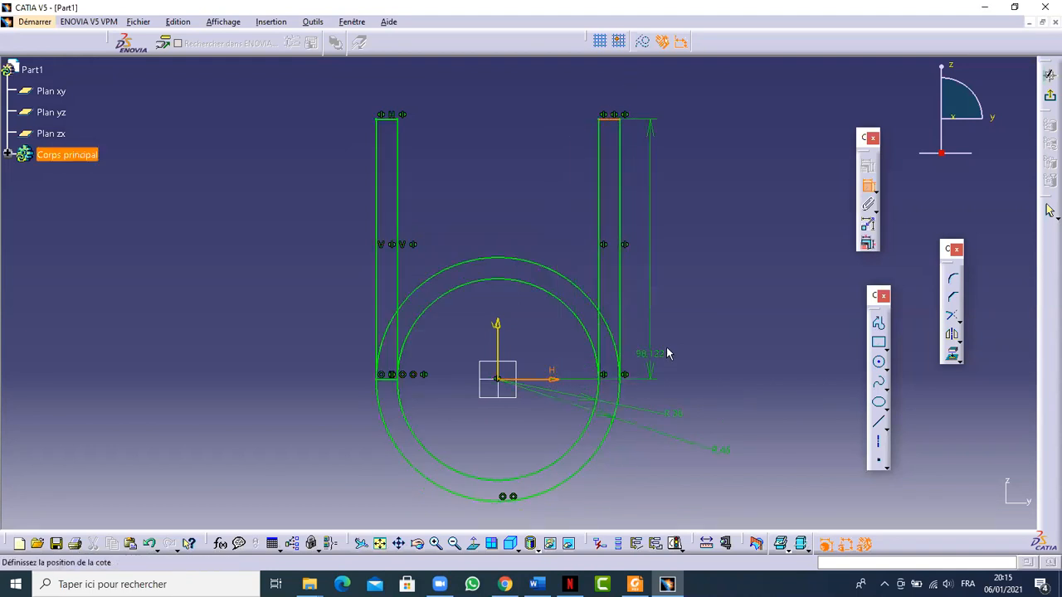
pyautogui.click(739, 376)
# Step: Switch to the PIECE 30 drawing in Foxit Reader, circle the 72 dimension and handwrite "72-16" beside section view A-A
pyautogui.click(635, 584)
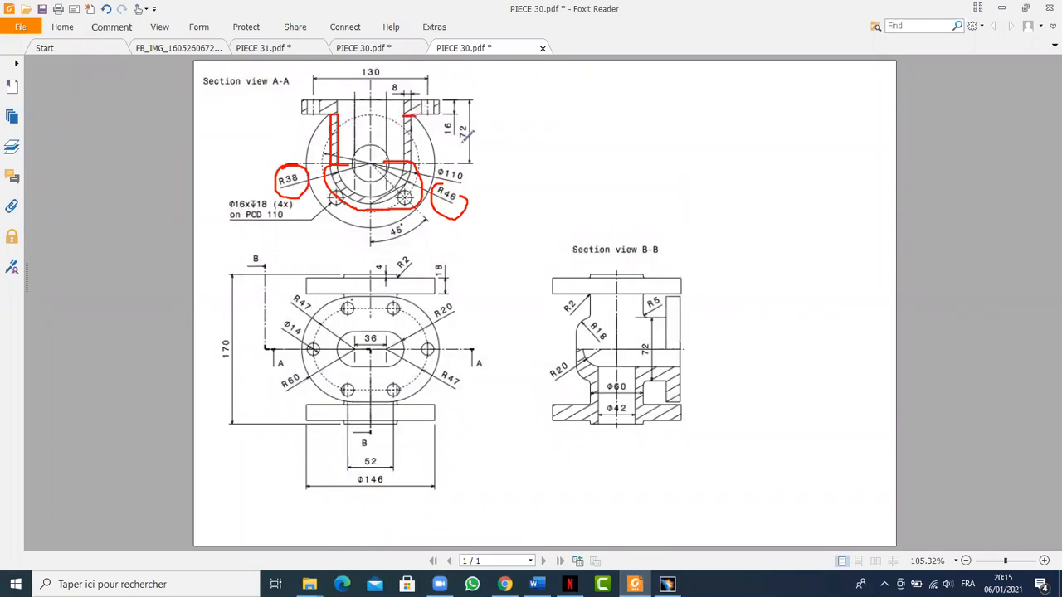
pyautogui.moveTo(459, 124)
pyautogui.mouseDown()
pyautogui.moveTo(469, 150)
pyautogui.moveTo(467, 115)
pyautogui.mouseUp()
pyautogui.moveTo(594, 113)
pyautogui.mouseDown()
pyautogui.moveTo(615, 130)
pyautogui.moveTo(589, 106)
pyautogui.moveTo(576, 136)
pyautogui.moveTo(583, 121)
pyautogui.moveTo(652, 123)
pyautogui.mouseUp()
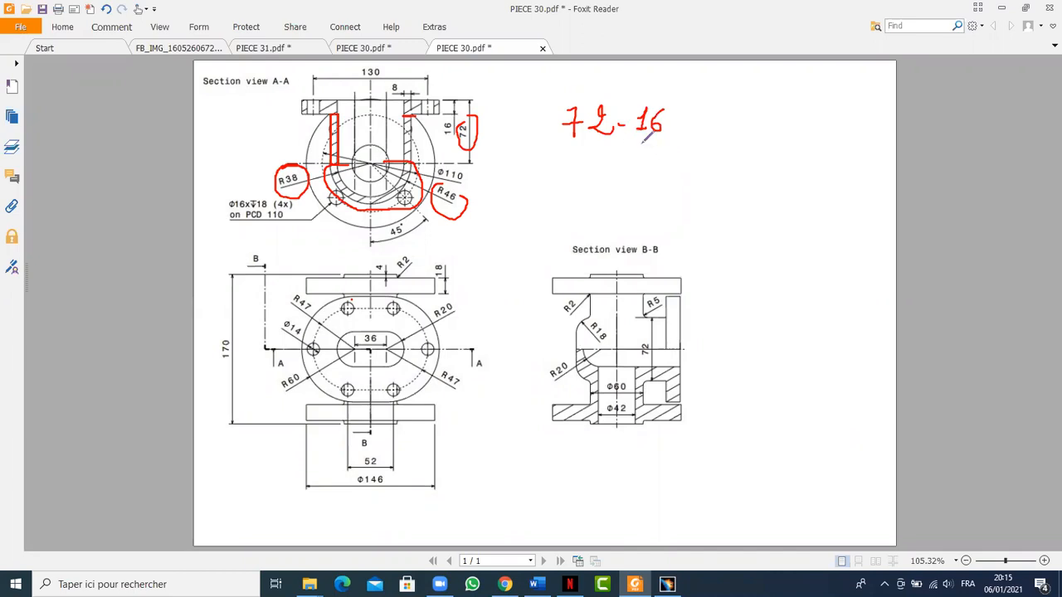
# Step: Switch to CATIA V5 and set the wall height above the horizontal axis to 72-16 mm
pyautogui.click(667, 584)
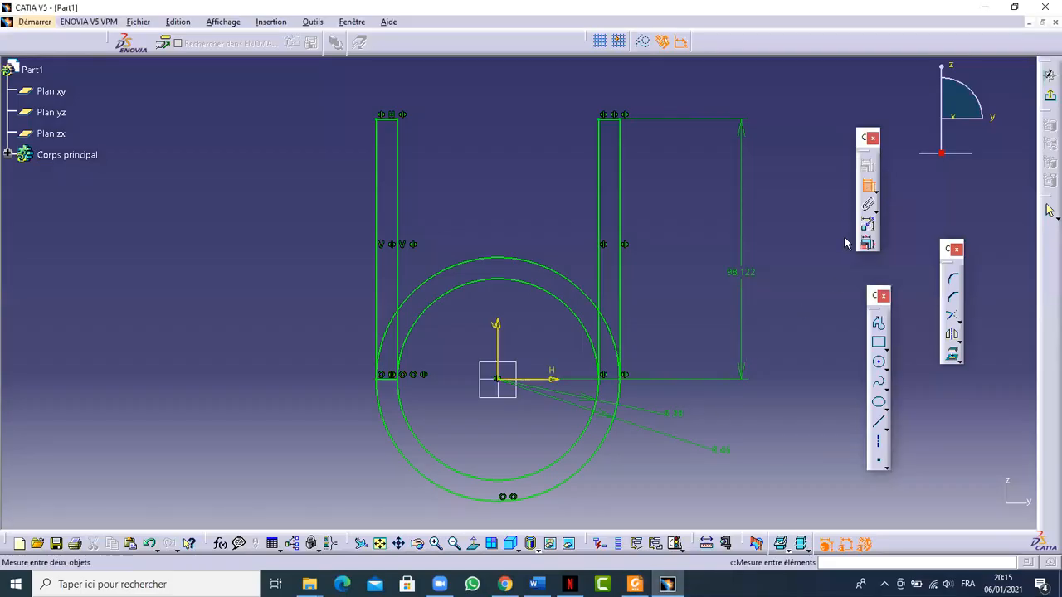
pyautogui.doubleClick(745, 271)
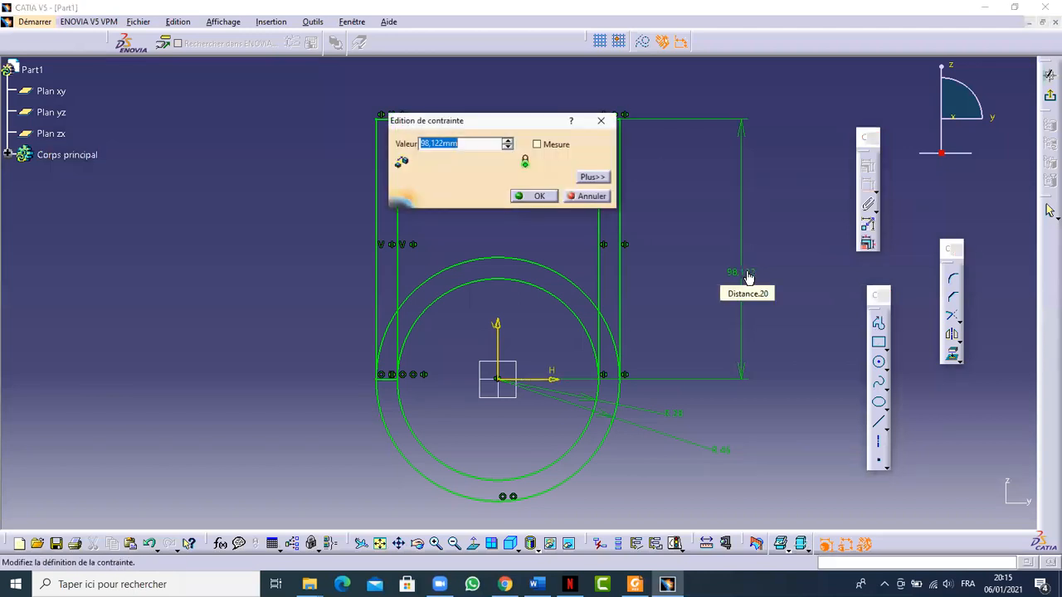
pyautogui.write('72-')
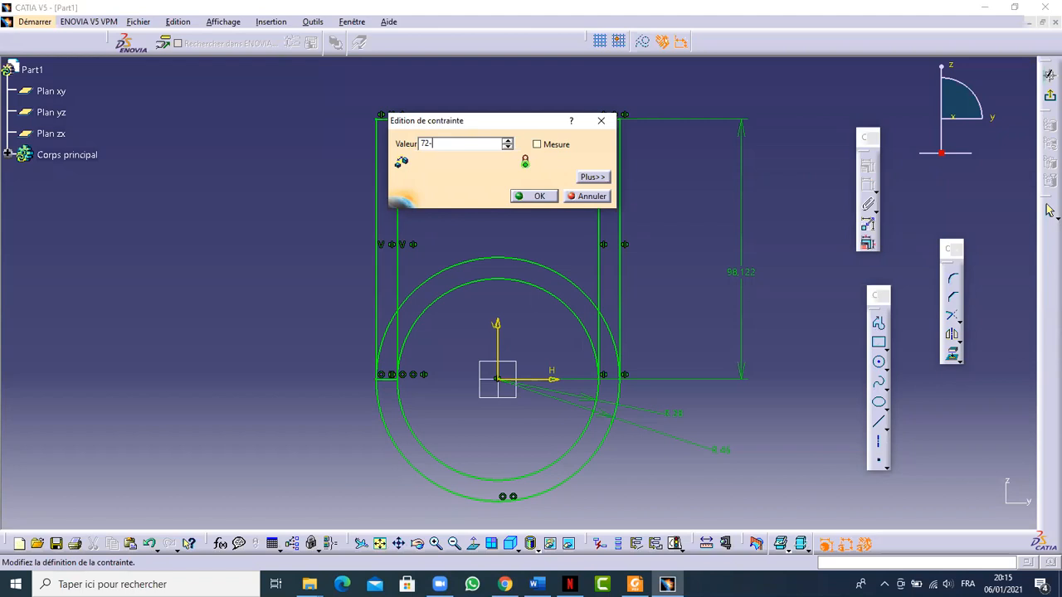
pyautogui.write('16')
pyautogui.click(539, 195)
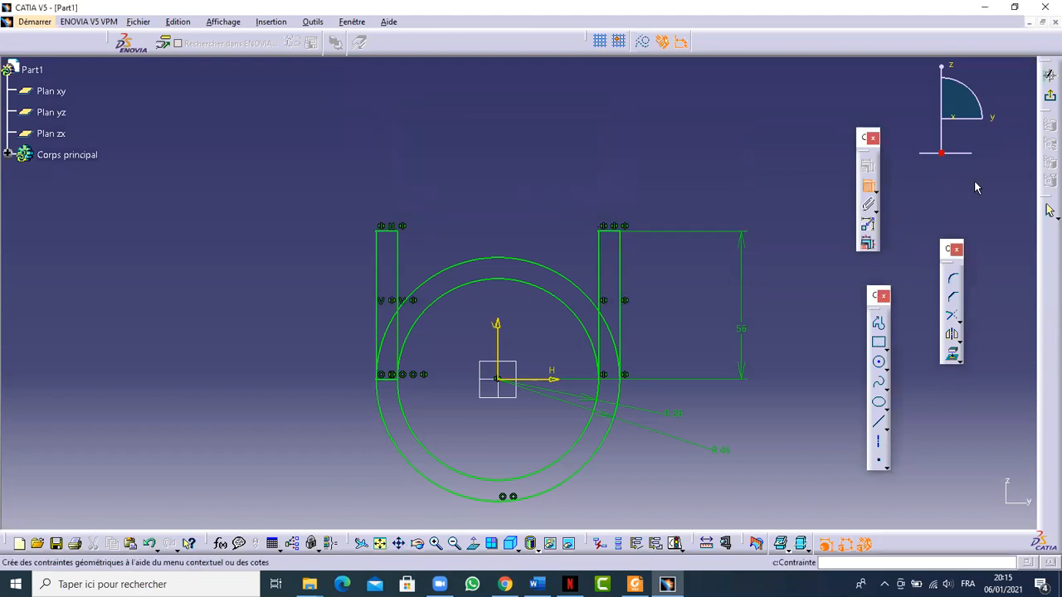
# Step: Quick-trim the upper arcs of both circles, including the outer circle's leftover arcs inside the two walls
pyautogui.moveTo(569, 199)
pyautogui.mouseDown(button='middle')
pyautogui.moveTo(542, 138)
pyautogui.moveTo(547, 32)
pyautogui.moveTo(557, 25)
pyautogui.mouseUp(button='middle')
pyautogui.middleClick(532, 125)
pyautogui.moveTo(548, 104); pyautogui.dragTo(551, 154, button='middle')
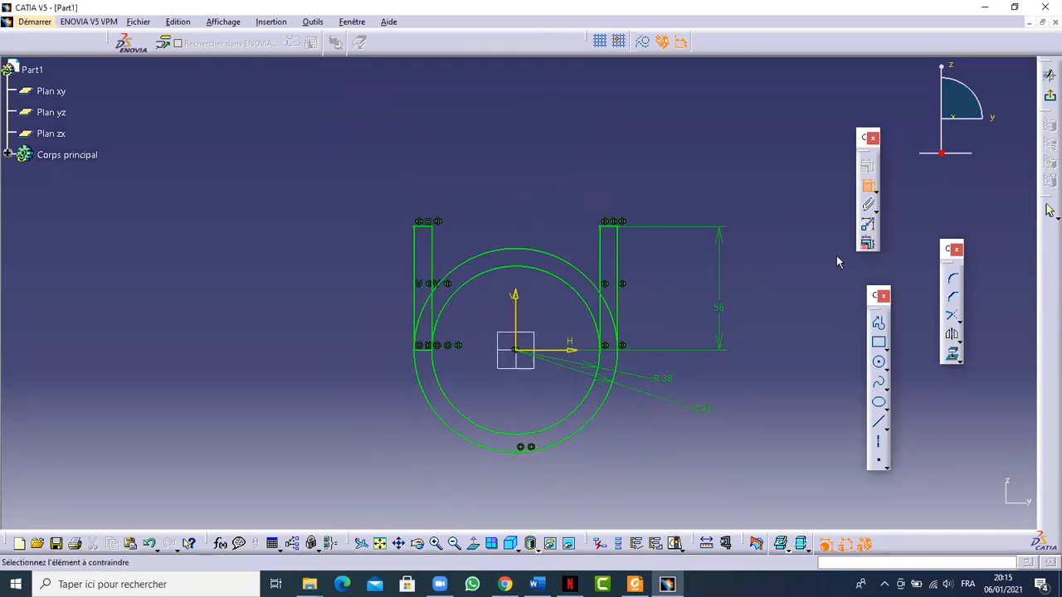
pyautogui.click(958, 320)
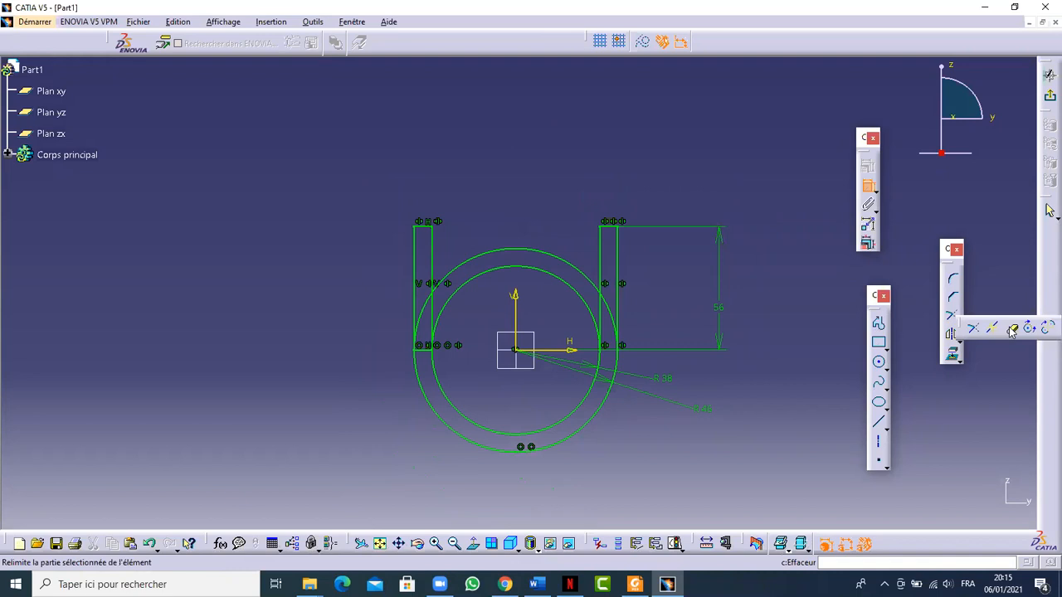
pyautogui.click(1012, 330)
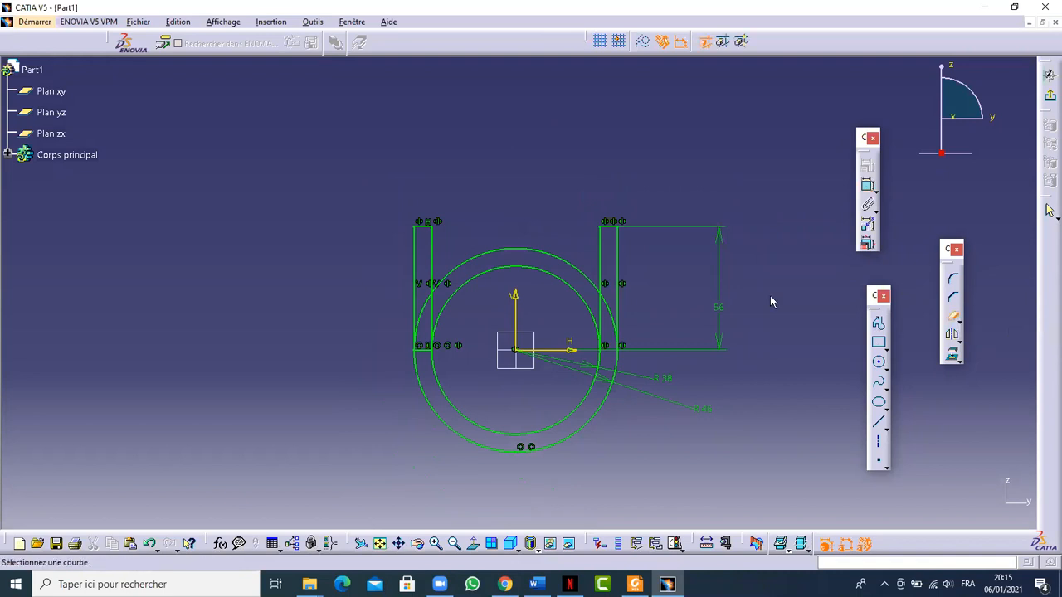
pyautogui.click(556, 257)
pyautogui.click(547, 274)
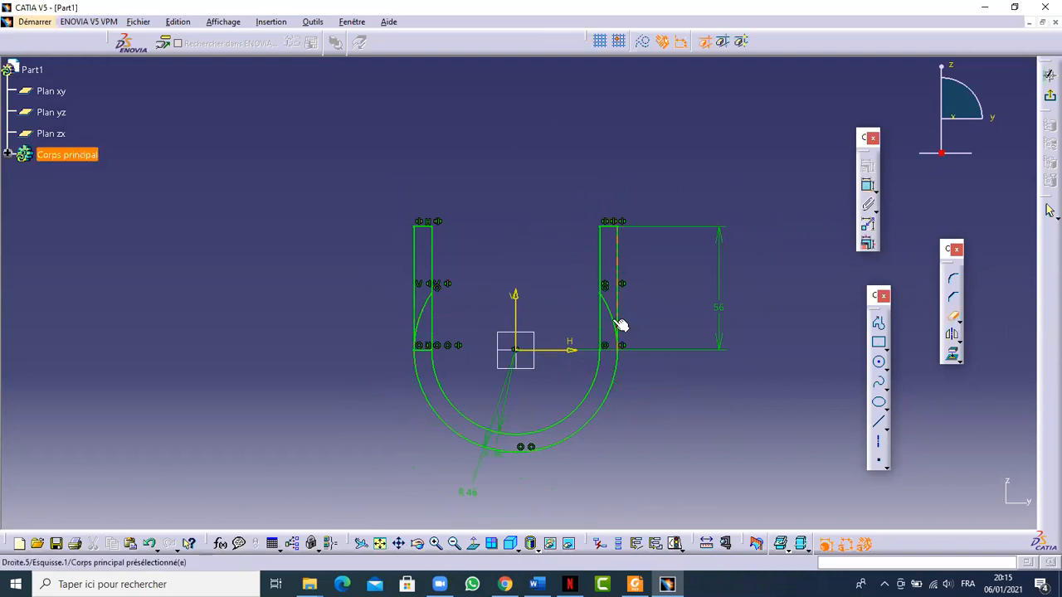
pyautogui.click(607, 312)
pyautogui.click(431, 303)
# Step: Try to trim away the short horizontal line closing the lower end of the left wall
pyautogui.moveTo(476, 346); pyautogui.dragTo(466, 303, button='middle')
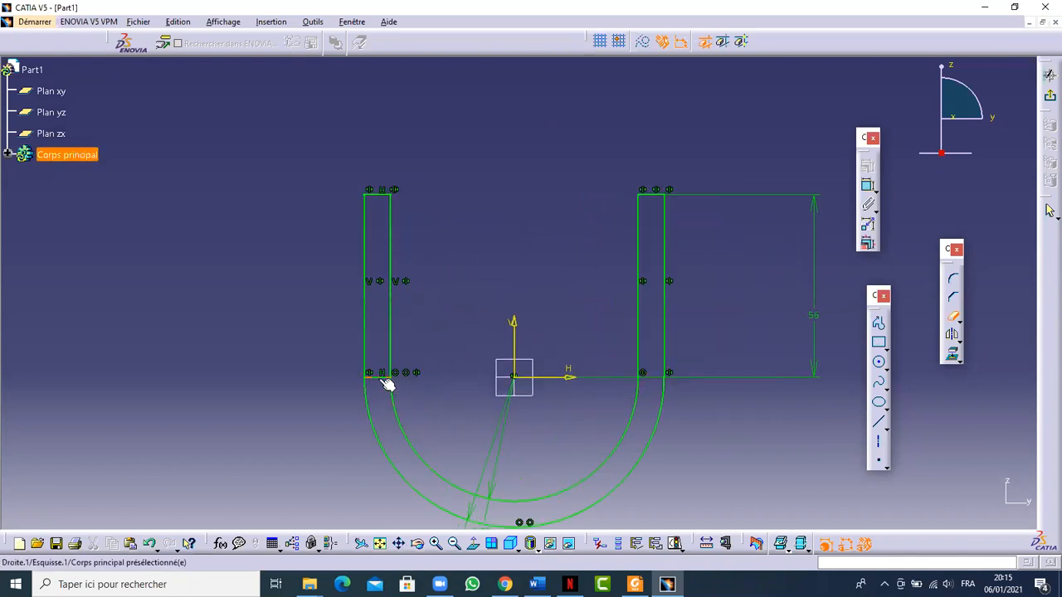
pyautogui.click(385, 380)
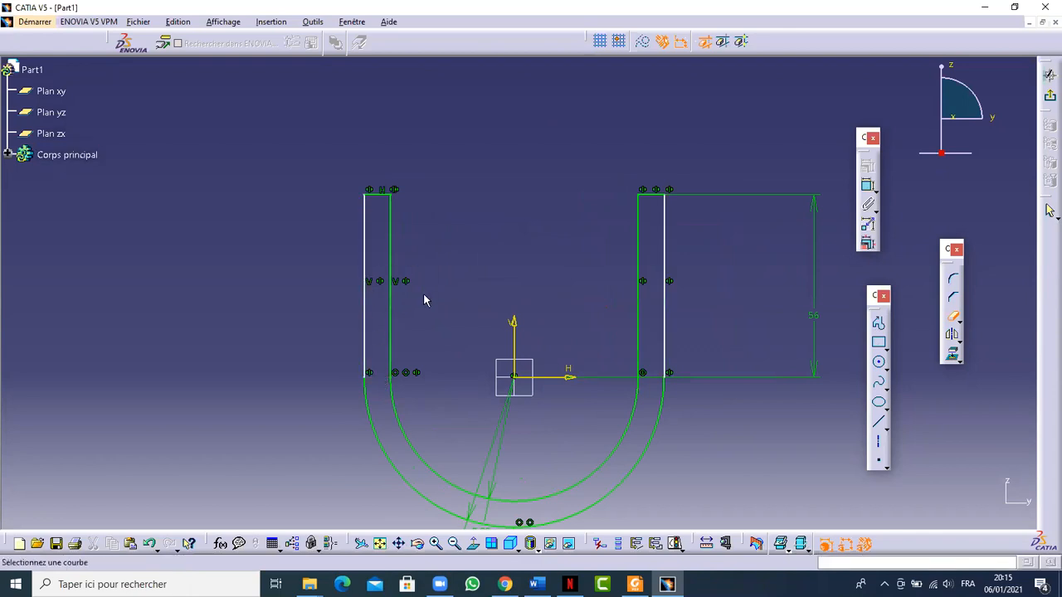
pyautogui.click(950, 318)
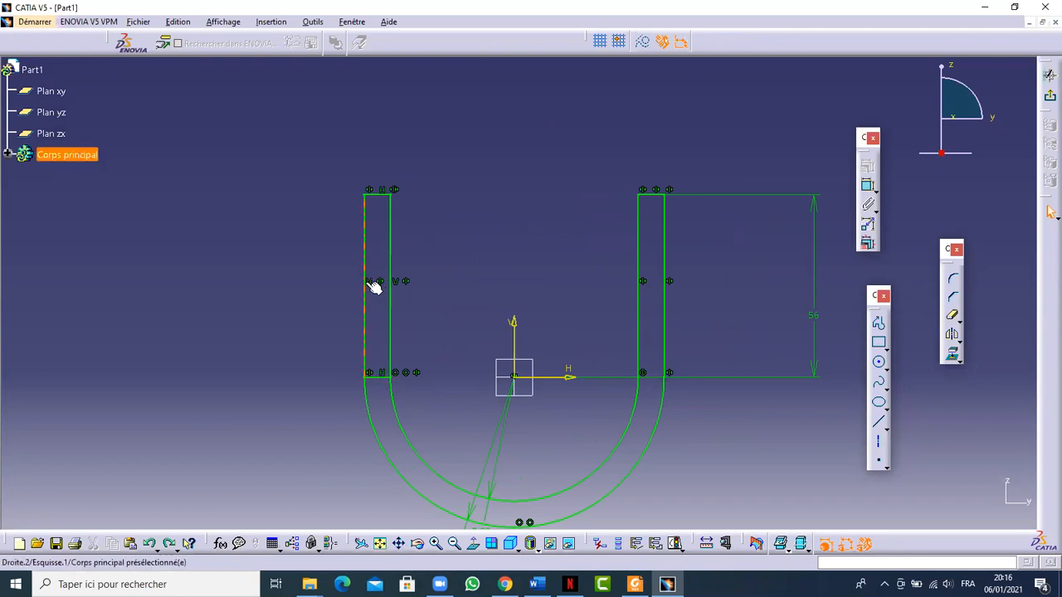
# Step: Convert the short horizontal line closing the lower end of the left wall into a construction element
pyautogui.moveTo(458, 363); pyautogui.dragTo(425, 250, button='middle')
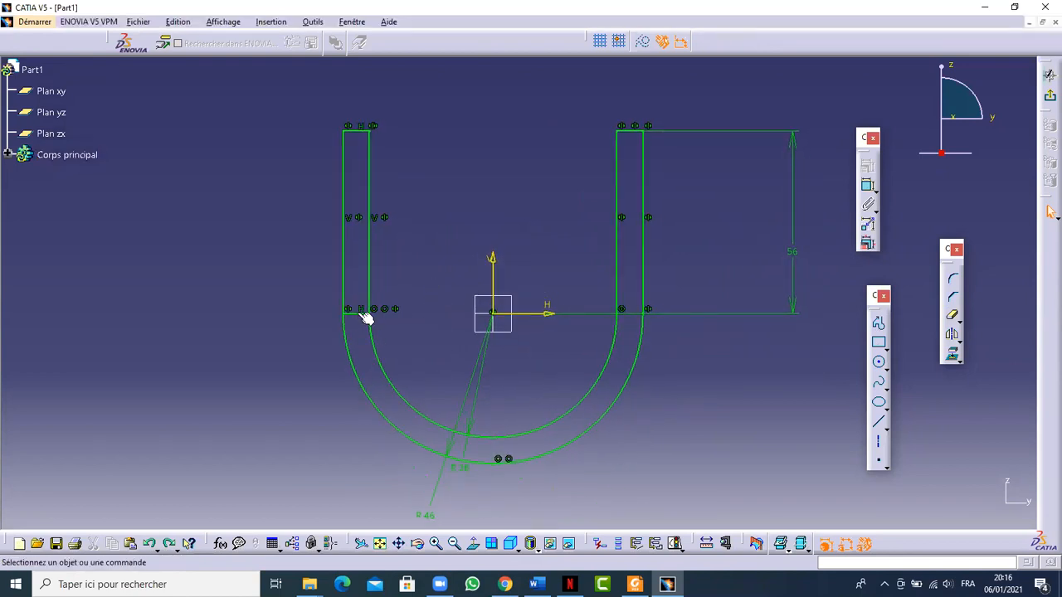
pyautogui.click(362, 315)
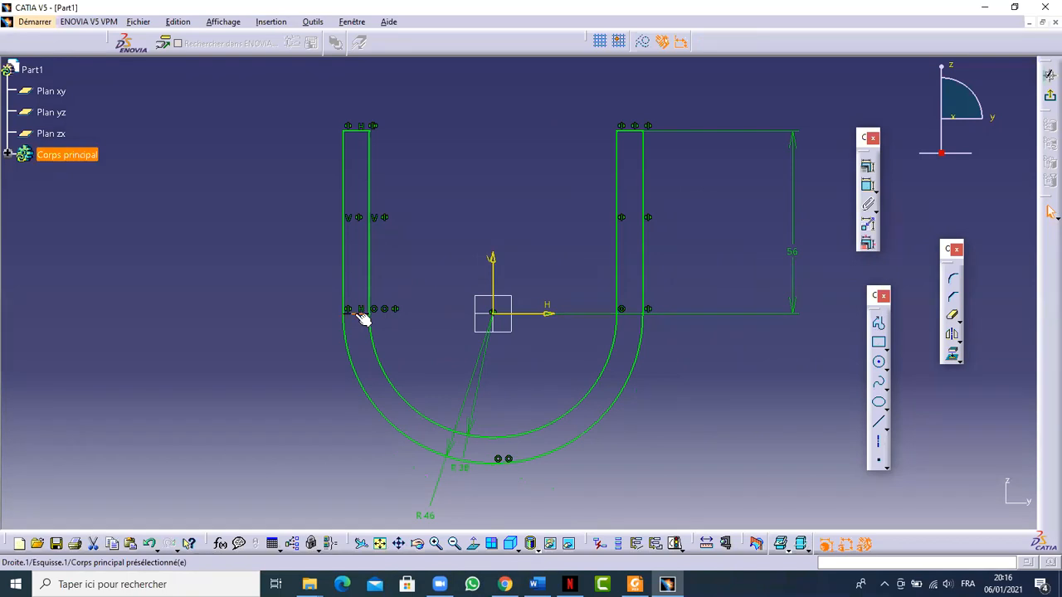
pyautogui.click(538, 315)
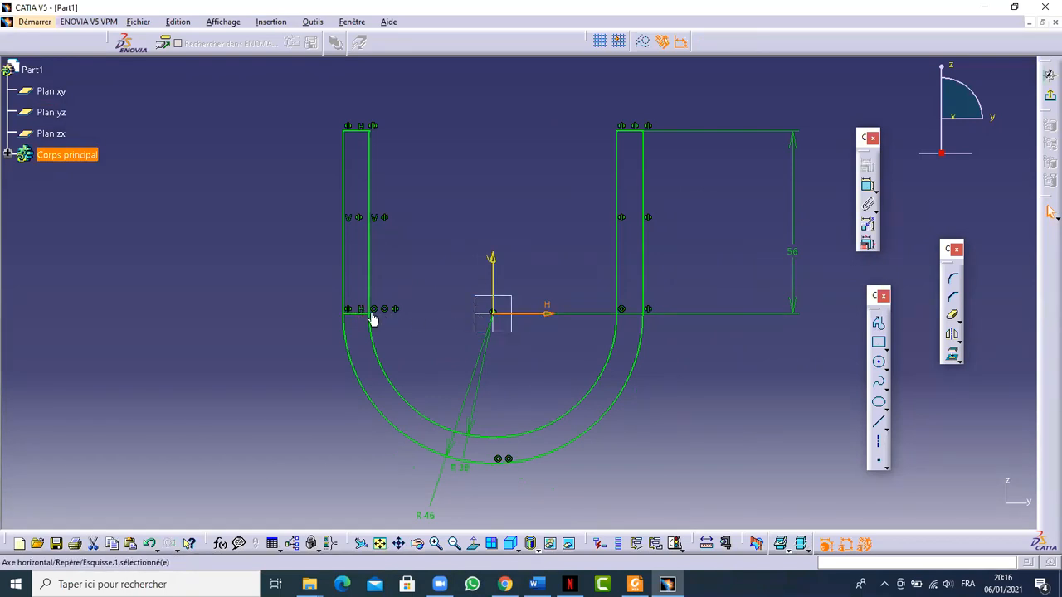
pyautogui.click(398, 315)
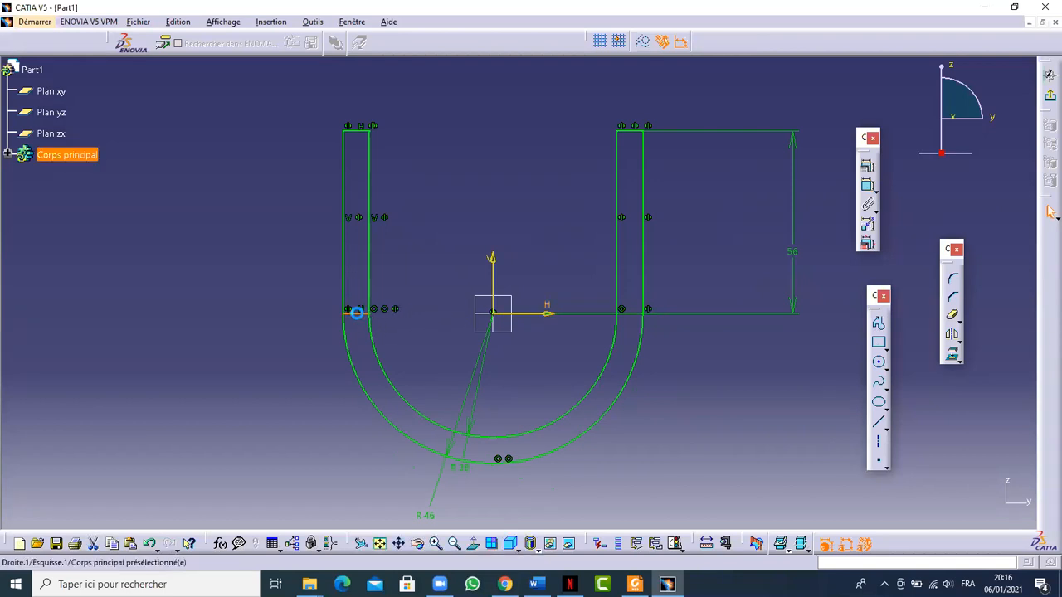
pyautogui.doubleClick(357, 311)
pyautogui.click(760, 490)
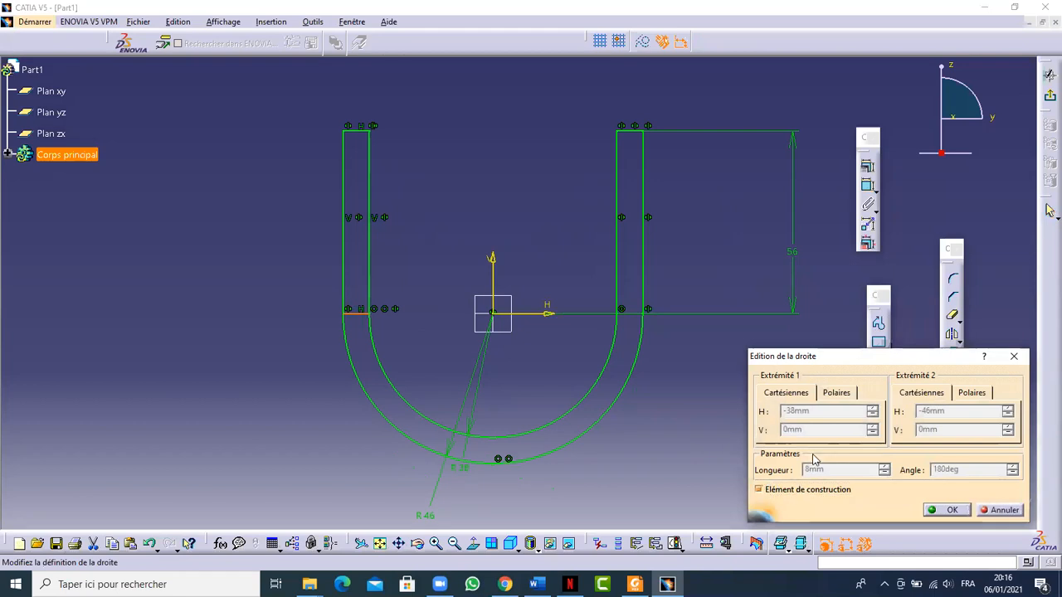
pyautogui.click(945, 512)
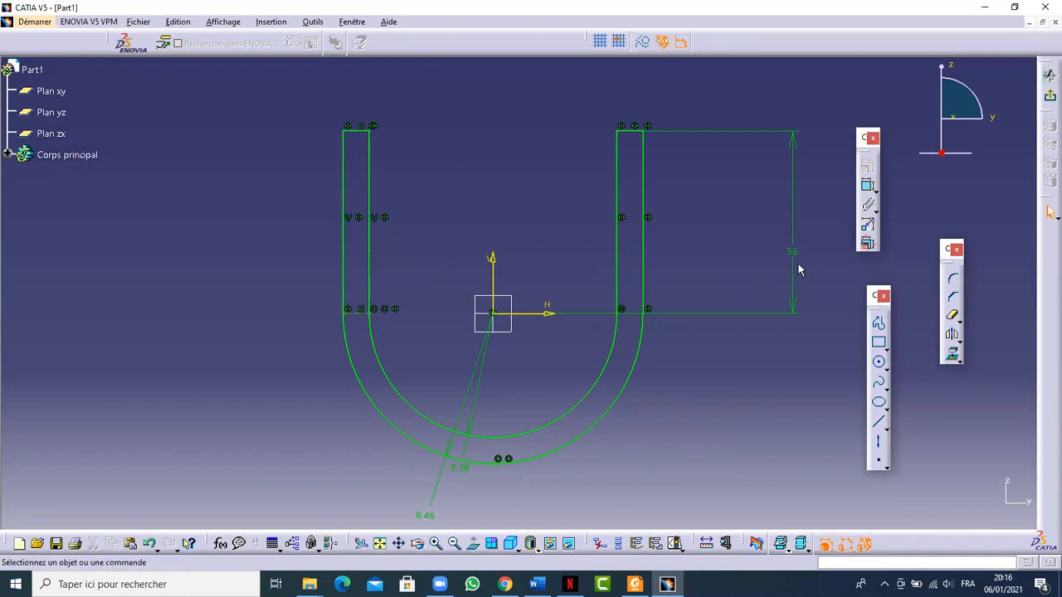
# Step: Exit the sketch and start extruding the U-shaped profile in the reversed direction
pyautogui.click(1048, 95)
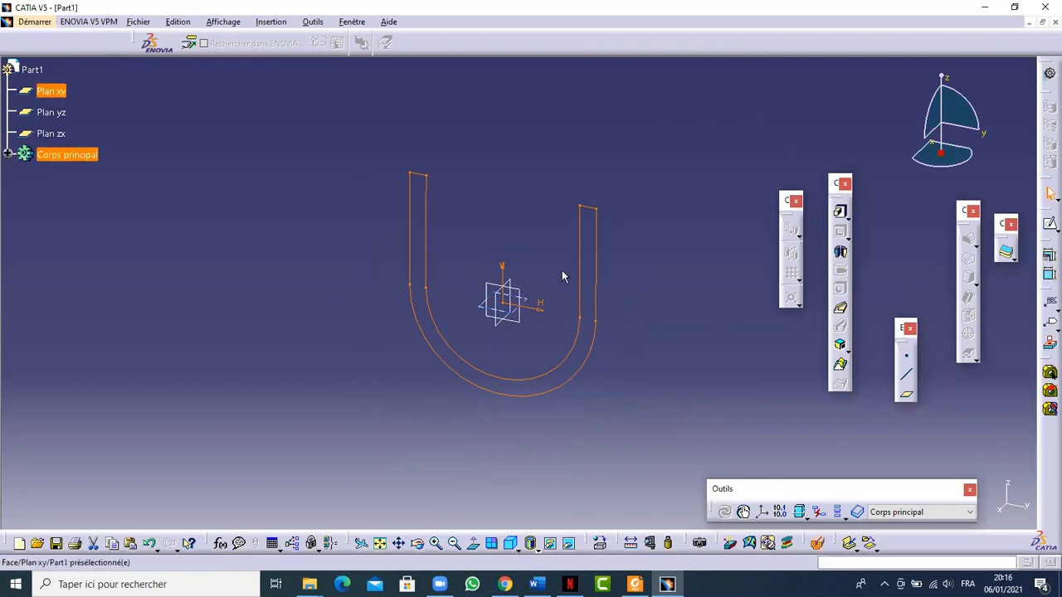
pyautogui.click(839, 214)
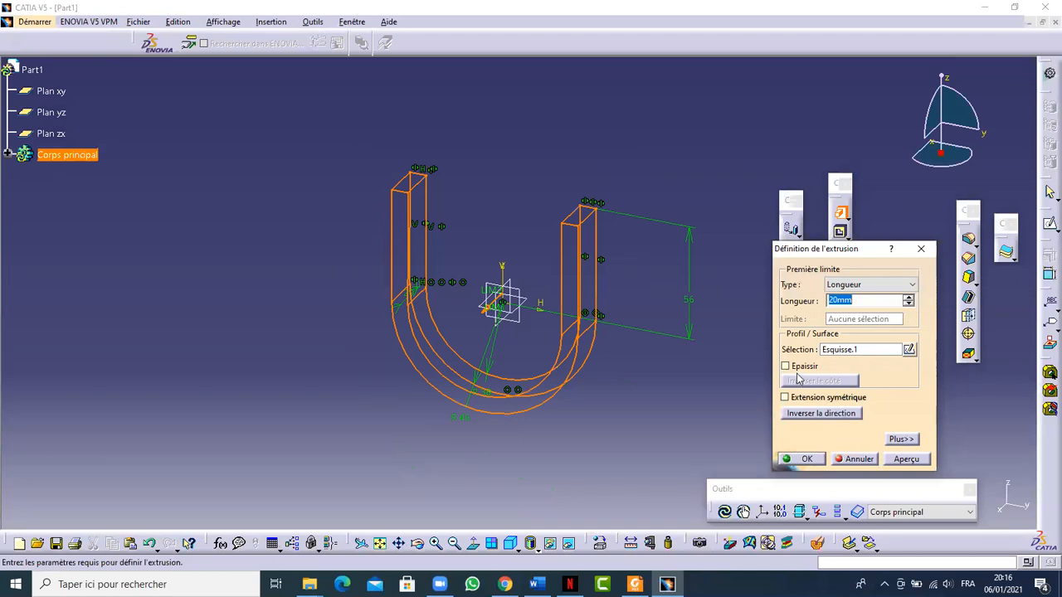
pyautogui.click(484, 312)
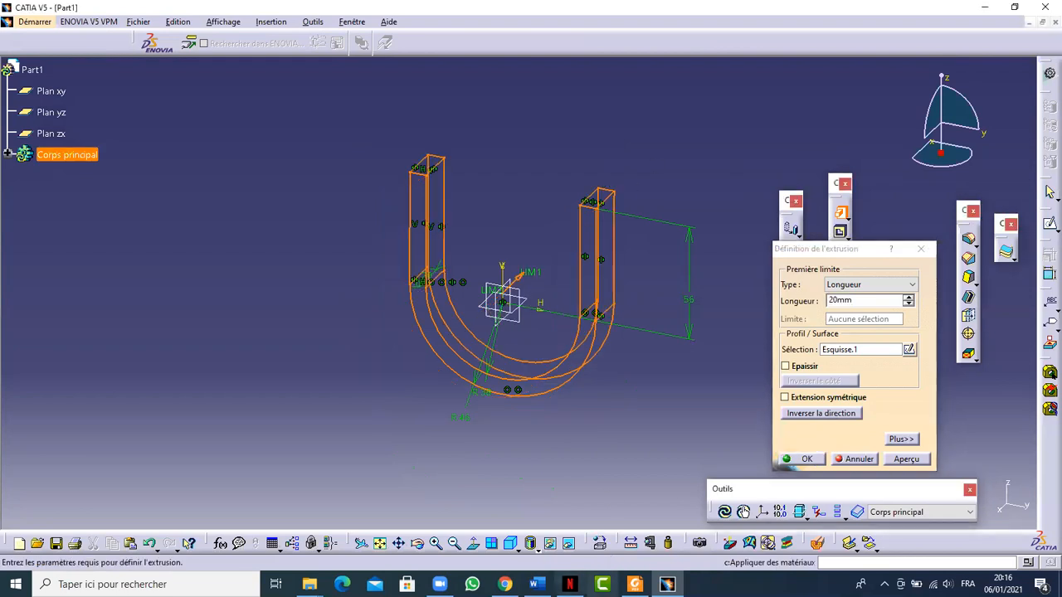
# Step: Switch to the PIECE 30 drawing in Foxit Reader, mark the 72 dimension's extent in section view B-B and handwrite "72/2" beside it
pyautogui.click(634, 584)
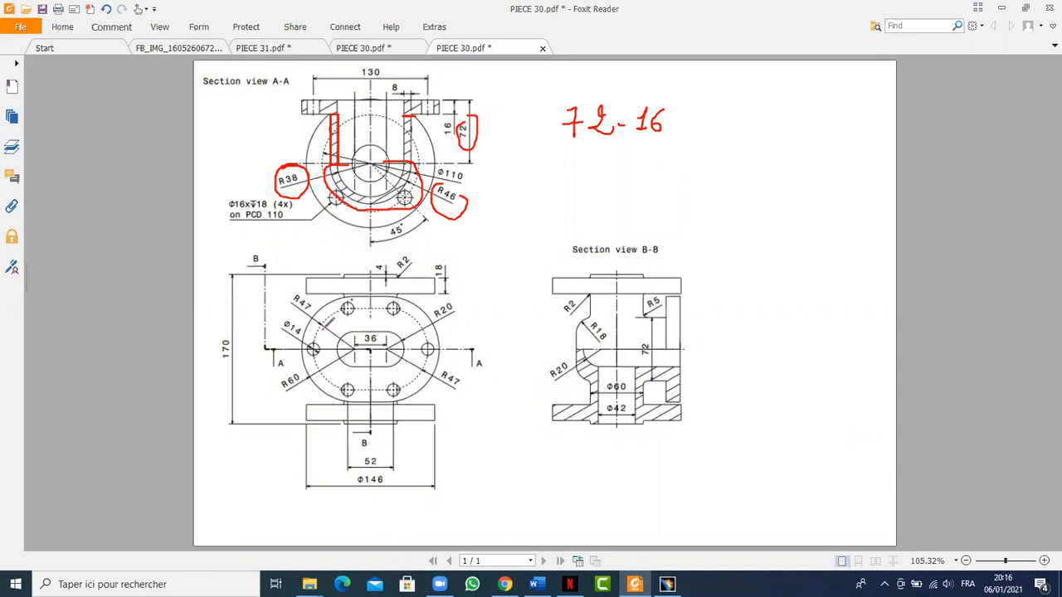
pyautogui.moveTo(643, 339)
pyautogui.mouseDown()
pyautogui.moveTo(654, 362)
pyautogui.moveTo(657, 343)
pyautogui.moveTo(645, 338)
pyautogui.mouseUp()
pyautogui.moveTo(646, 383); pyautogui.dragTo(665, 382)
pyautogui.moveTo(735, 336)
pyautogui.mouseDown()
pyautogui.moveTo(750, 355)
pyautogui.moveTo(715, 360)
pyautogui.moveTo(739, 342)
pyautogui.moveTo(760, 379)
pyautogui.moveTo(816, 362)
pyautogui.mouseUp()
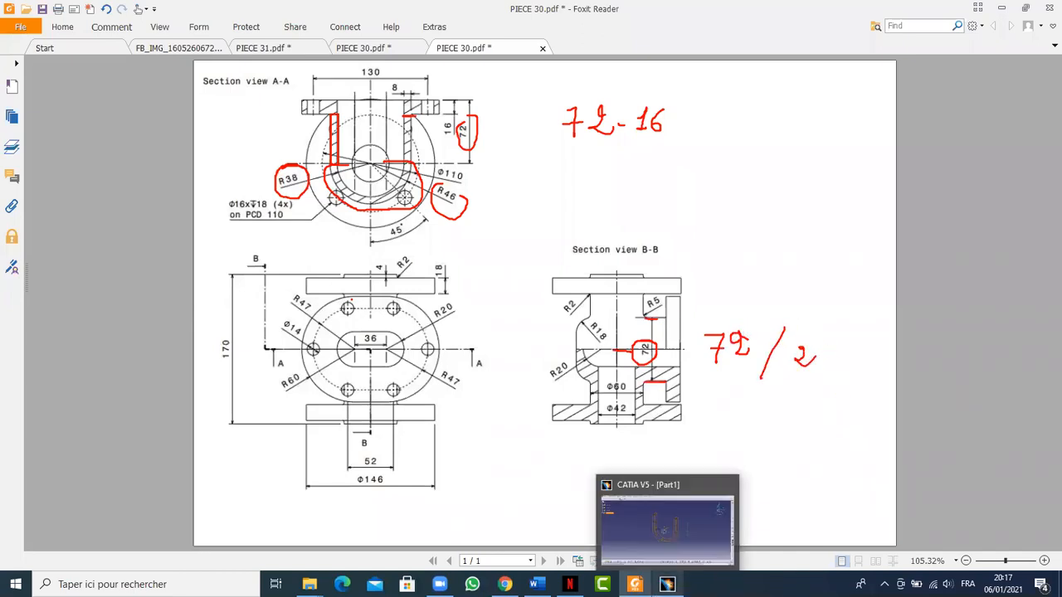
# Step: Switch to CATIA V5, set the extrusion length to 36 mm and preview the result
pyautogui.click(667, 584)
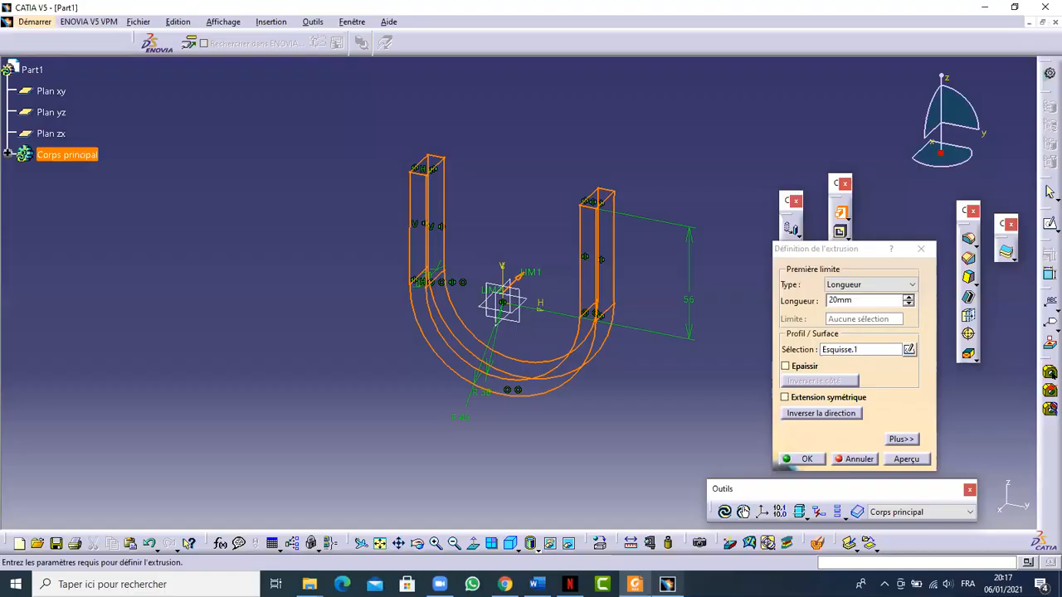
pyautogui.click(863, 300)
pyautogui.write('36')
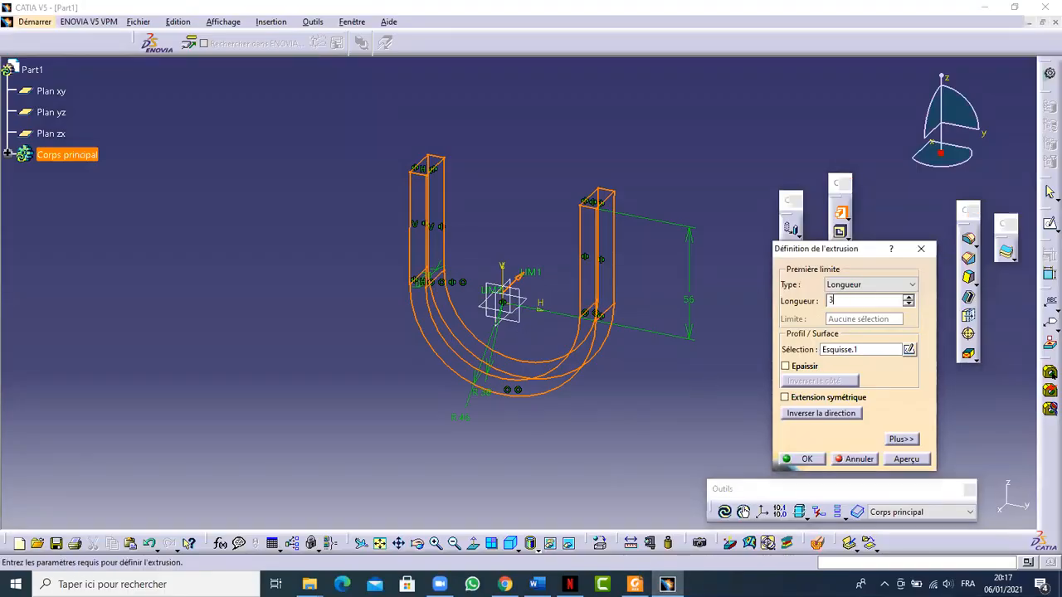
pyautogui.click(903, 461)
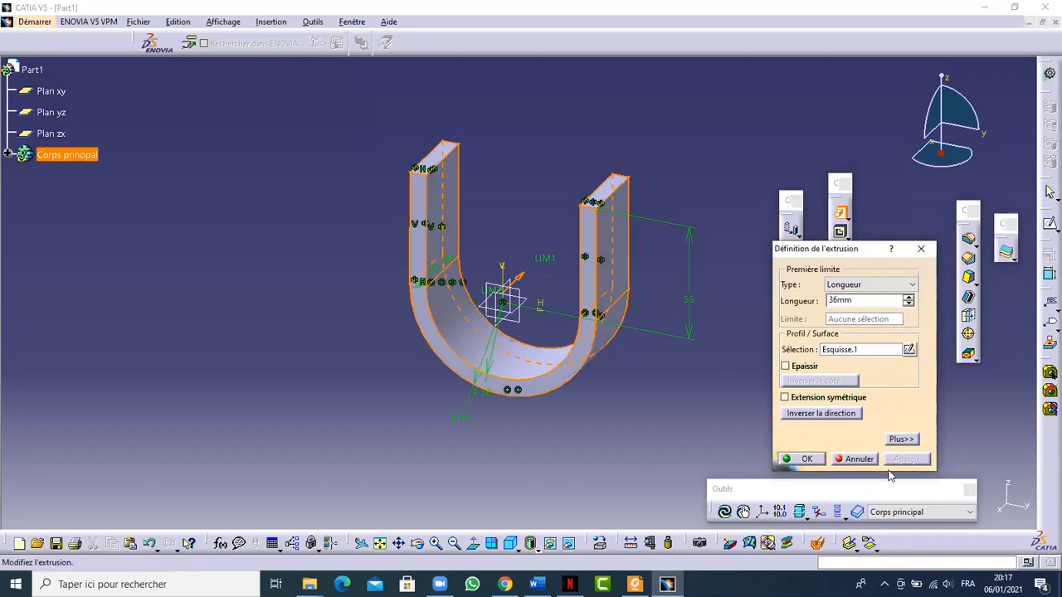
# Step: Dock the floating Outils toolbar and relocate the material toolbar among the docked toolbars
pyautogui.moveTo(822, 488); pyautogui.dragTo(767, 544)
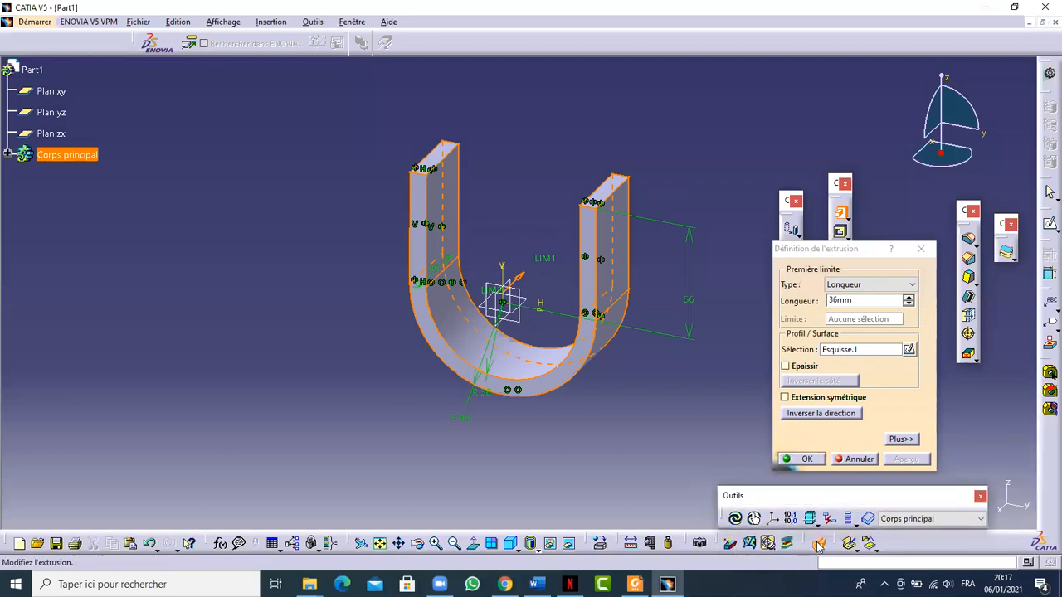
pyautogui.click(809, 542)
pyautogui.click(812, 542)
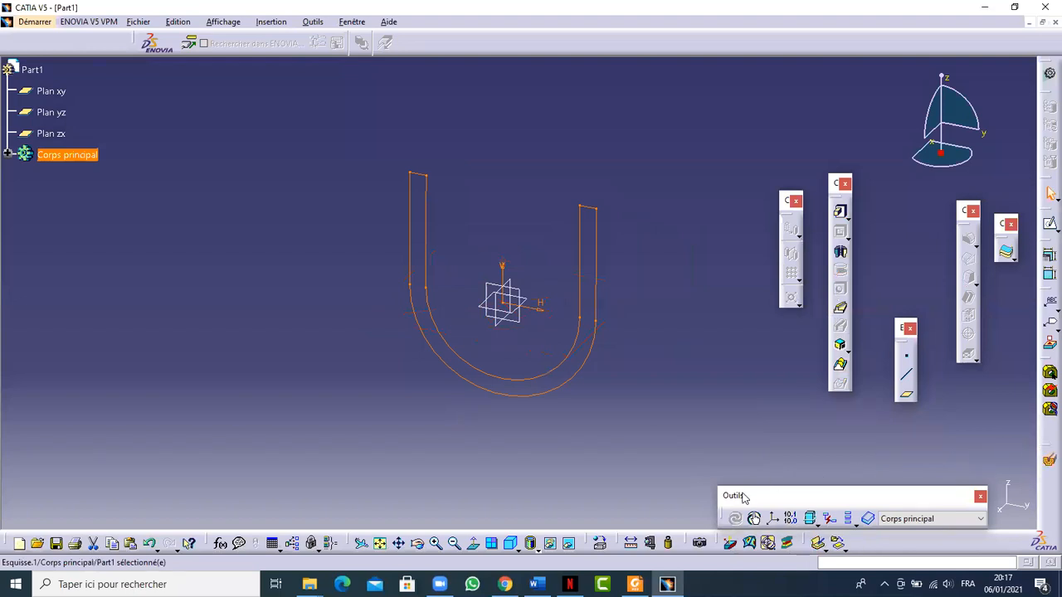
pyautogui.moveTo(744, 498); pyautogui.dragTo(744, 521)
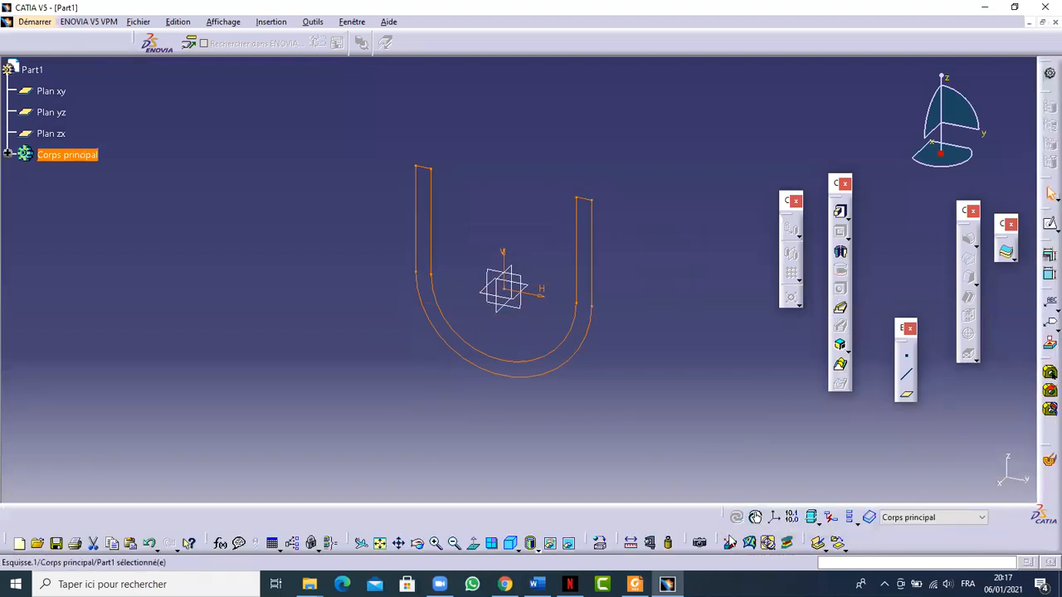
pyautogui.click(654, 304)
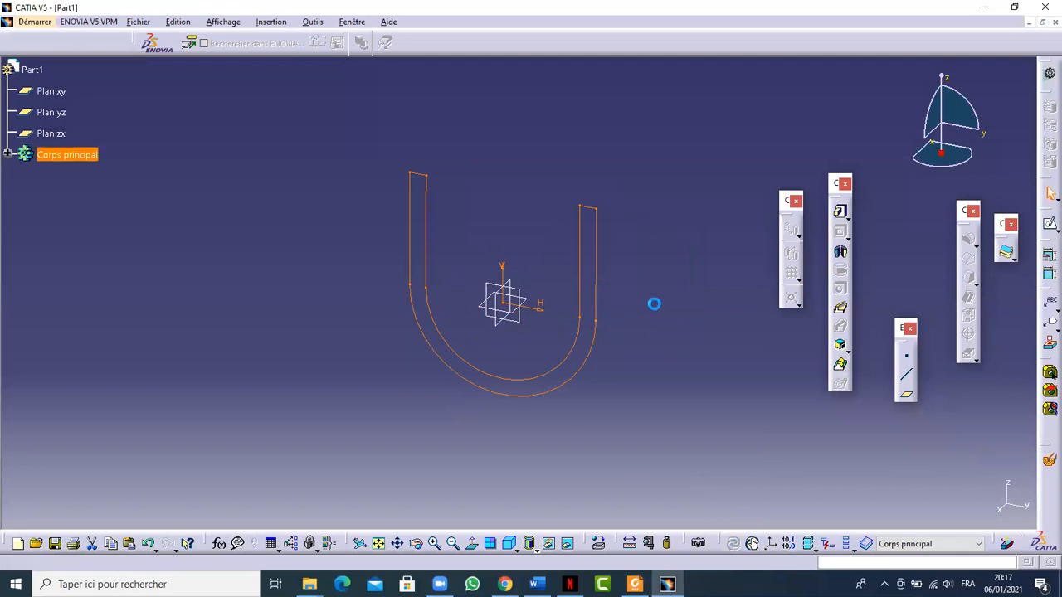
# Step: Extrude the U-shaped sketch 36 mm in the reversed direction
pyautogui.click(841, 214)
pyautogui.click(609, 241)
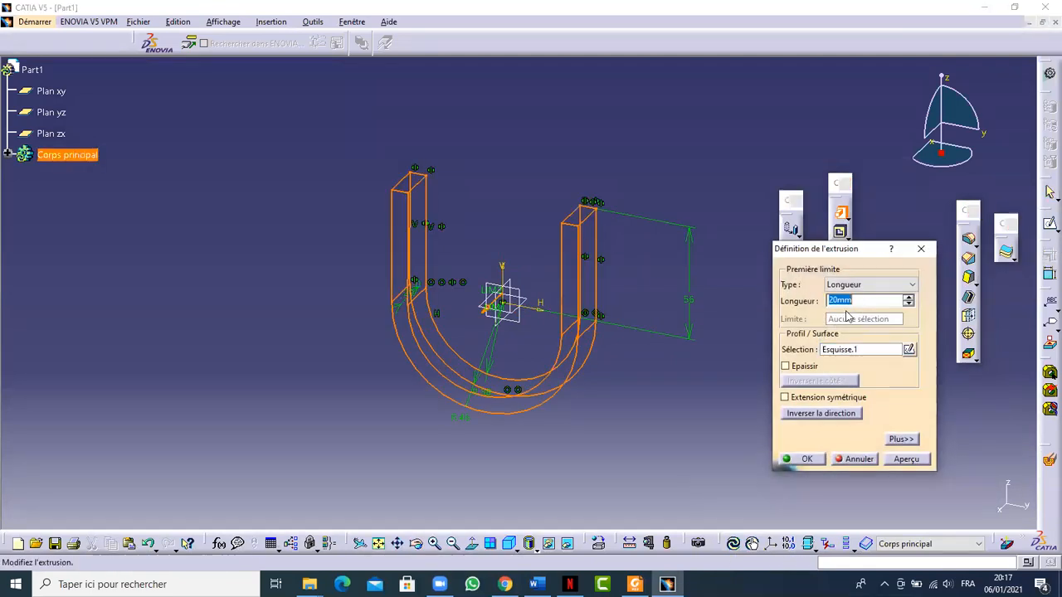
pyautogui.click(484, 311)
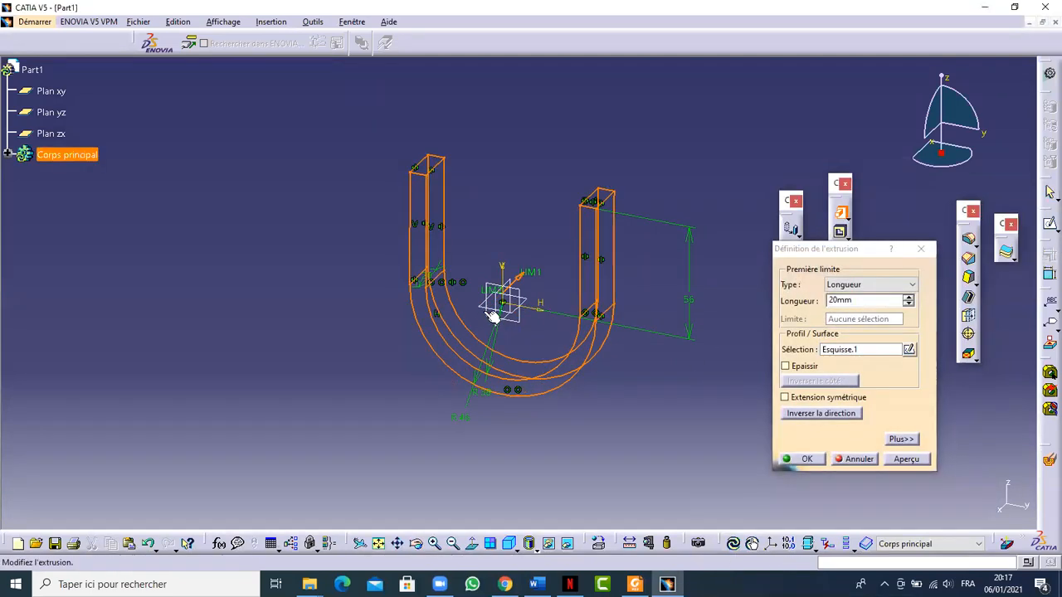
pyautogui.click(841, 300)
pyautogui.write('36')
pyautogui.press('Return')
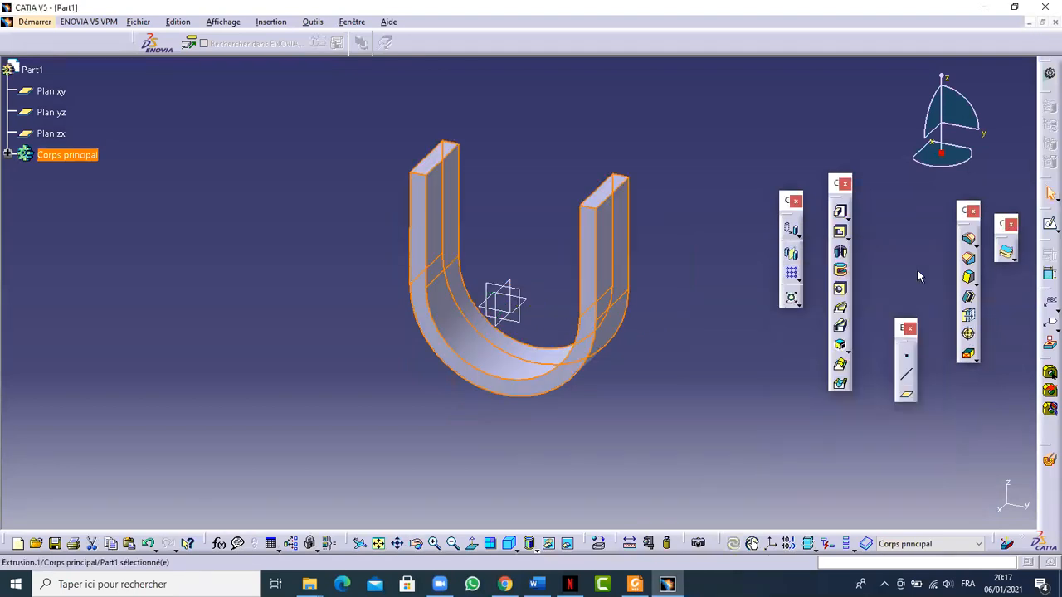
# Step: Switch to Foxit Reader, draw a line across section view B-B at the 72 dimension's upper limit, and mark the central slot's height and R20
pyautogui.moveTo(686, 220); pyautogui.dragTo(607, 327, button='middle')
pyautogui.click(634, 584)
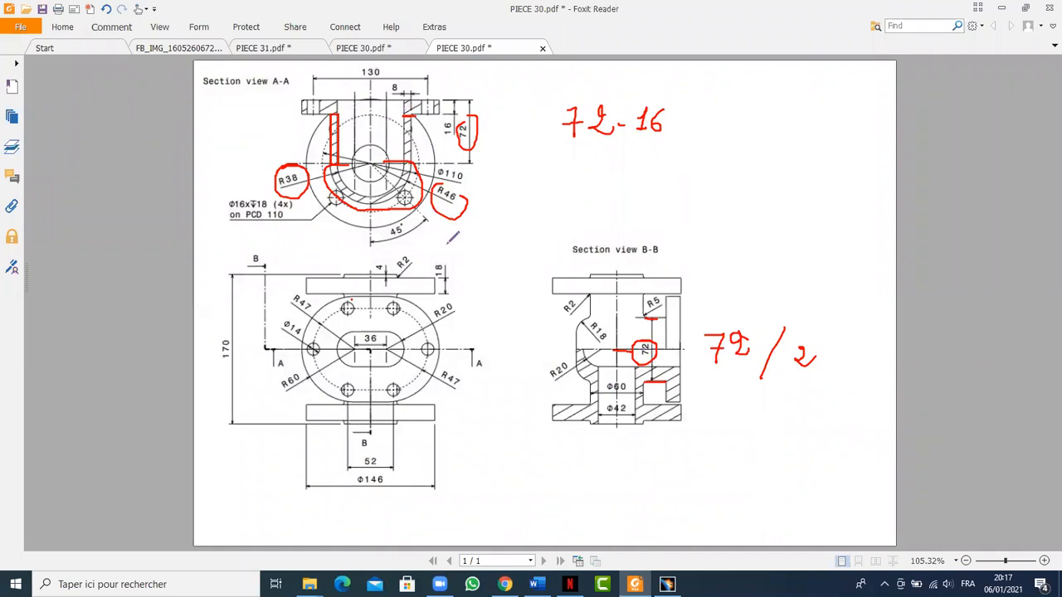
pyautogui.moveTo(646, 317); pyautogui.dragTo(579, 318)
pyautogui.moveTo(386, 350)
pyautogui.mouseDown()
pyautogui.moveTo(388, 334)
pyautogui.moveTo(385, 365)
pyautogui.mouseUp()
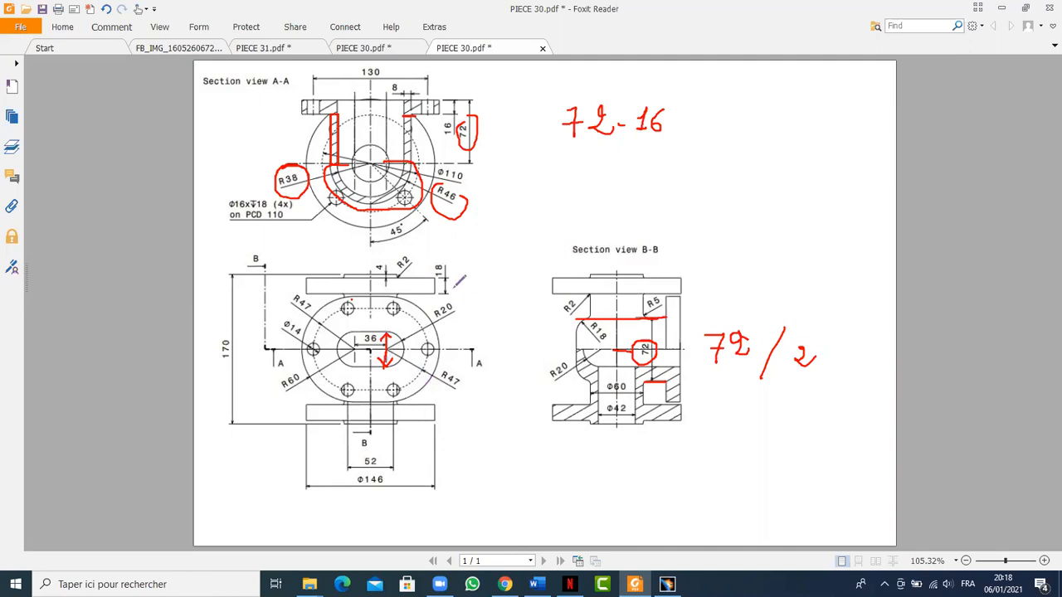
pyautogui.moveTo(443, 291)
pyautogui.mouseDown()
pyautogui.moveTo(448, 330)
pyautogui.moveTo(470, 302)
pyautogui.moveTo(433, 296)
pyautogui.mouseUp()
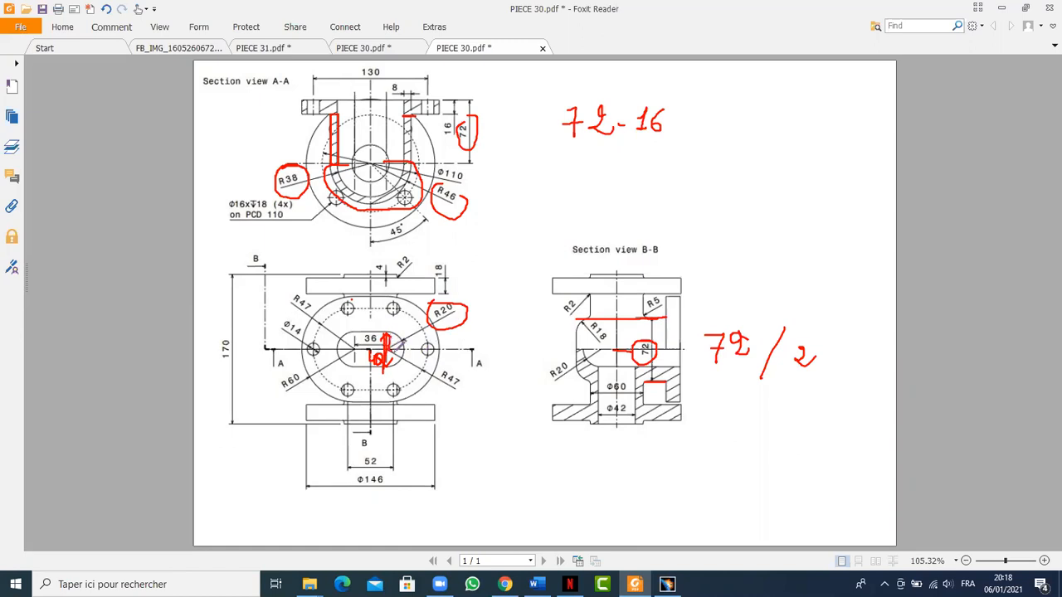
# Step: Annotate the slot with 20, handwrite "36-20" and "16" beside the views, and hatch the corresponding wall bands in section view B-B
pyautogui.moveTo(408, 336)
pyautogui.mouseDown()
pyautogui.moveTo(415, 348)
pyautogui.moveTo(420, 337)
pyautogui.moveTo(392, 319)
pyautogui.mouseUp()
pyautogui.moveTo(705, 151)
pyautogui.mouseDown()
pyautogui.moveTo(693, 174)
pyautogui.moveTo(668, 184)
pyautogui.moveTo(730, 176)
pyautogui.moveTo(757, 185)
pyautogui.mouseUp()
pyautogui.moveTo(780, 159)
pyautogui.mouseDown()
pyautogui.moveTo(768, 180)
pyautogui.moveTo(780, 161)
pyautogui.mouseUp()
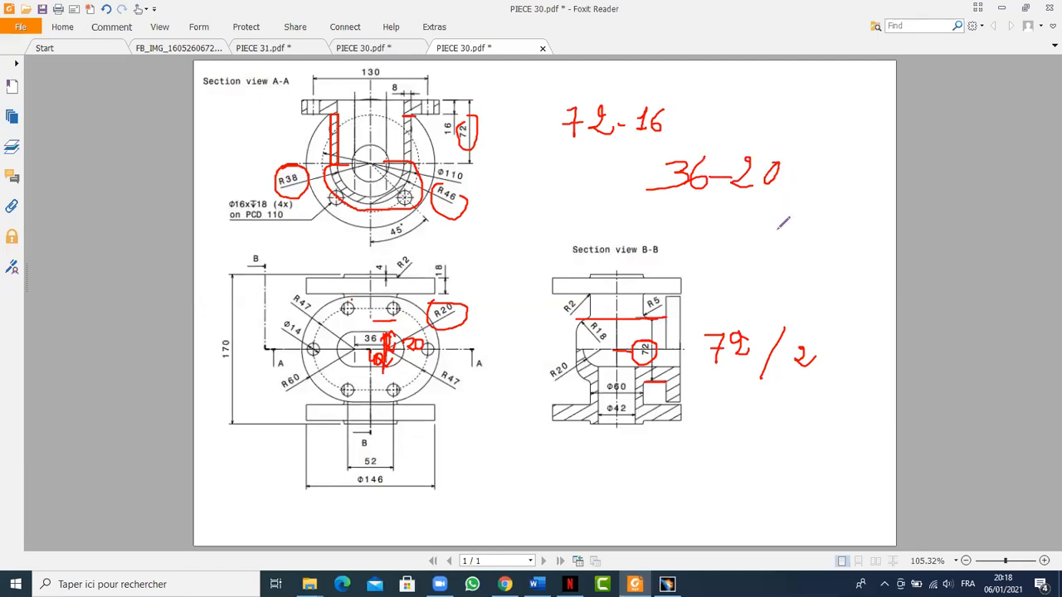
pyautogui.moveTo(766, 219)
pyautogui.mouseDown()
pyautogui.moveTo(773, 235)
pyautogui.moveTo(784, 224)
pyautogui.mouseUp()
pyautogui.moveTo(576, 330)
pyautogui.mouseDown()
pyautogui.moveTo(668, 330)
pyautogui.moveTo(657, 312)
pyautogui.moveTo(625, 335)
pyautogui.moveTo(553, 339)
pyautogui.mouseUp()
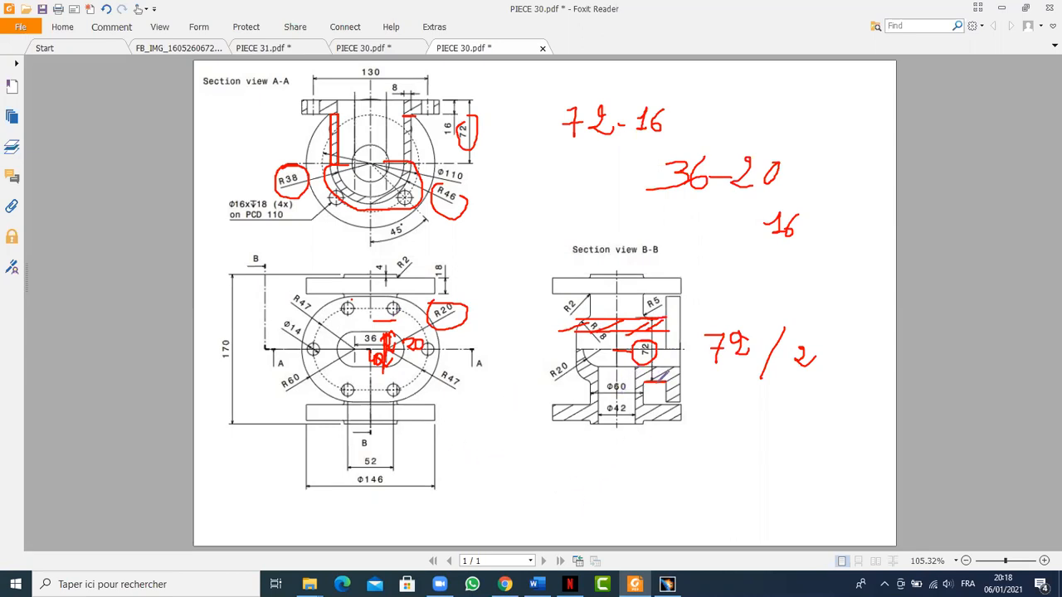
pyautogui.moveTo(667, 371)
pyautogui.mouseDown()
pyautogui.moveTo(628, 383)
pyautogui.moveTo(587, 375)
pyautogui.mouseUp()
# Step: Switch to CATIA V5 and start a sketch on the body's U-shaped end face opposite the yz plane
pyautogui.click(667, 584)
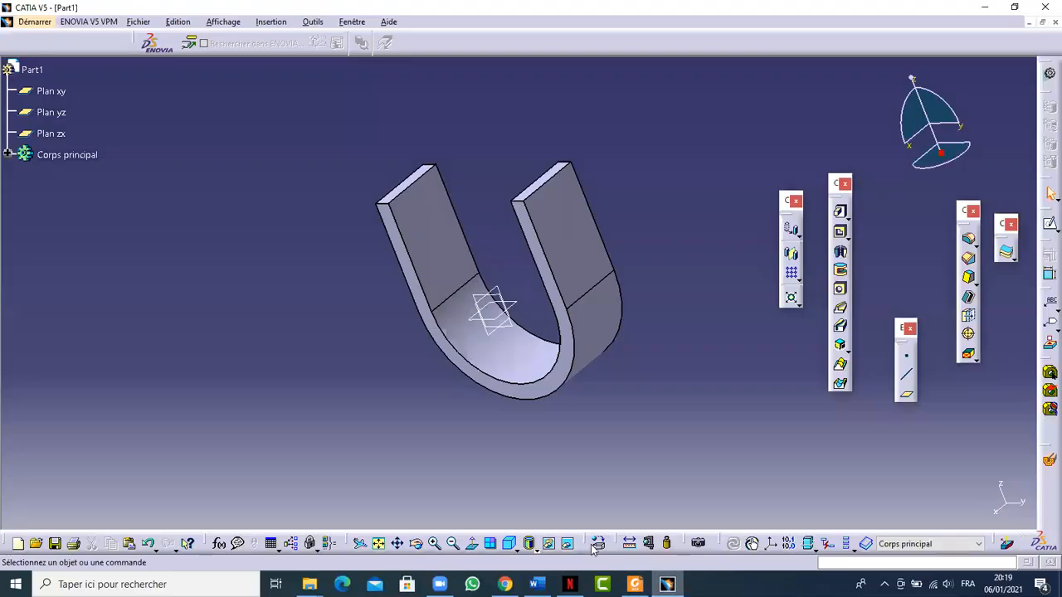
pyautogui.moveTo(650, 257)
pyautogui.mouseDown(button='middle')
pyautogui.moveTo(635, 246)
pyautogui.moveTo(663, 272)
pyautogui.mouseUp(button='middle')
pyautogui.click(662, 271)
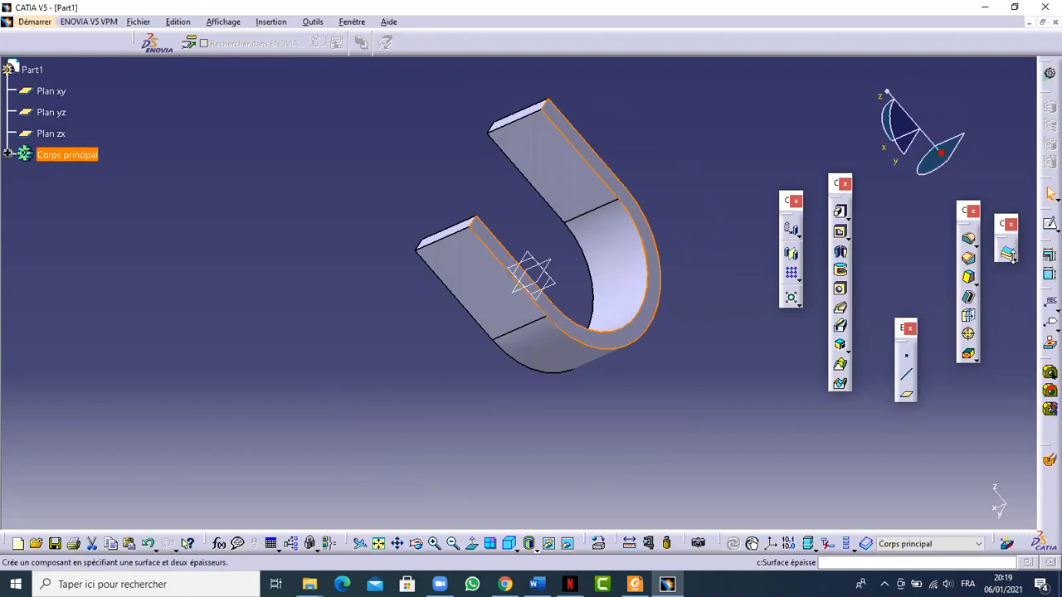
pyautogui.click(1047, 225)
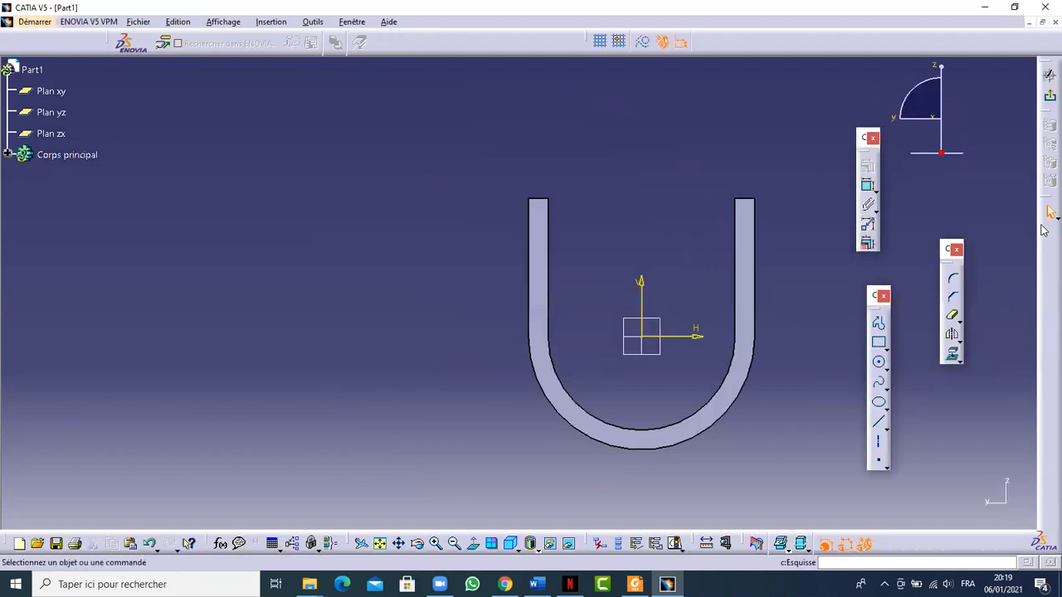
# Step: Project the two inner wall edges and the inner arc of the U-shaped face into the sketch
pyautogui.moveTo(775, 253); pyautogui.dragTo(749, 263, button='middle')
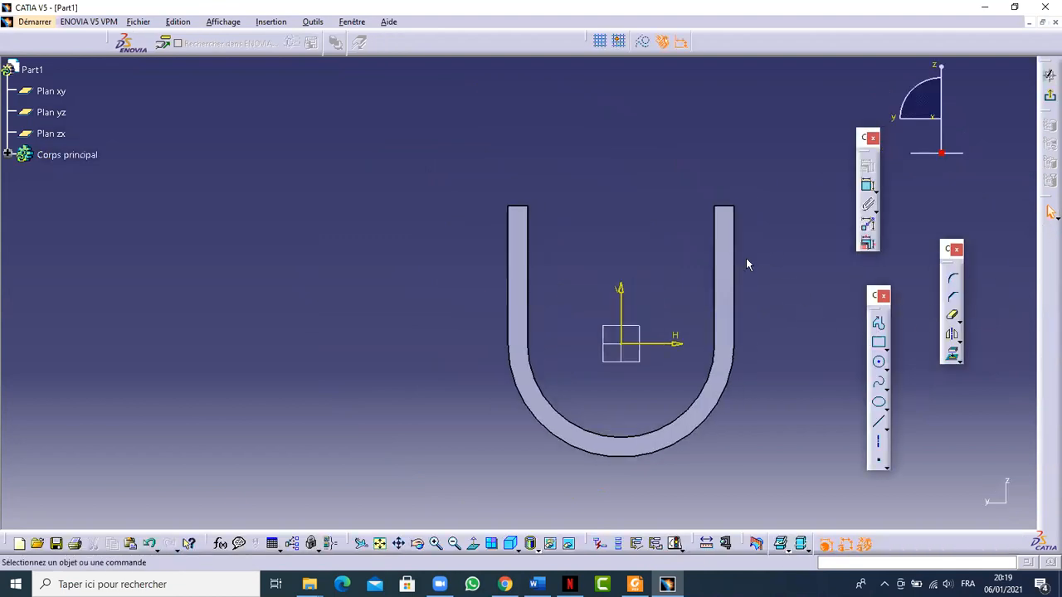
pyautogui.click(713, 232)
pyautogui.keyDown('ctrl'); pyautogui.click(707, 366); pyautogui.keyUp('ctrl')
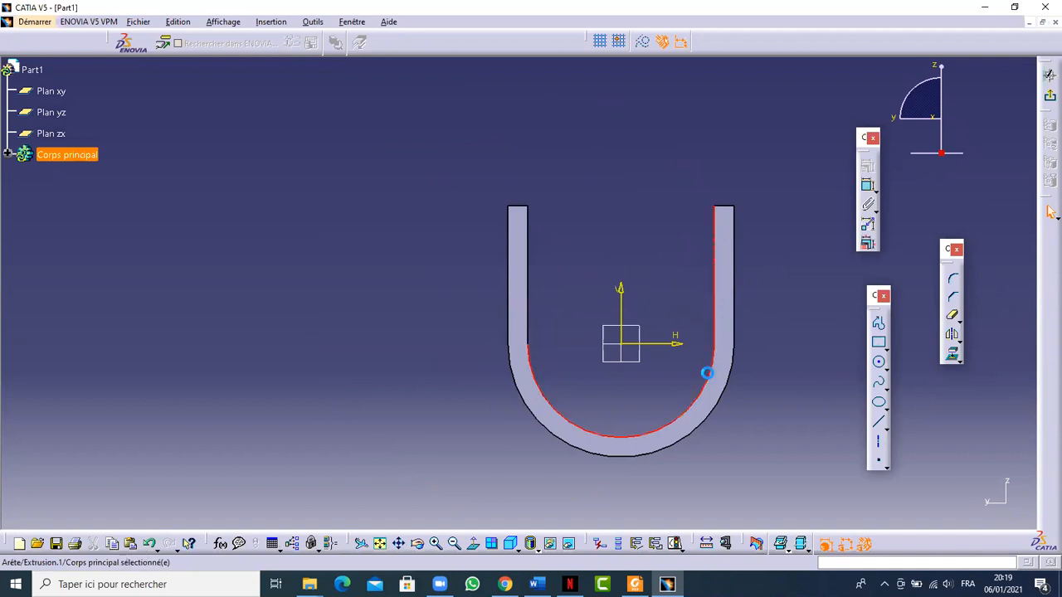
pyautogui.keyDown('ctrl'); pyautogui.click(528, 246); pyautogui.keyUp('ctrl')
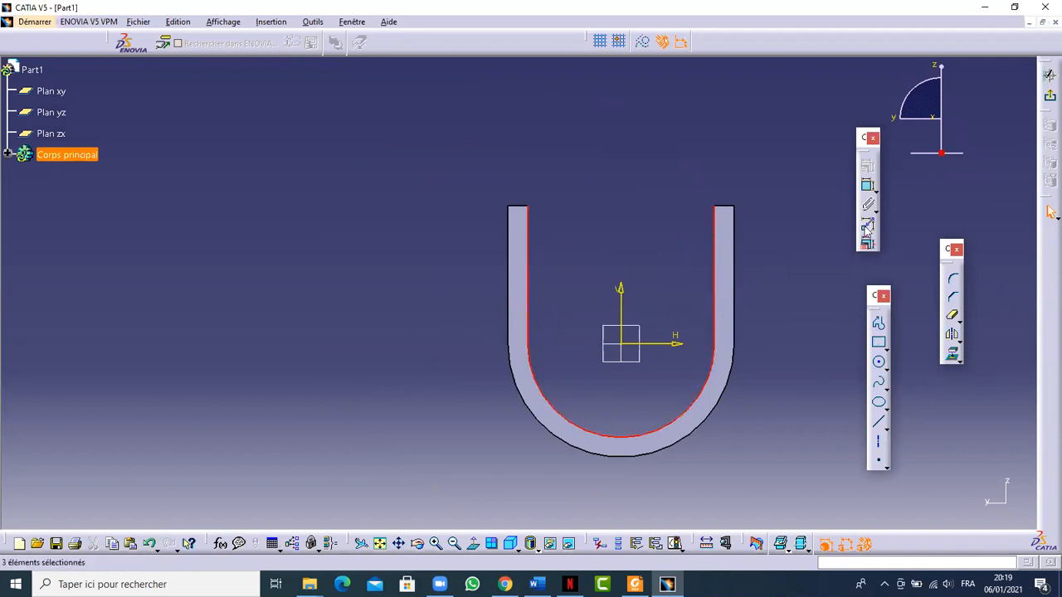
pyautogui.click(954, 357)
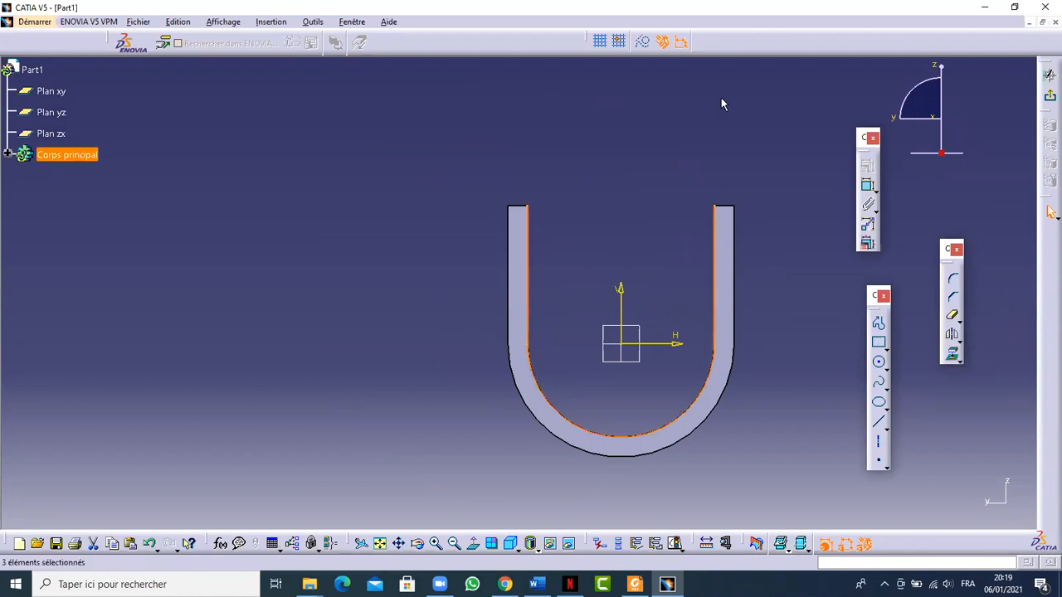
pyautogui.click(832, 287)
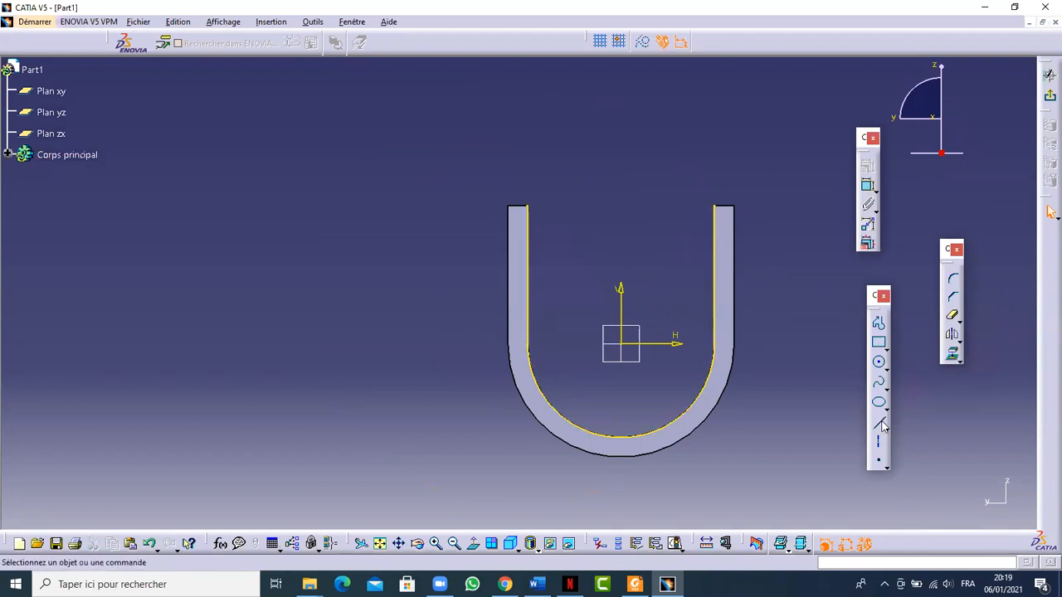
# Step: Close the profile with a horizontal line joining the upper ends of the two projected inner edges, and exit the sketch
pyautogui.click(879, 423)
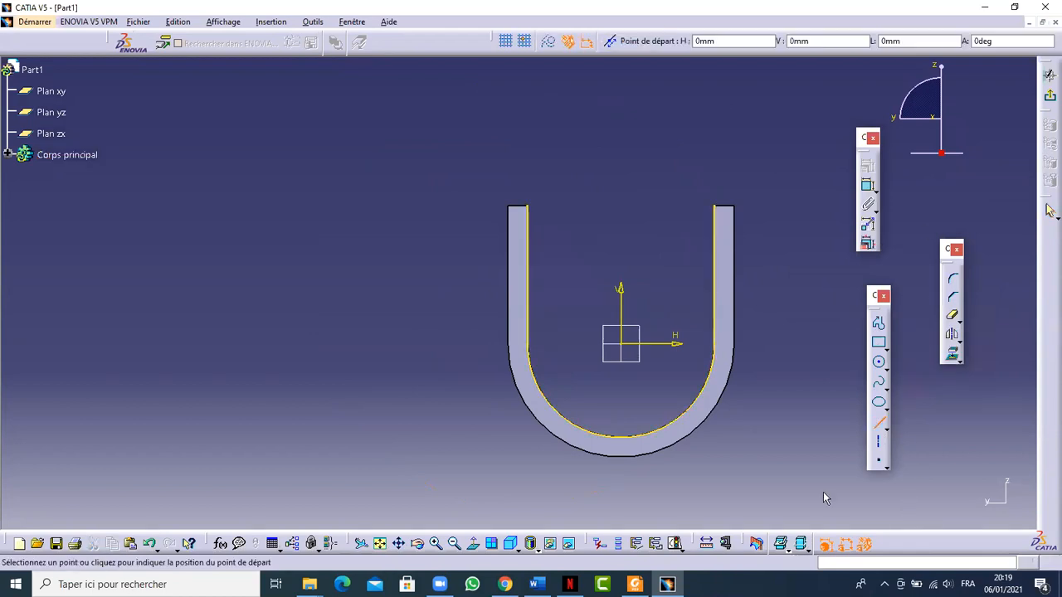
pyautogui.click(528, 207)
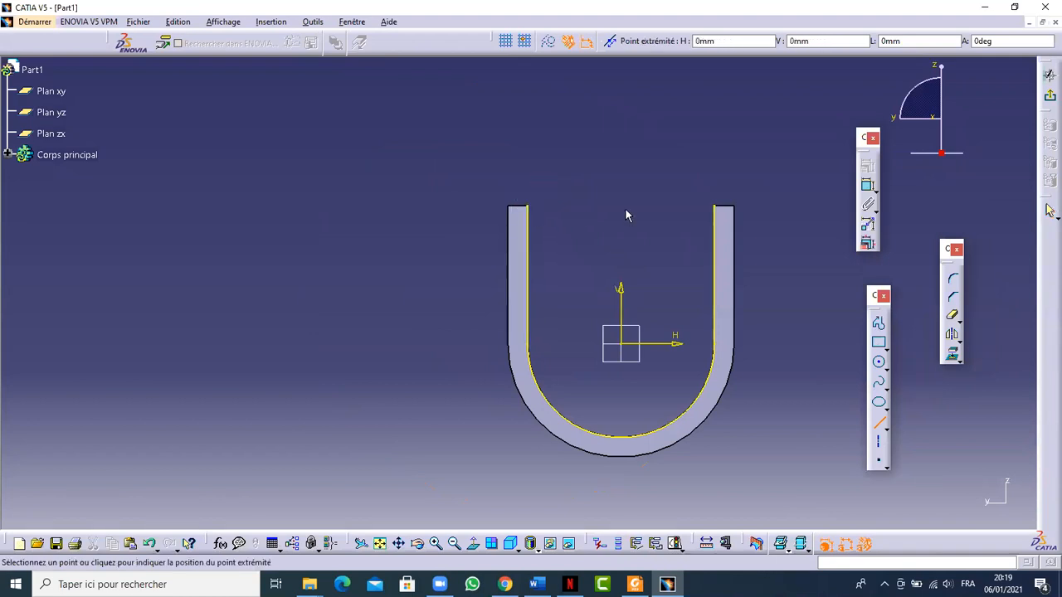
pyautogui.click(715, 208)
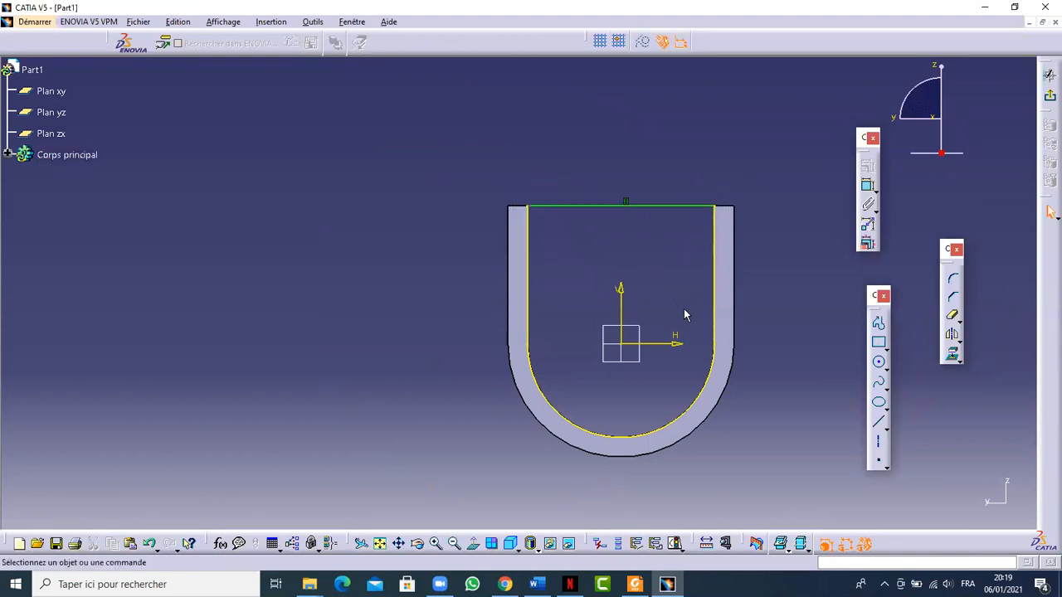
pyautogui.click(1047, 98)
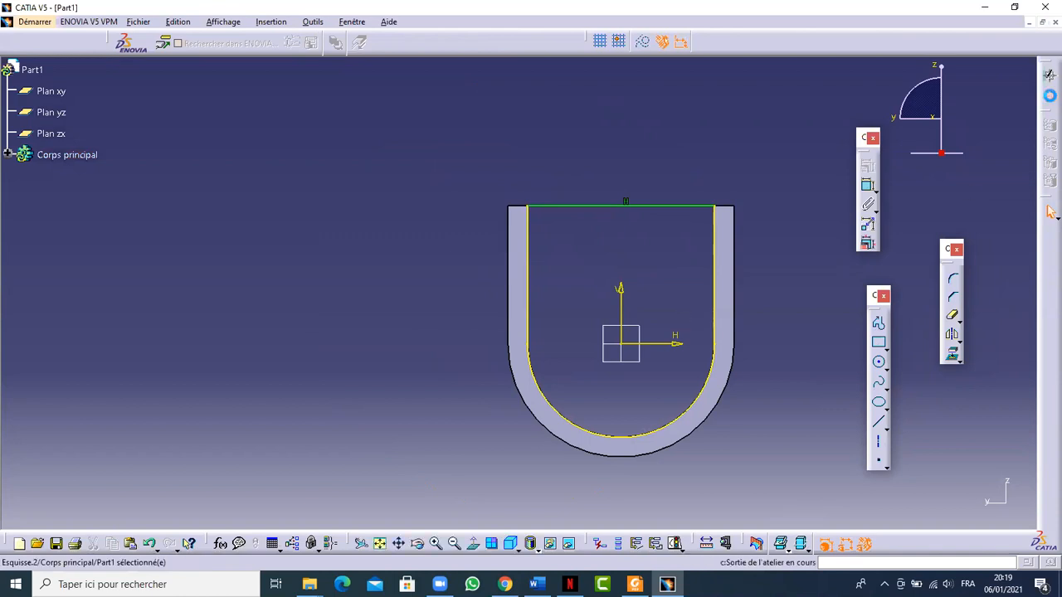
# Step: Extrude the closed profile 16 mm in the reversed direction, into the U-shaped body, to form the end wall
pyautogui.moveTo(327, 217); pyautogui.dragTo(463, 237, button='middle')
pyautogui.click(839, 211)
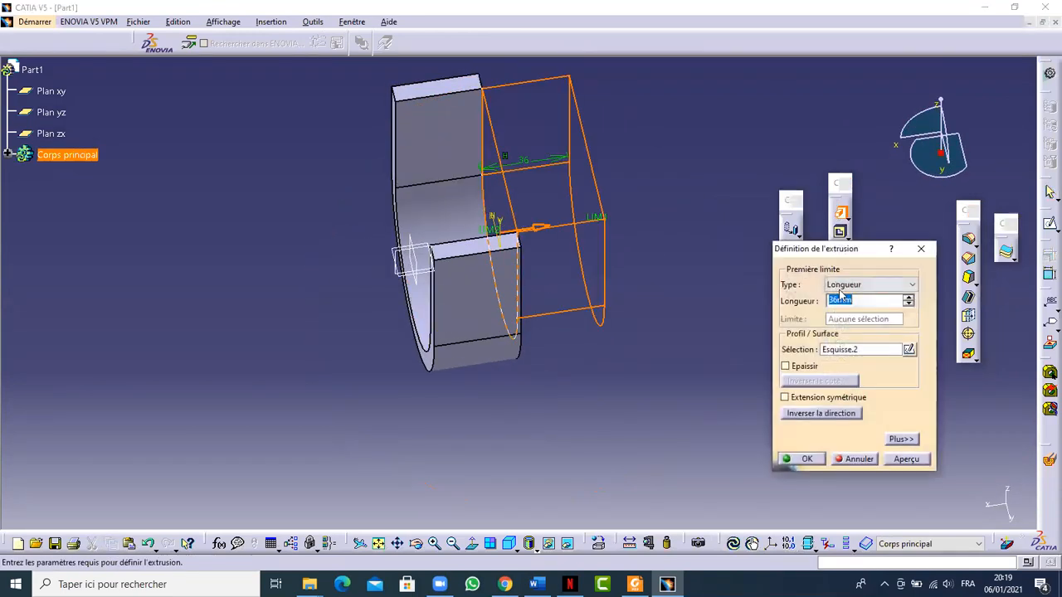
pyautogui.write('16')
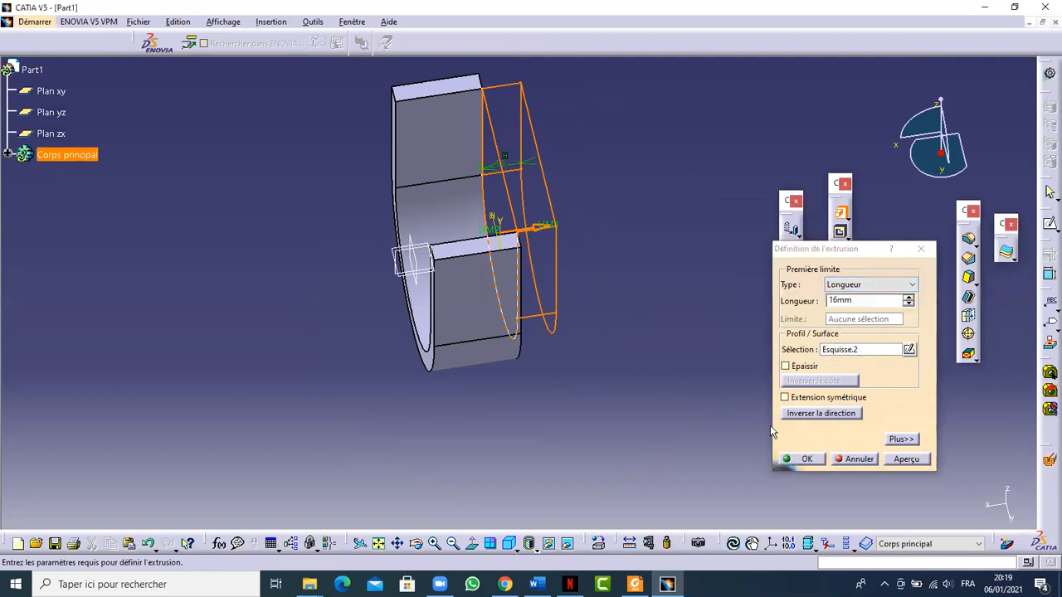
pyautogui.click(840, 415)
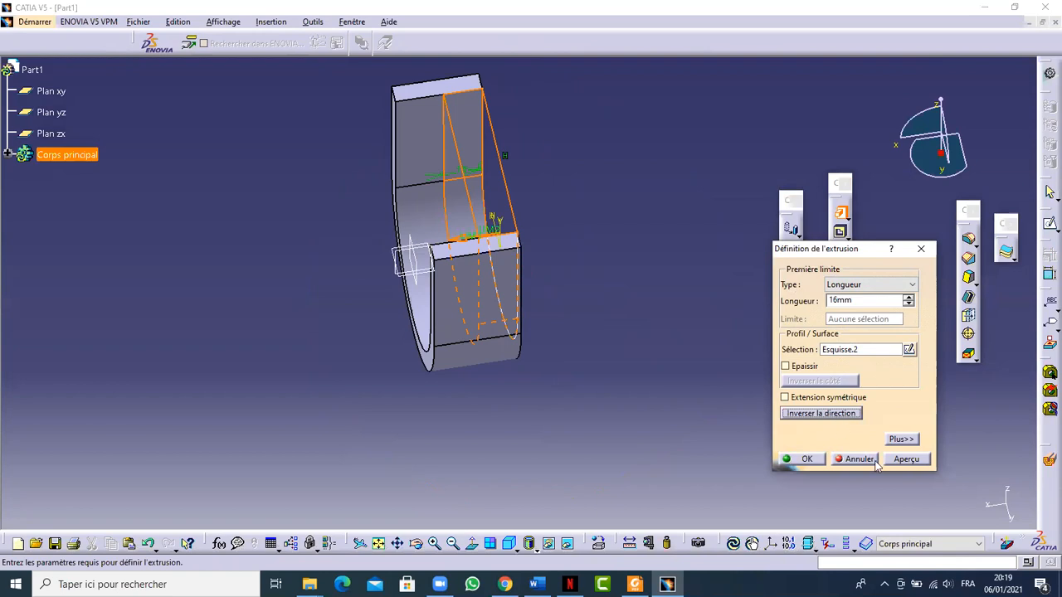
pyautogui.click(796, 459)
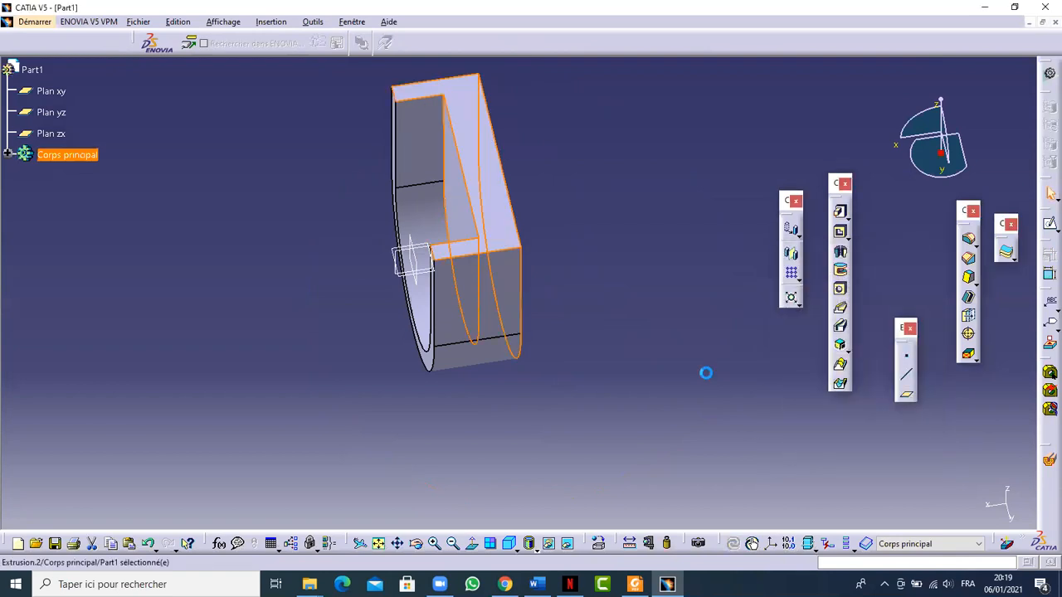
# Step: Measure the distance between the end wall's inner face and the body's open U-shaped face
pyautogui.moveTo(489, 301); pyautogui.dragTo(602, 401, button='middle')
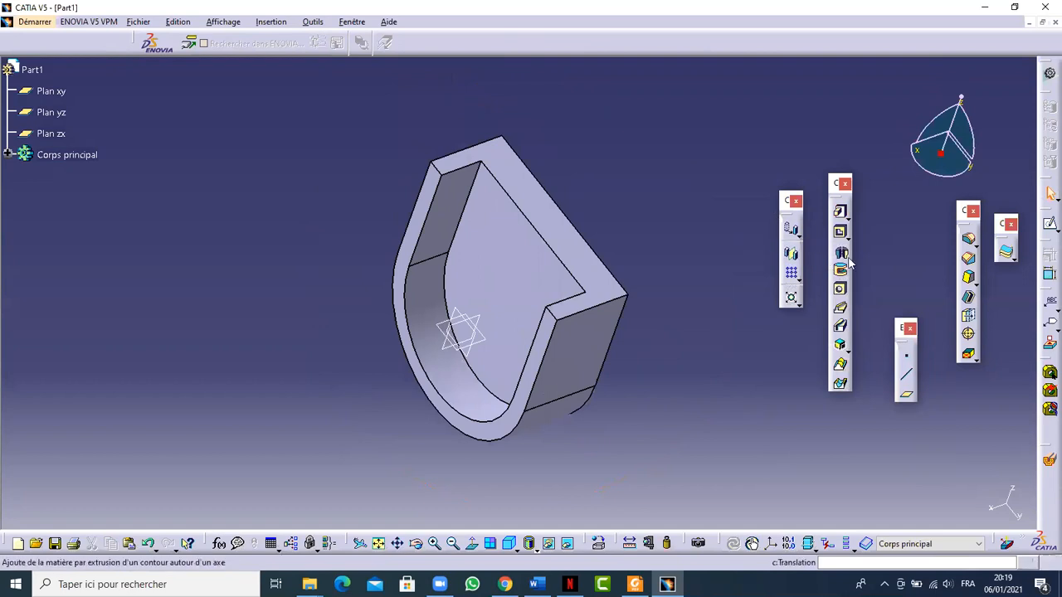
pyautogui.click(631, 543)
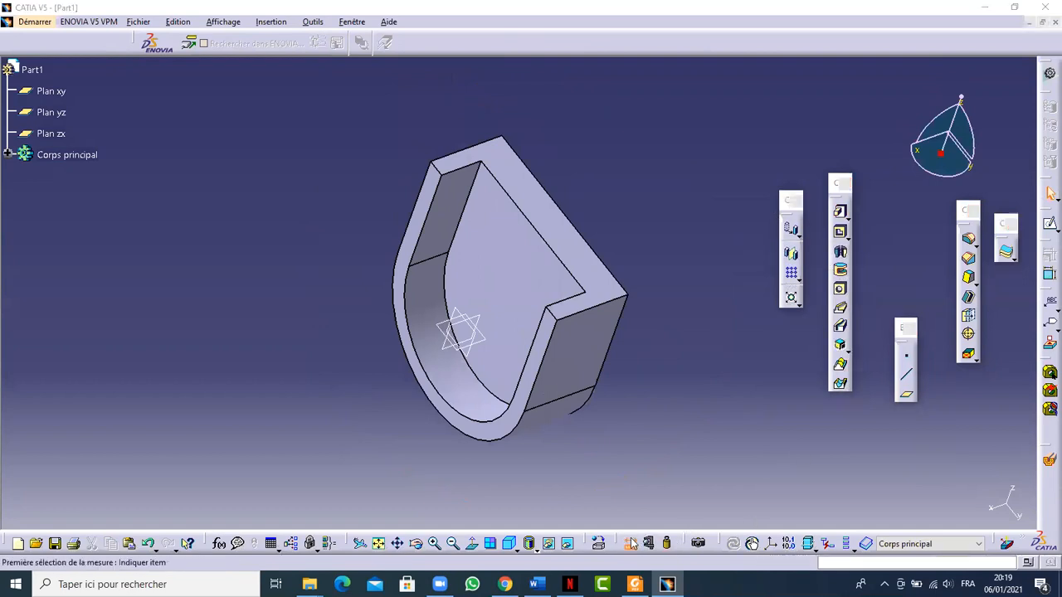
pyautogui.click(500, 276)
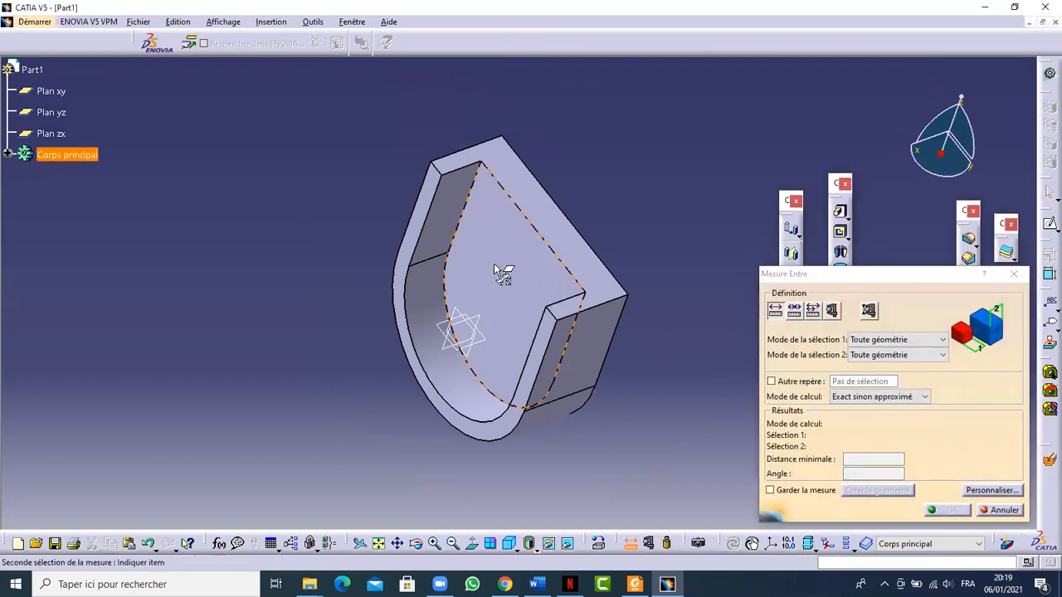
pyautogui.click(406, 246)
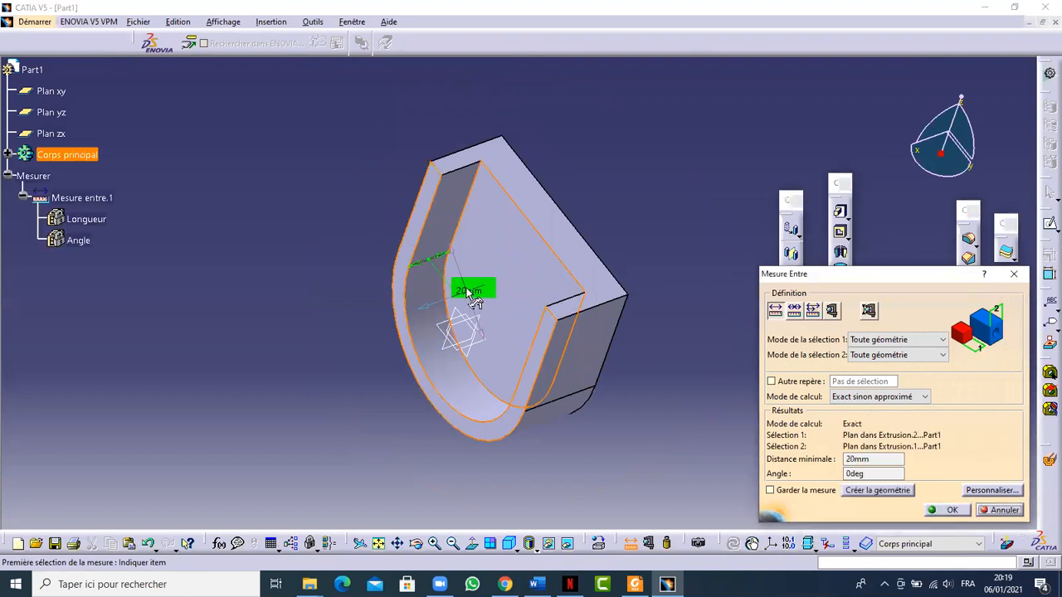
# Step: Switch to Foxit Reader and undo all the red handwritten marks and notes on the PIECE 30 drawing
pyautogui.click(634, 584)
pyautogui.moveTo(430, 302)
pyautogui.mouseDown()
pyautogui.moveTo(455, 332)
pyautogui.moveTo(448, 301)
pyautogui.mouseUp()
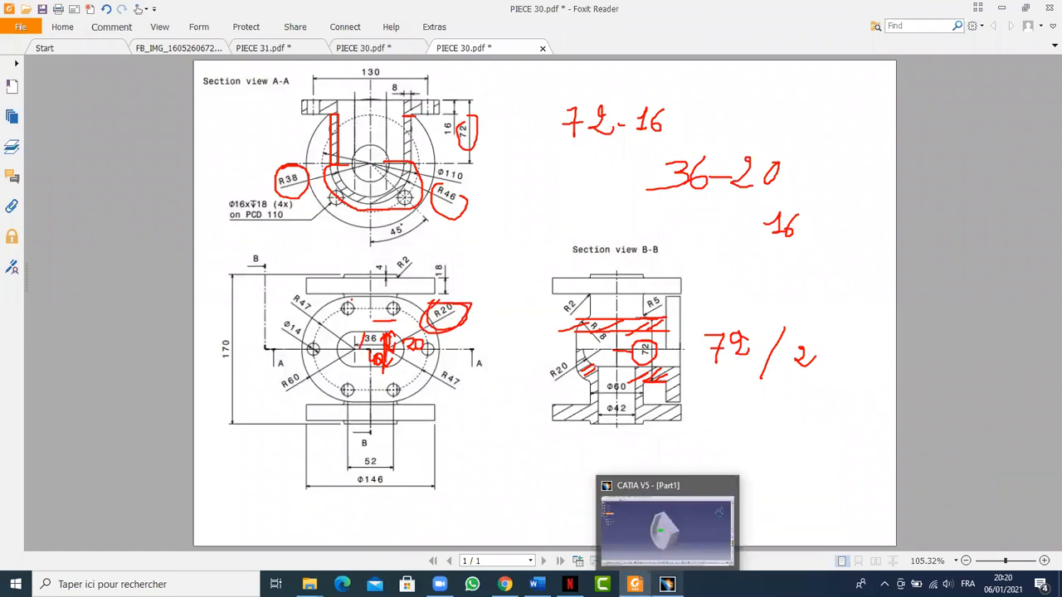
pyautogui.hotkey('ctrl', 'z')
pyautogui.hotkey('ctrl', 'z')
pyautogui.hotkey('ctrl', 'z')
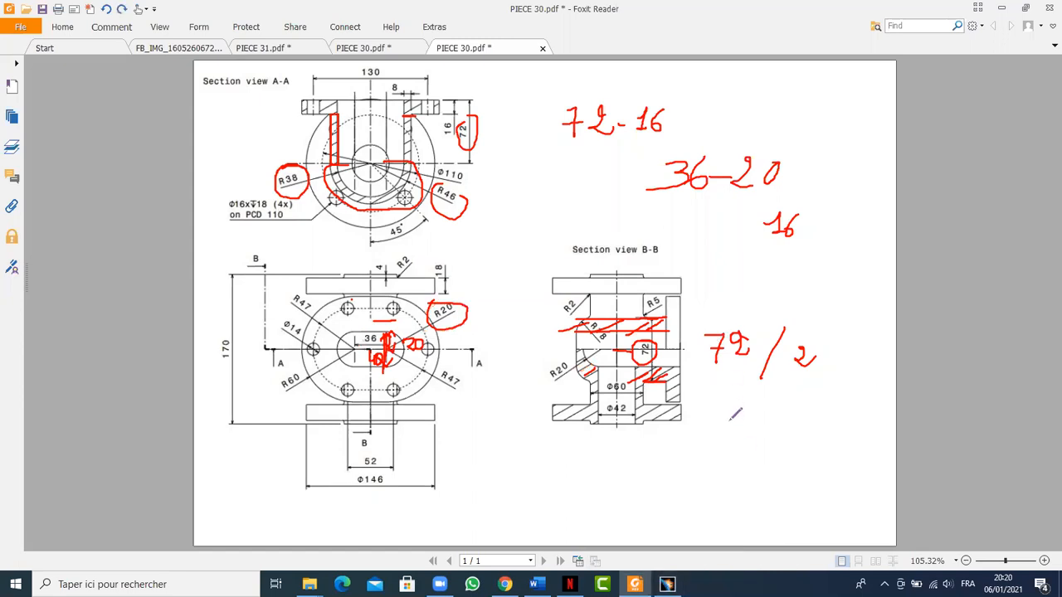
pyautogui.hotkey('ctrl', 'z')
pyautogui.hotkey('ctrl', 'z')
pyautogui.hotkey('ctrl', 'z')
pyautogui.hotkey('ctrl', 'z')
pyautogui.hotkey('ctrl', 'z')
pyautogui.hotkey('ctrl', 'z')
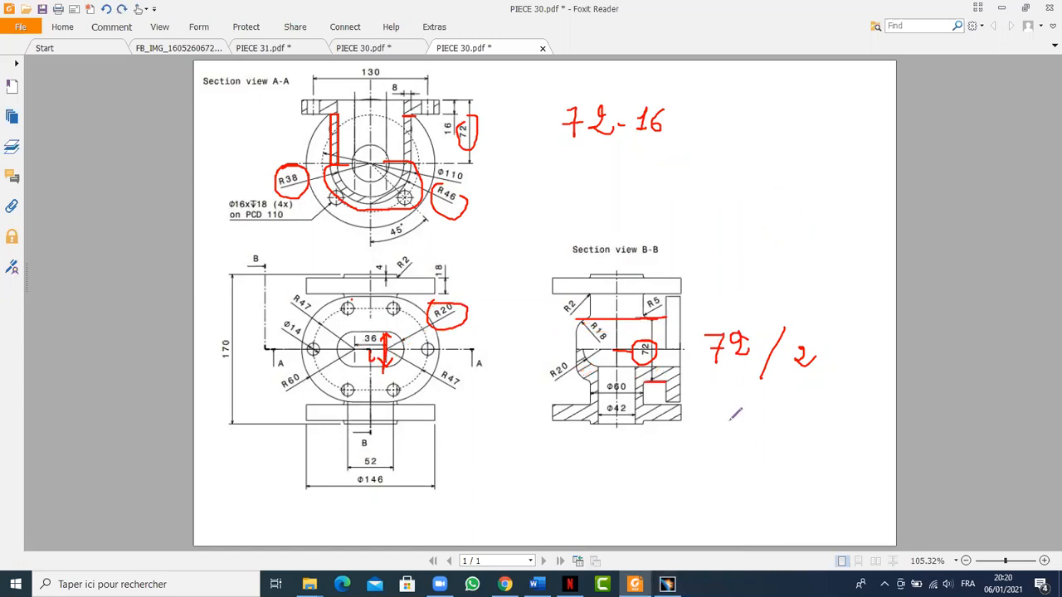
pyautogui.hotkey('ctrl', 'z')
pyautogui.hotkey('ctrl', 'z')
pyautogui.hotkey('ctrl', 'z')
pyautogui.hotkey('ctrl', 'z')
pyautogui.hotkey('ctrl', 'z')
pyautogui.hotkey('ctrl', 'z')
pyautogui.hotkey('ctrl', 'z')
pyautogui.hotkey('ctrl', 'z')
pyautogui.hotkey('ctrl', 'z')
pyautogui.hotkey('ctrl', 'z')
pyautogui.hotkey('ctrl', 'z')
pyautogui.hotkey('ctrl', 'z')
pyautogui.hotkey('ctrl', 'z')
pyautogui.hotkey('ctrl', 'z')
pyautogui.hotkey('ctrl', 'z')
pyautogui.hotkey('ctrl', 'z')
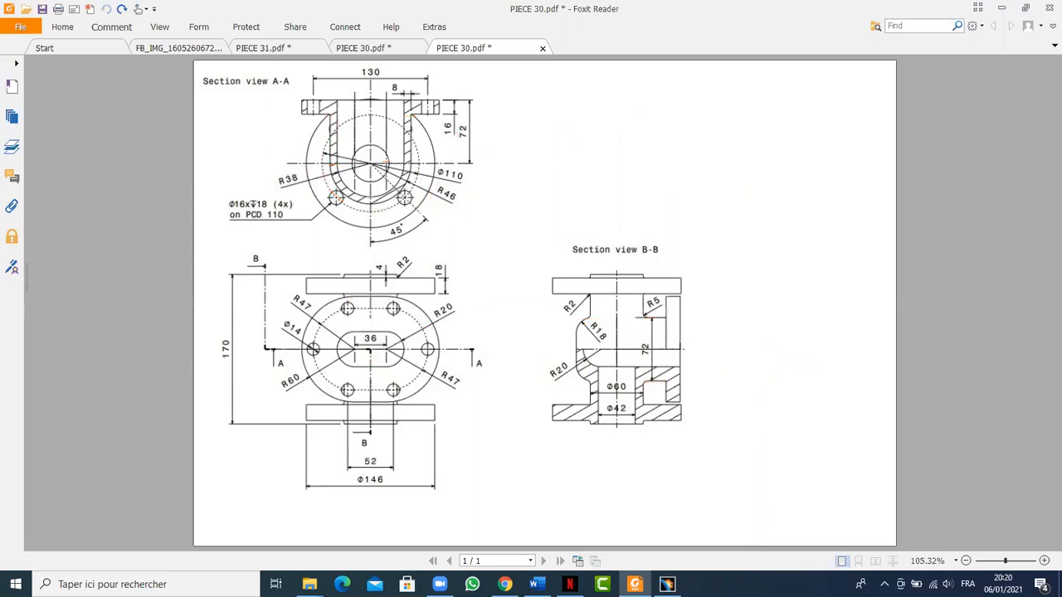
# Step: Cancel the measurement in CATIA V5 and mark the central slot's rounded upper corner on the drawing in Foxit Reader
pyautogui.click(667, 585)
pyautogui.click(1000, 512)
pyautogui.moveTo(661, 216); pyautogui.dragTo(623, 188, button='middle')
pyautogui.click(635, 585)
pyautogui.moveTo(398, 336); pyautogui.dragTo(402, 351)
# Step: Switch to CATIA V5 and fillet the inner edge around the end wall with a 20 mm radius, circling R20 on the Foxit Reader drawing
pyautogui.click(667, 584)
pyautogui.moveTo(489, 455); pyautogui.dragTo(547, 465, button='middle')
pyautogui.click(968, 237)
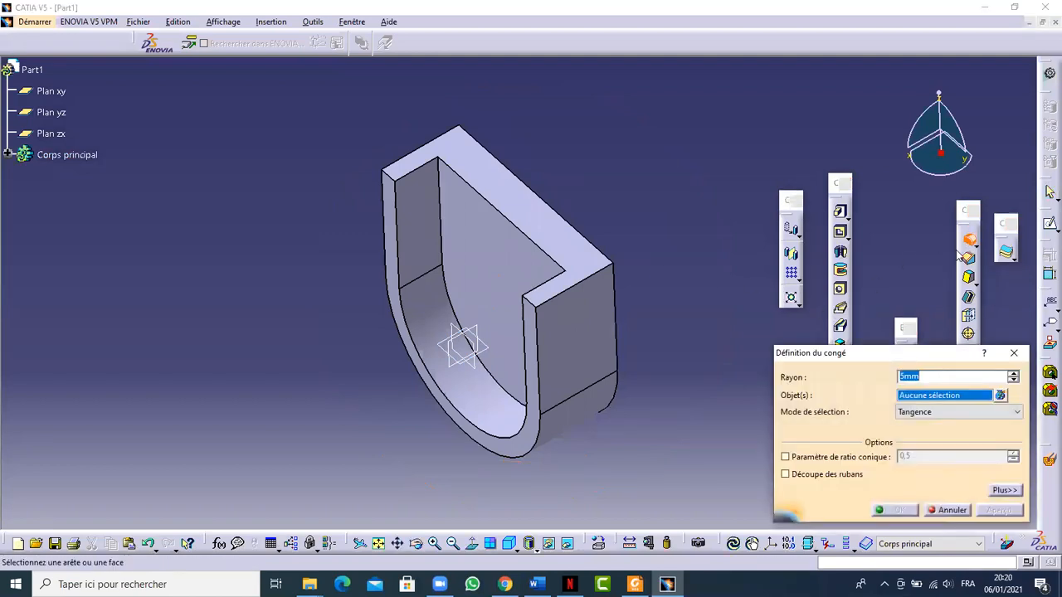
pyautogui.click(438, 188)
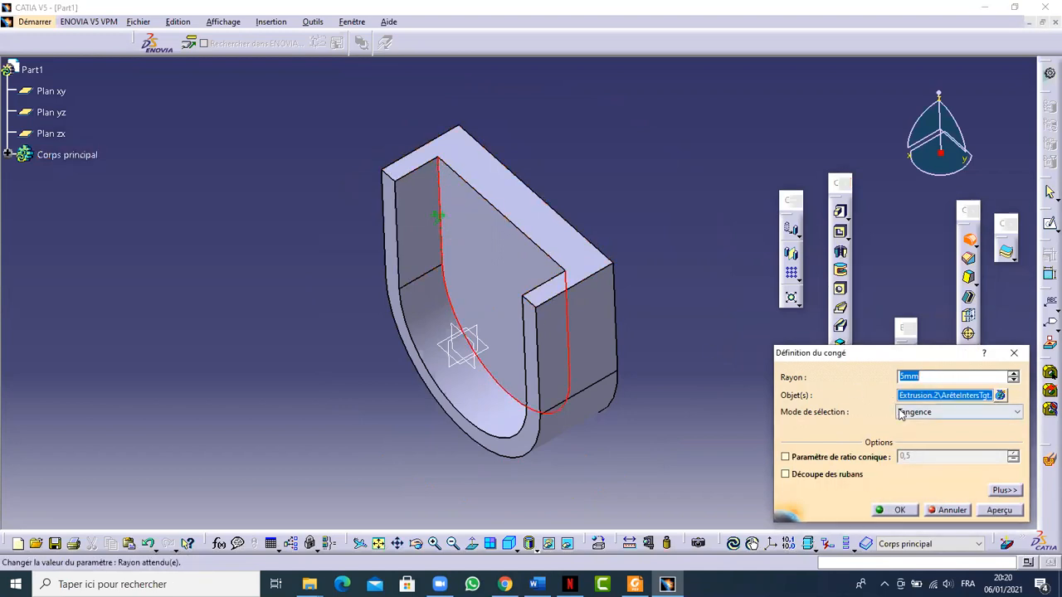
pyautogui.write('10')
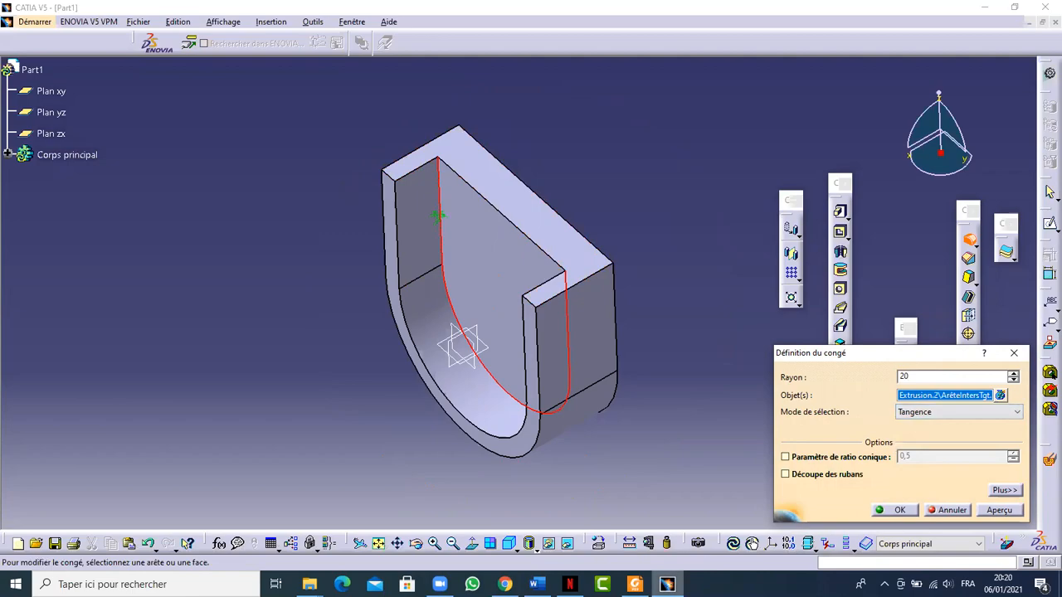
pyautogui.click(635, 584)
pyautogui.moveTo(423, 312)
pyautogui.mouseDown()
pyautogui.moveTo(471, 298)
pyautogui.moveTo(434, 304)
pyautogui.mouseUp()
pyautogui.click(667, 584)
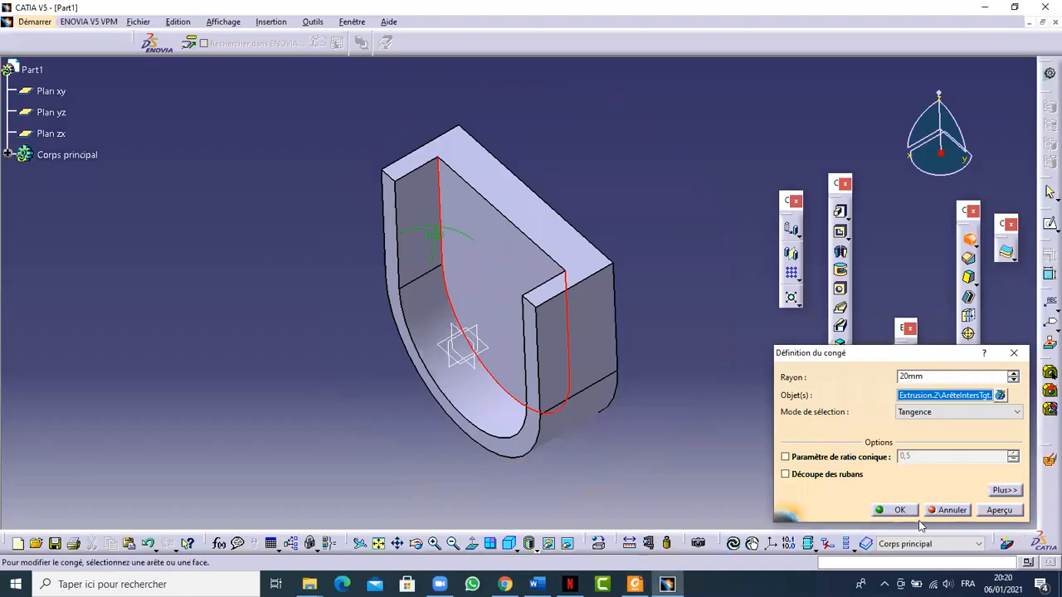
pyautogui.click(896, 510)
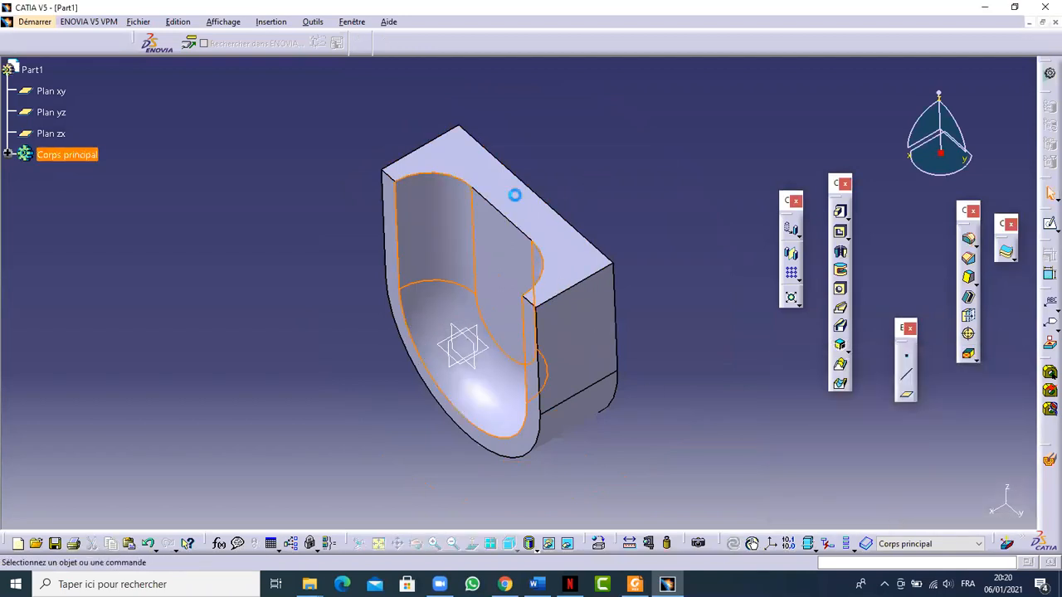
# Step: Switch to Foxit Reader, outline the Ø42 bore in section view B-B, and undo the last two red marks
pyautogui.moveTo(312, 360); pyautogui.dragTo(349, 351, button='middle')
pyautogui.moveTo(618, 356); pyautogui.dragTo(543, 349, button='middle')
pyautogui.moveTo(332, 308); pyautogui.dragTo(378, 352, button='middle')
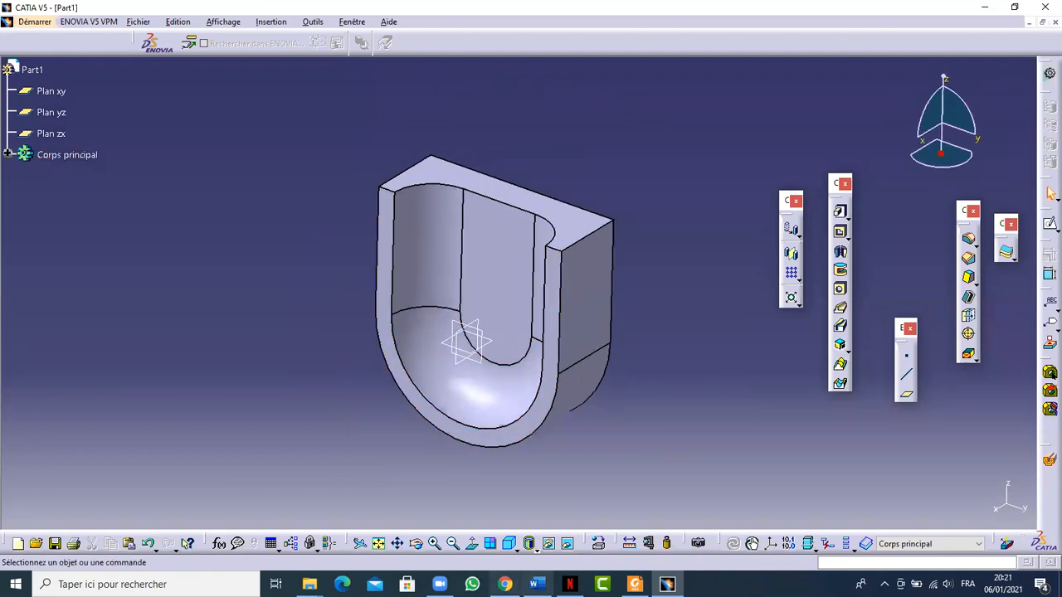
pyautogui.hotkey('alt', 'Tab')
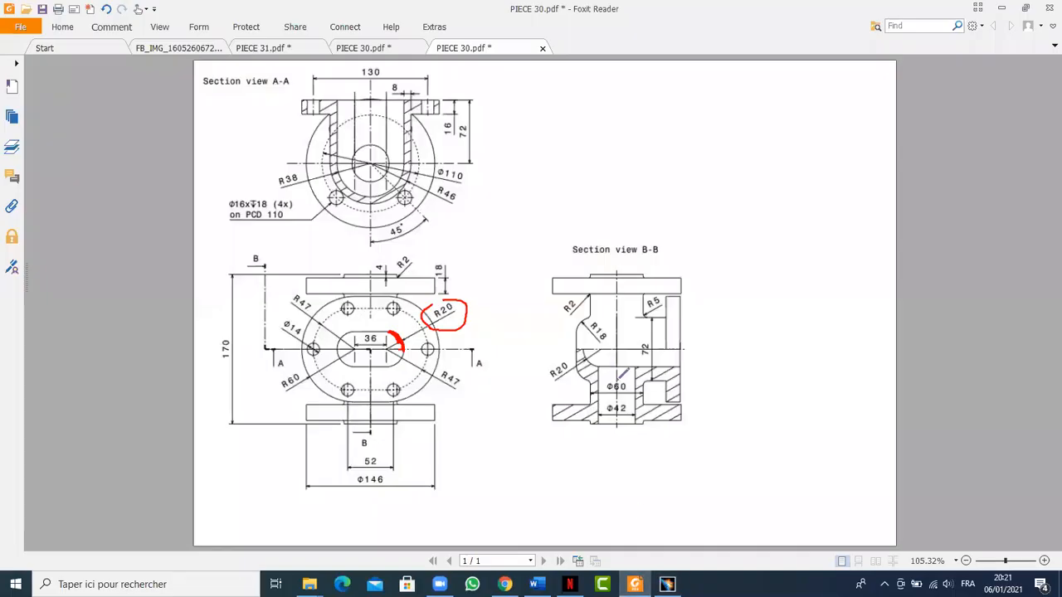
pyautogui.moveTo(642, 371)
pyautogui.mouseDown()
pyautogui.moveTo(620, 353)
pyautogui.moveTo(603, 383)
pyautogui.moveTo(604, 423)
pyautogui.moveTo(642, 411)
pyautogui.moveTo(641, 357)
pyautogui.mouseUp()
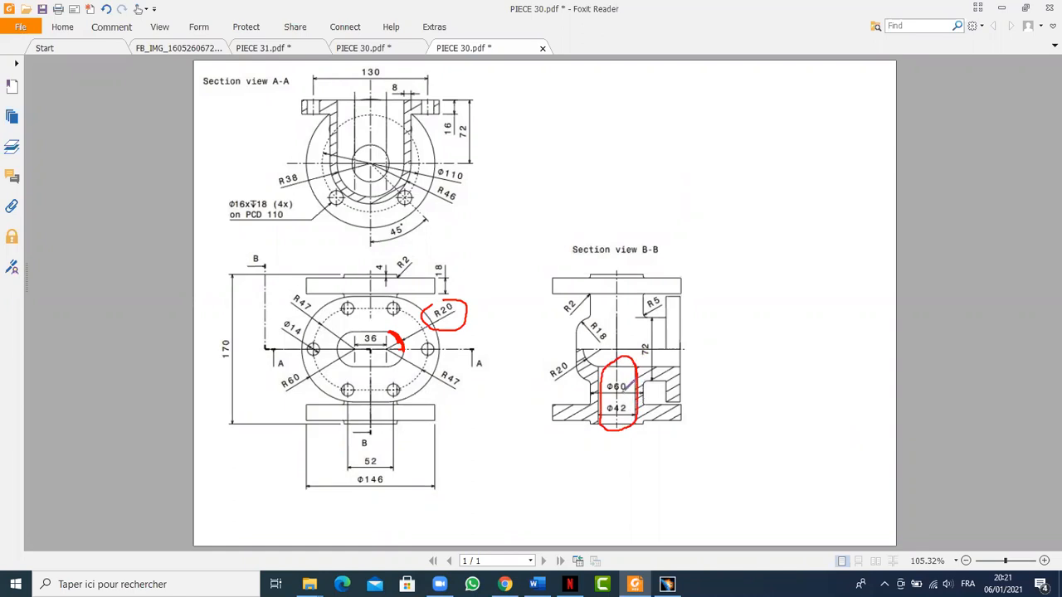
pyautogui.hotkey('ctrl', 'z')
pyautogui.hotkey('ctrl', 'z')
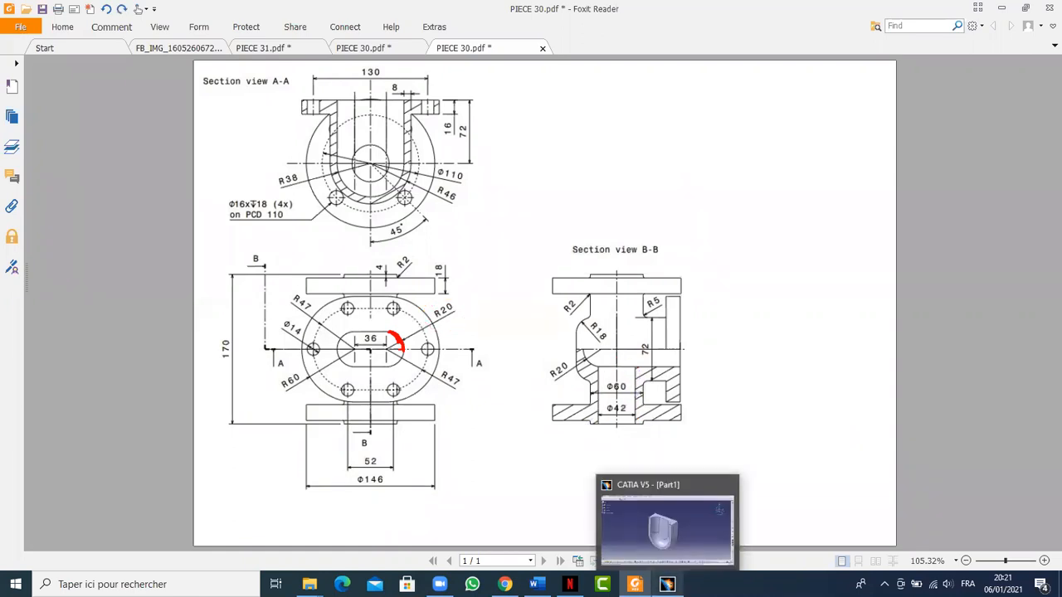
# Step: Switch to CATIA V5 and reopen the end wall's profile sketch, Esquisse.2, for editing
pyautogui.click(667, 584)
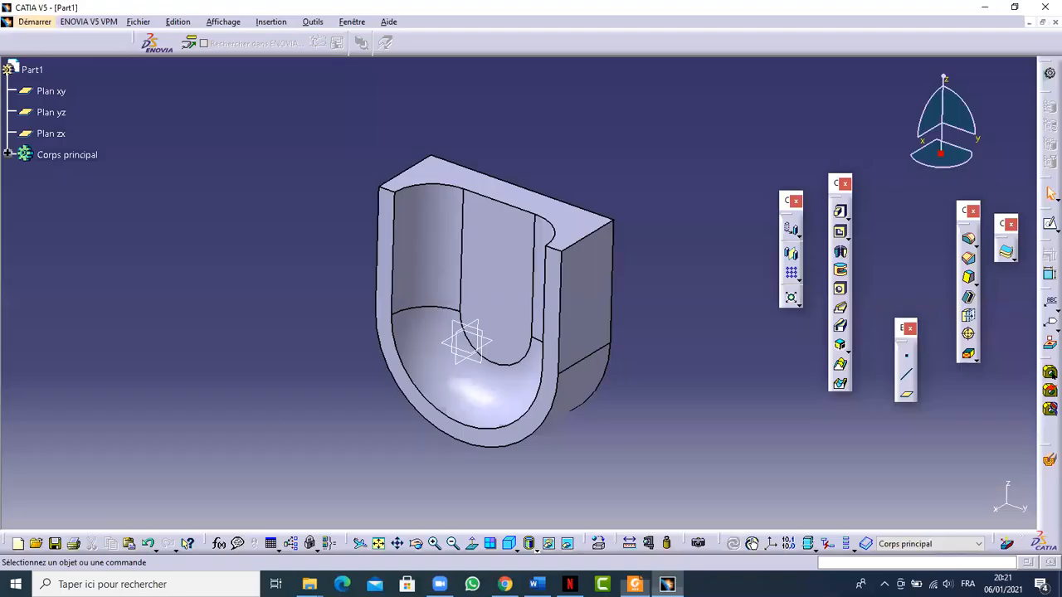
pyautogui.click(8, 156)
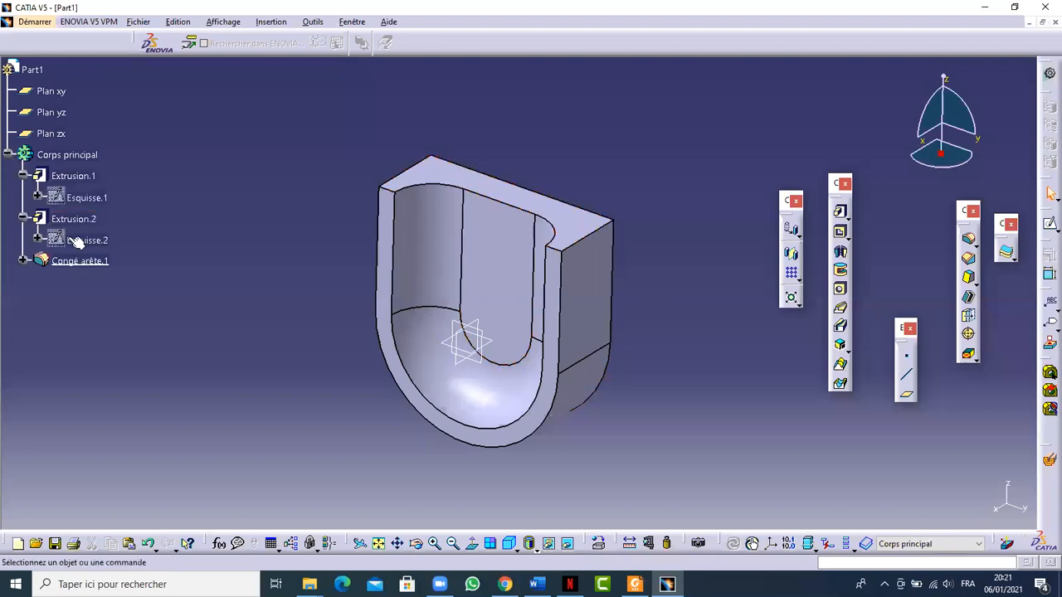
pyautogui.doubleClick(80, 240)
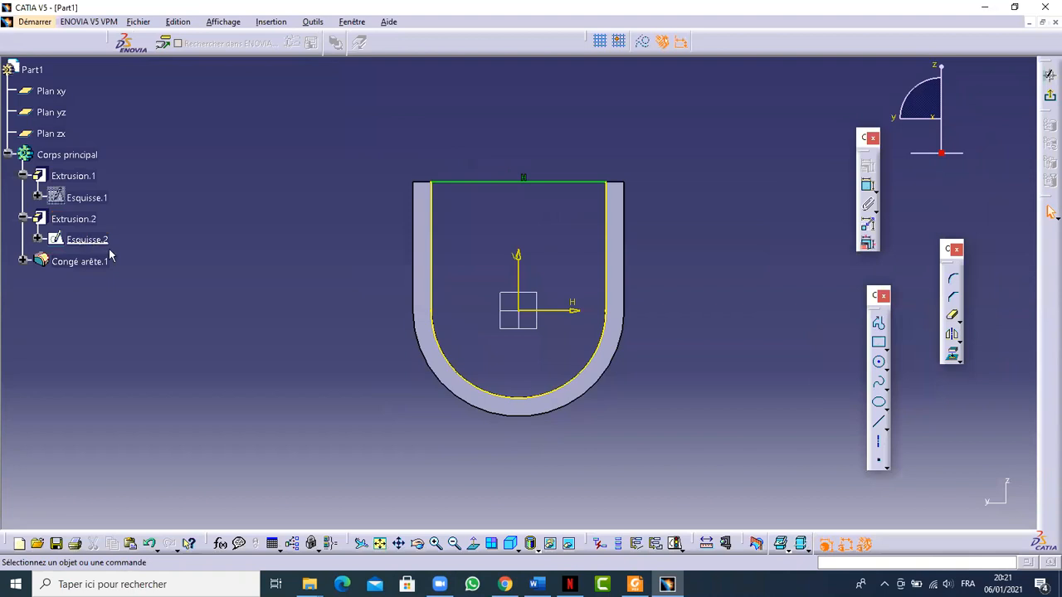
# Step: Draw a circle about 20 mm in radius centred on the sketch origin and dimension it
pyautogui.click(880, 366)
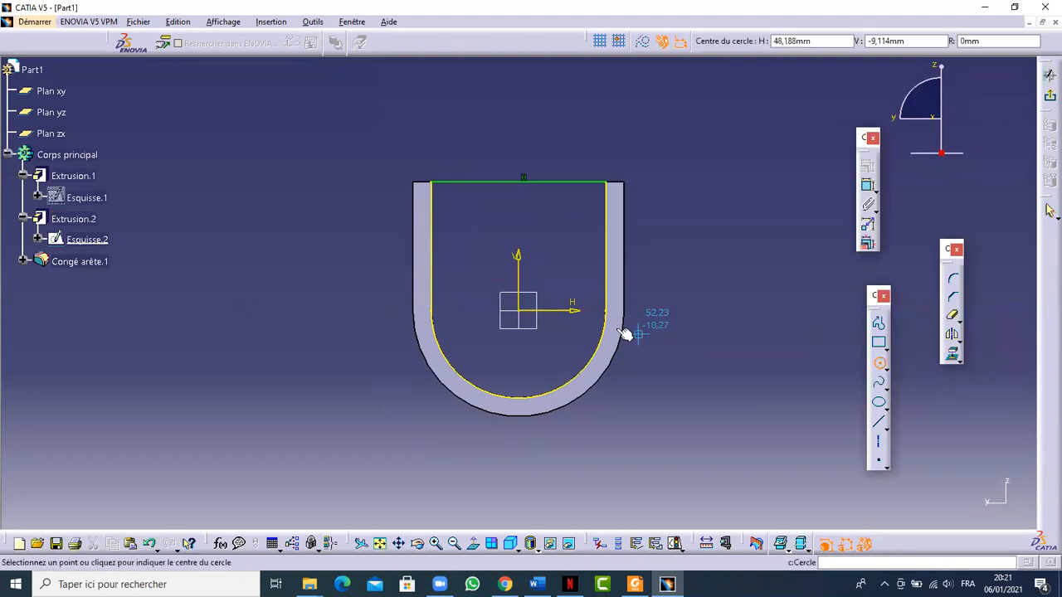
pyautogui.click(519, 312)
pyautogui.click(556, 332)
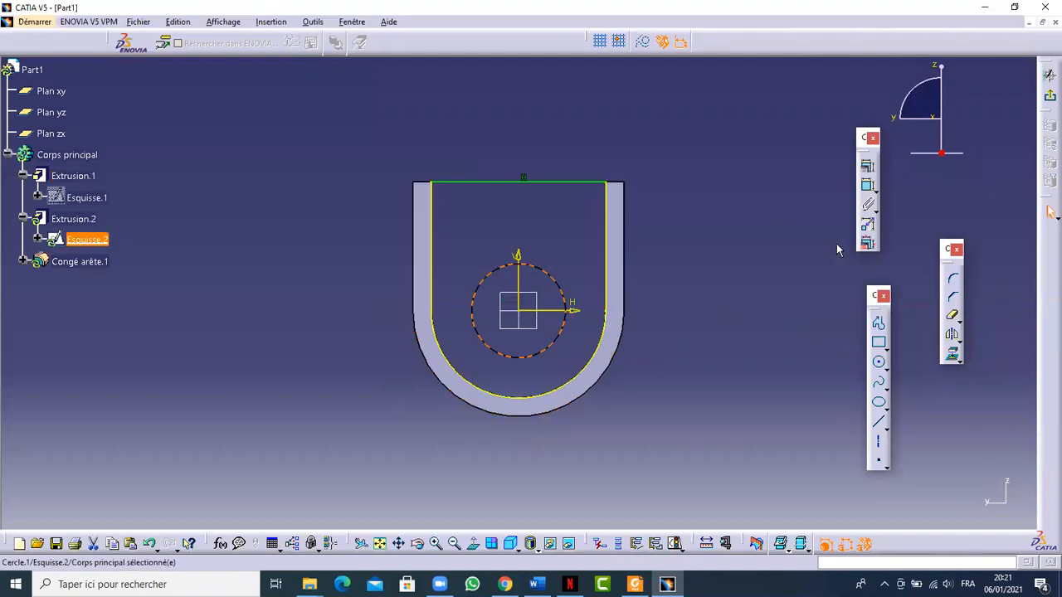
pyautogui.click(867, 187)
pyautogui.click(560, 332)
pyautogui.click(745, 322)
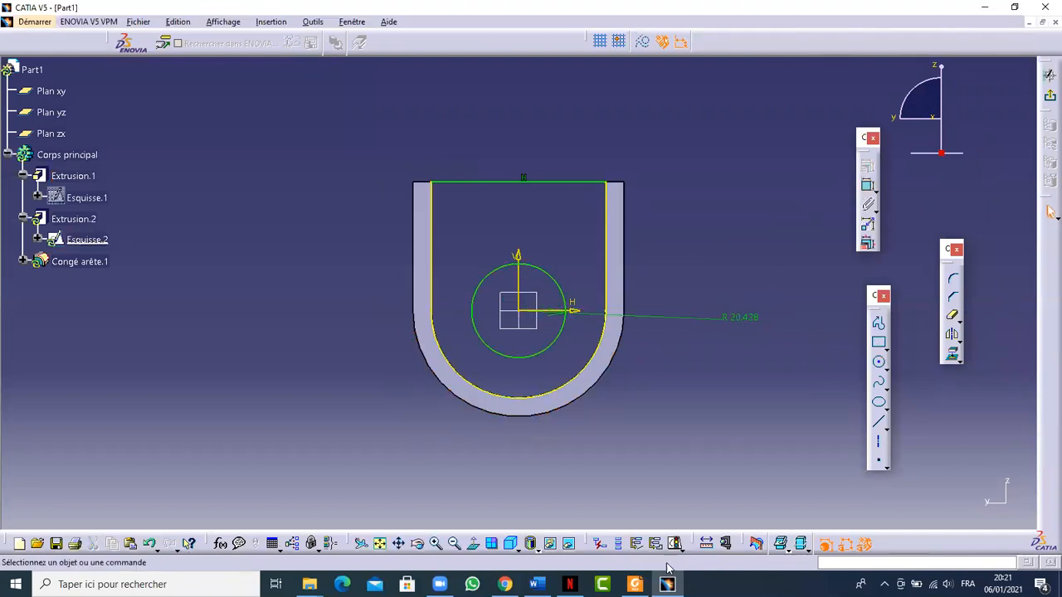
# Step: Check Ø42 on the Foxit Reader drawing and set the circle's dimension in CATIA V5 to a 42 mm diameter
pyautogui.hotkey('alt', 'Tab')
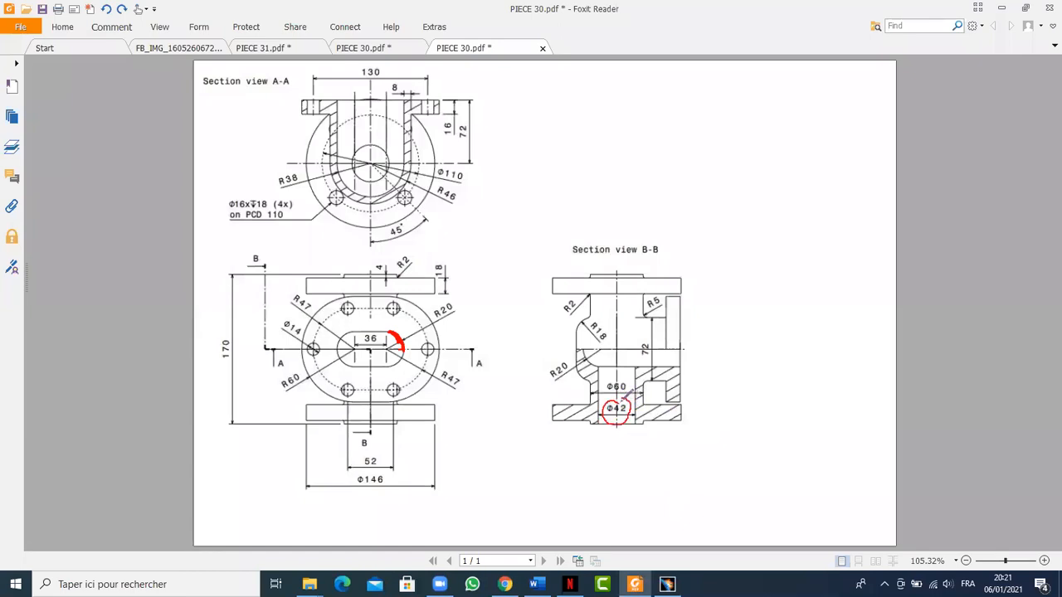
pyautogui.click(667, 584)
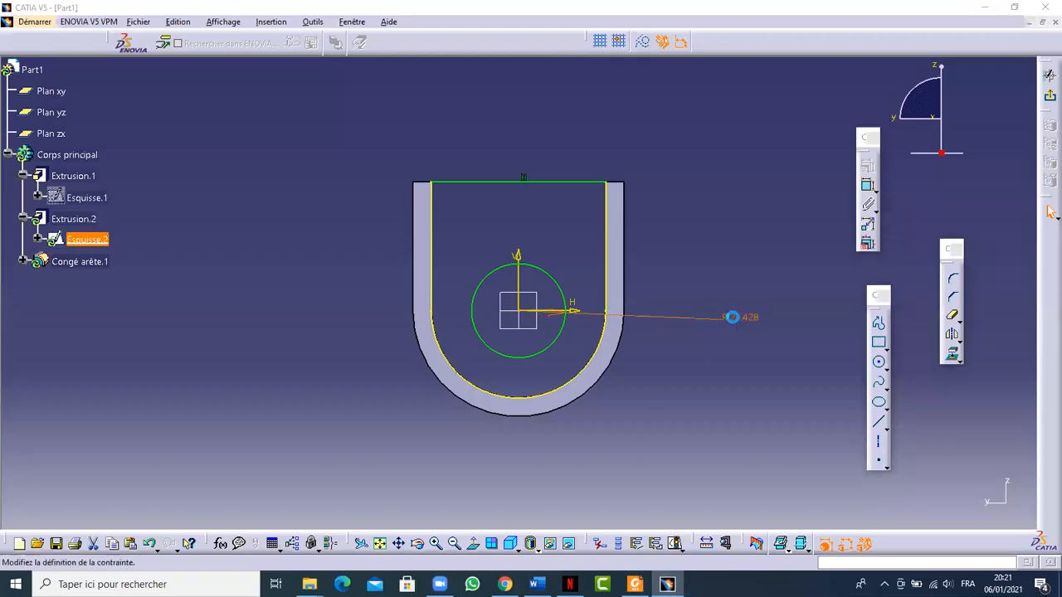
pyautogui.doubleClick(732, 317)
pyautogui.click(470, 177)
pyautogui.click(460, 199)
pyautogui.moveTo(473, 141); pyautogui.dragTo(274, 162)
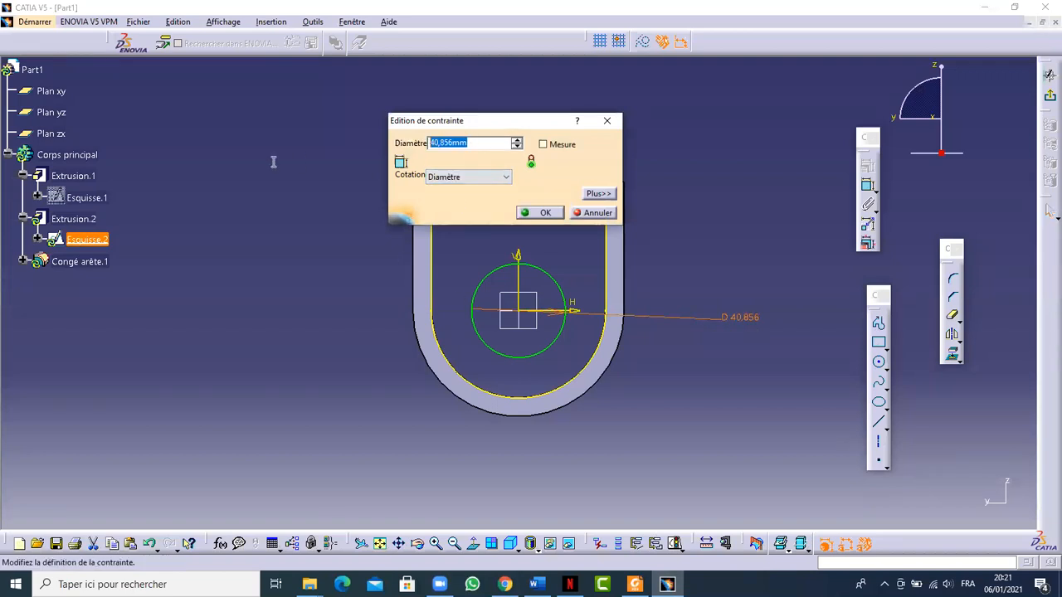
pyautogui.write('42')
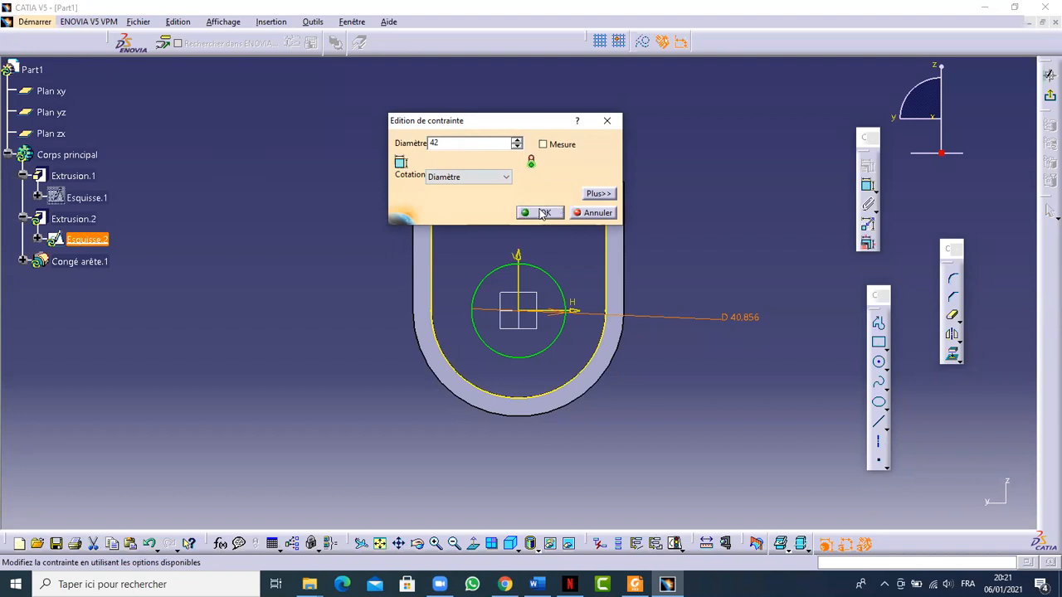
pyautogui.click(543, 213)
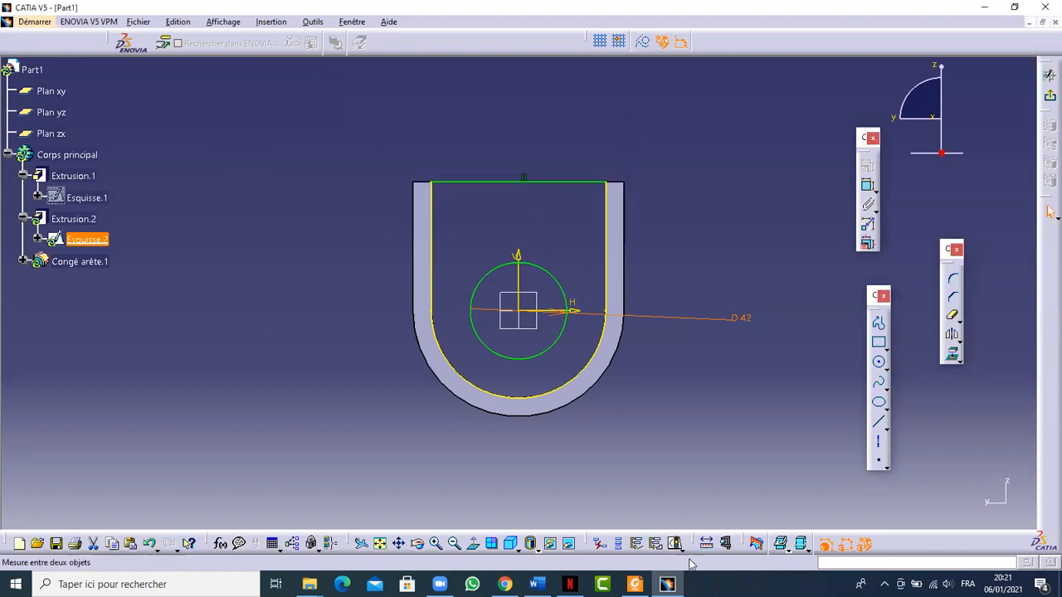
# Step: Recheck the circled Ø42 bore on the Foxit Reader drawing and exit the end wall sketch in CATIA V5
pyautogui.click(634, 584)
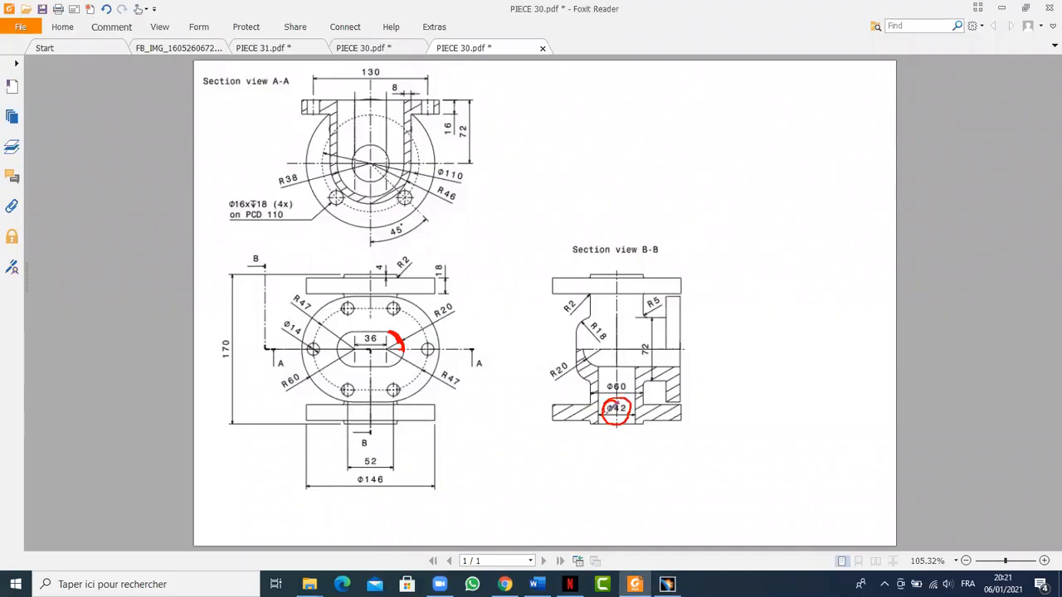
pyautogui.click(667, 584)
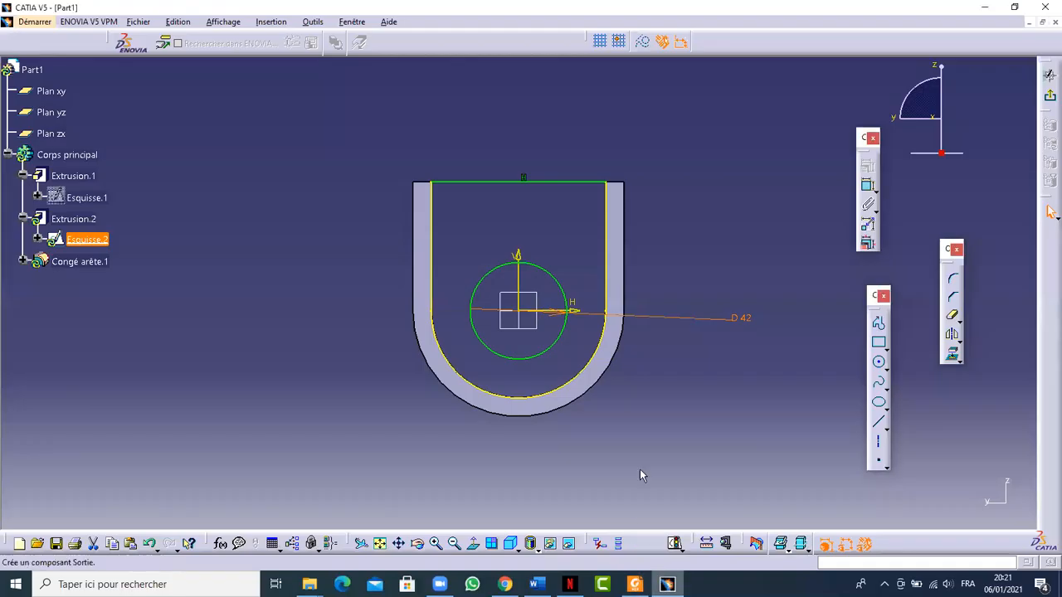
pyautogui.click(1048, 97)
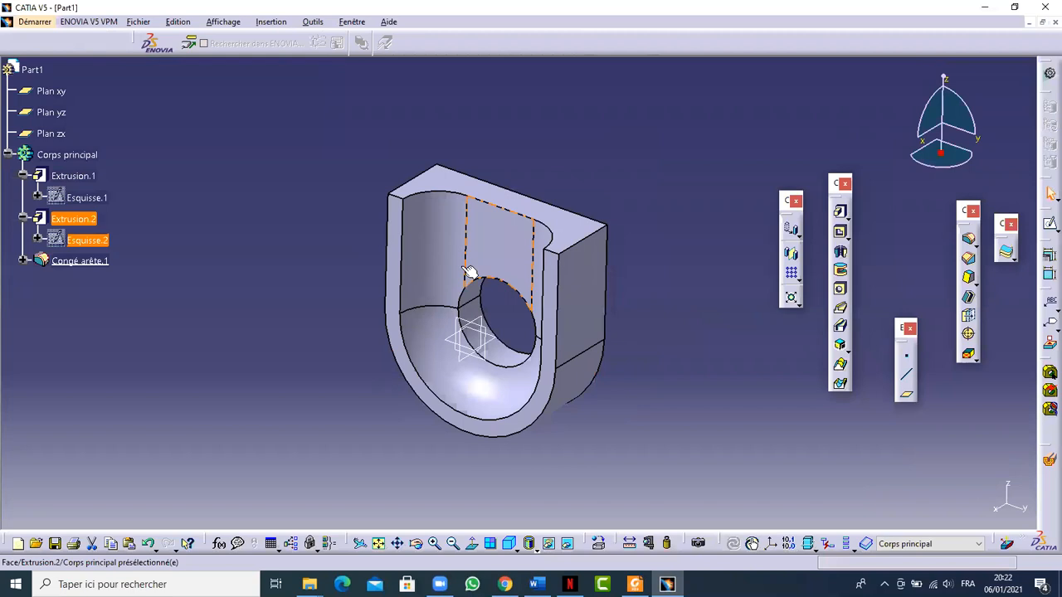
pyautogui.moveTo(461, 306); pyautogui.dragTo(531, 365, button='middle')
# Step: Circle R18 in section view B-B in Foxit Reader and fillet the end wall's outer edge with an 18 mm radius in CATIA V5
pyautogui.hotkey('alt', 'Tab')
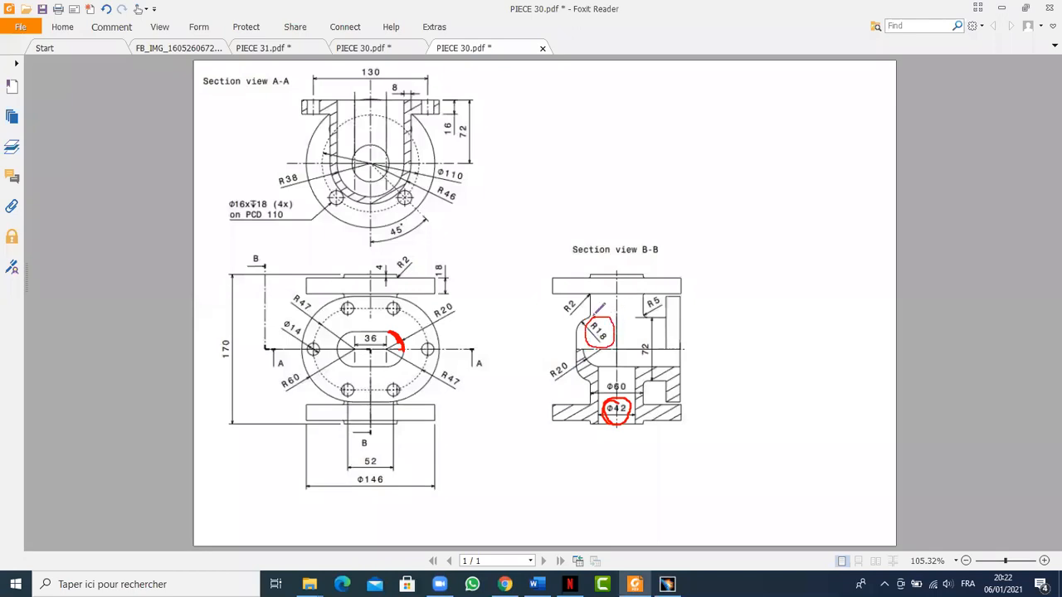
pyautogui.click(667, 584)
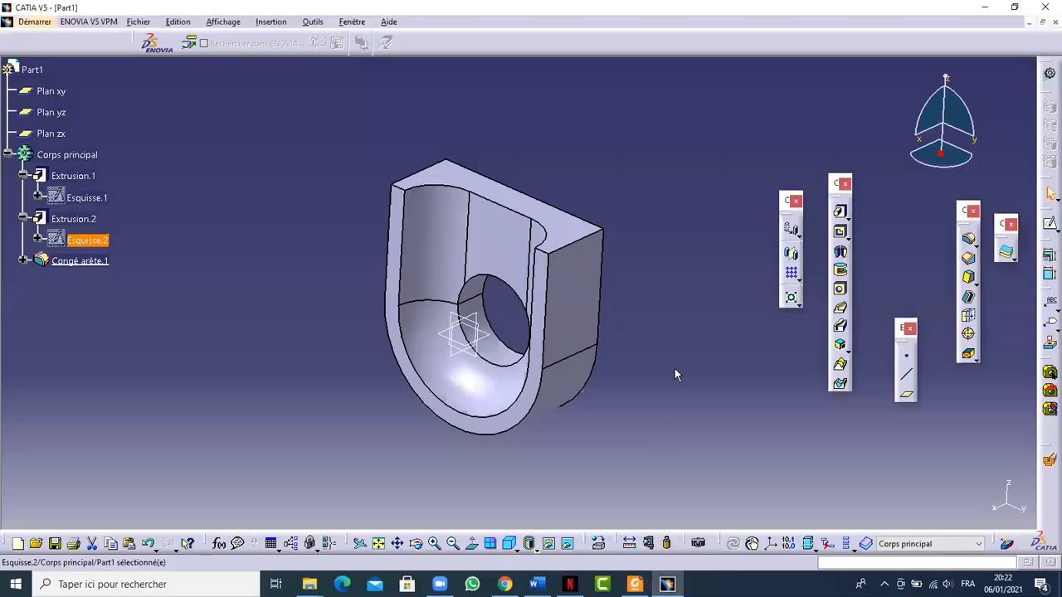
pyautogui.moveTo(664, 374); pyautogui.dragTo(498, 347, button='middle')
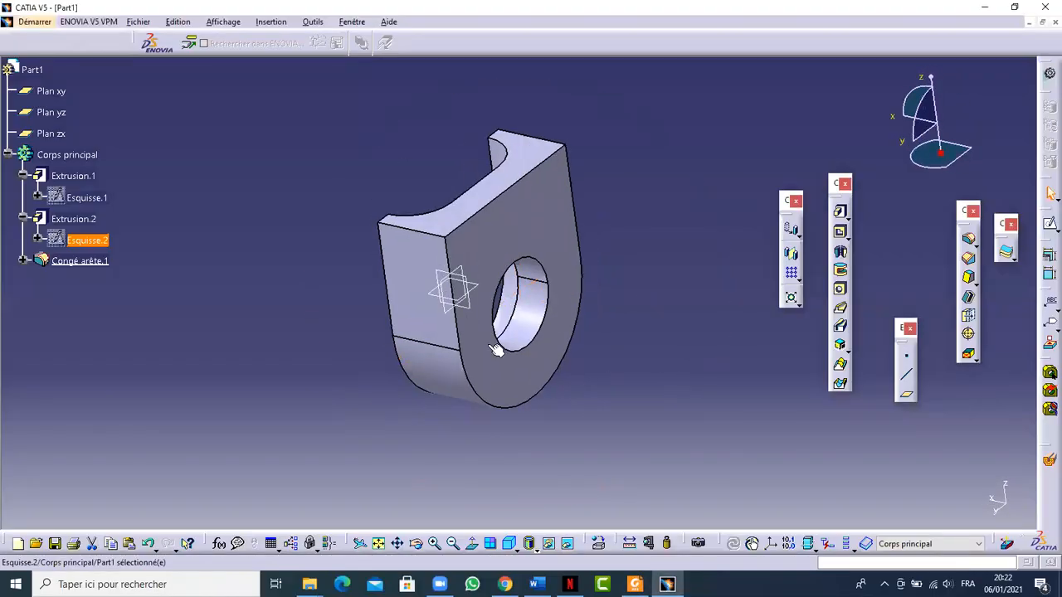
pyautogui.click(968, 240)
pyautogui.click(495, 410)
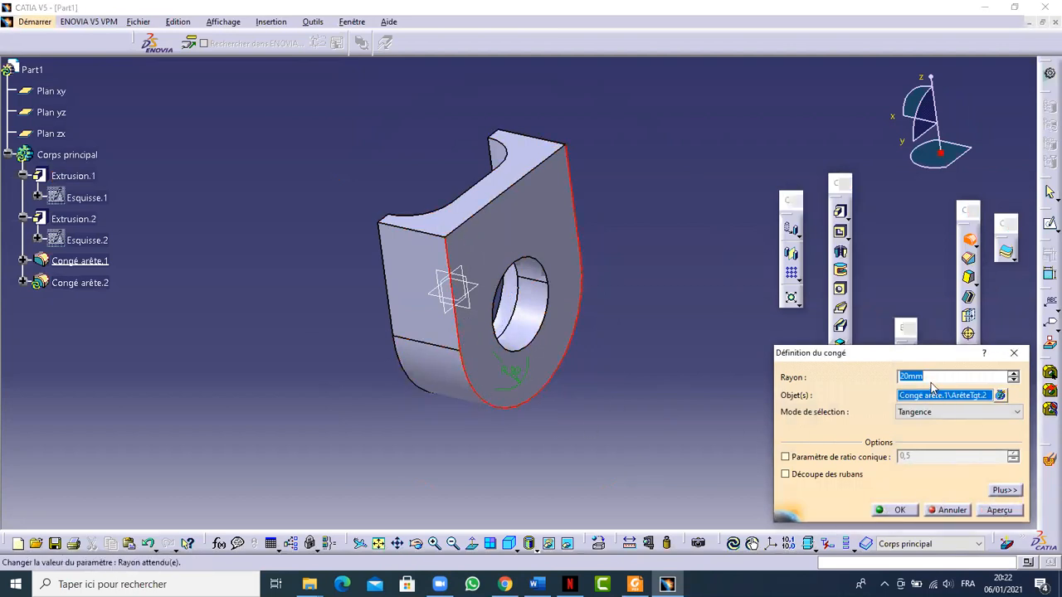
pyautogui.write('18')
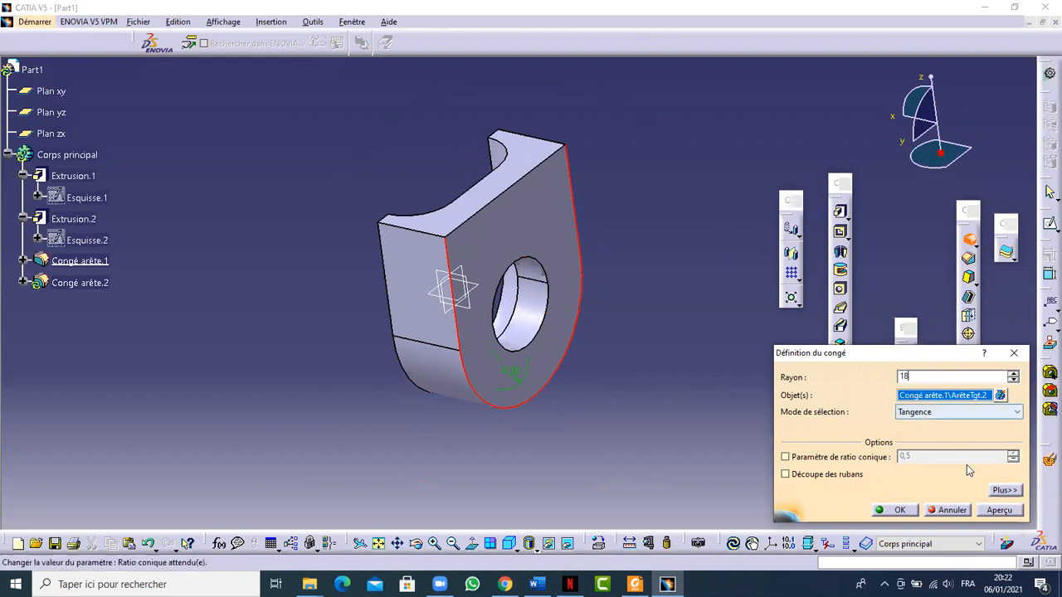
pyautogui.click(999, 510)
pyautogui.click(896, 510)
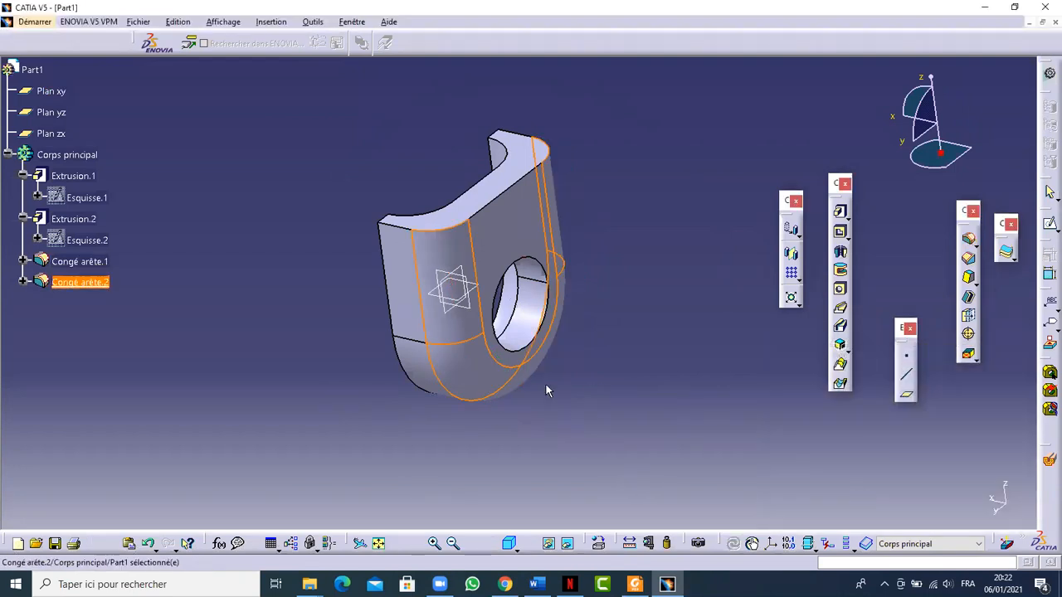
# Step: Examine the filleted U-shaped body from several sides and compare it with the PIECE 30 drawing in Foxit Reader
pyautogui.moveTo(355, 306)
pyautogui.mouseDown(button='middle')
pyautogui.moveTo(655, 441)
pyautogui.moveTo(429, 365)
pyautogui.moveTo(529, 351)
pyautogui.moveTo(431, 344)
pyautogui.moveTo(531, 374)
pyautogui.mouseUp(button='middle')
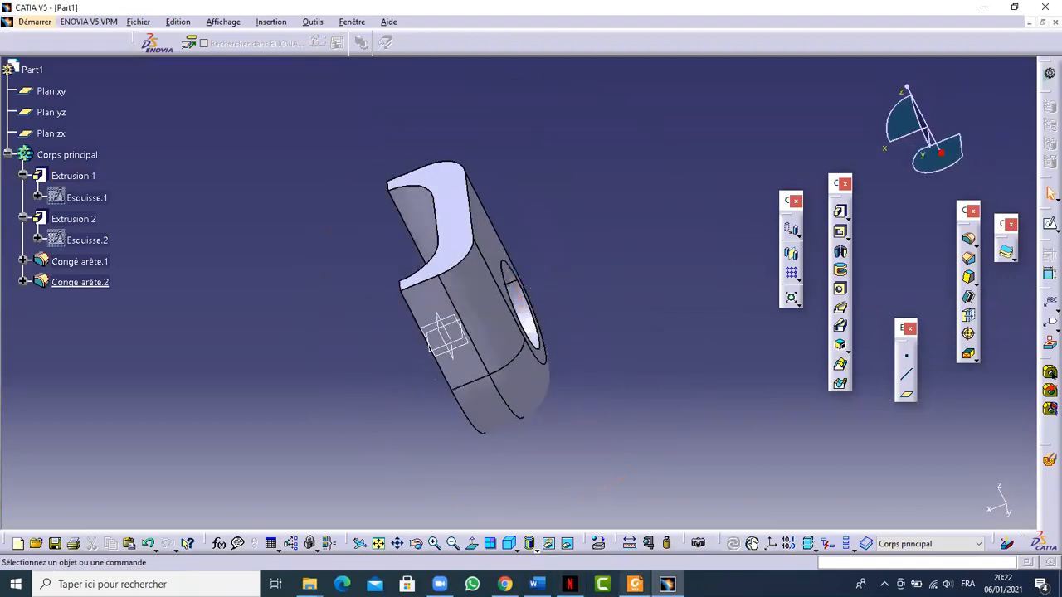
pyautogui.click(635, 584)
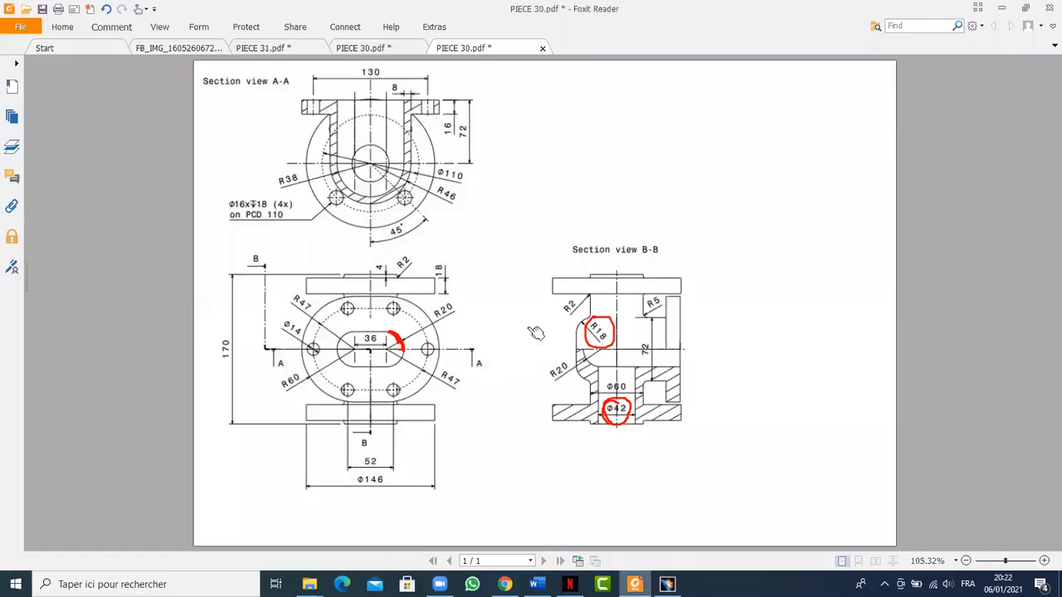
pyautogui.hotkey('alt', 'Tab')
pyautogui.moveTo(538, 370); pyautogui.dragTo(490, 348, button='middle')
pyautogui.moveTo(309, 307); pyautogui.dragTo(631, 89, button='middle')
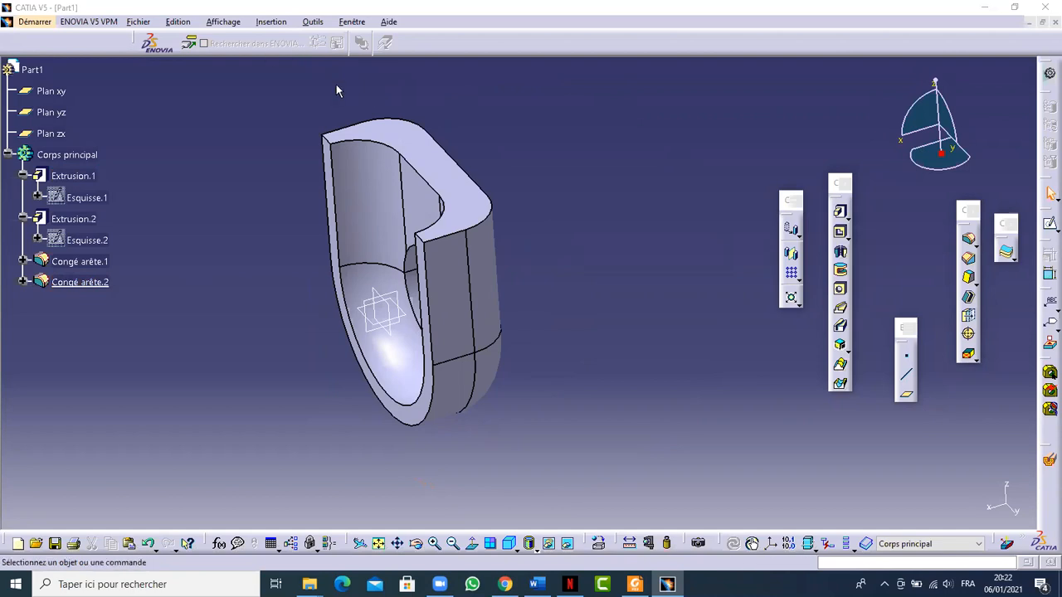
pyautogui.moveTo(543, 359); pyautogui.dragTo(542, 291, button='middle')
pyautogui.moveTo(540, 246); pyautogui.dragTo(548, 203, button='middle')
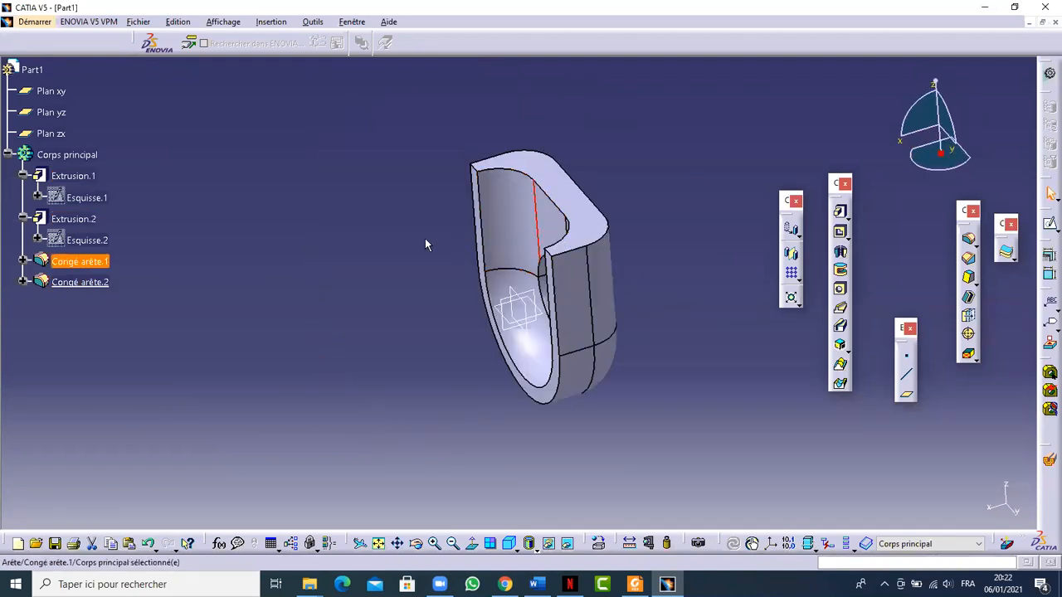
pyautogui.moveTo(412, 270); pyautogui.dragTo(751, 365, button='middle')
pyautogui.moveTo(597, 236)
pyautogui.mouseDown(button='middle')
pyautogui.moveTo(584, 390)
pyautogui.moveTo(443, 234)
pyautogui.moveTo(415, 274)
pyautogui.moveTo(609, 146)
pyautogui.moveTo(598, 301)
pyautogui.moveTo(588, 185)
pyautogui.moveTo(602, 241)
pyautogui.moveTo(396, 396)
pyautogui.moveTo(484, 429)
pyautogui.moveTo(713, 185)
pyautogui.moveTo(664, 216)
pyautogui.mouseUp(button='middle')
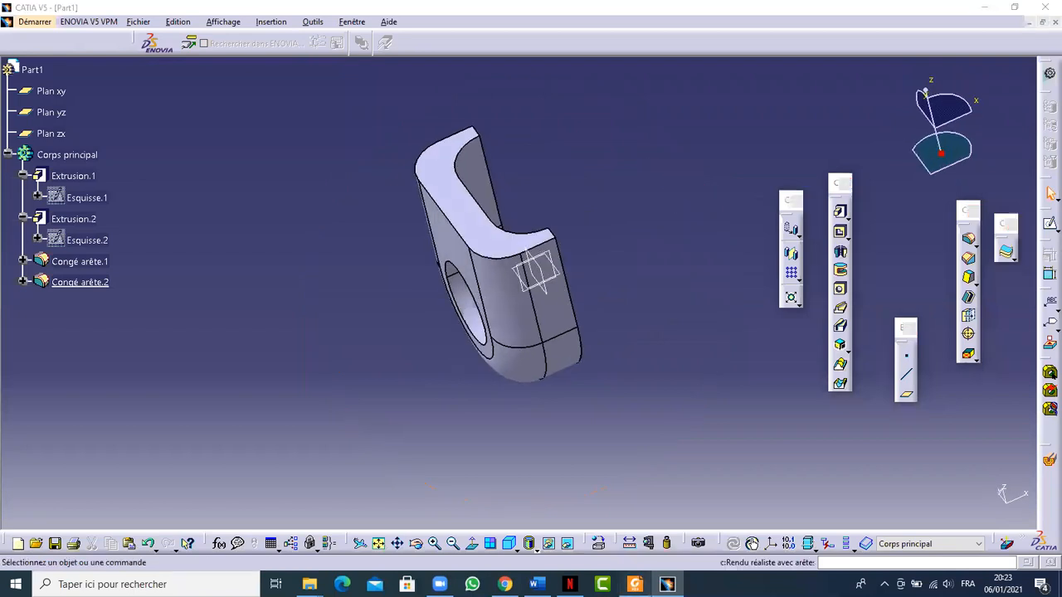
# Step: Switch to Foxit Reader and outline in red the half of the oblong flange above section line A-A
pyautogui.click(634, 584)
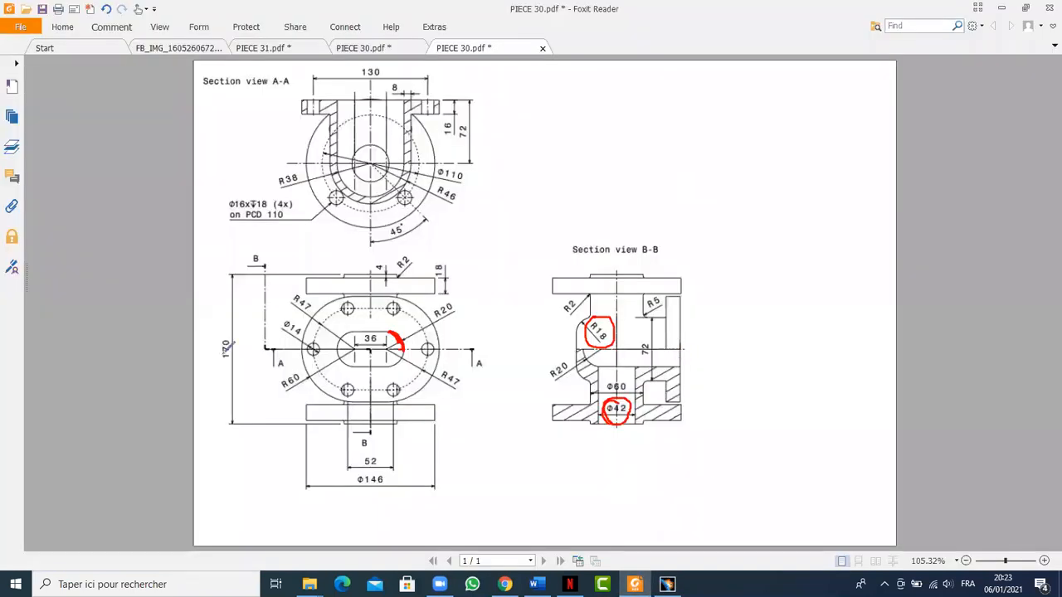
pyautogui.moveTo(367, 292); pyautogui.dragTo(273, 313)
pyautogui.moveTo(444, 342)
pyautogui.mouseDown()
pyautogui.moveTo(458, 333)
pyautogui.moveTo(433, 300)
pyautogui.moveTo(366, 292)
pyautogui.mouseUp()
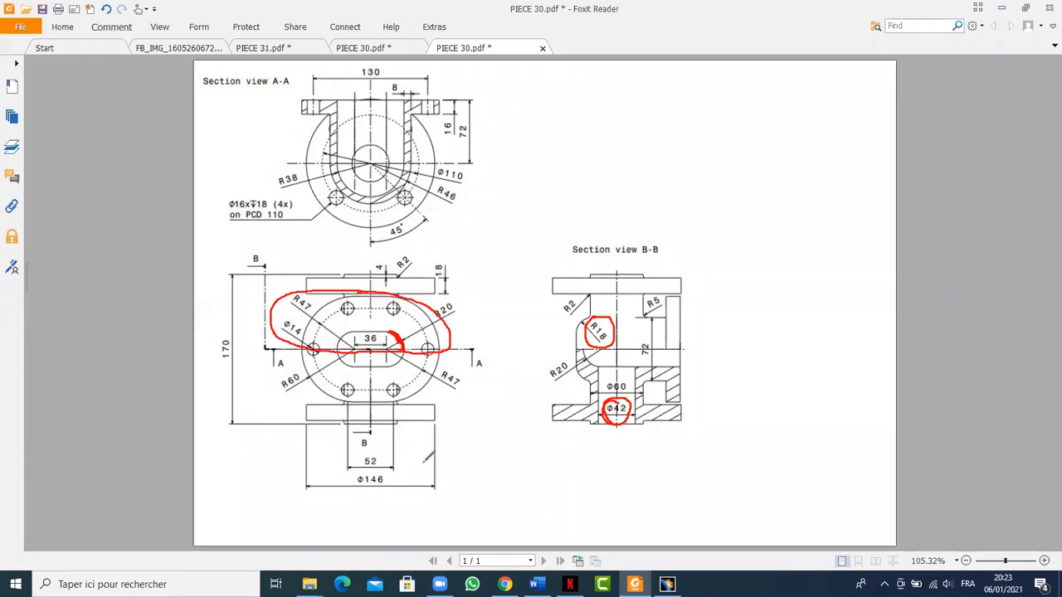
# Step: Switch to CATIA V5 and start a new sketch on the flat U-shaped face at the open end of the body
pyautogui.click(667, 584)
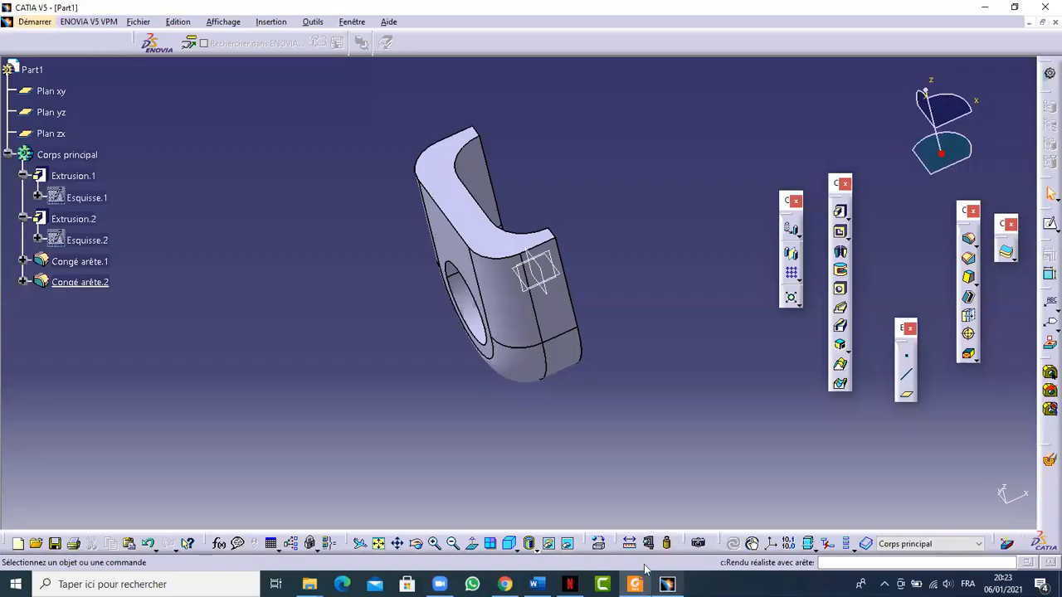
pyautogui.click(439, 185)
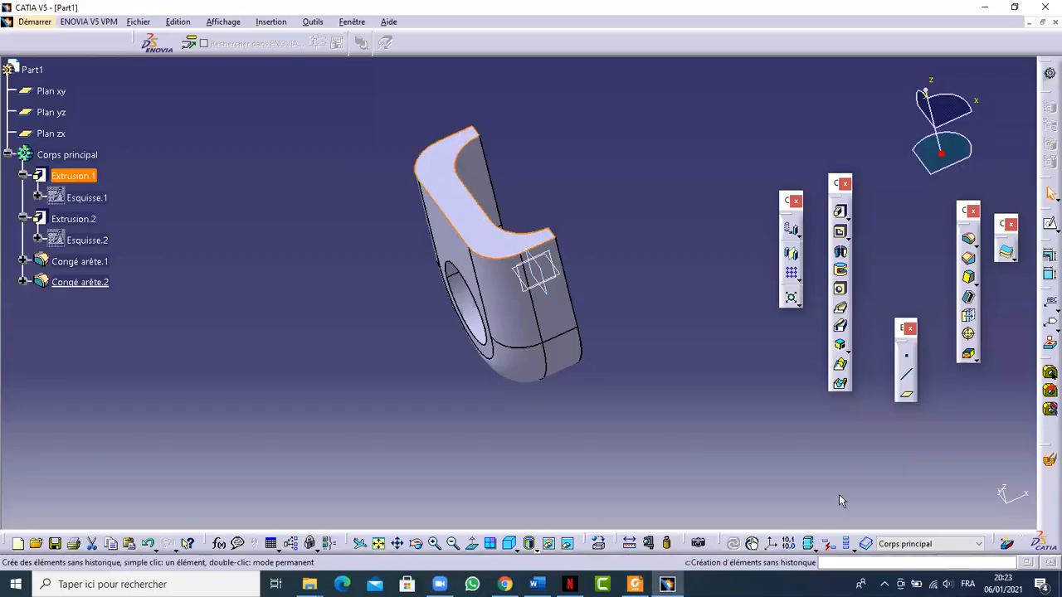
pyautogui.click(1048, 225)
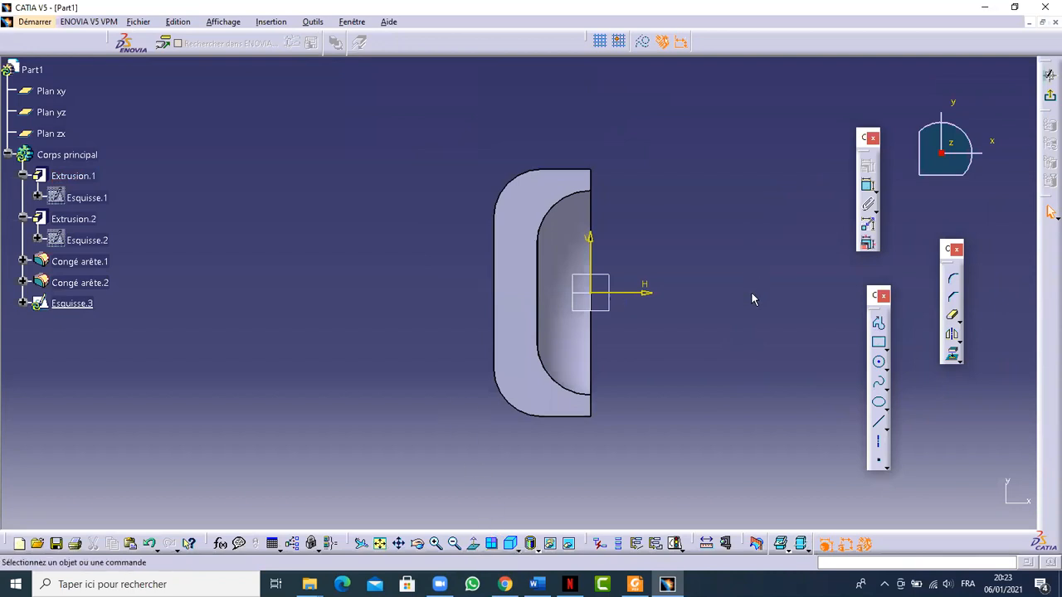
pyautogui.keyDown('ctrl'); pyautogui.moveTo(751, 293); pyautogui.dragTo(738, 313, button='middle'); pyautogui.keyUp('ctrl')
pyautogui.moveTo(683, 378)
pyautogui.mouseDown(button='middle')
pyautogui.moveTo(674, 377)
pyautogui.moveTo(776, 375)
pyautogui.moveTo(710, 375)
pyautogui.mouseUp(button='middle')
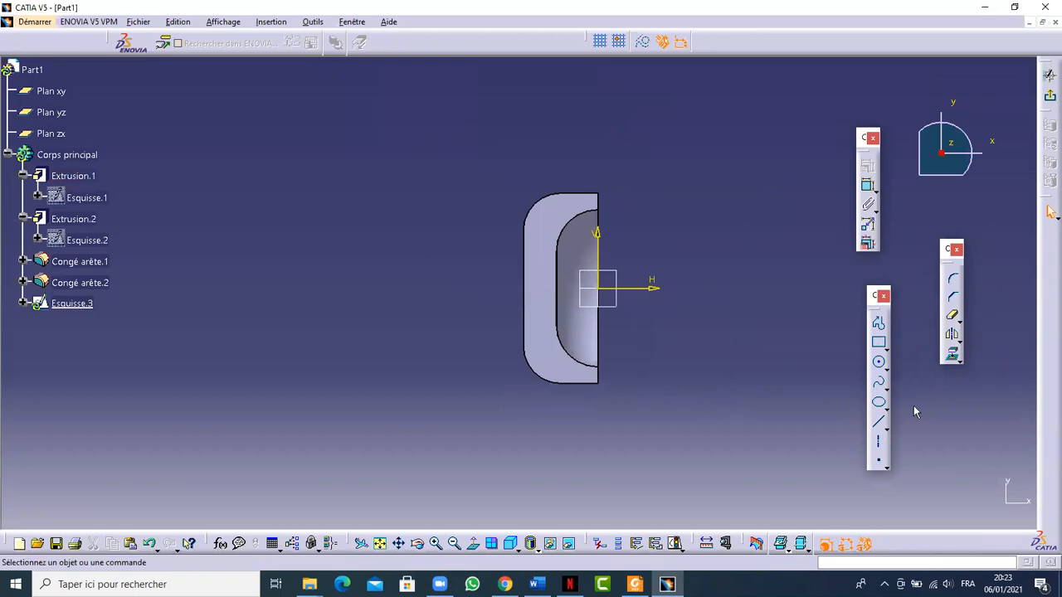
# Step: Switch to Foxit Reader and replace the red flange outline with marks at the slot's two arc centres, 36 mm apart, and on the flange's side arcs
pyautogui.click(634, 584)
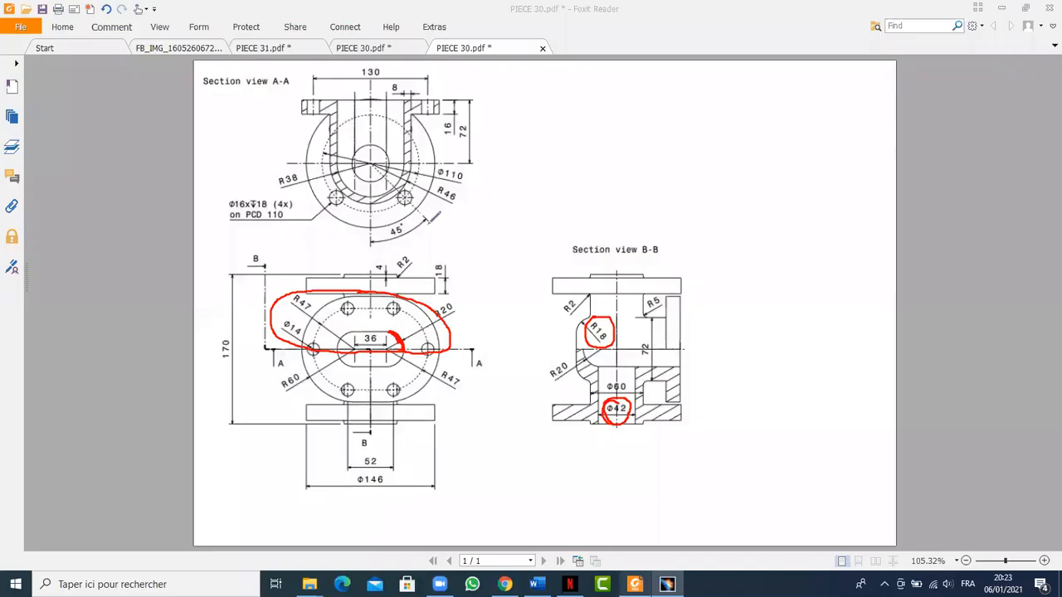
pyautogui.hotkey('ctrl', 'z')
pyautogui.moveTo(399, 289)
pyautogui.mouseDown()
pyautogui.moveTo(320, 302)
pyautogui.moveTo(315, 383)
pyautogui.moveTo(429, 409)
pyautogui.moveTo(410, 290)
pyautogui.moveTo(334, 345)
pyautogui.moveTo(401, 367)
pyautogui.moveTo(407, 335)
pyautogui.mouseUp()
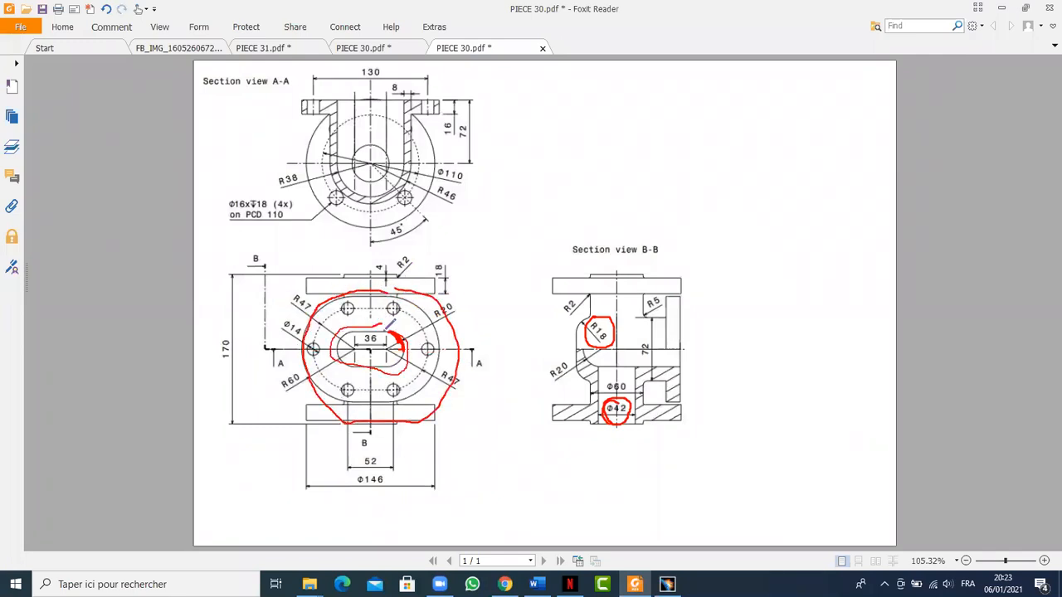
pyautogui.hotkey('ctrl', 'z')
pyautogui.hotkey('ctrl', 'z')
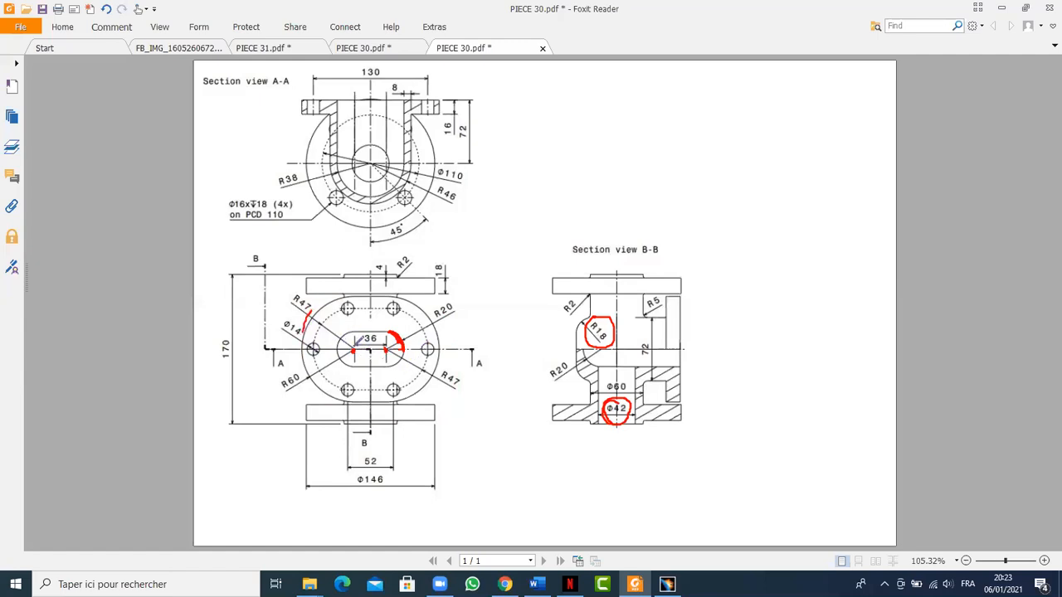
pyautogui.moveTo(433, 339); pyautogui.dragTo(423, 322)
# Step: Switch to CATIA V5 and draw a vertical elongated hole beside the origin, about 98 mm between centres and 61 mm in radius
pyautogui.click(666, 584)
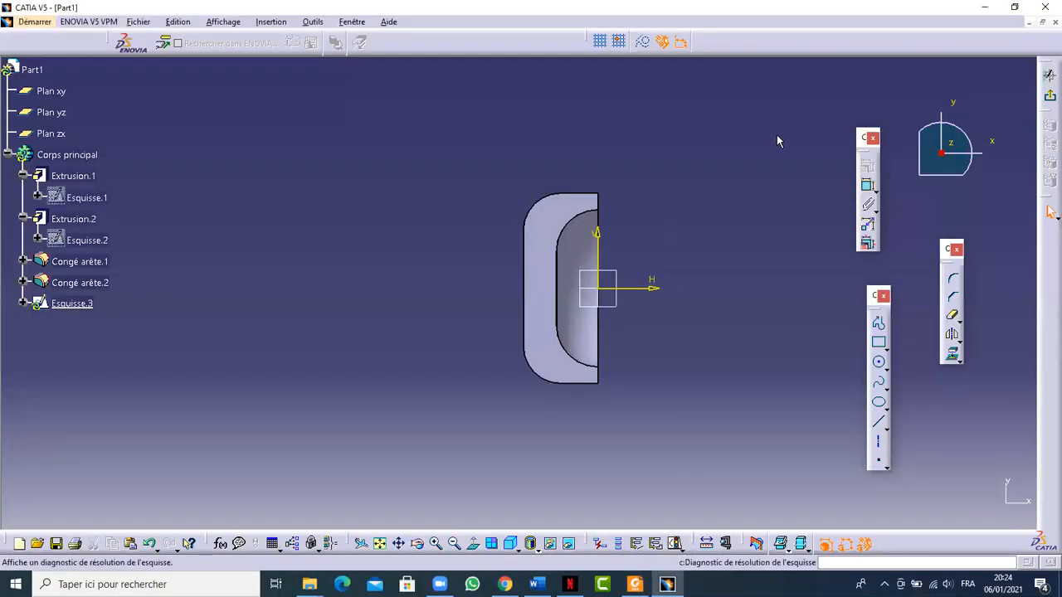
pyautogui.click(887, 348)
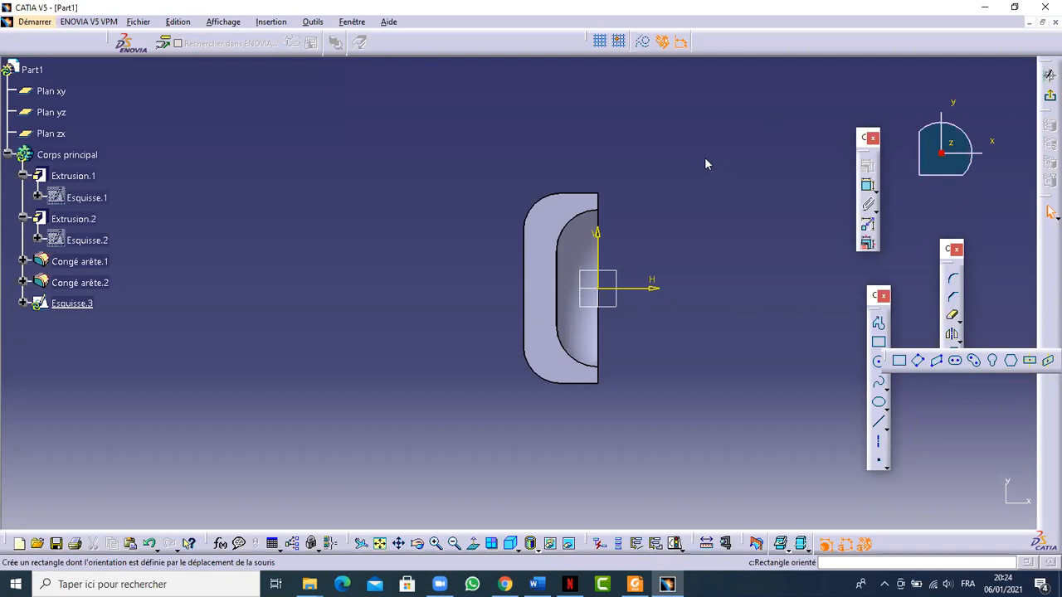
pyautogui.click(918, 360)
pyautogui.click(677, 121)
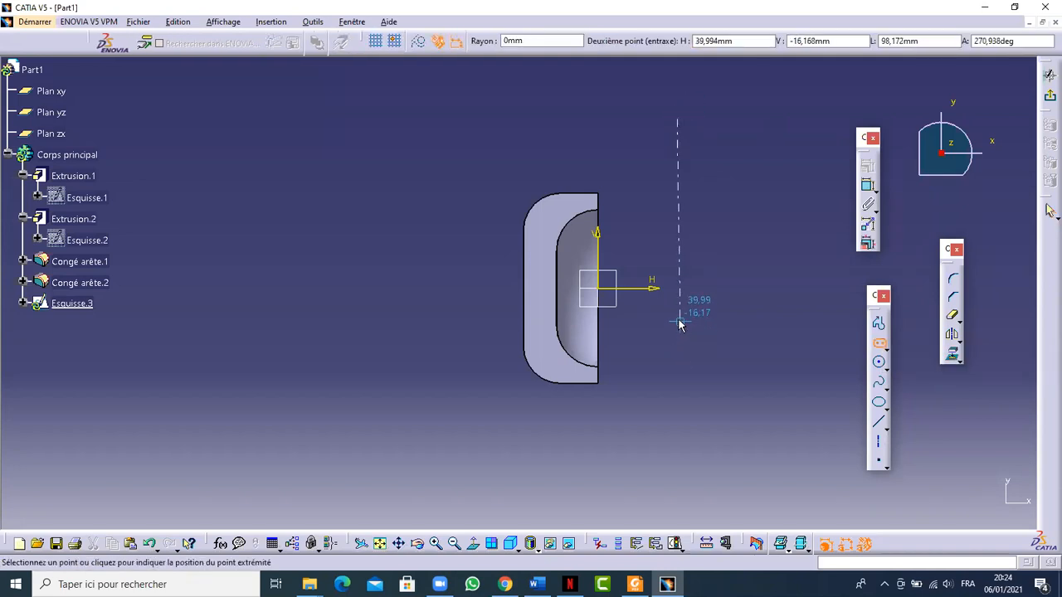
pyautogui.click(677, 320)
pyautogui.click(765, 407)
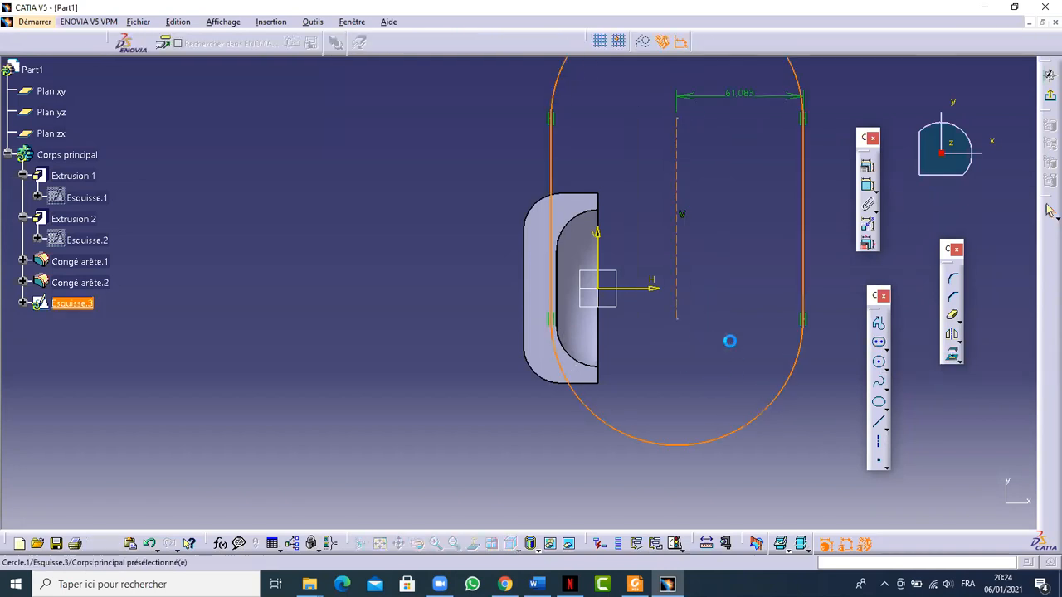
pyautogui.click(755, 260)
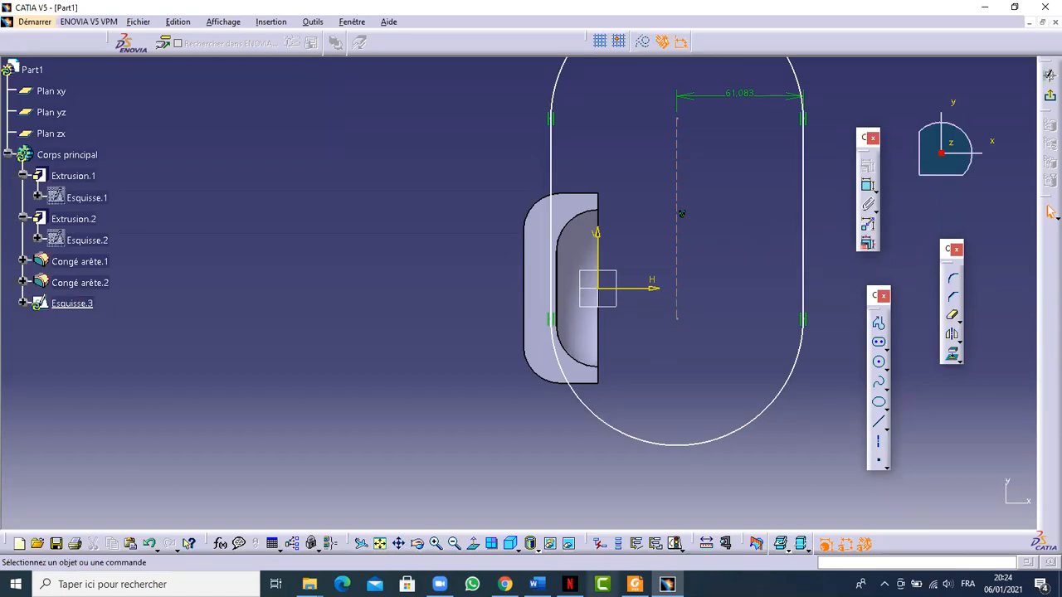
# Step: Switch to Foxit Reader to mark the flange's R60 callout, and set the oblong's radius distance to 60 mm back in CATIA V5
pyautogui.click(635, 584)
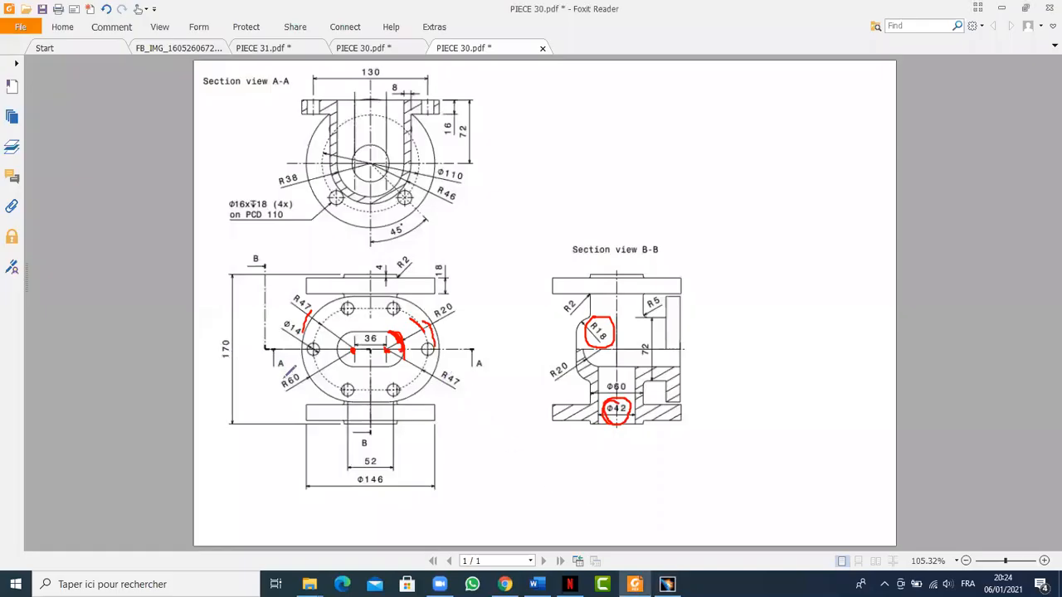
pyautogui.moveTo(276, 389)
pyautogui.mouseDown()
pyautogui.moveTo(312, 365)
pyautogui.moveTo(287, 370)
pyautogui.mouseUp()
pyautogui.click(667, 584)
pyautogui.doubleClick(743, 94)
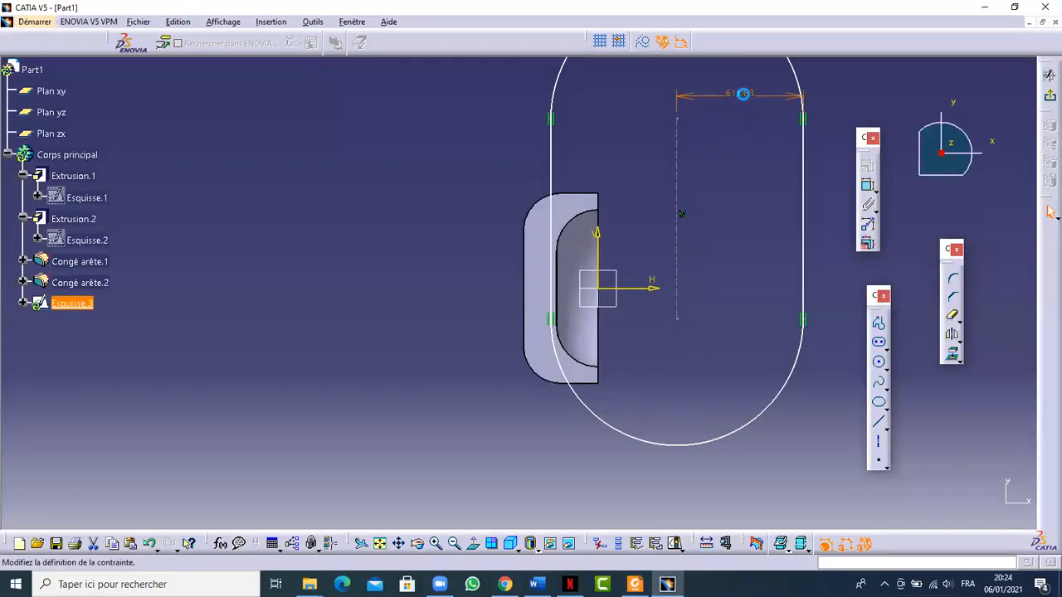
pyautogui.write('60')
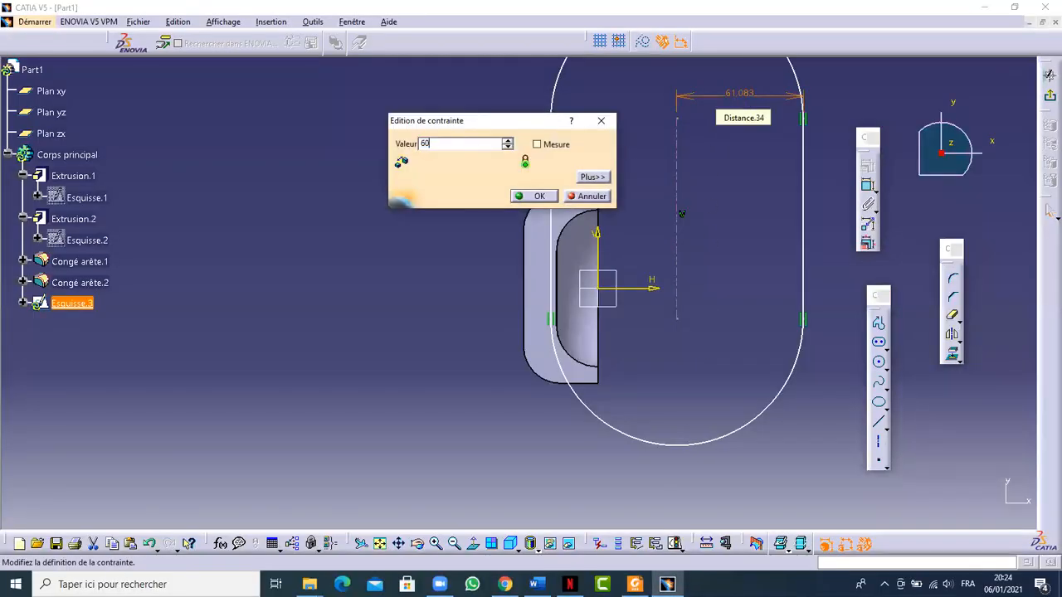
pyautogui.press('Return')
# Step: Make the oblong's upper arc centre concentric with the upper inner rounded corner of the U-shaped body
pyautogui.keyDown('ctrl'); pyautogui.moveTo(730, 170); pyautogui.dragTo(736, 205, button='middle'); pyautogui.keyUp('ctrl')
pyautogui.moveTo(656, 222); pyautogui.dragTo(661, 239, button='middle')
pyautogui.click(652, 254)
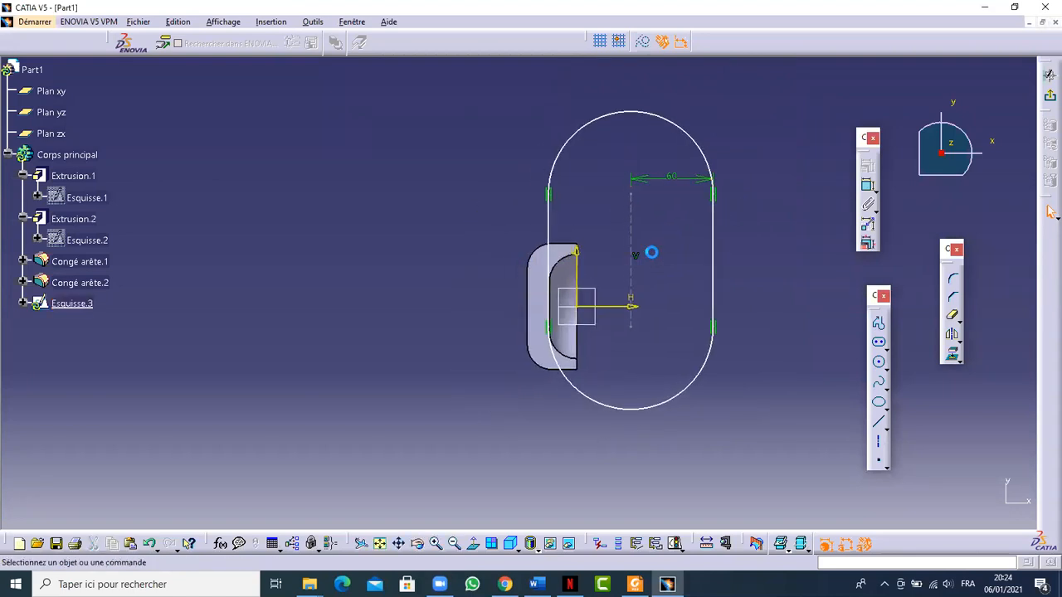
pyautogui.click(633, 195)
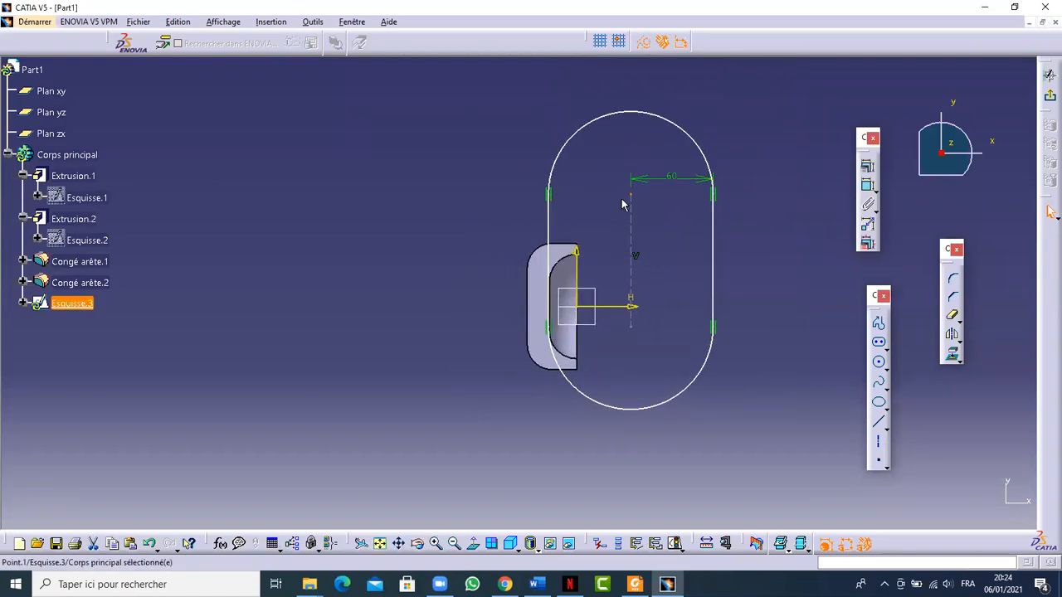
pyautogui.keyDown('ctrl'); pyautogui.click(563, 255); pyautogui.keyUp('ctrl')
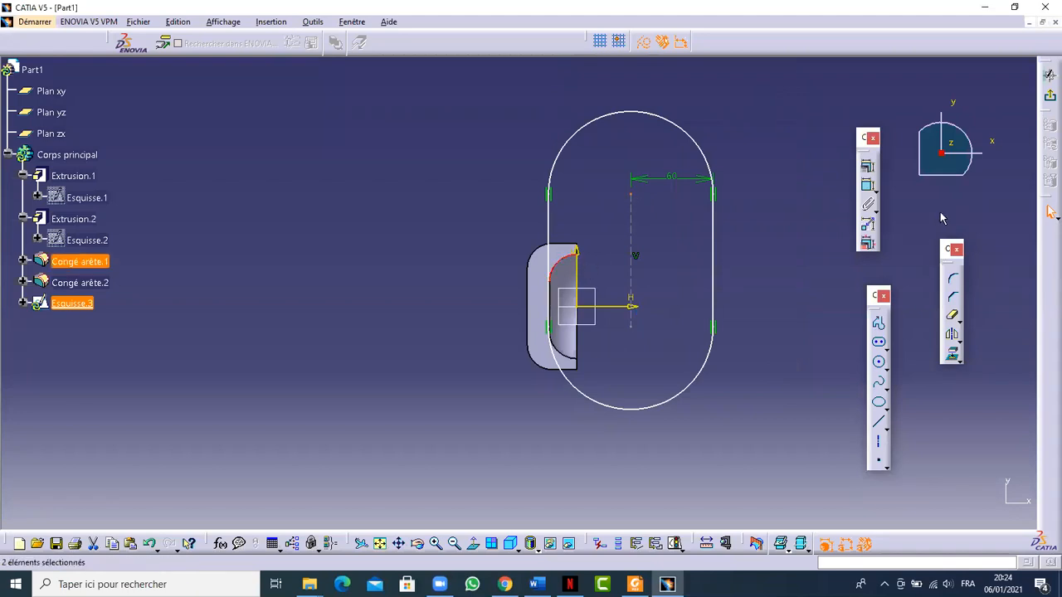
pyautogui.click(867, 170)
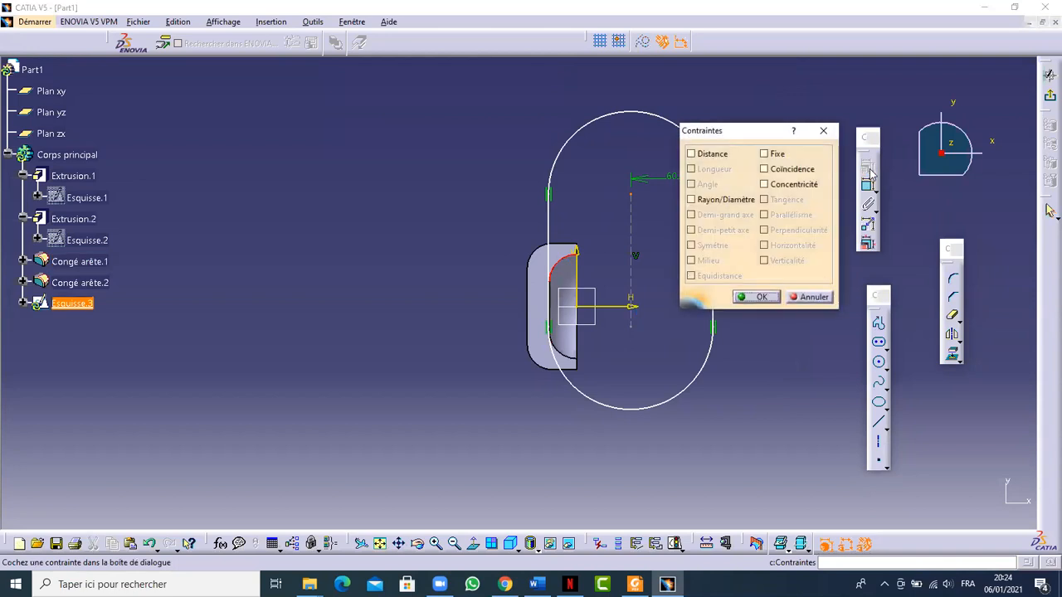
pyautogui.click(799, 187)
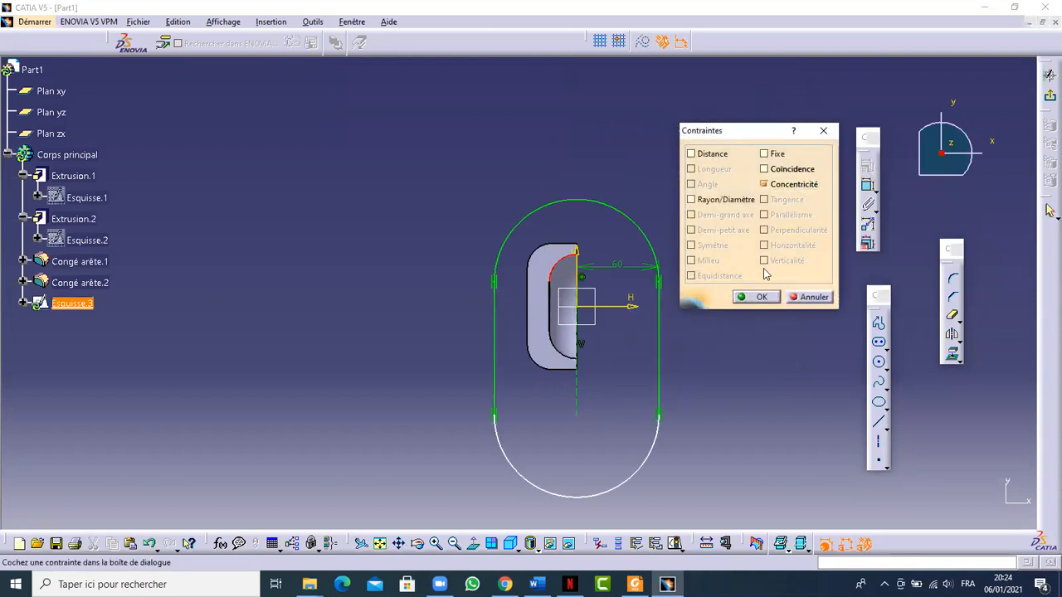
pyautogui.click(759, 297)
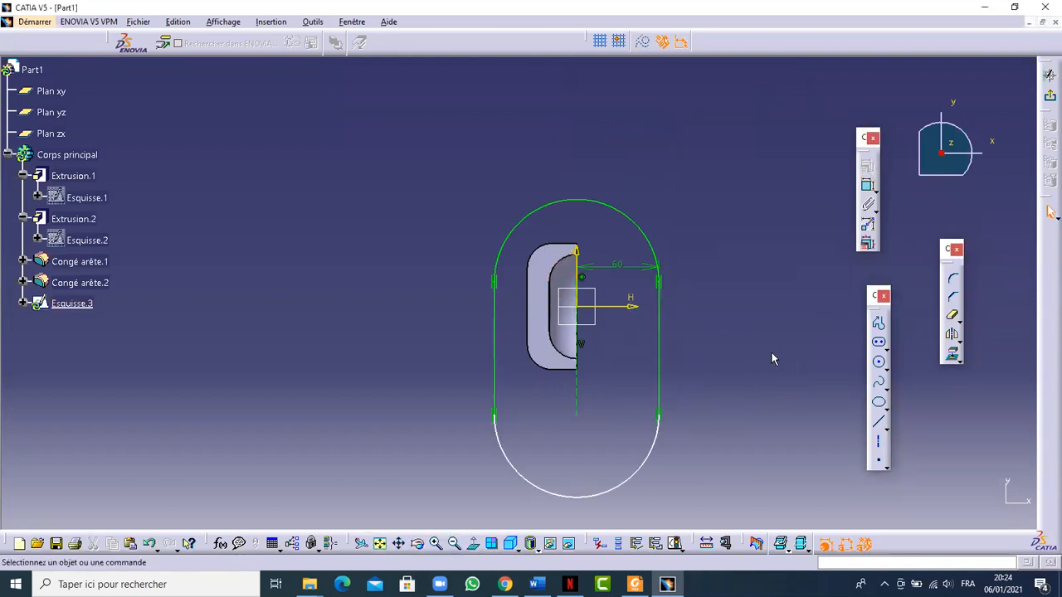
# Step: Constrain the oblong's lower arc as concentric with the body's lower inner rounded corner
pyautogui.click(867, 185)
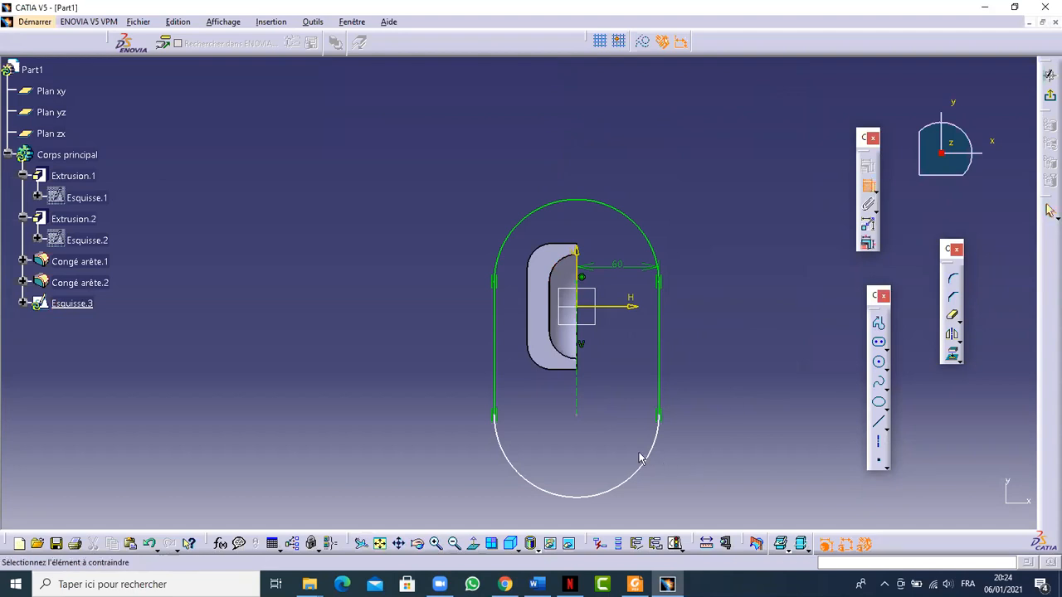
pyautogui.click(566, 351)
pyautogui.rightClick(805, 286)
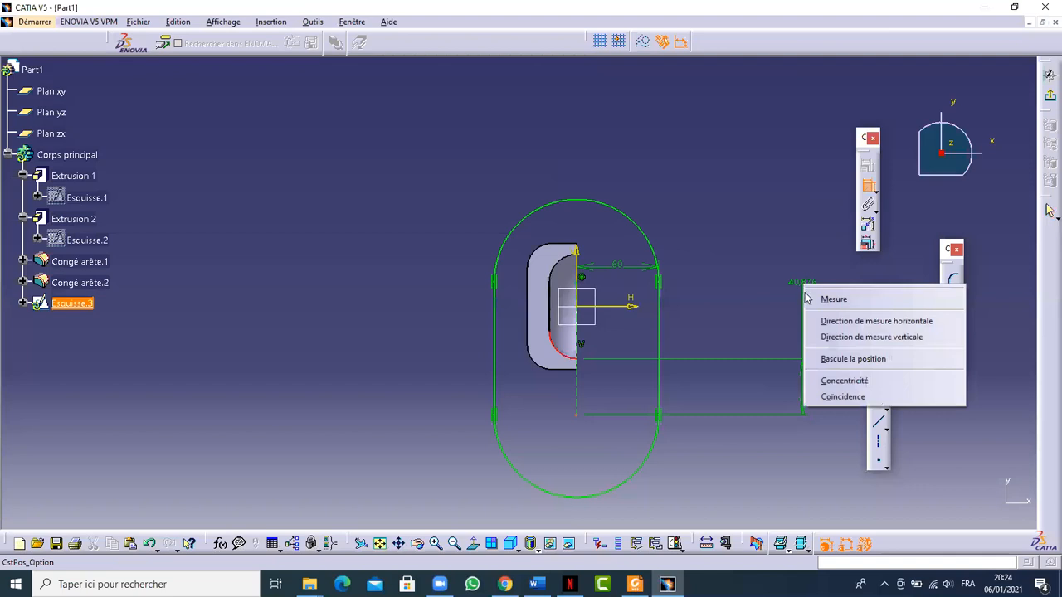
pyautogui.click(845, 380)
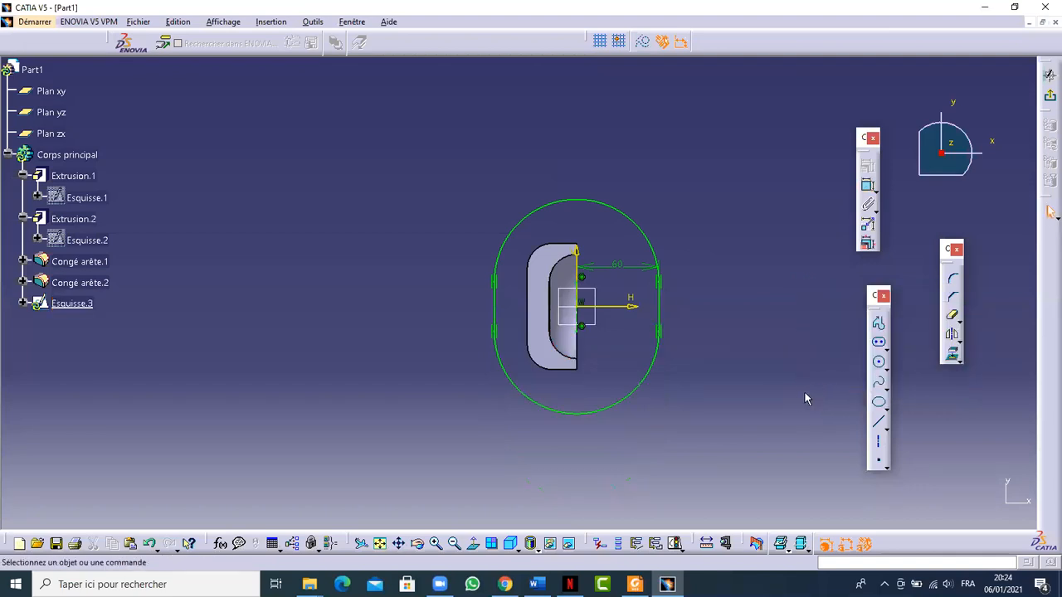
# Step: Draw a vertical line about 156 mm long across the oblong, from its lower arc to its upper arc close to the V axis
pyautogui.moveTo(783, 393)
pyautogui.mouseDown(button='middle')
pyautogui.moveTo(778, 406)
pyautogui.moveTo(784, 398)
pyautogui.moveTo(727, 393)
pyautogui.moveTo(678, 406)
pyautogui.moveTo(685, 430)
pyautogui.moveTo(671, 403)
pyautogui.moveTo(657, 431)
pyautogui.mouseUp(button='middle')
pyautogui.click(473, 544)
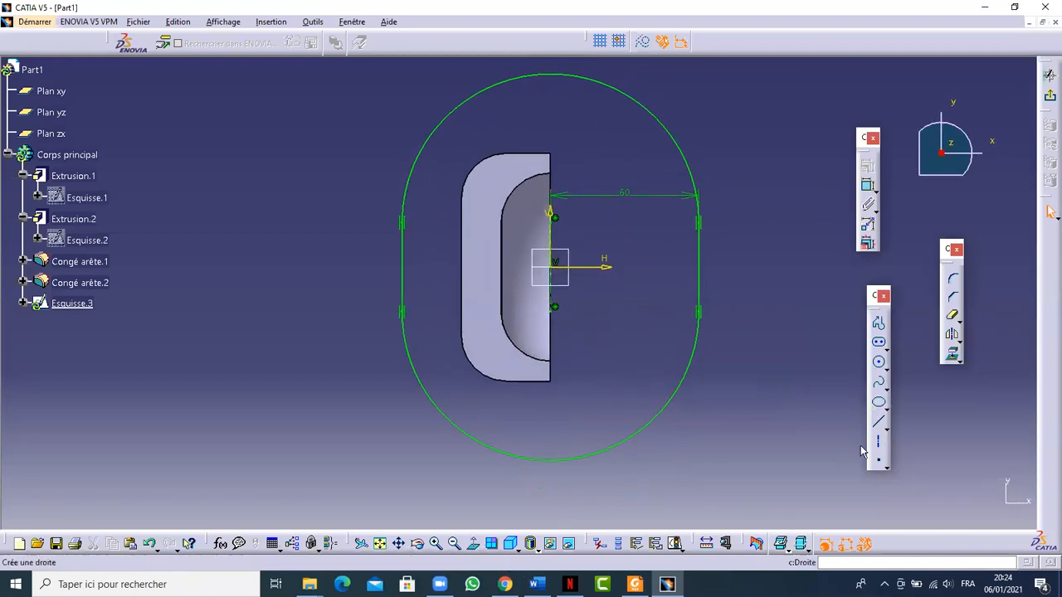
pyautogui.click(878, 426)
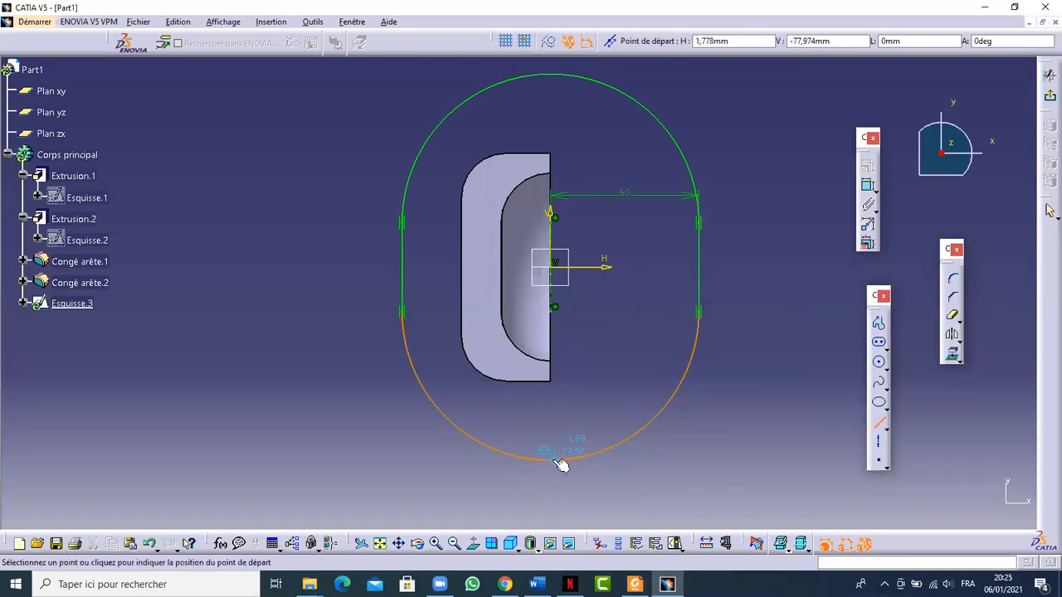
pyautogui.click(561, 74)
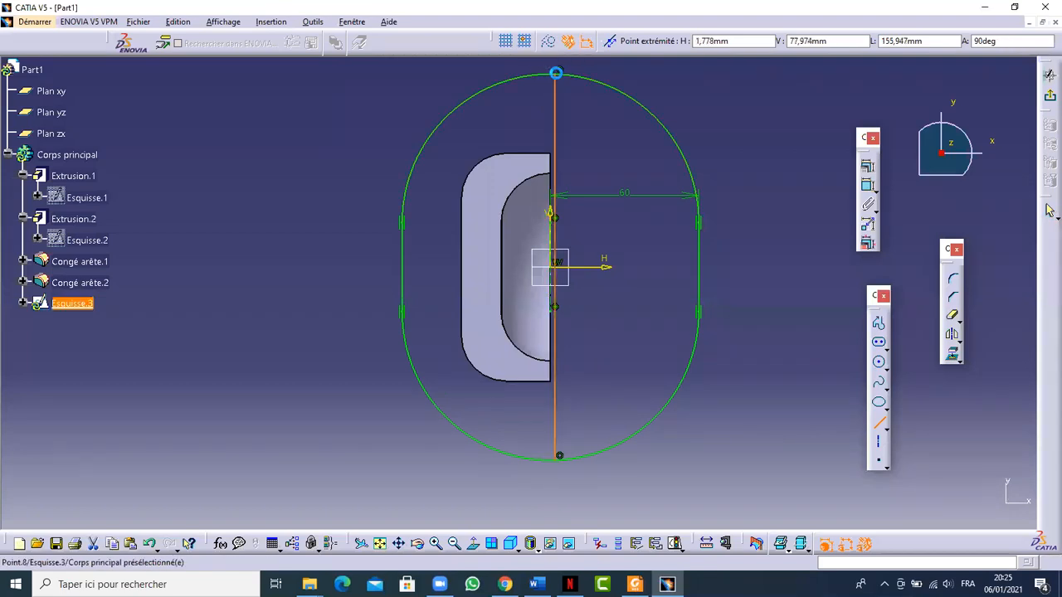
pyautogui.click(765, 217)
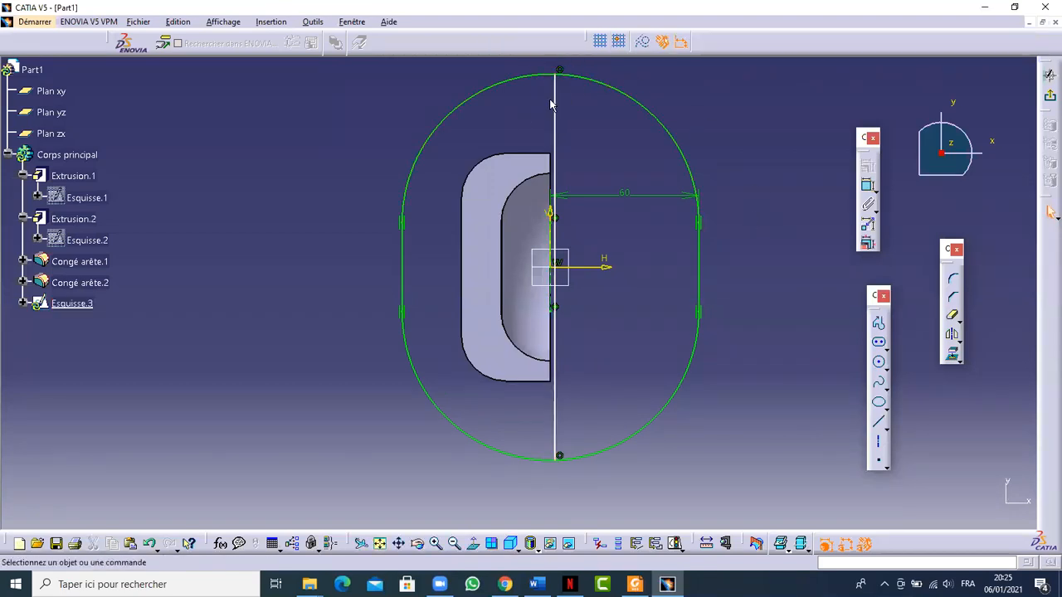
# Step: Make the vertical dividing line coincident with the sketch's V axis
pyautogui.moveTo(556, 107)
pyautogui.mouseDown()
pyautogui.moveTo(656, 128)
pyautogui.moveTo(635, 139)
pyautogui.mouseUp()
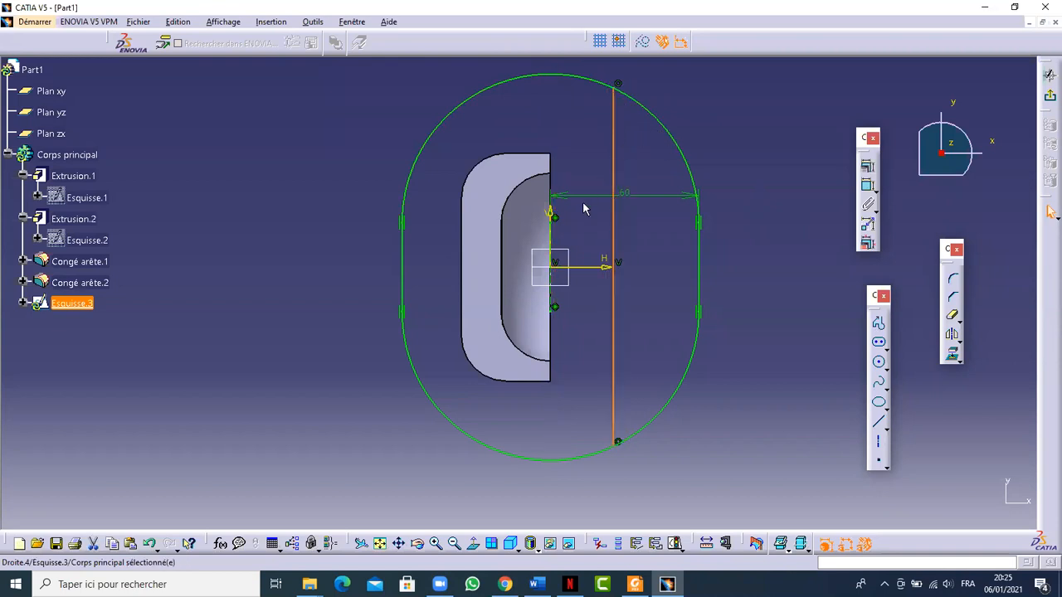
pyautogui.keyDown('ctrl'); pyautogui.click(554, 216); pyautogui.keyUp('ctrl')
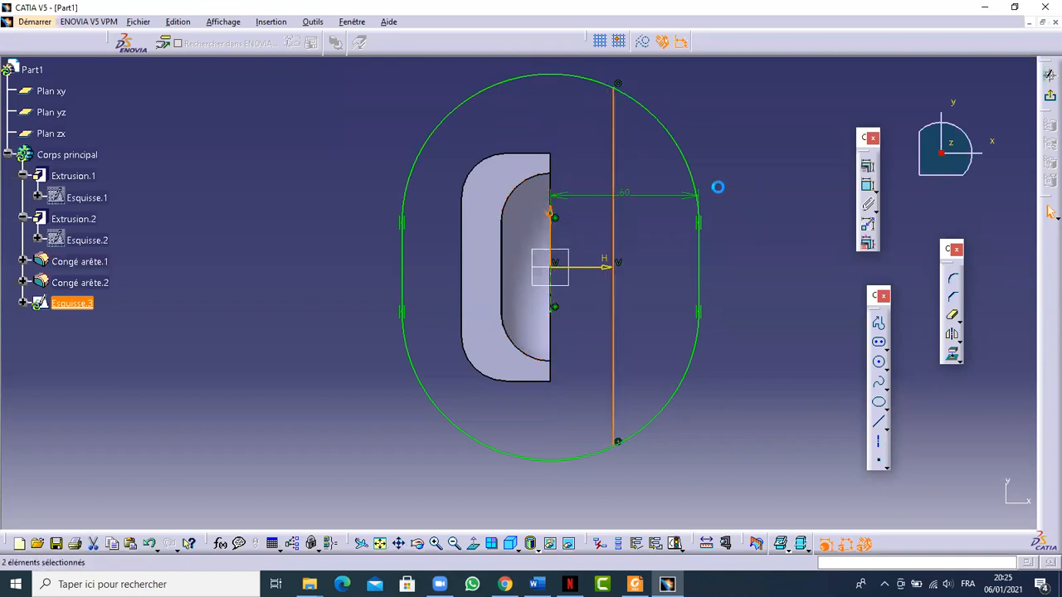
pyautogui.click(867, 165)
pyautogui.click(792, 170)
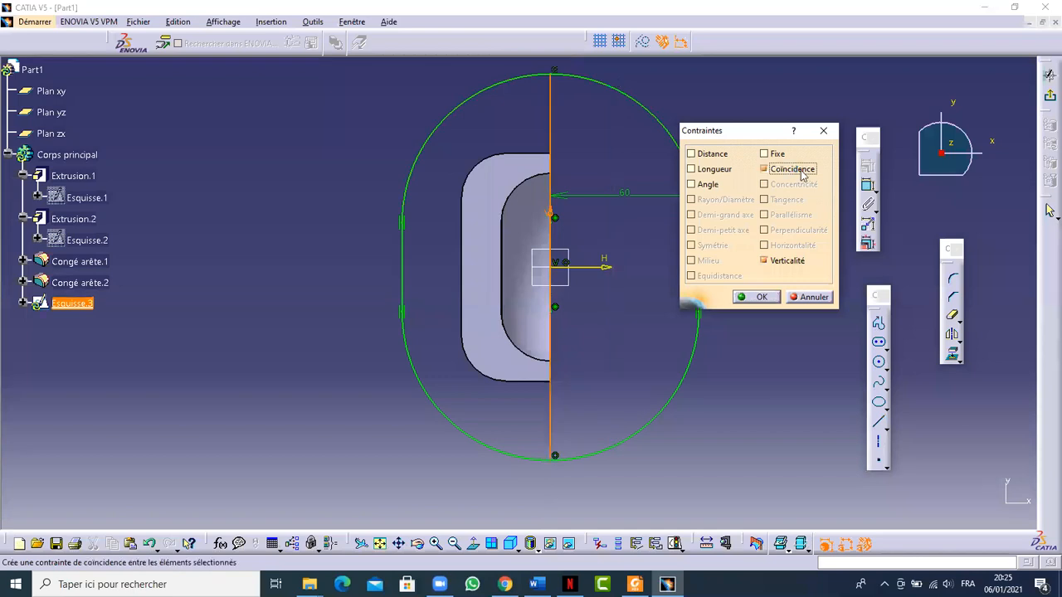
pyautogui.click(767, 298)
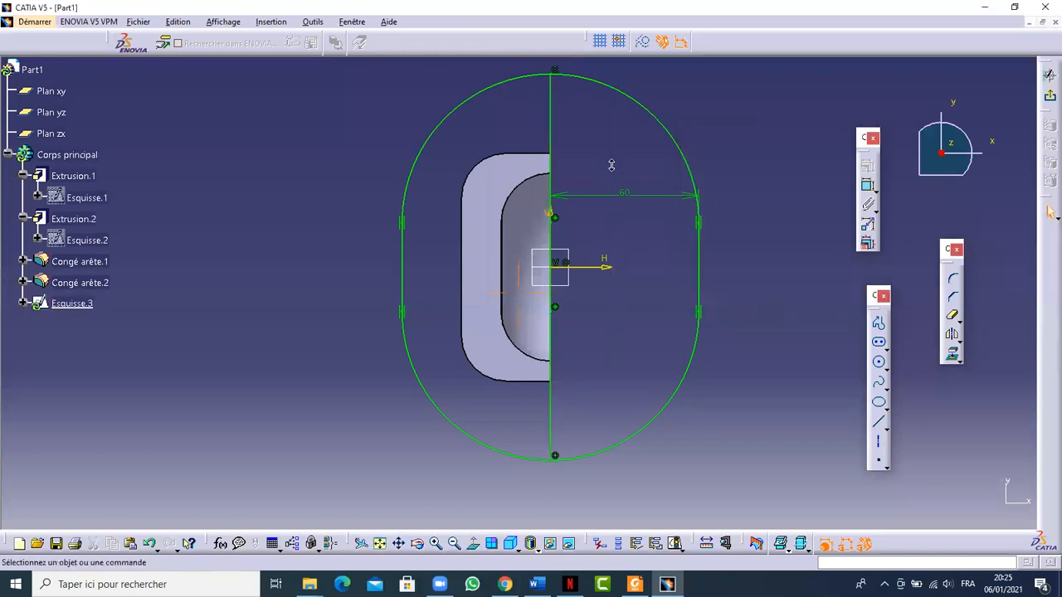
# Step: Replace the oblong's horizontal distance dimension with a radius dimension of R60 on its upper arc
pyautogui.moveTo(611, 165); pyautogui.dragTo(615, 185, button='middle')
pyautogui.click(952, 317)
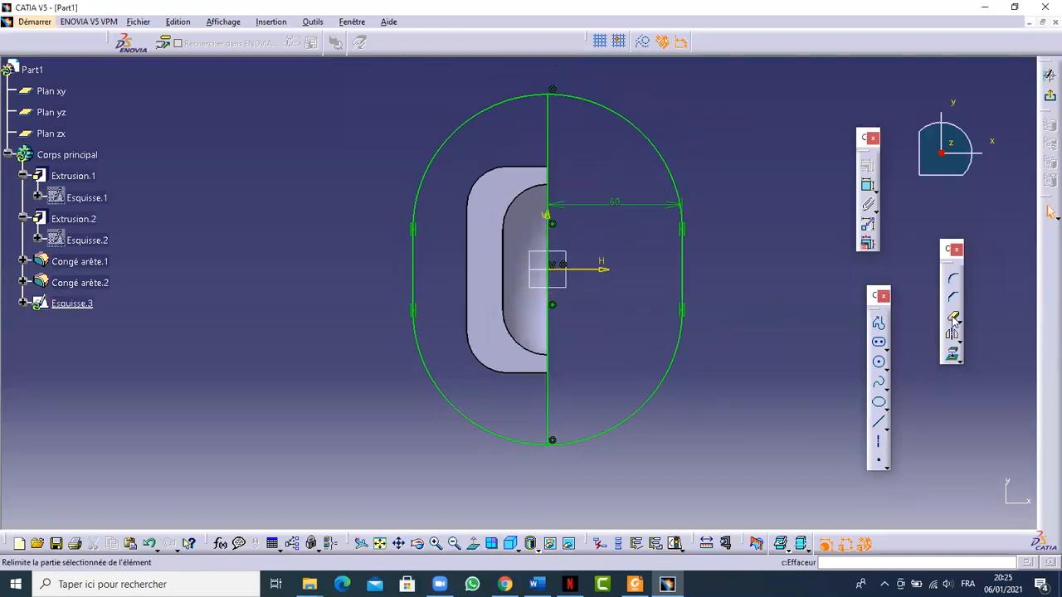
pyautogui.moveTo(727, 388); pyautogui.dragTo(752, 408, button='middle')
pyautogui.moveTo(660, 224); pyautogui.dragTo(652, 348)
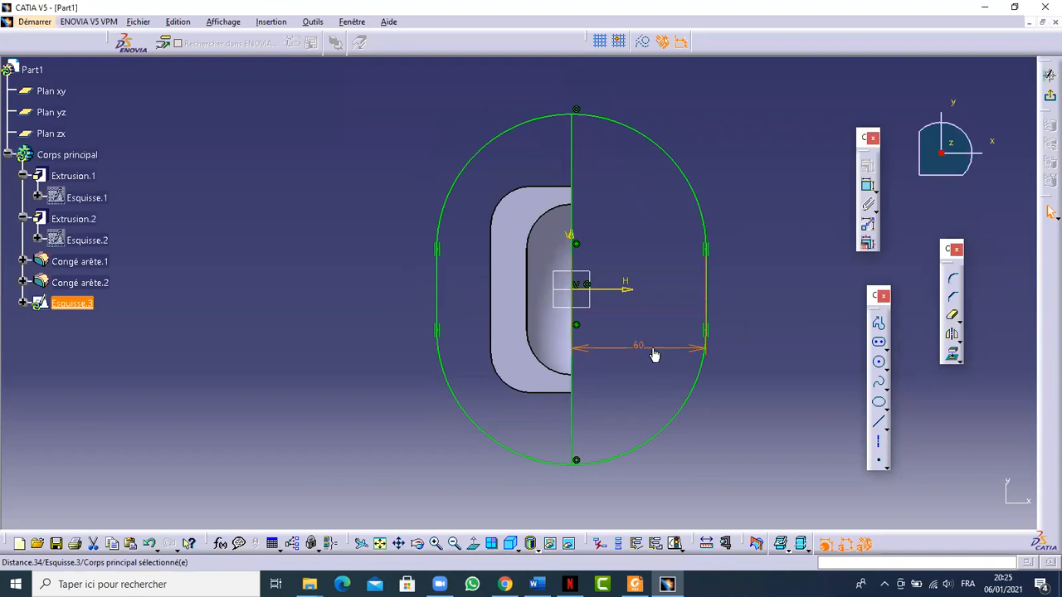
pyautogui.click(738, 439)
pyautogui.click(645, 348)
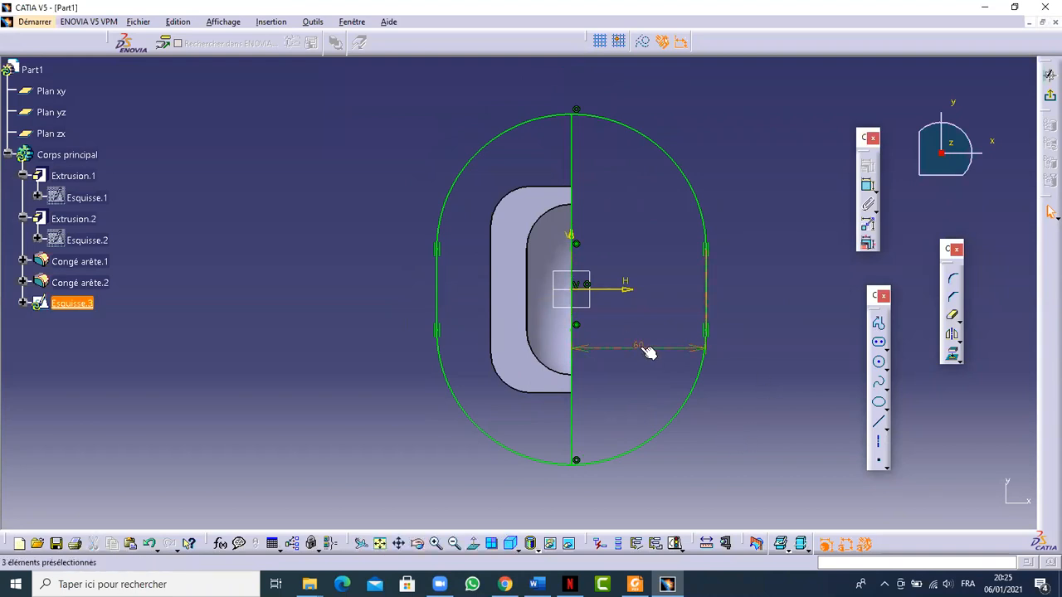
pyautogui.press('Delete')
pyautogui.click(866, 202)
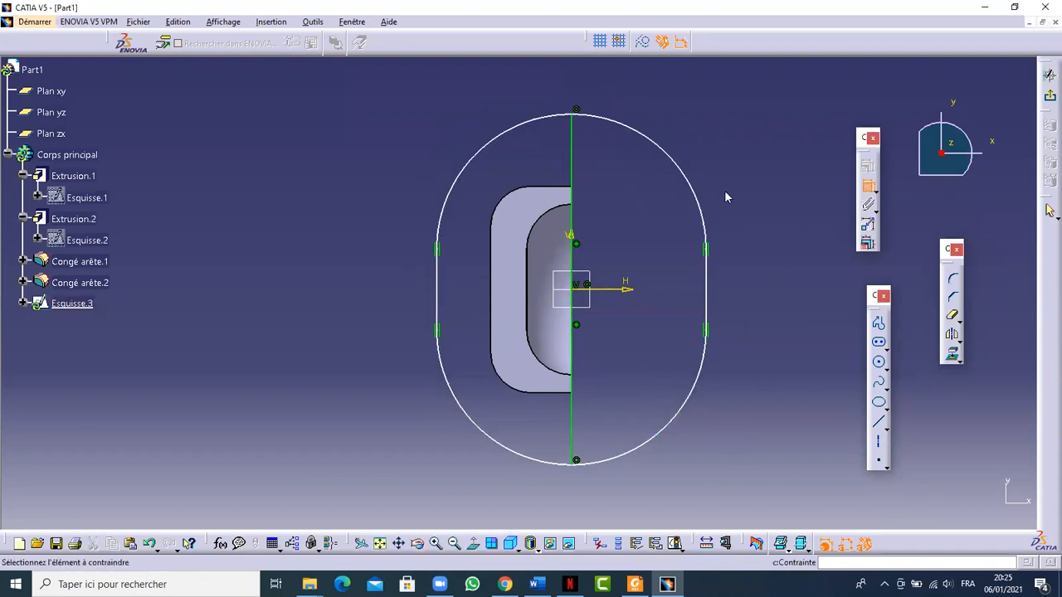
pyautogui.click(477, 168)
pyautogui.click(355, 111)
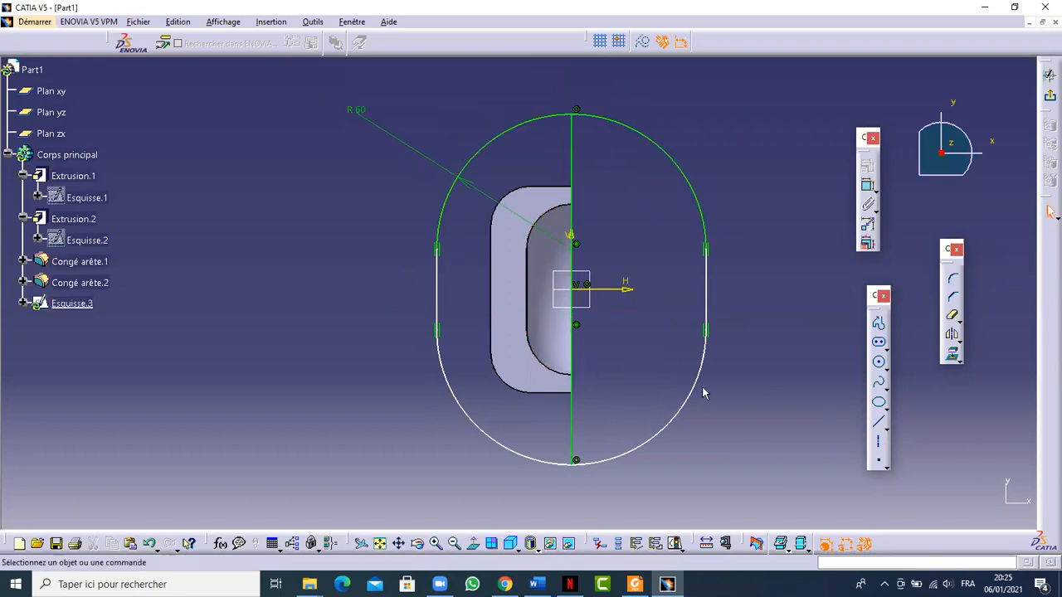
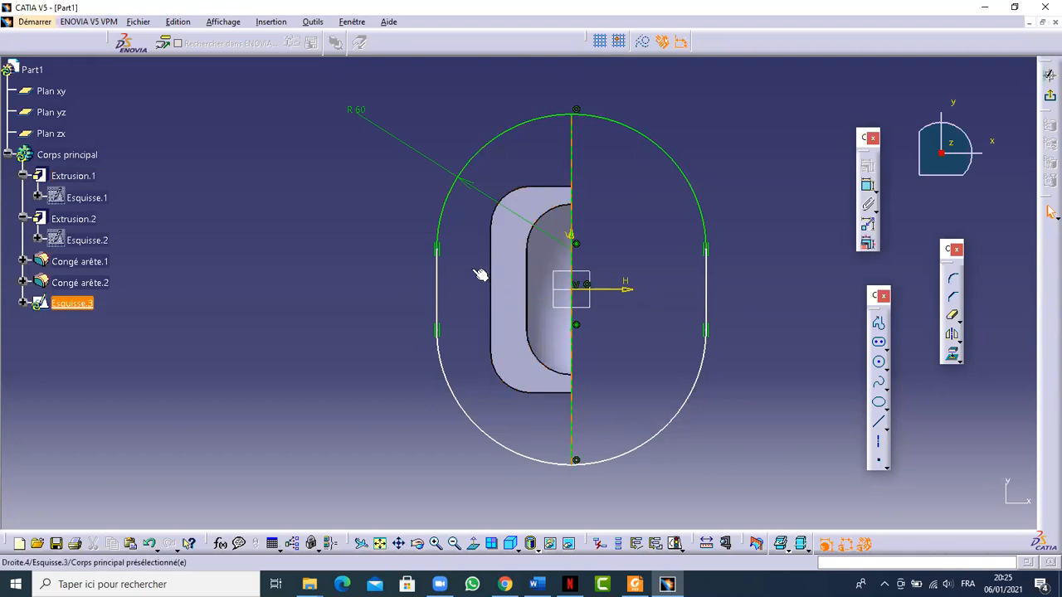
# Step: Add a verticality constraint to the oblong's left straight side
pyautogui.click(439, 272)
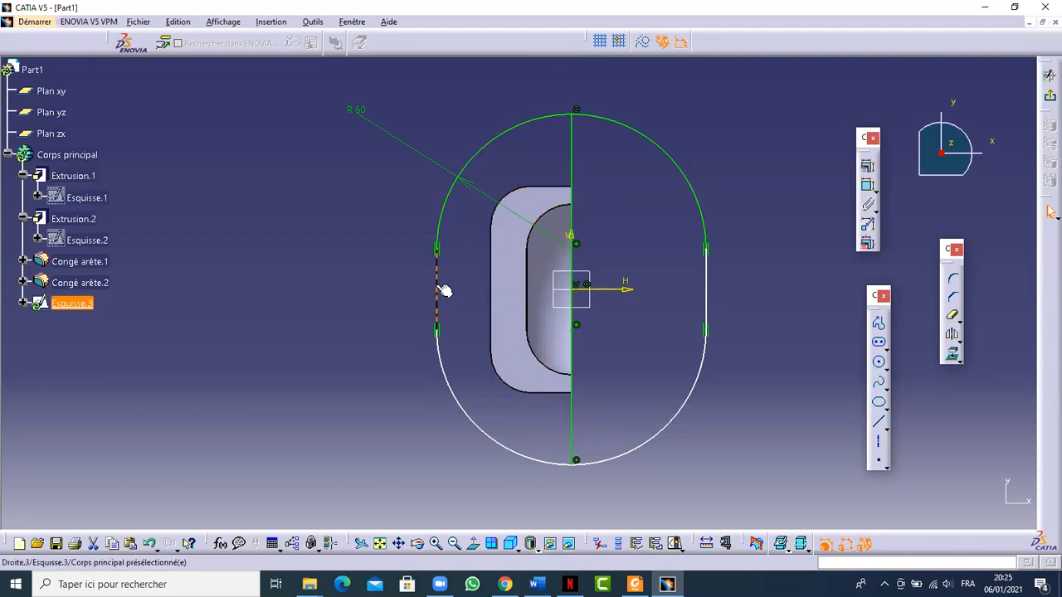
pyautogui.moveTo(444, 267)
pyautogui.mouseDown()
pyautogui.moveTo(387, 266)
pyautogui.moveTo(370, 247)
pyautogui.moveTo(462, 282)
pyautogui.moveTo(385, 243)
pyautogui.mouseUp()
pyautogui.click(441, 262)
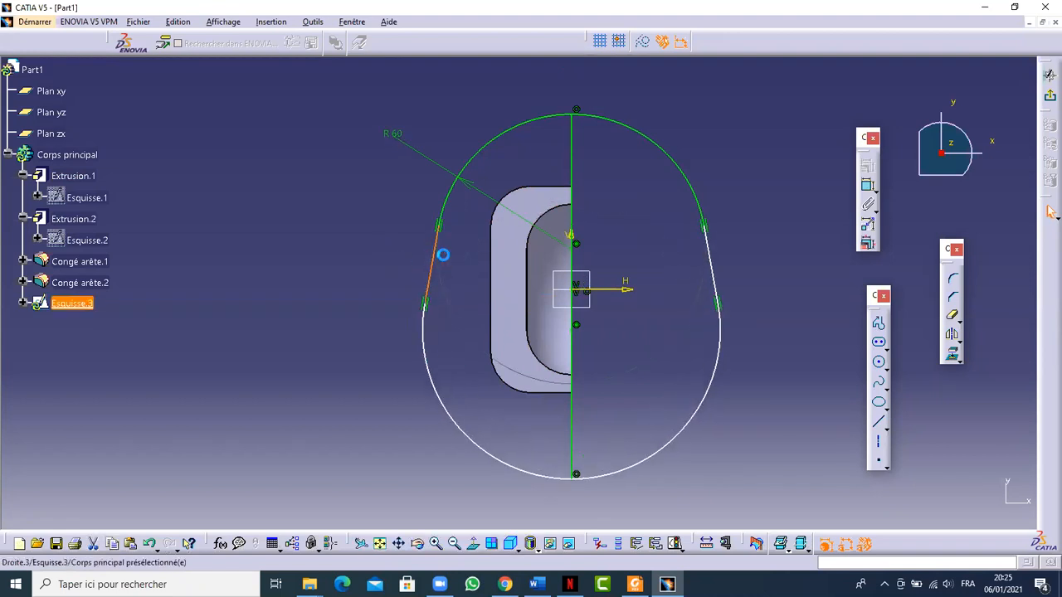
pyautogui.click(867, 169)
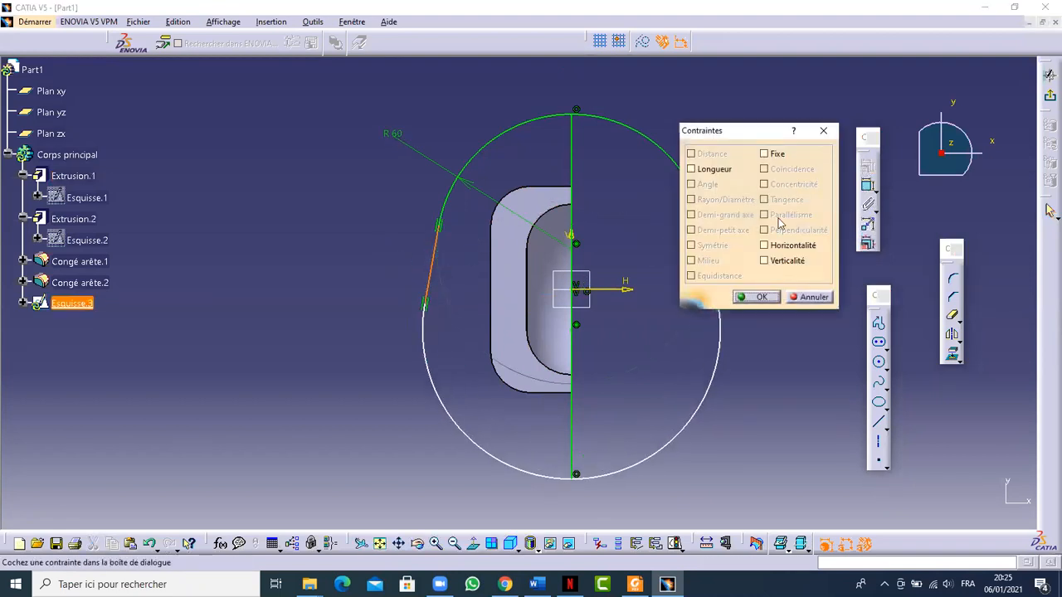
pyautogui.click(778, 262)
pyautogui.click(762, 297)
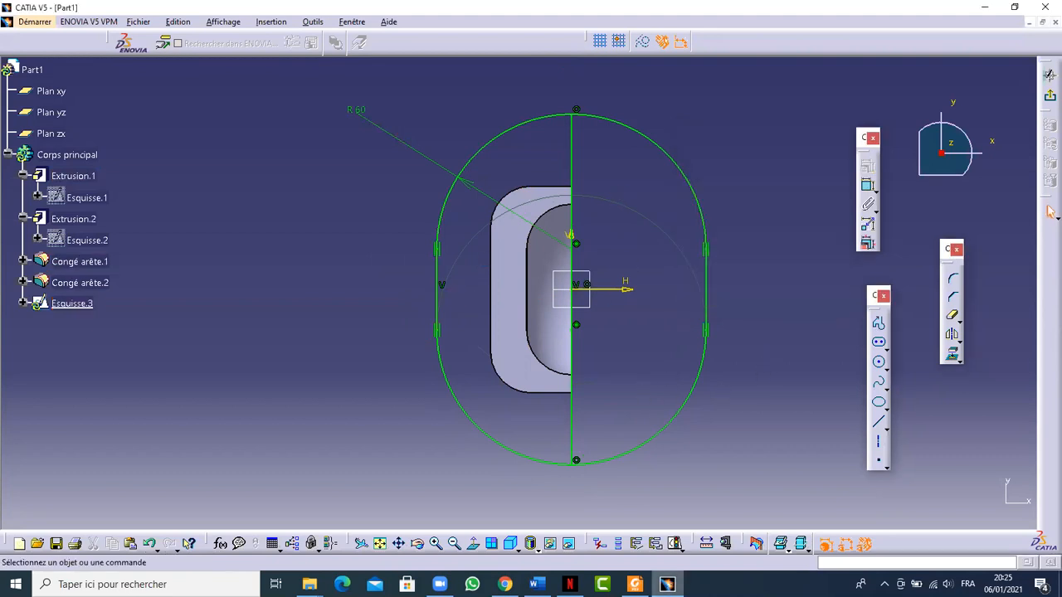
# Step: Draw a second vertical elongated hole beside the flange outline, about 47 mm in radius
pyautogui.click(880, 348)
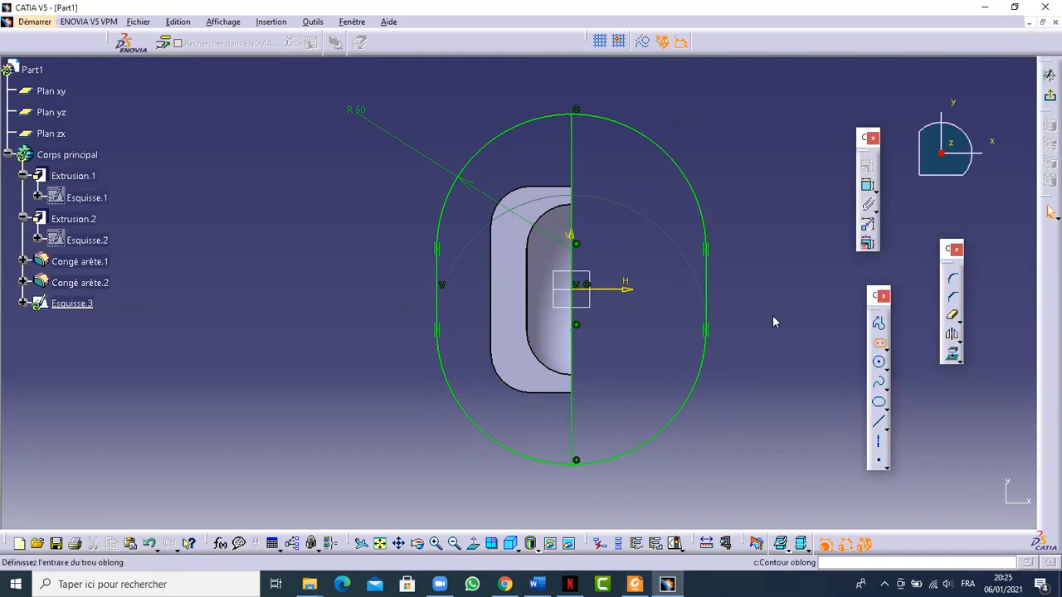
pyautogui.click(773, 147)
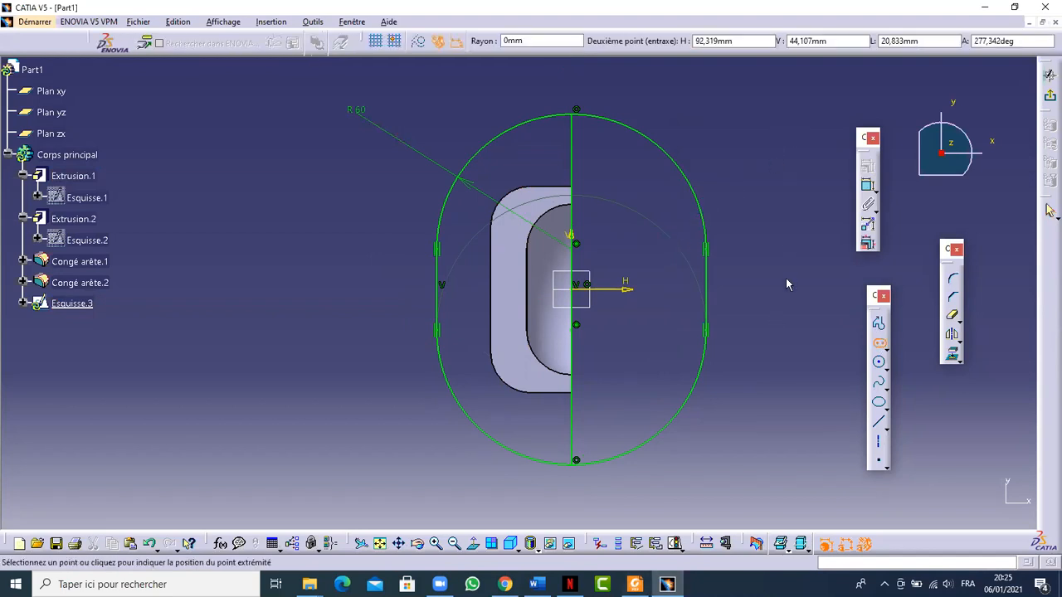
pyautogui.click(772, 351)
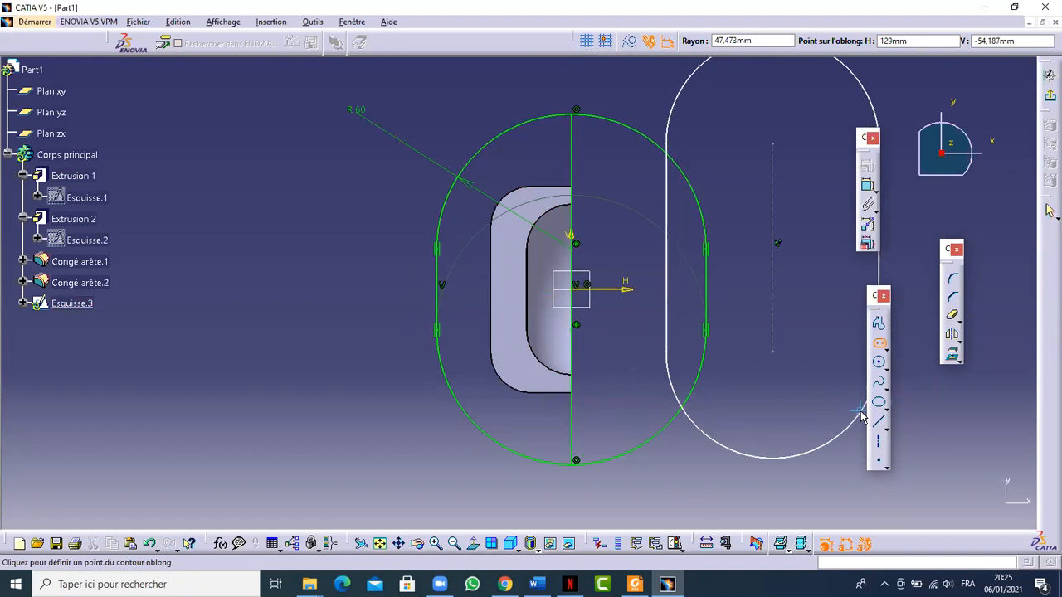
# Step: Finish a vertical oblong with a radius of about 47 mm and make its upper arc concentric with the R60 upper arc
pyautogui.click(860, 414)
pyautogui.click(780, 162)
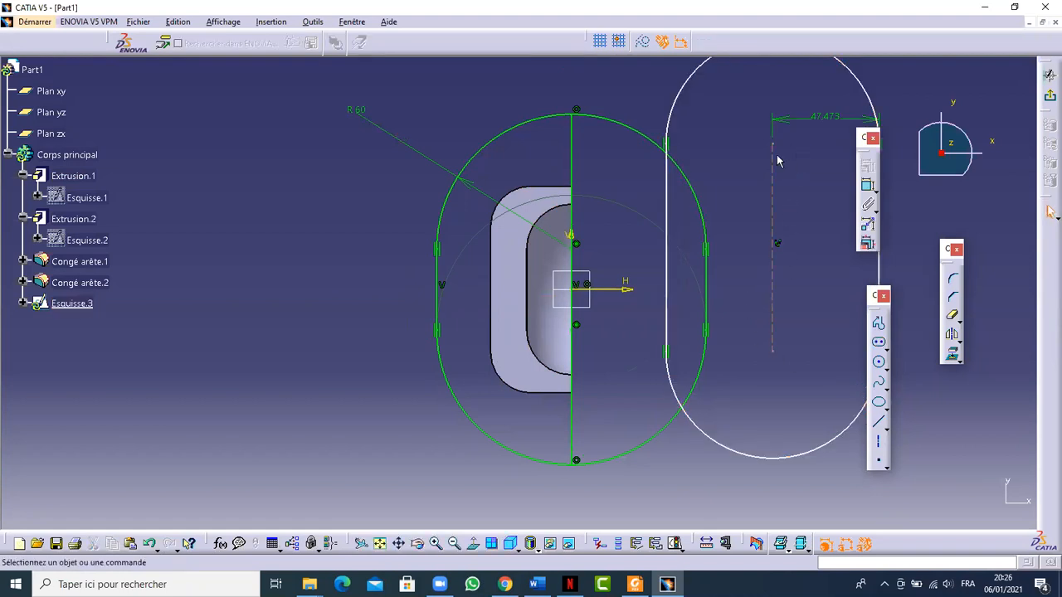
pyautogui.click(772, 144)
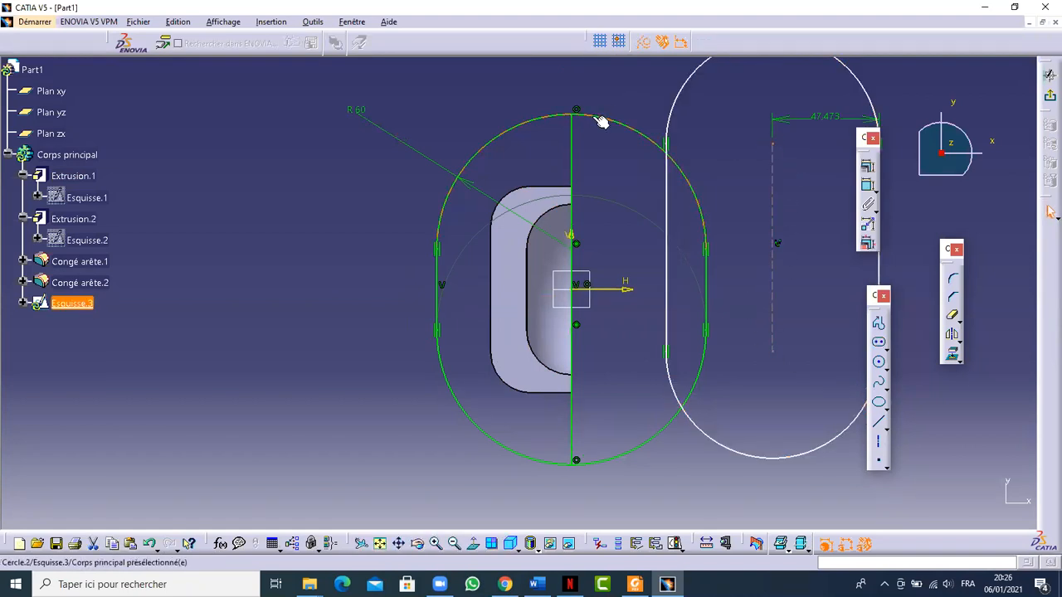
pyautogui.click(867, 184)
pyautogui.click(630, 127)
pyautogui.rightClick(631, 91)
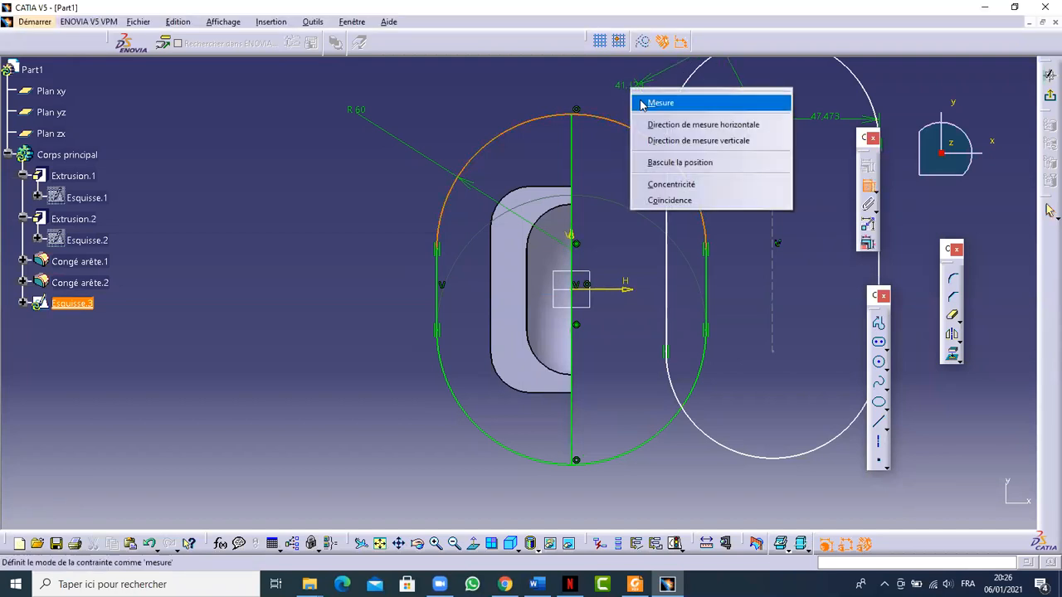
pyautogui.click(676, 186)
# Step: Make the inner oblong's lower arc concentric with the outer oblong's lower arc
pyautogui.click(673, 412)
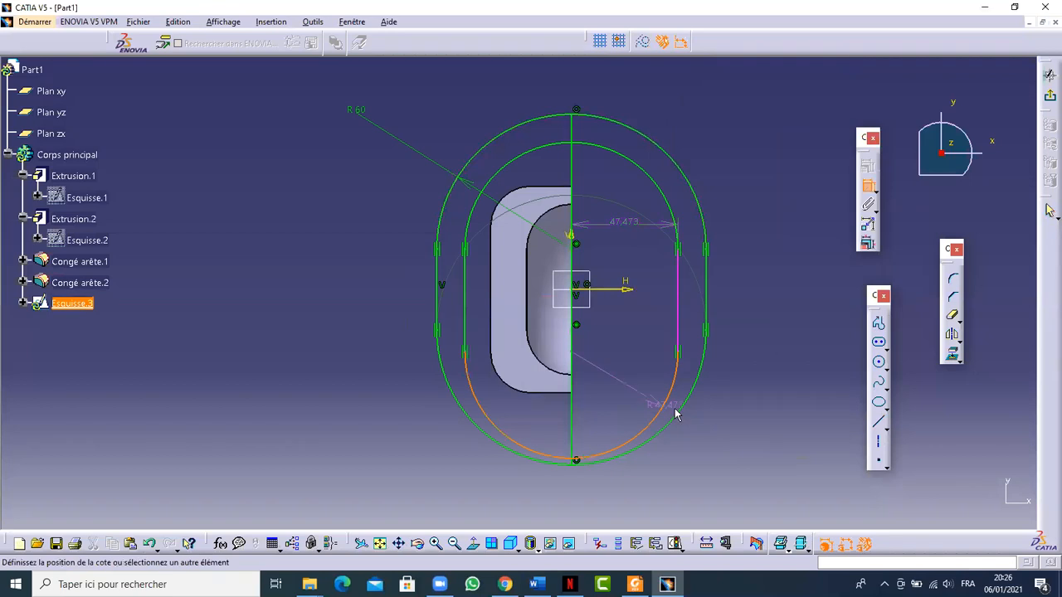
pyautogui.click(679, 419)
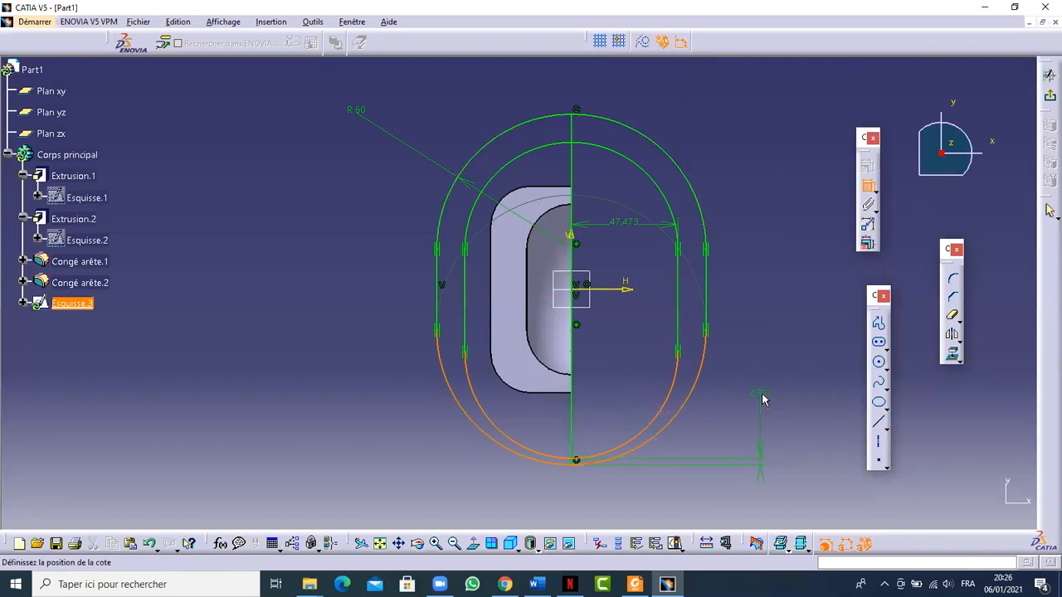
pyautogui.rightClick(763, 400)
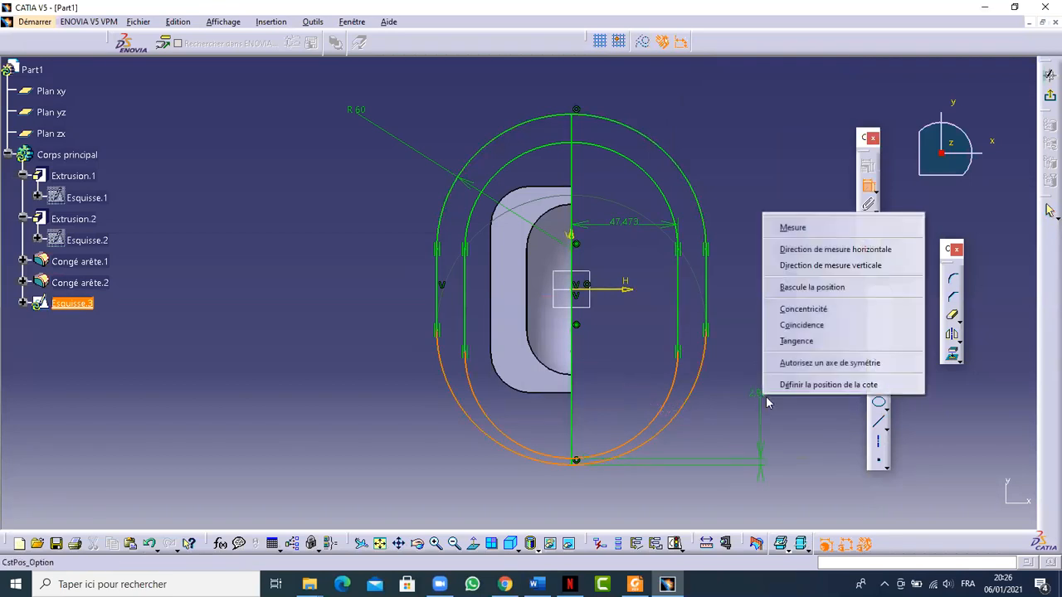
pyautogui.click(817, 326)
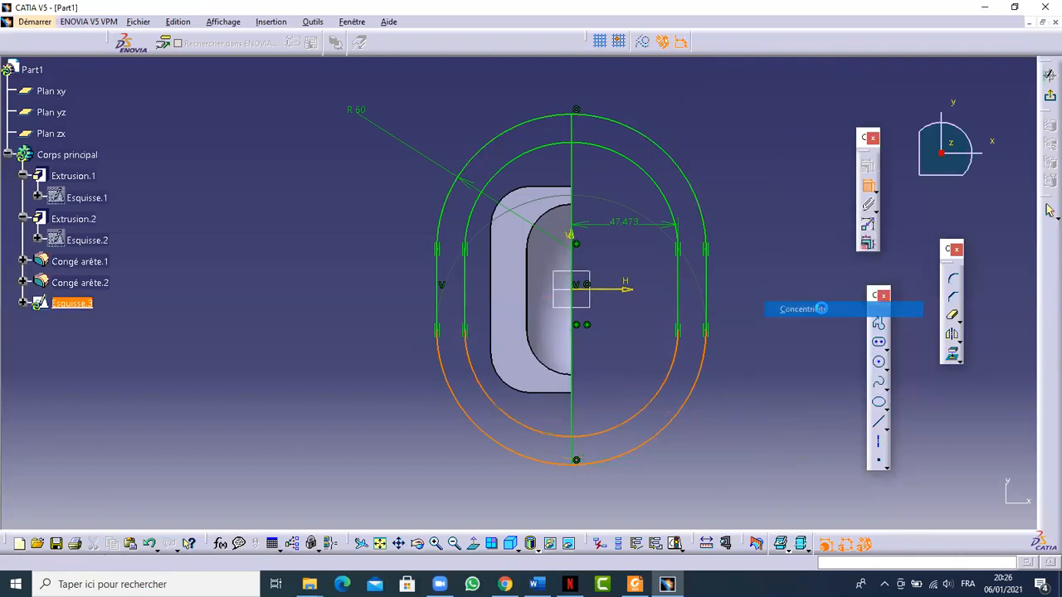
pyautogui.press('Escape')
# Step: Replace the inner oblong's horizontal half-width dimension with a radius dimension on its upper arc
pyautogui.click(628, 224)
pyautogui.press('Delete')
pyautogui.click(868, 182)
pyautogui.click(497, 173)
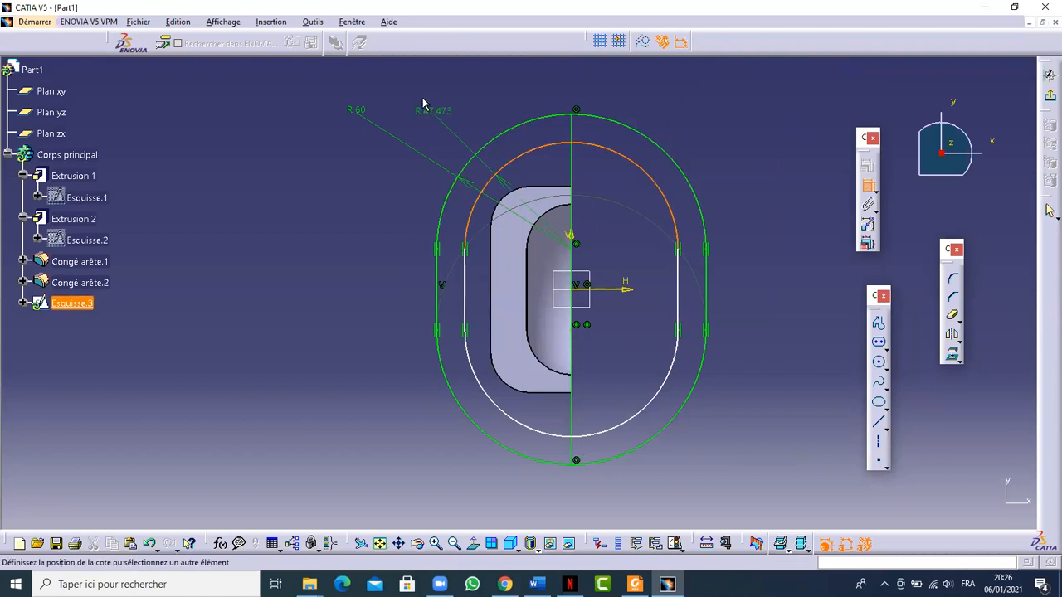
pyautogui.click(412, 88)
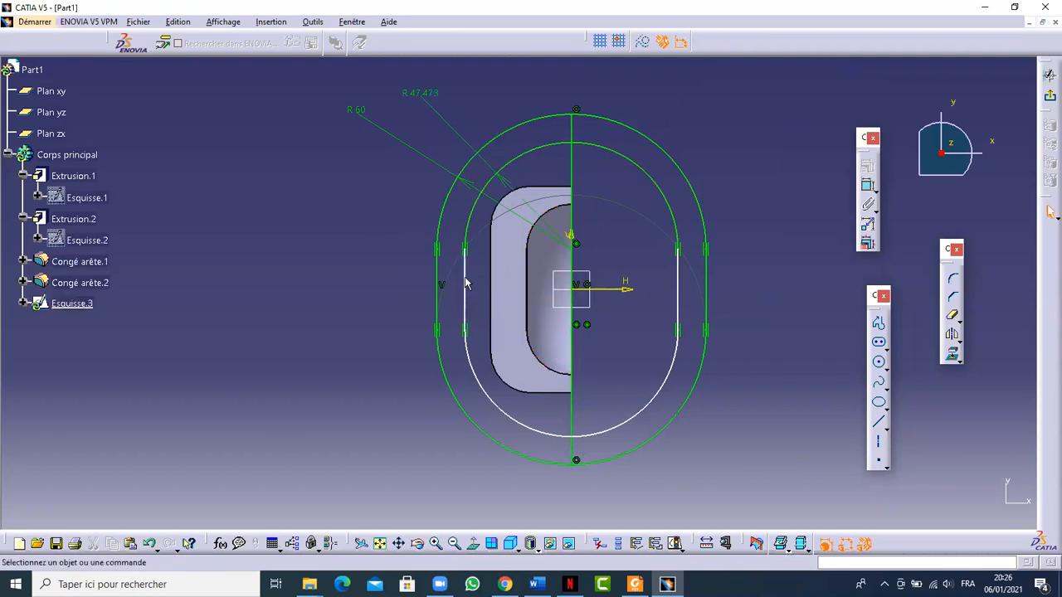
# Step: Circle the R47 dimension on the PIECE 30.pdf drawing in Foxit Reader, and set the inner oblong's radius to 47 mm in CATIA
pyautogui.click(634, 584)
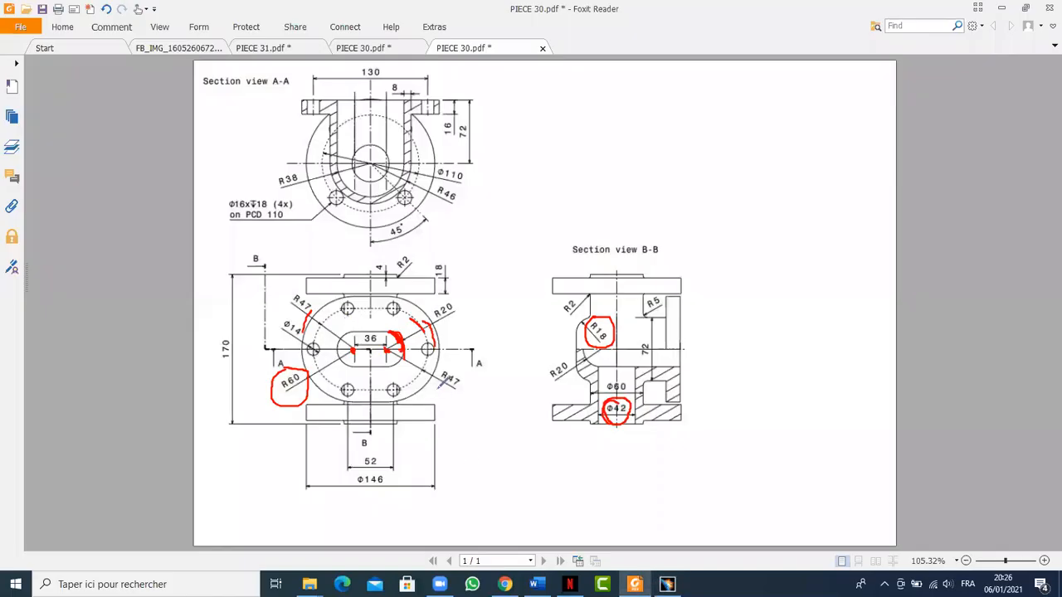
pyautogui.moveTo(444, 368); pyautogui.dragTo(464, 399)
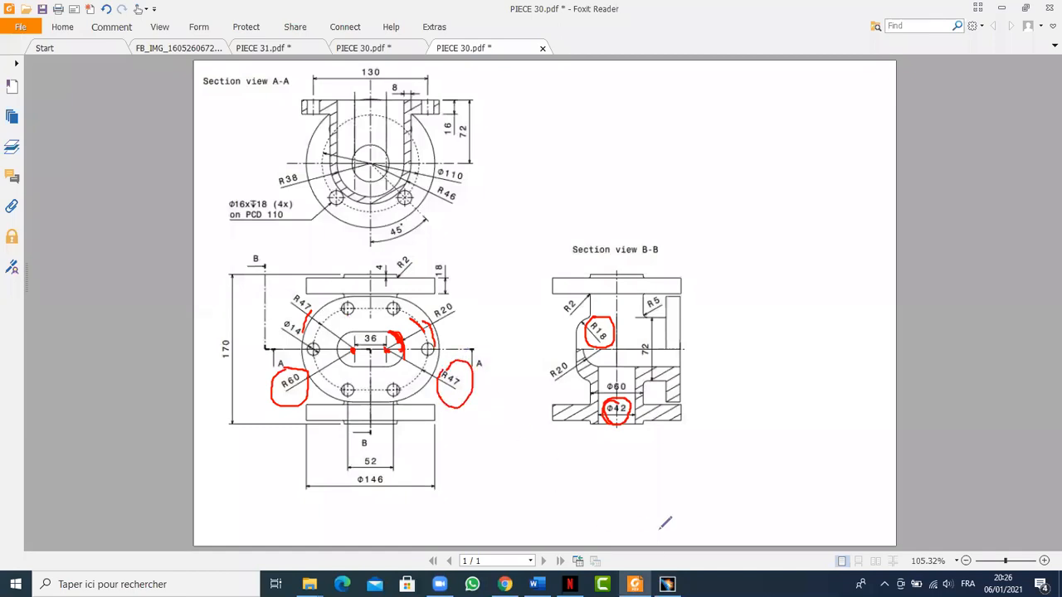
pyautogui.click(668, 583)
pyautogui.doubleClick(425, 93)
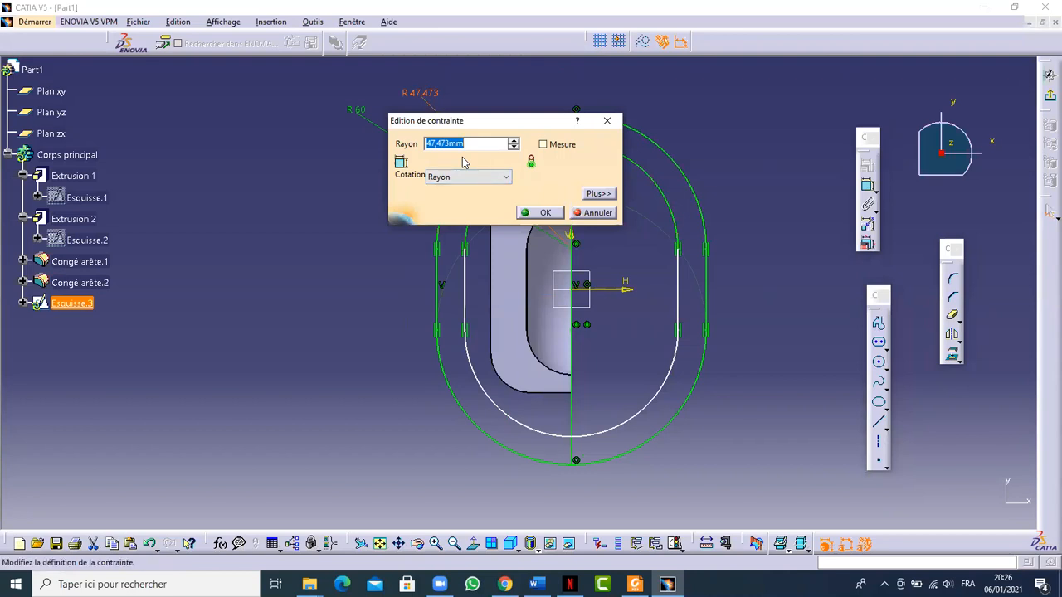
pyautogui.write('47')
pyautogui.click(539, 212)
# Step: Apply a Verticality constraint to the inner oblong's left straight side
pyautogui.click(467, 274)
pyautogui.click(867, 165)
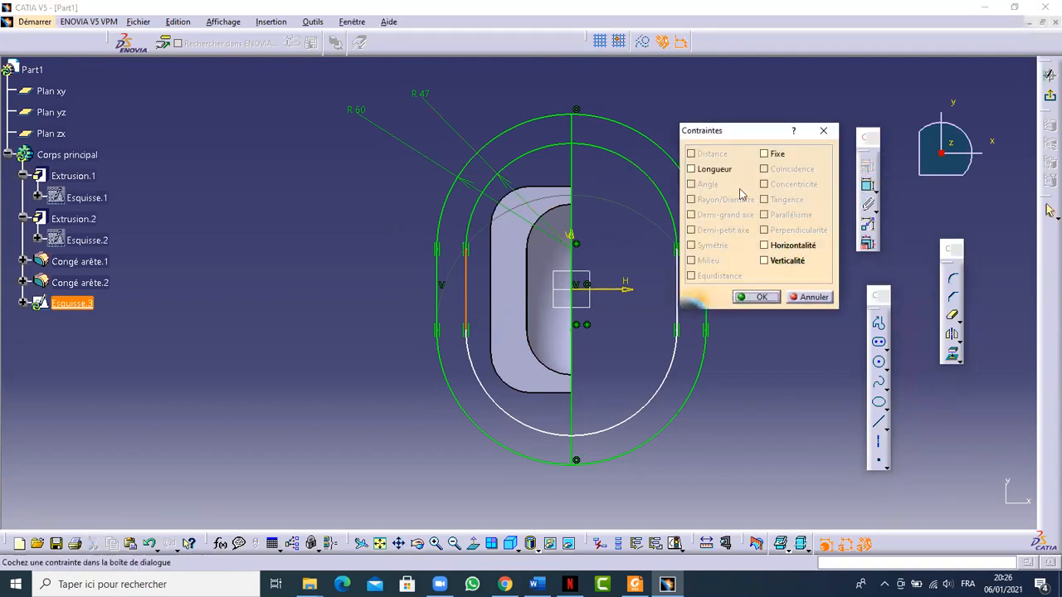
pyautogui.click(784, 261)
pyautogui.click(757, 297)
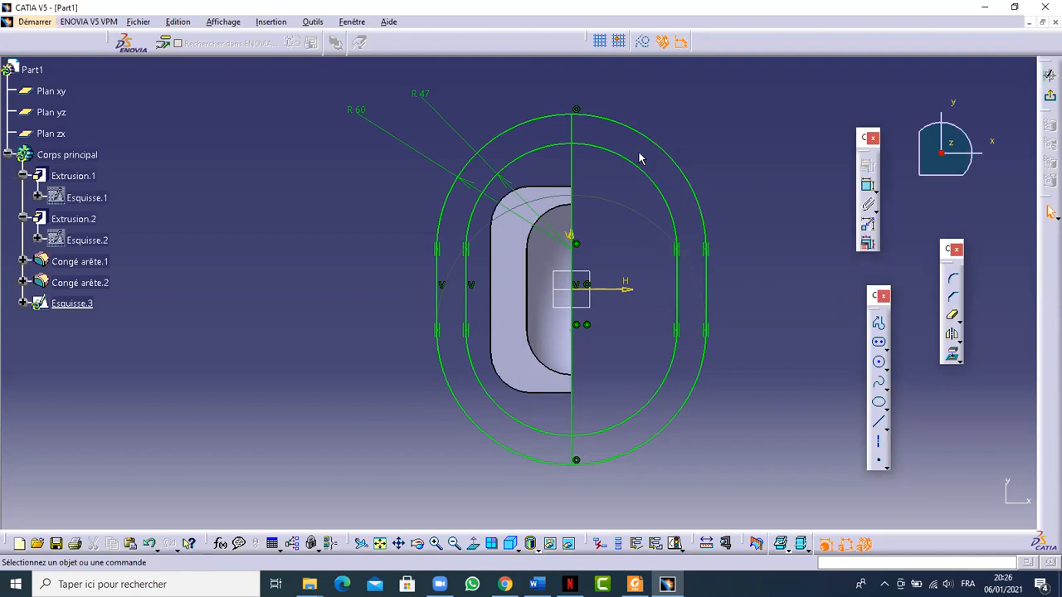
# Step: Convert the inner oblong's upper arc, left straight side and lower arc to construction elements
pyautogui.click(538, 150)
pyautogui.keyDown('ctrl'); pyautogui.click(467, 279); pyautogui.keyUp('ctrl')
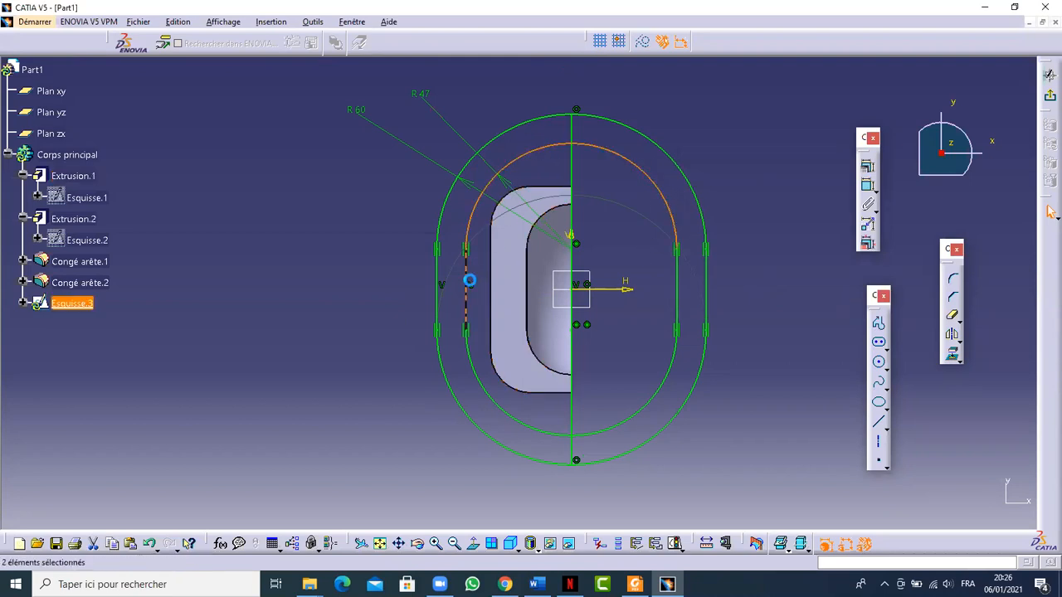
pyautogui.keyDown('ctrl'); pyautogui.click(515, 424); pyautogui.keyUp('ctrl')
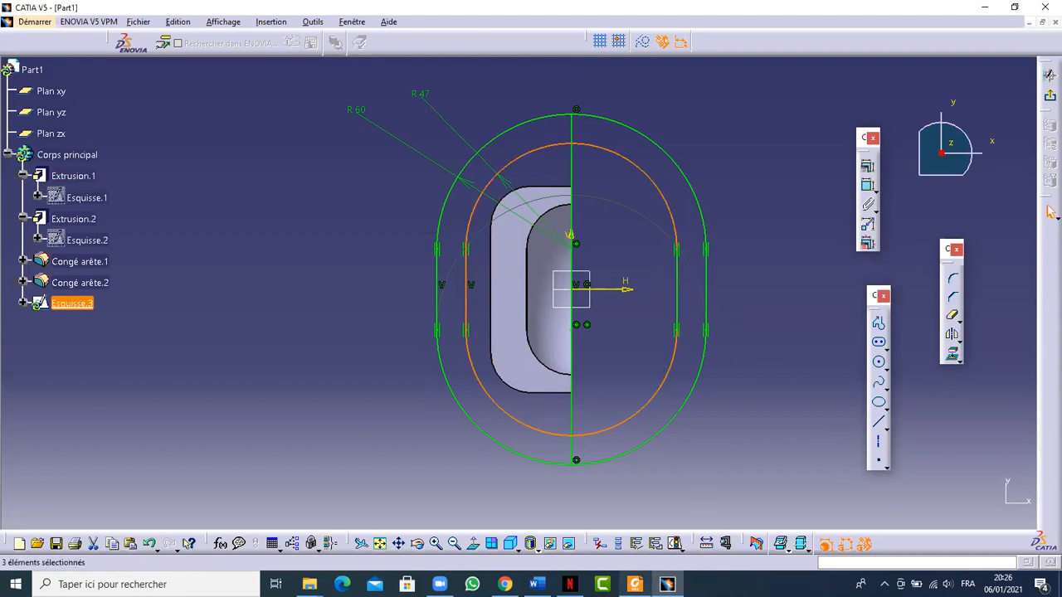
pyautogui.click(635, 584)
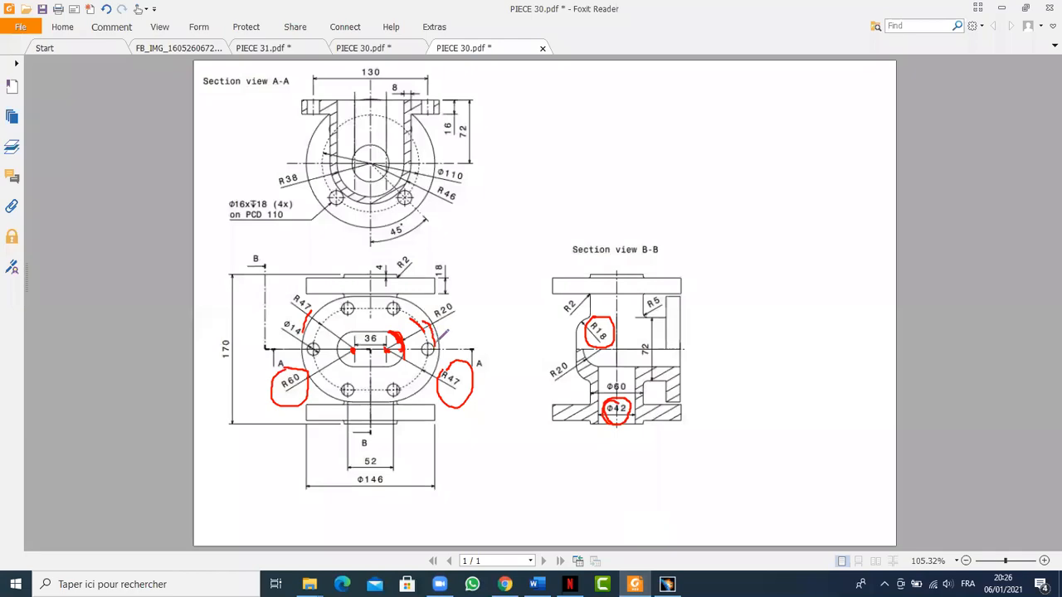
pyautogui.click(666, 584)
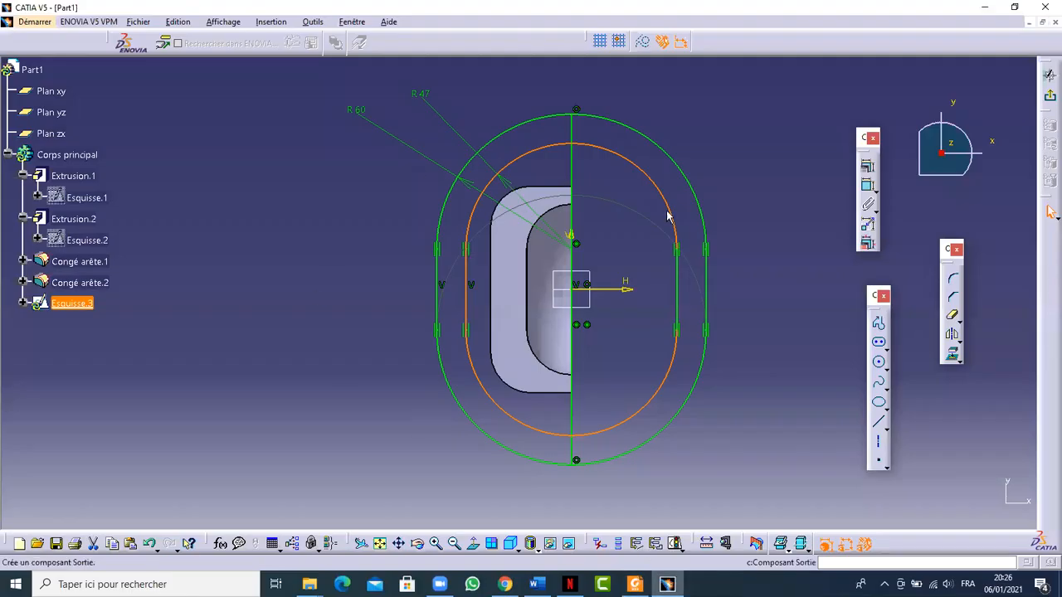
pyautogui.click(644, 43)
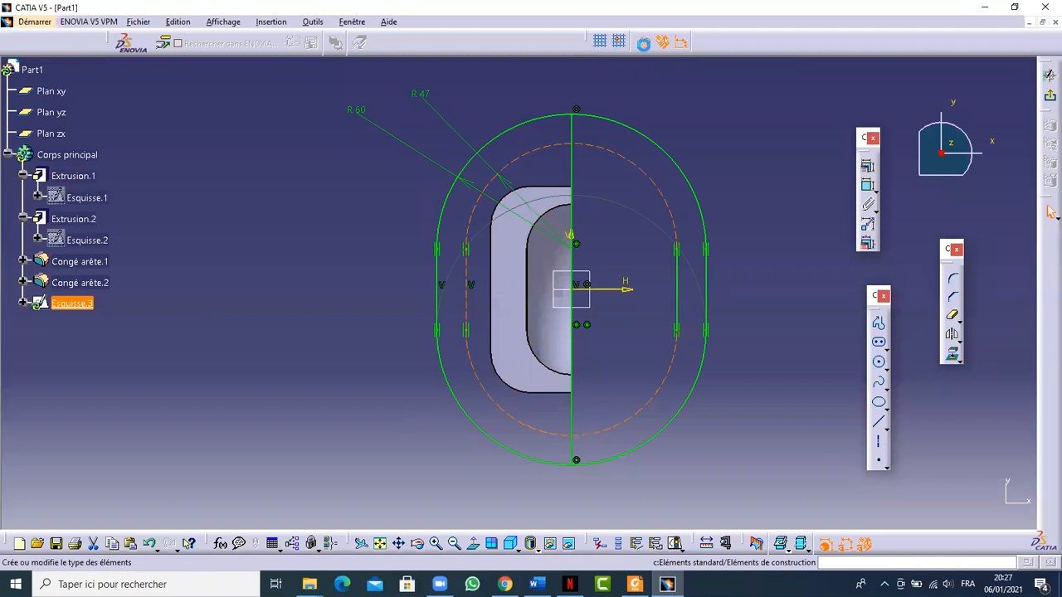
pyautogui.click(635, 210)
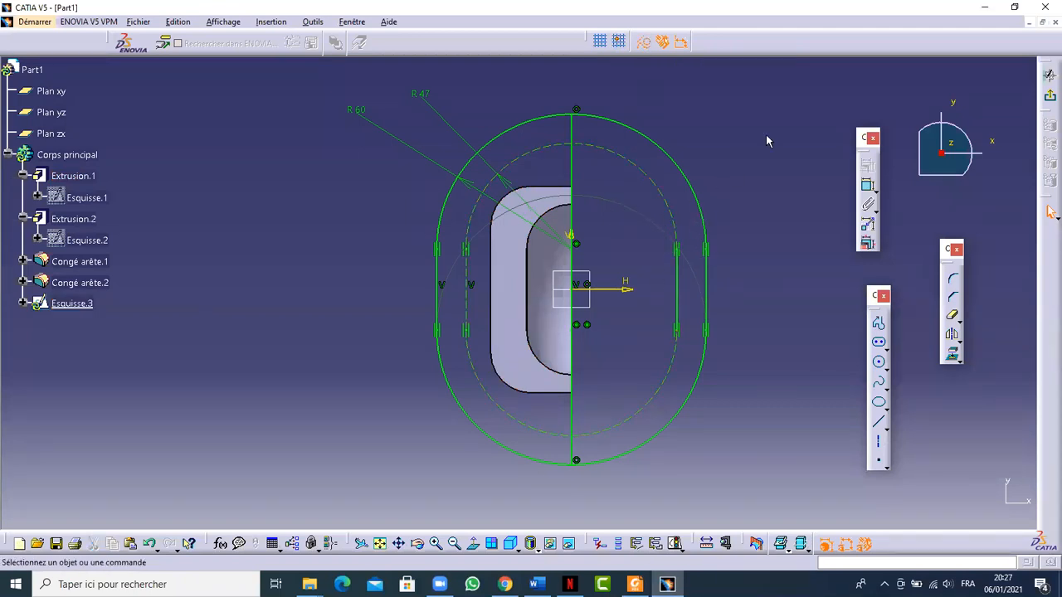
# Step: Examine the hole layout on the PIECE 30.pdf drawing in Foxit Reader and compare it with the CATIA sketch
pyautogui.click(634, 584)
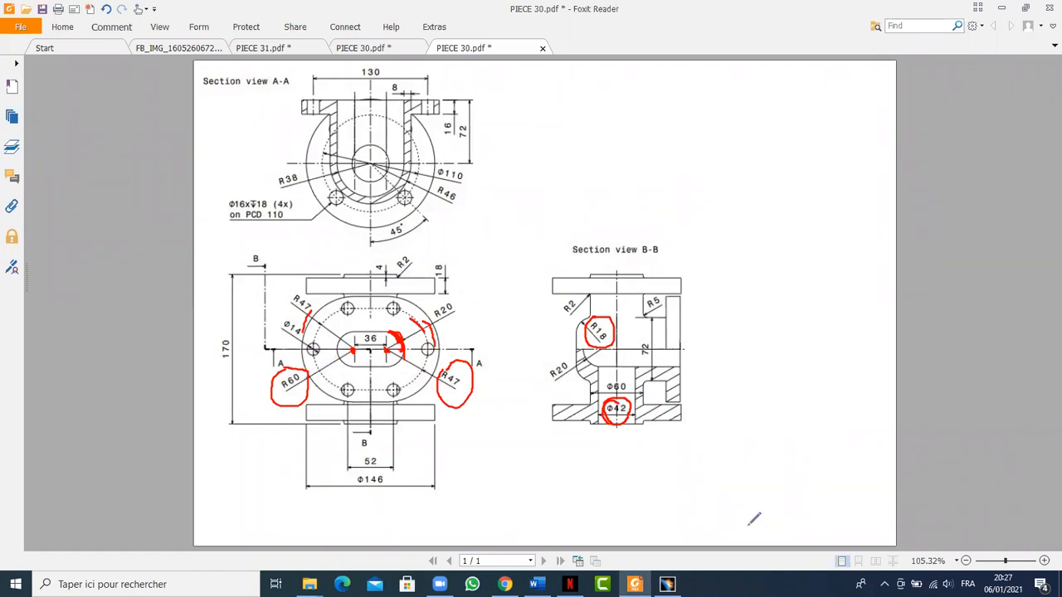
pyautogui.click(667, 584)
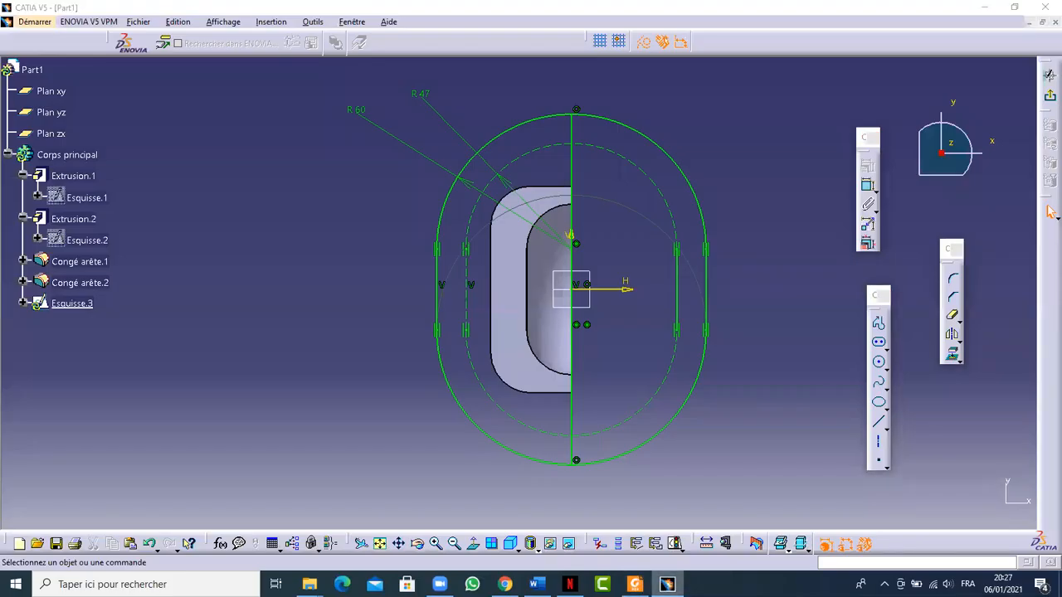
pyautogui.click(667, 584)
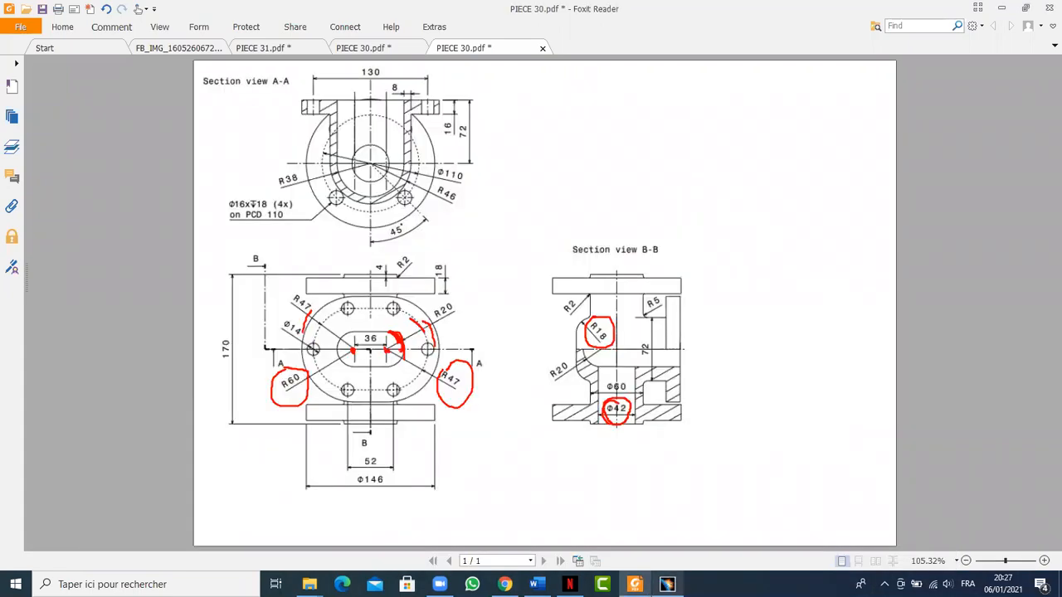
pyautogui.click(667, 584)
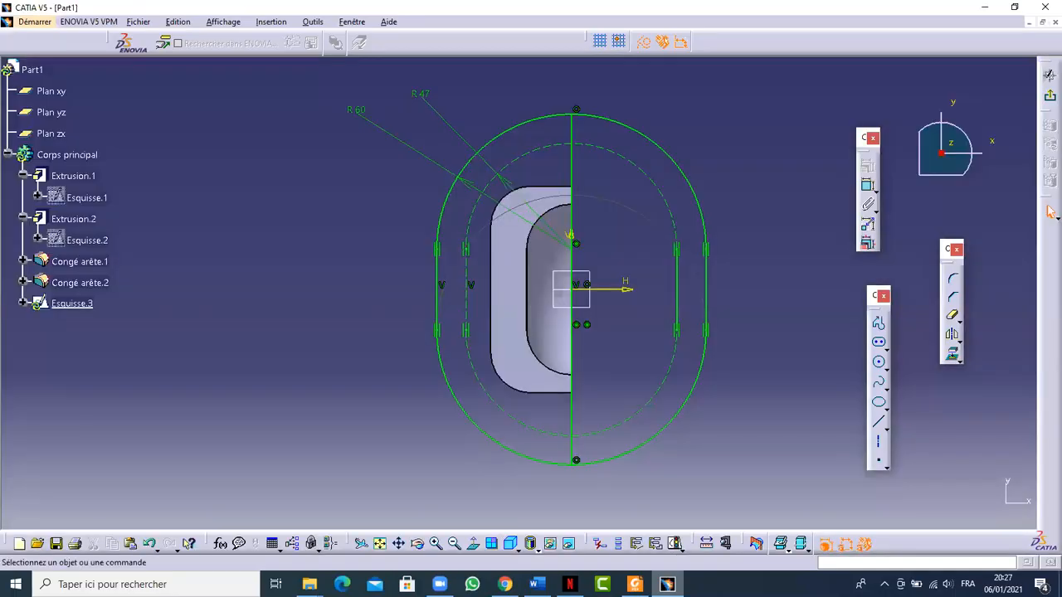
pyautogui.click(667, 584)
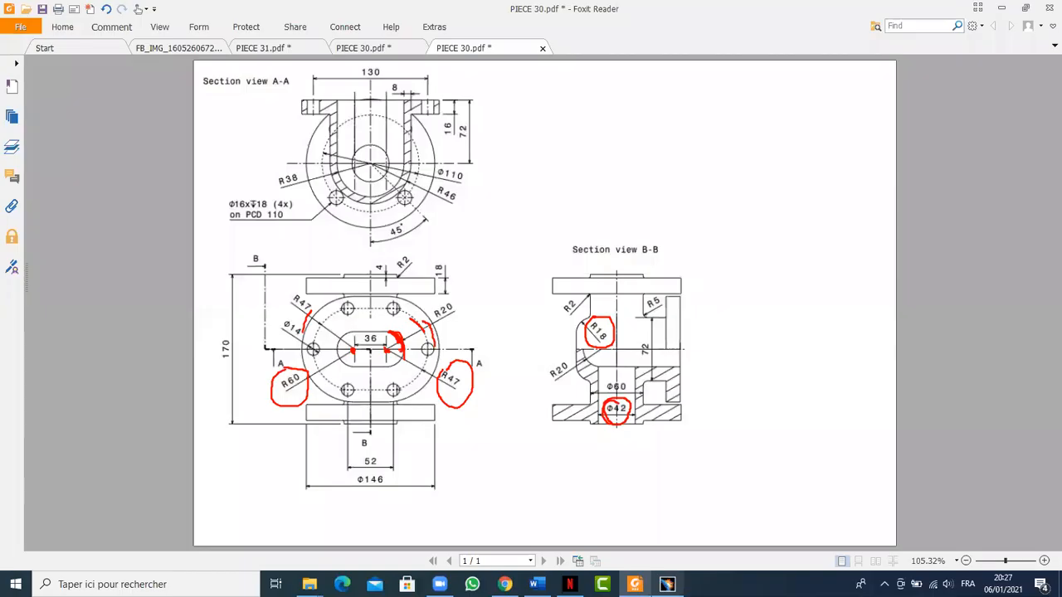
pyautogui.click(667, 584)
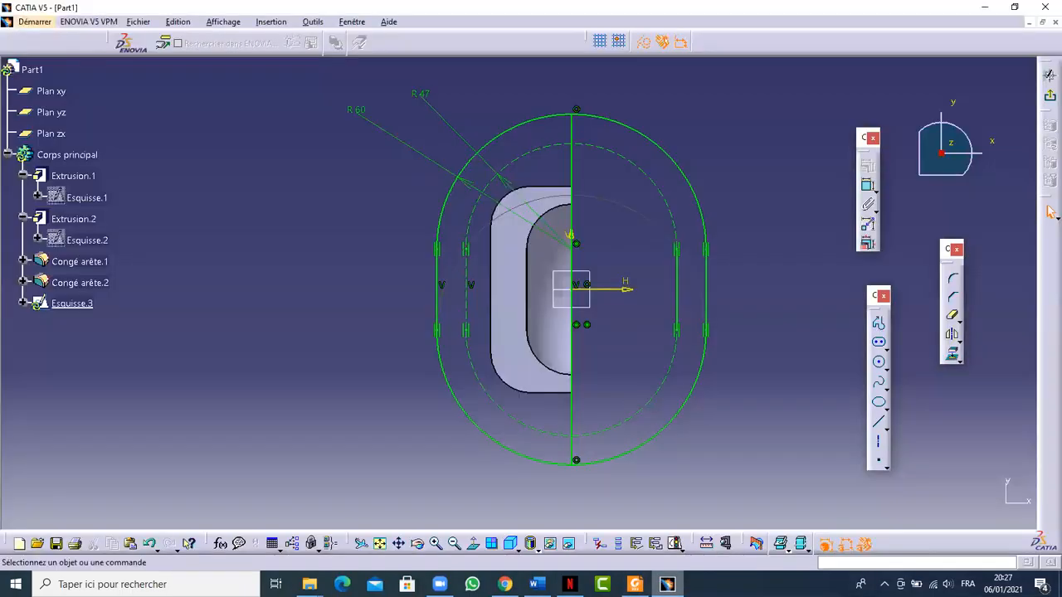
pyautogui.click(667, 583)
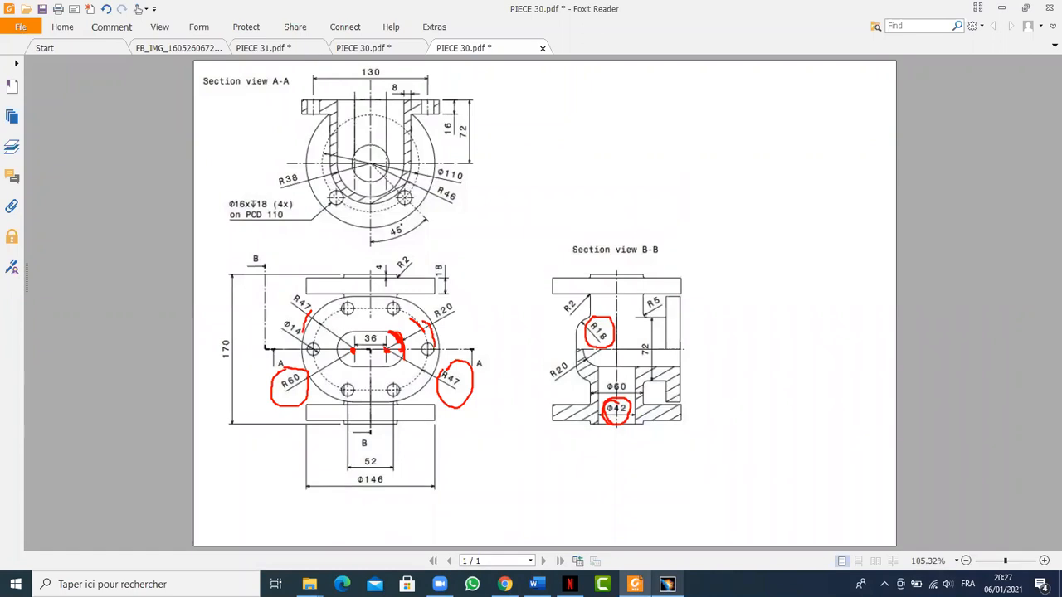
pyautogui.click(667, 584)
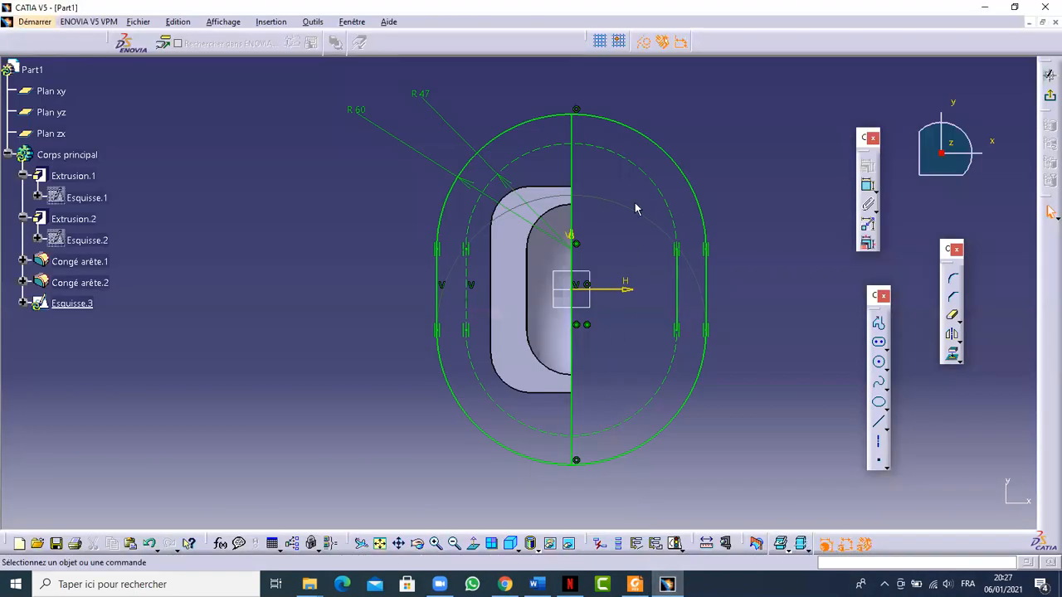
# Step: Draw a circle about 20 mm in diameter centred at the top of the construction oblong, and convert it to a standard element
pyautogui.click(880, 365)
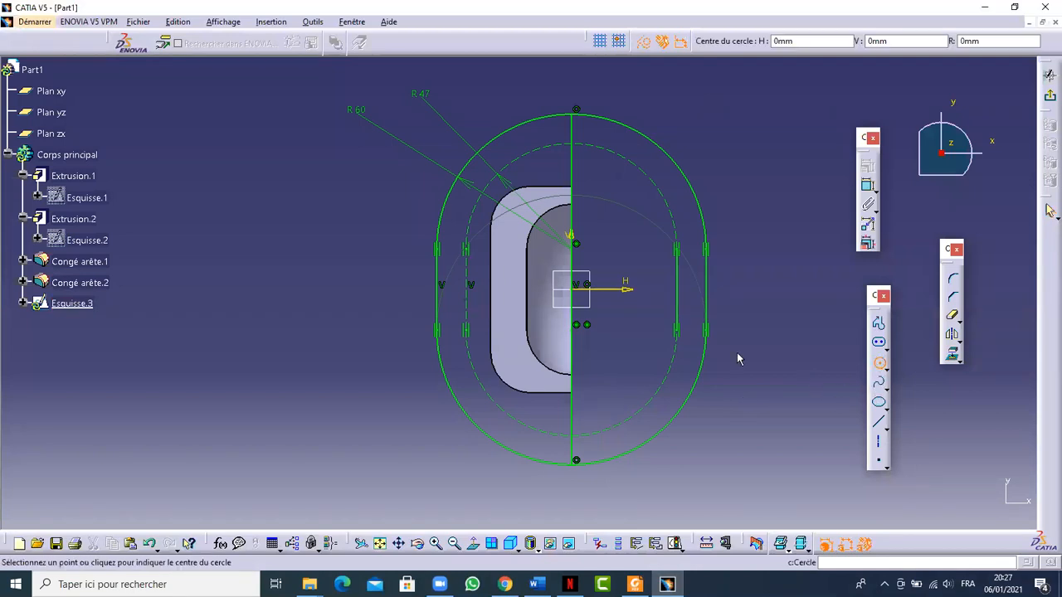
pyautogui.click(572, 145)
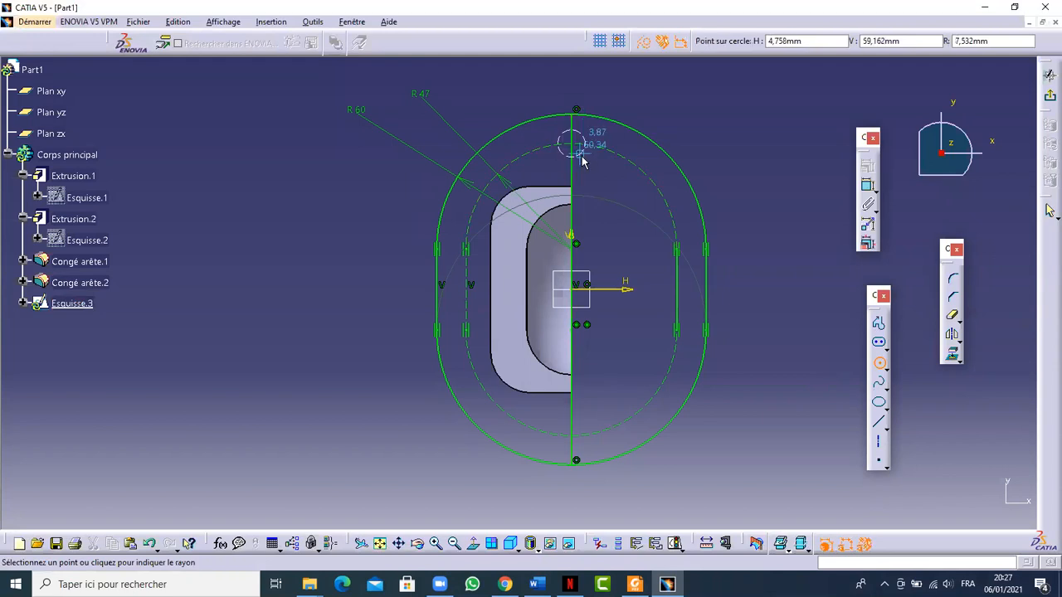
pyautogui.click(585, 162)
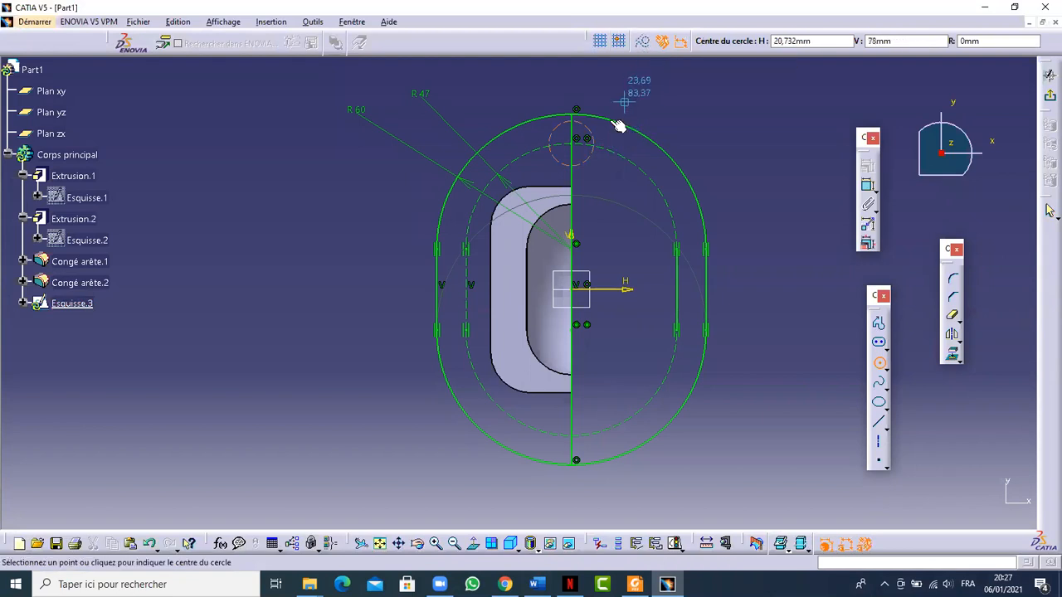
pyautogui.press('Escape')
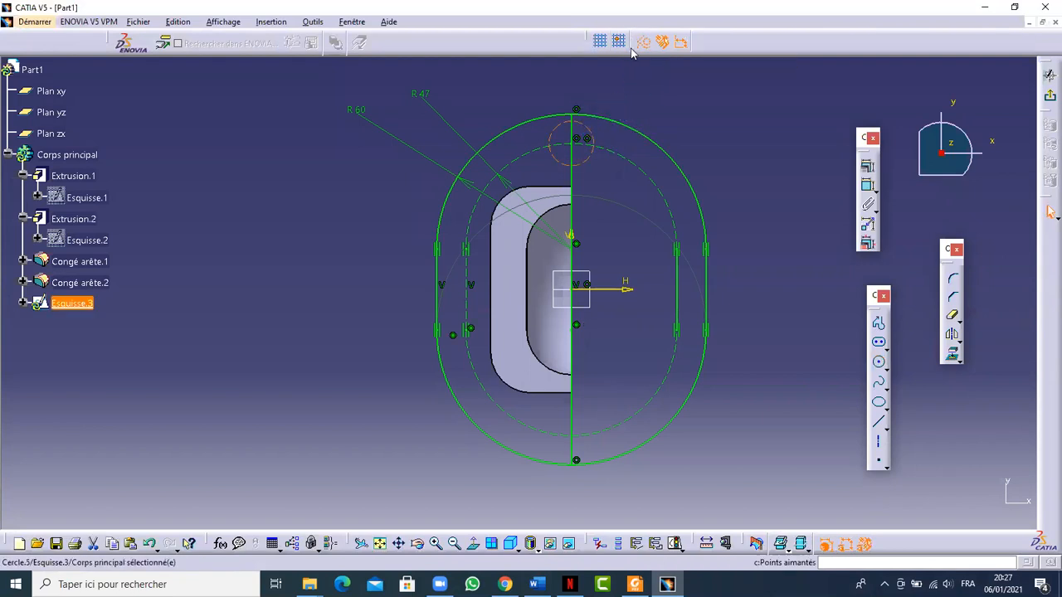
pyautogui.click(647, 90)
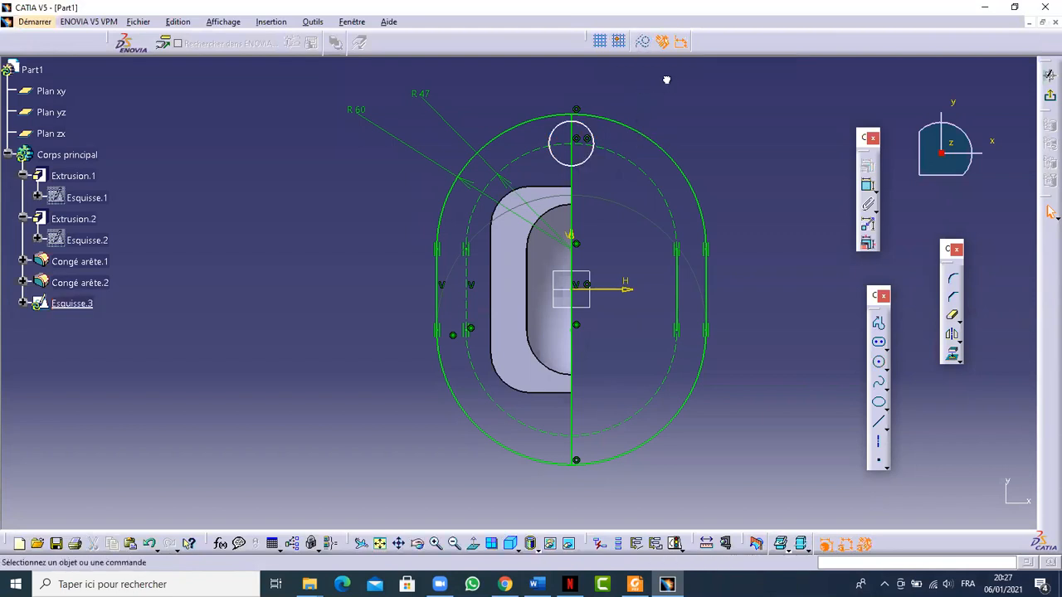
# Step: Dimension the diameter of the hole circle at the top of the construction oblong
pyautogui.click(867, 186)
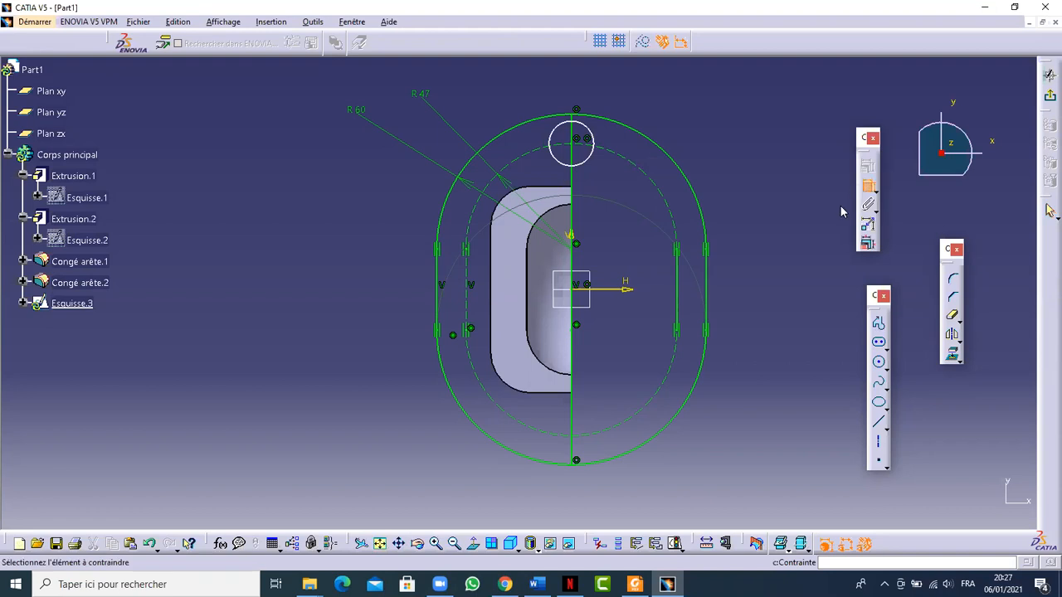
pyautogui.click(599, 139)
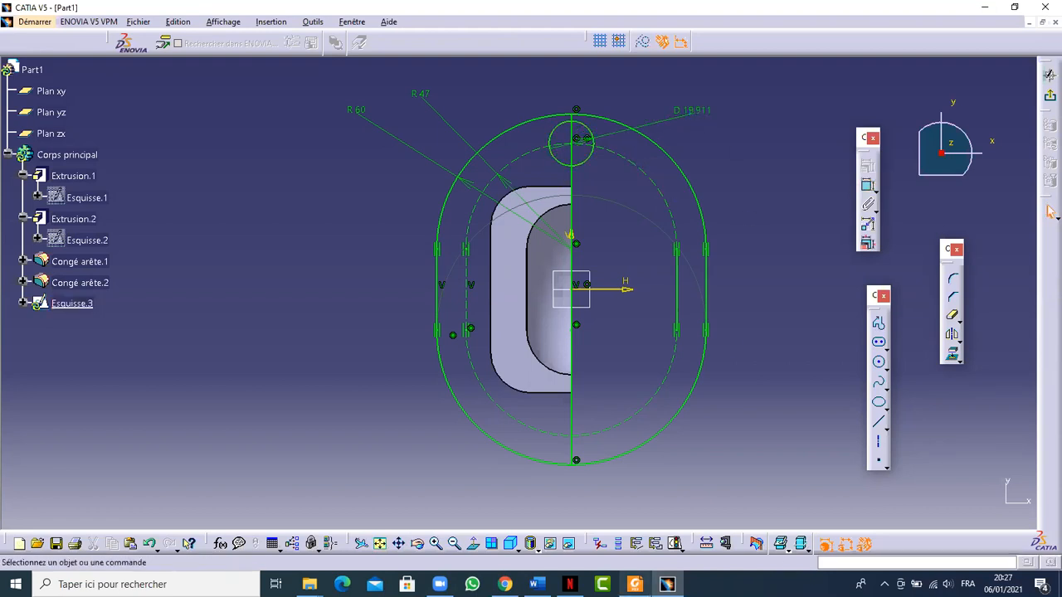
# Step: Check the bolt-hole size on the PIECE 30.pdf drawing in Foxit Reader, and set the top hole's diameter to 14 mm in CATIA
pyautogui.click(635, 584)
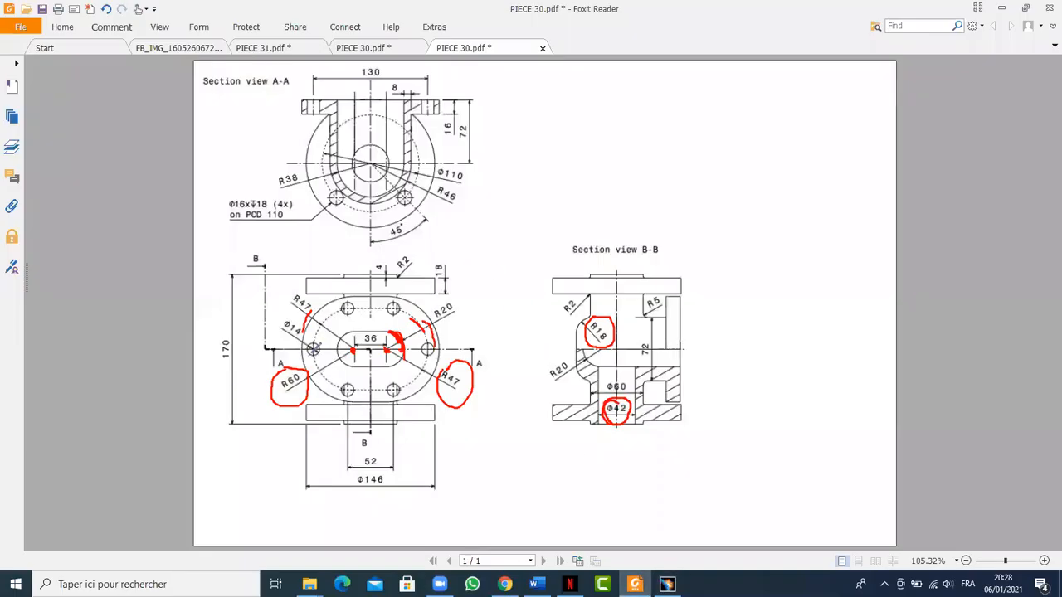
pyautogui.moveTo(306, 325); pyautogui.dragTo(309, 315)
pyautogui.click(667, 584)
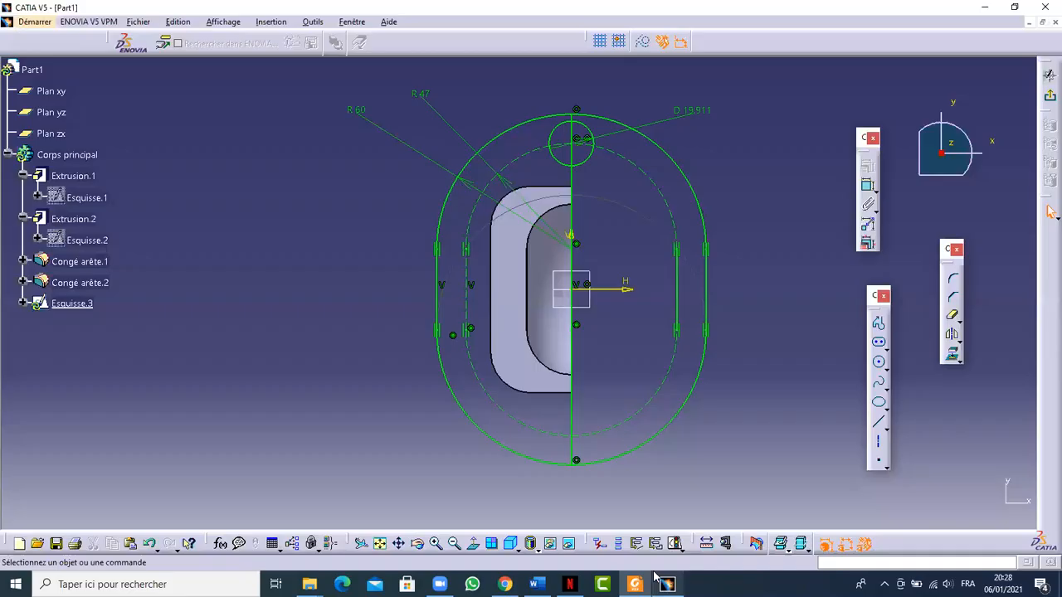
pyautogui.doubleClick(708, 111)
pyautogui.write('14')
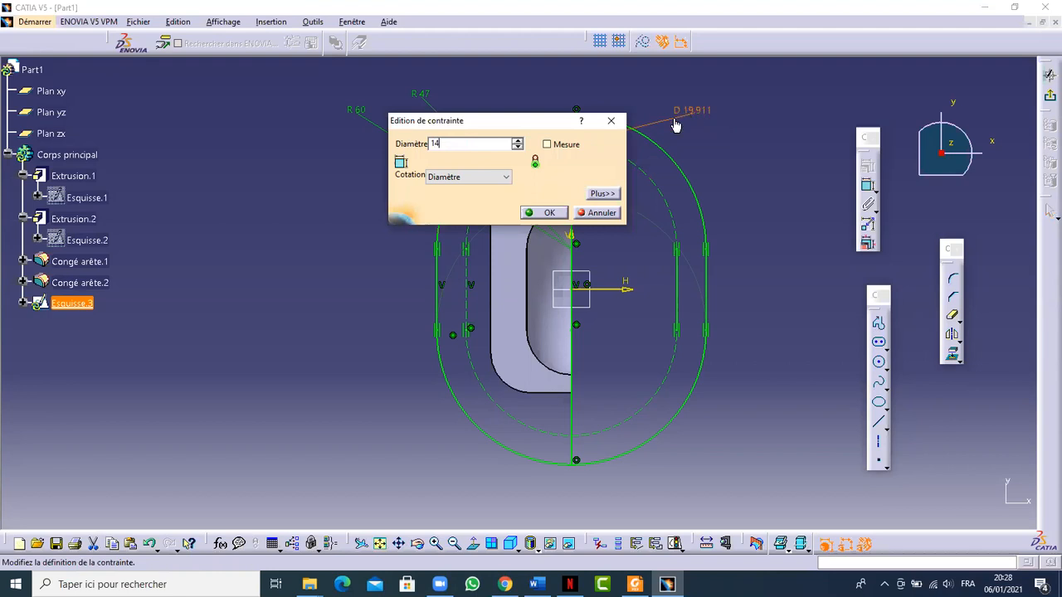
pyautogui.click(552, 211)
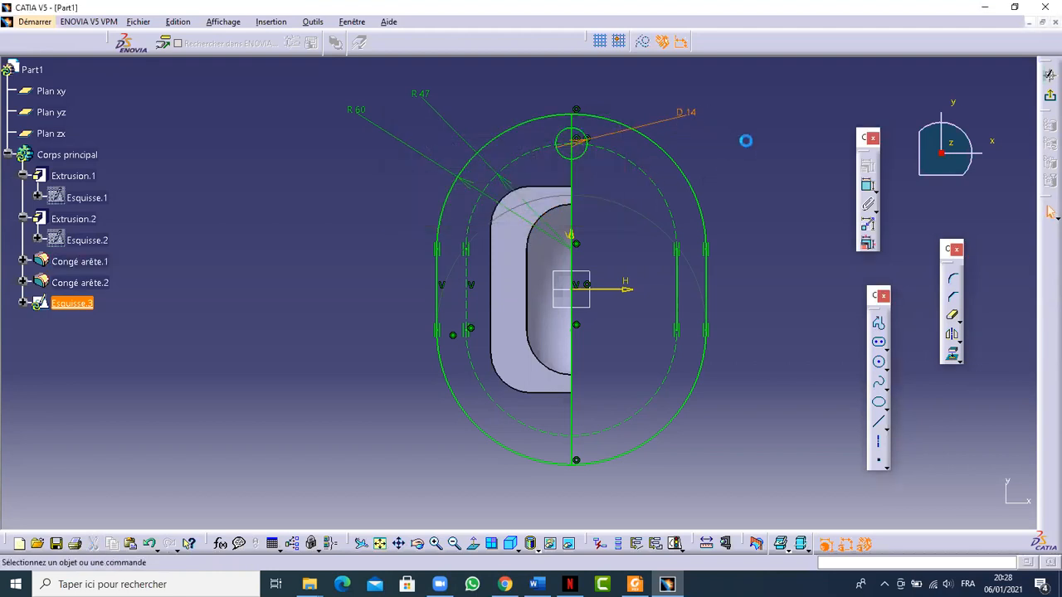
# Step: Mirror the 14 mm hole circle at the top of the construction oblong about the horizontal axis
pyautogui.click(585, 151)
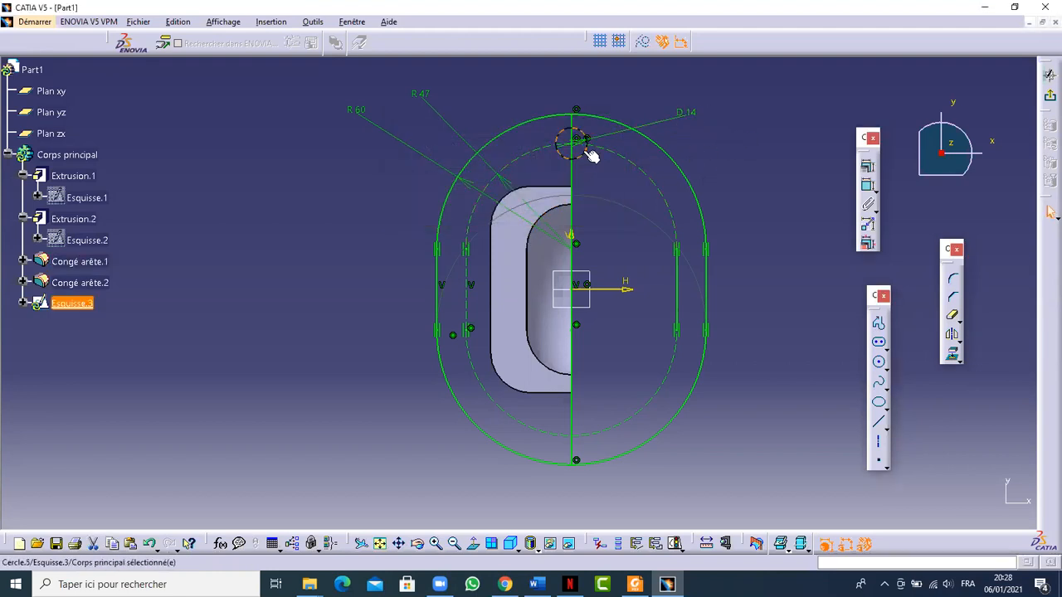
pyautogui.click(952, 334)
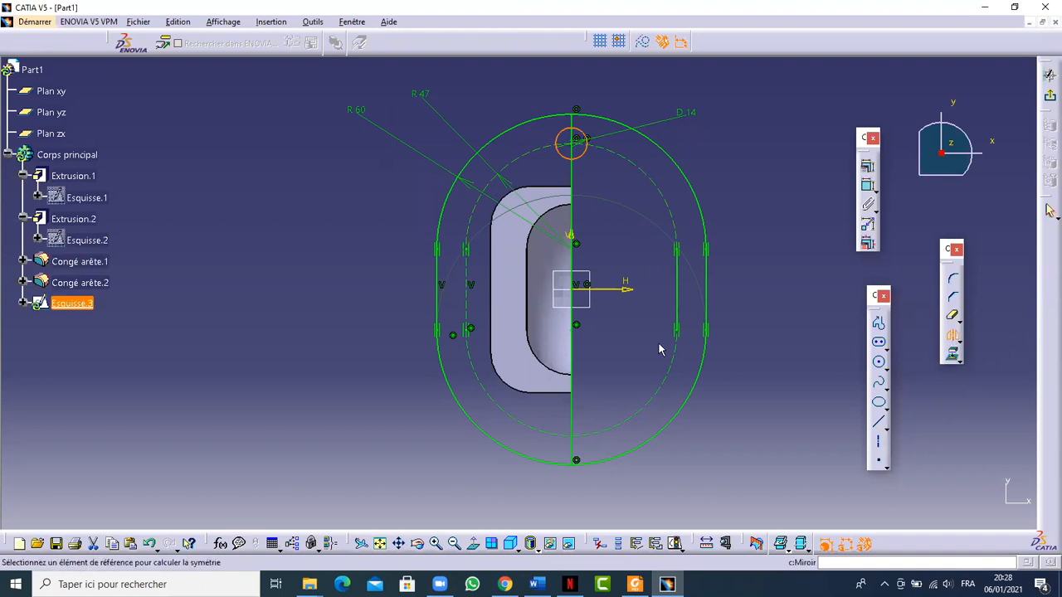
pyautogui.click(623, 288)
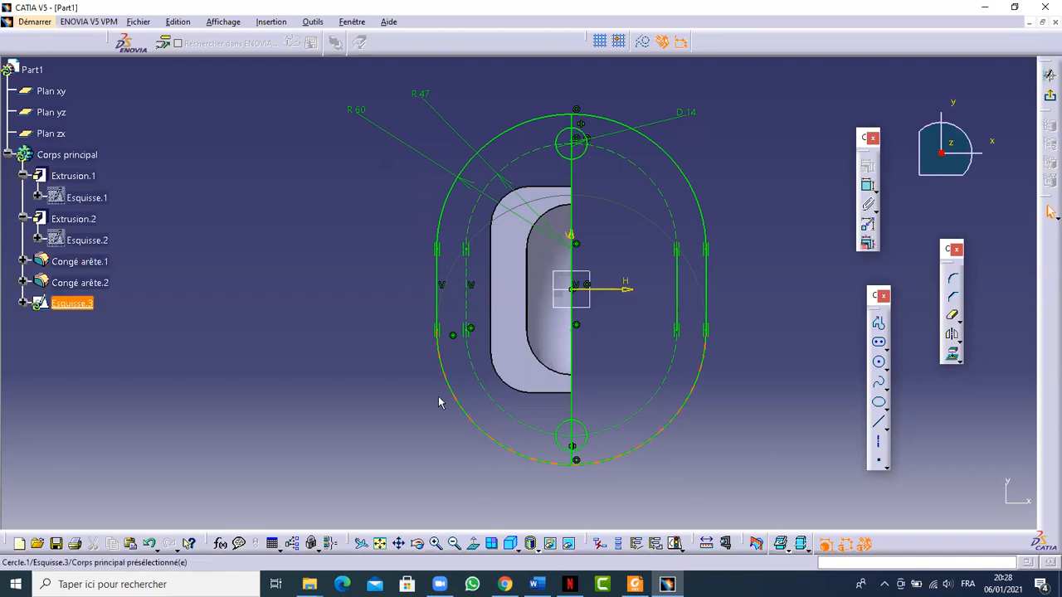
# Step: Draw a circle about 17.5 mm in diameter in the empty area left of the flange outline and dimension its diameter
pyautogui.click(873, 367)
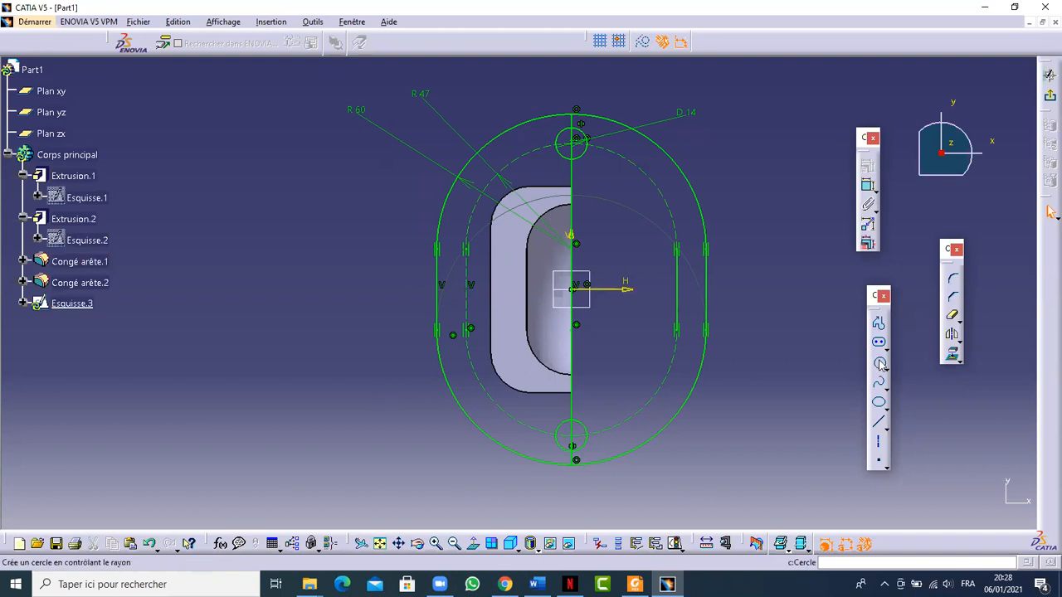
pyautogui.click(261, 156)
pyautogui.click(273, 174)
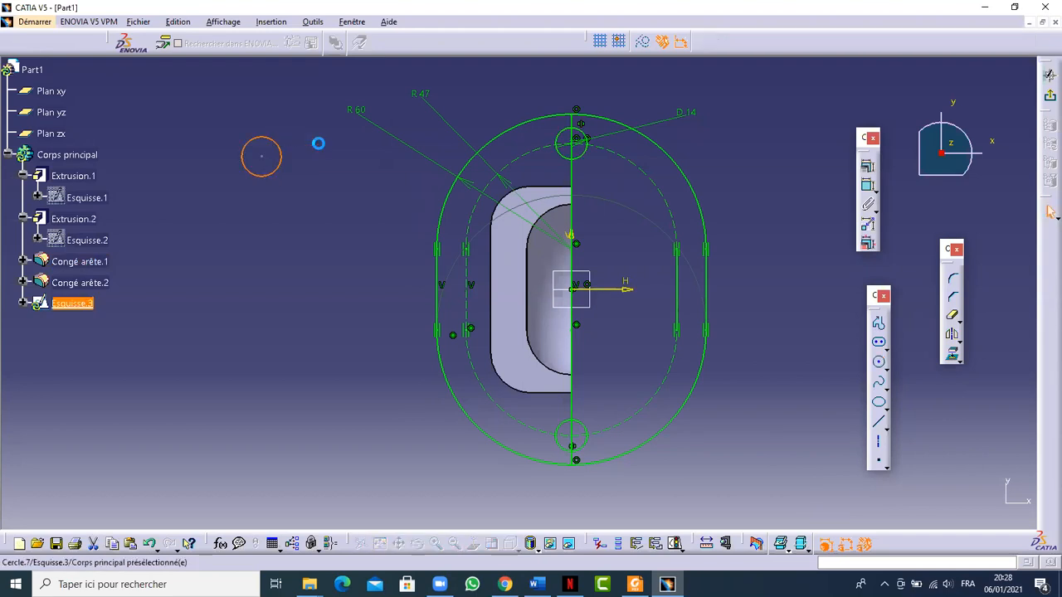
pyautogui.click(867, 184)
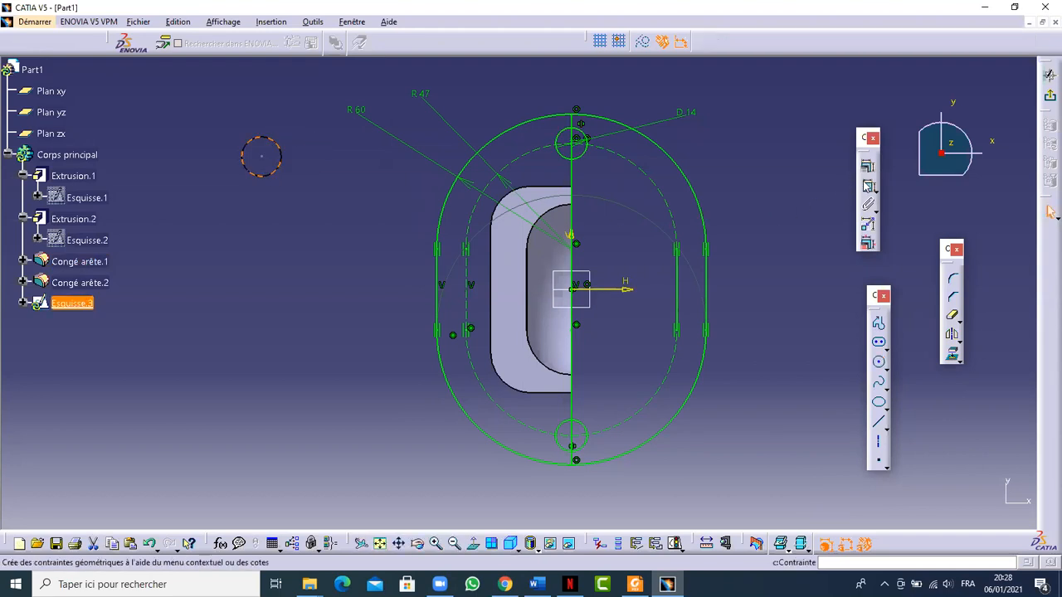
pyautogui.click(191, 184)
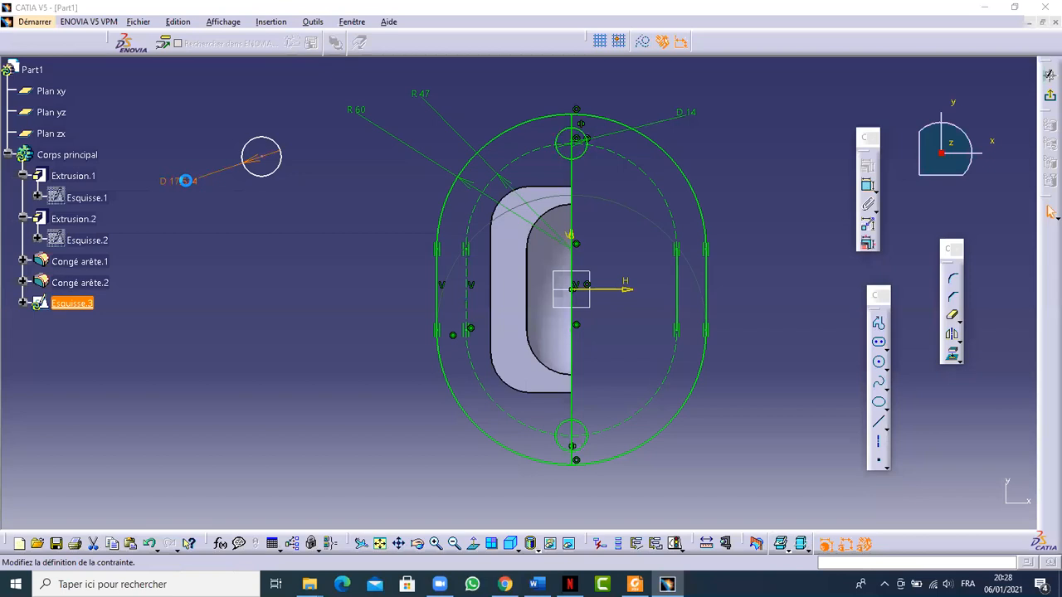
# Step: Set the loose circle's diameter to 14 mm and move the circle closer to the flange outline
pyautogui.doubleClick(181, 181)
pyautogui.write("&'")
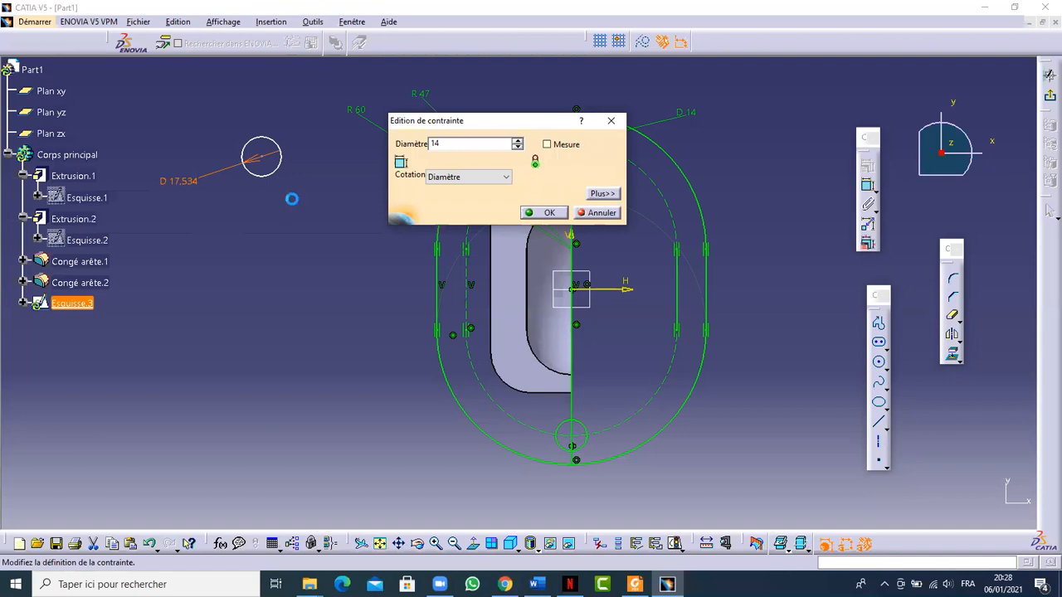
pyautogui.press('Return')
pyautogui.moveTo(251, 162); pyautogui.dragTo(357, 217)
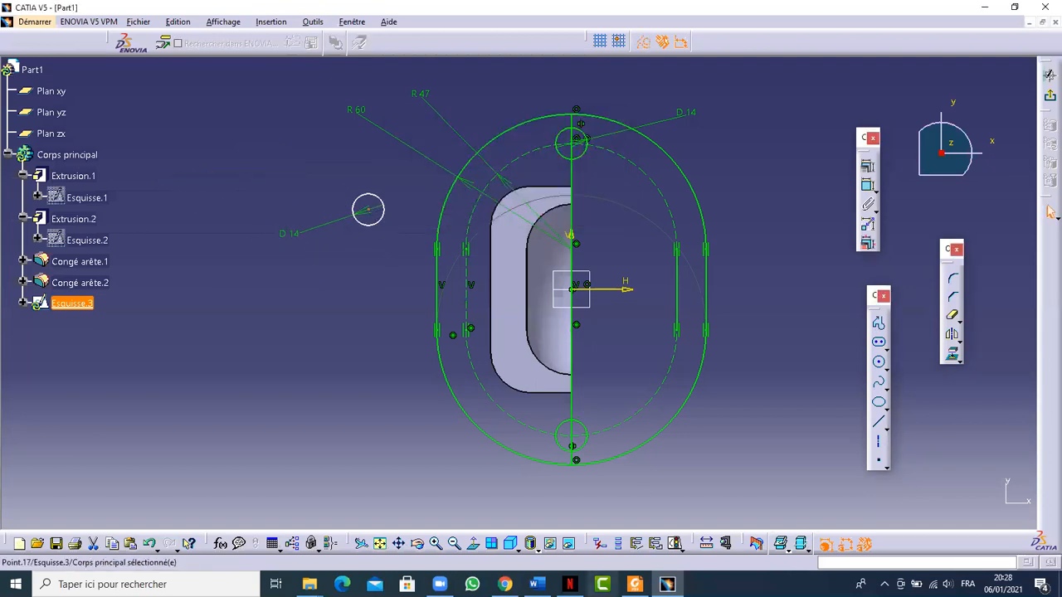
# Step: Check the side-hole spacing on the PIECE 30.pdf drawing, and mirror the loose 14 mm circle about the horizontal axis in CATIA
pyautogui.click(635, 584)
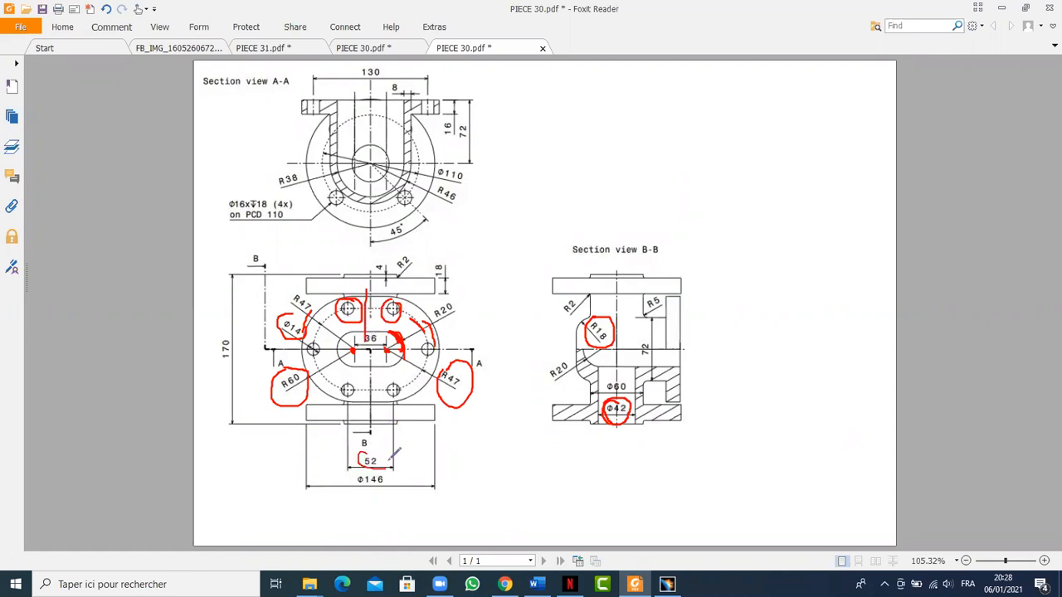
pyautogui.click(667, 584)
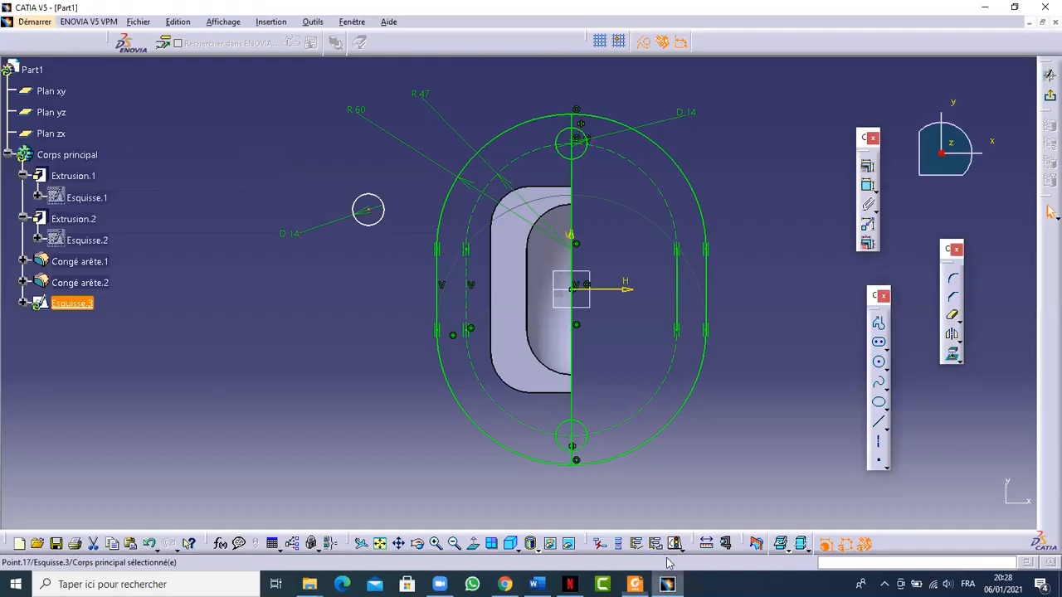
pyautogui.click(356, 202)
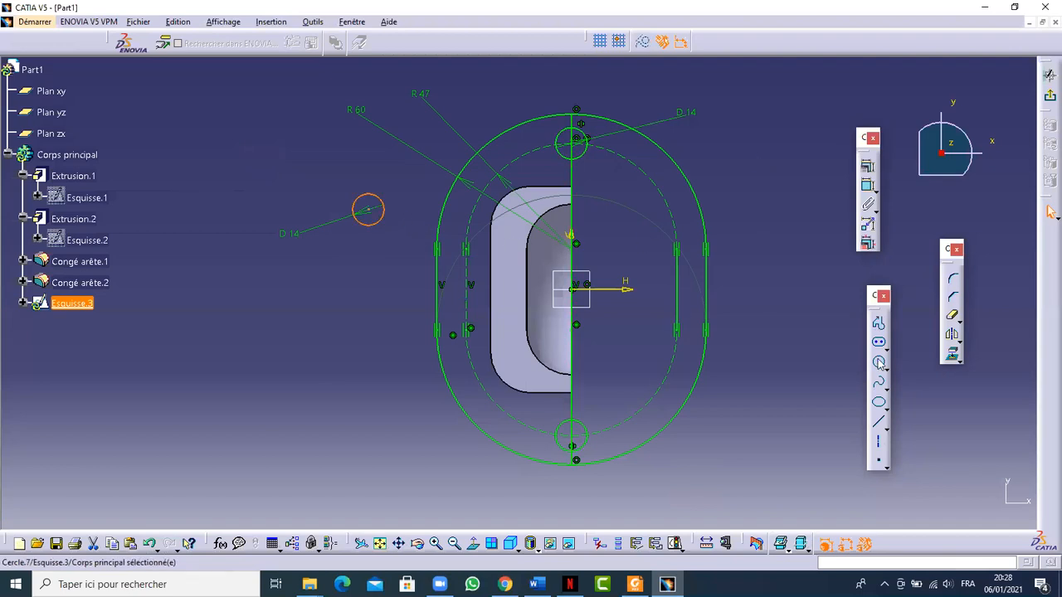
pyautogui.click(952, 336)
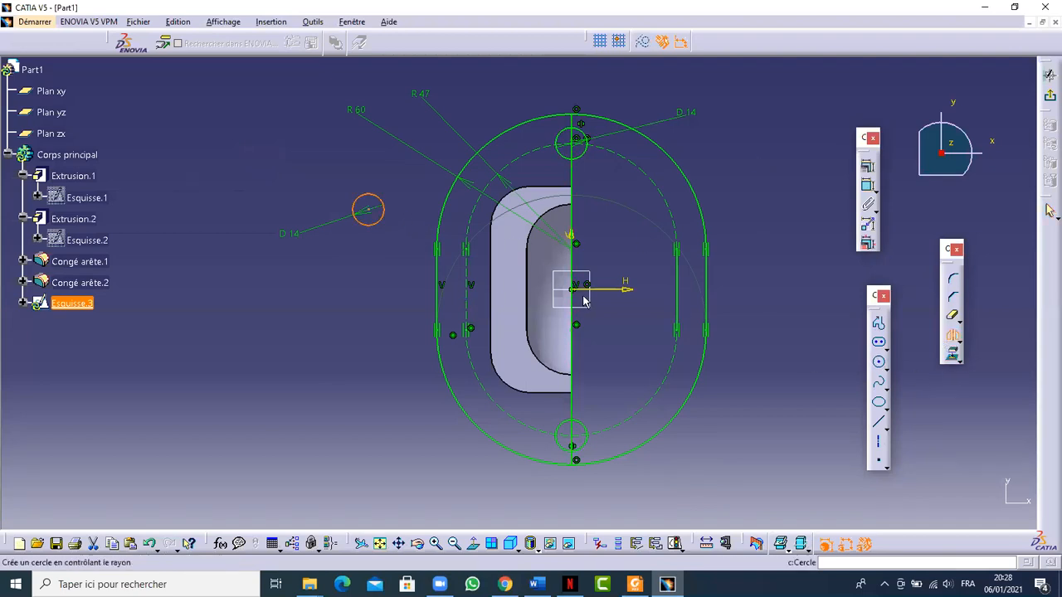
pyautogui.click(632, 290)
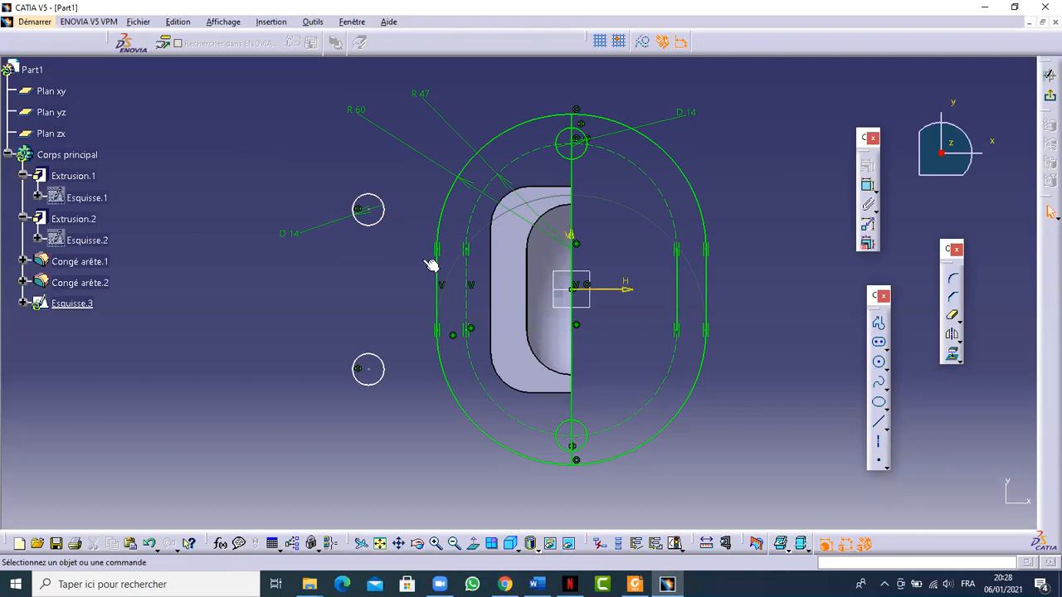
# Step: Constrain the upper loose circle's centre to be coincident with the construction oblong's left straight side
pyautogui.click(378, 211)
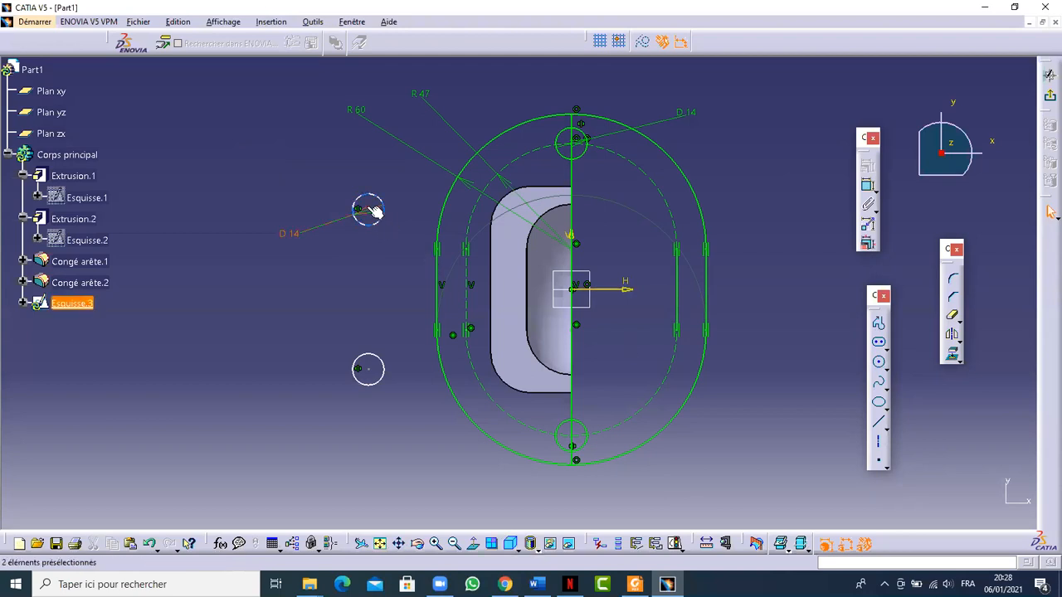
pyautogui.click(466, 274)
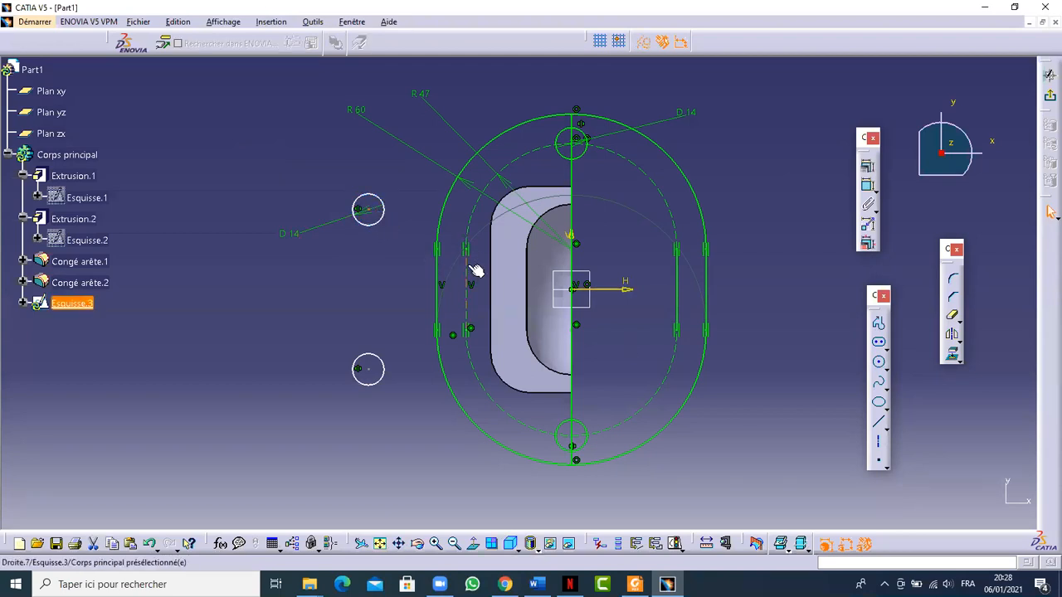
pyautogui.click(860, 166)
pyautogui.click(764, 169)
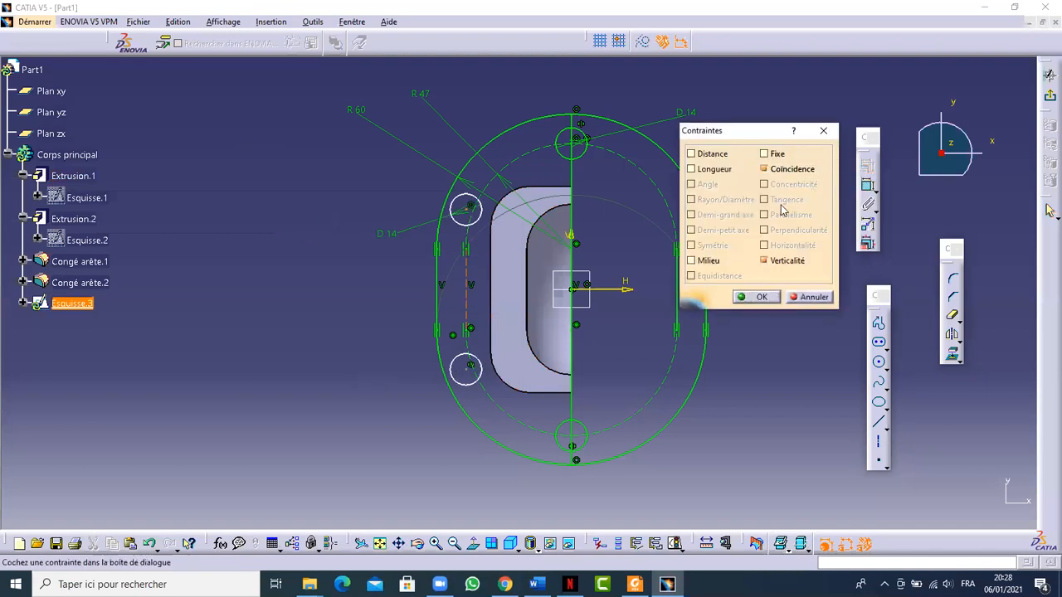
pyautogui.click(751, 297)
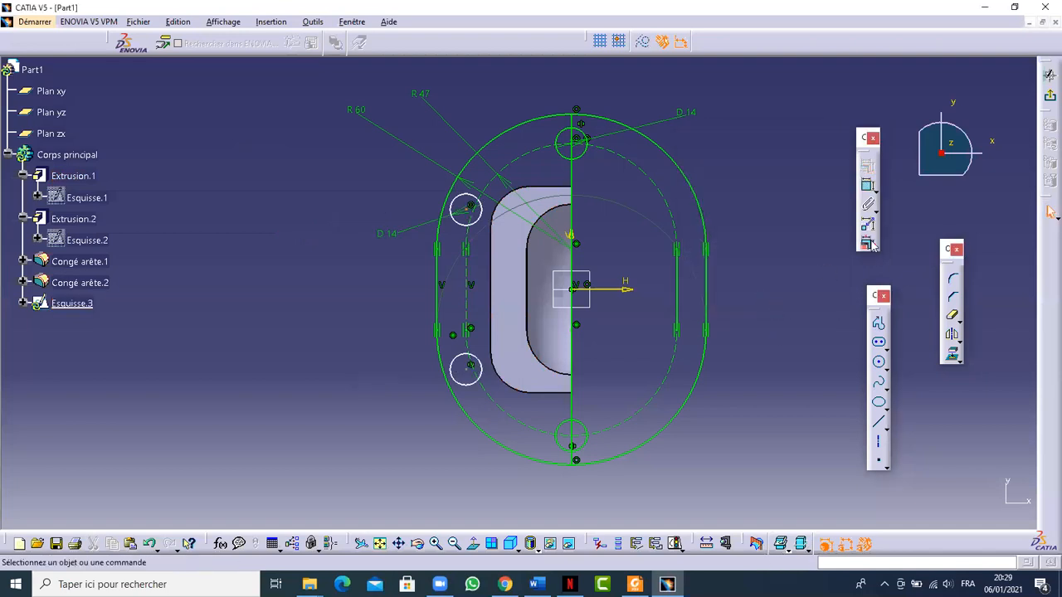
# Step: Dimension the vertical distance between the two left-hand hole centres and set it to 52 mm
pyautogui.click(868, 186)
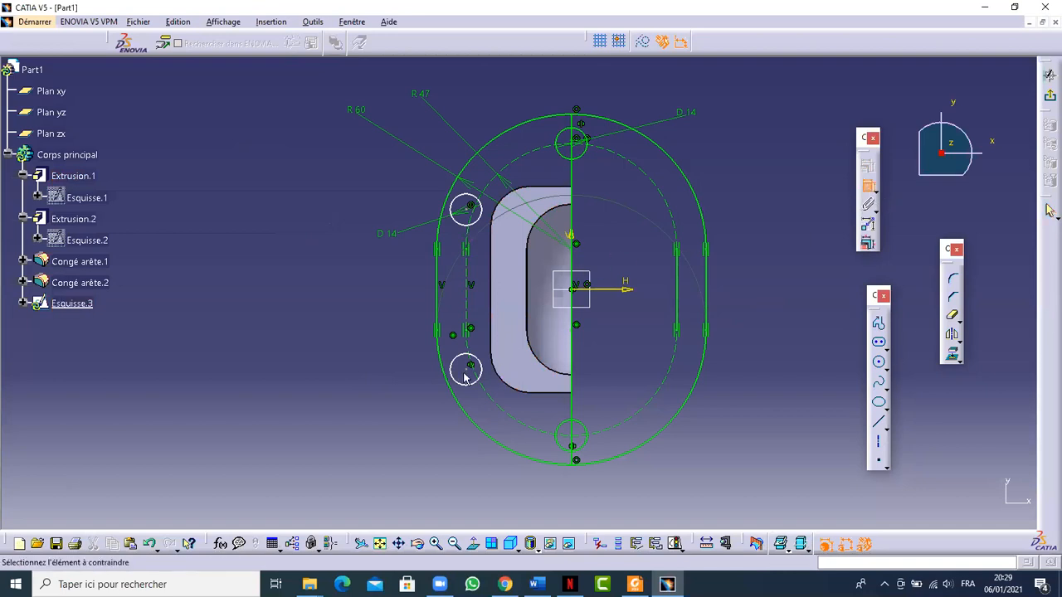
pyautogui.click(470, 209)
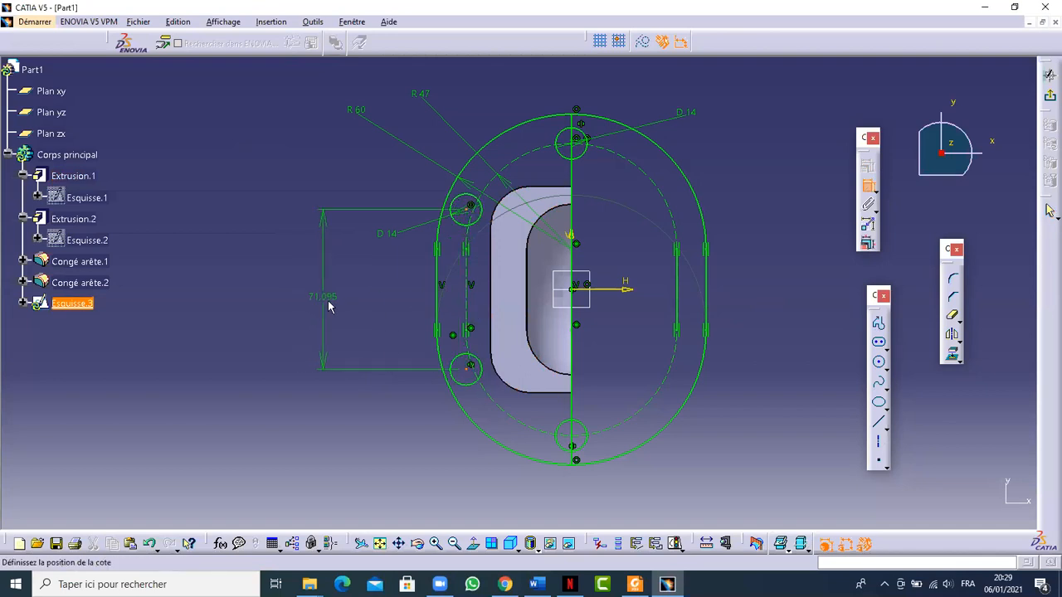
pyautogui.click(340, 311)
pyautogui.doubleClick(343, 309)
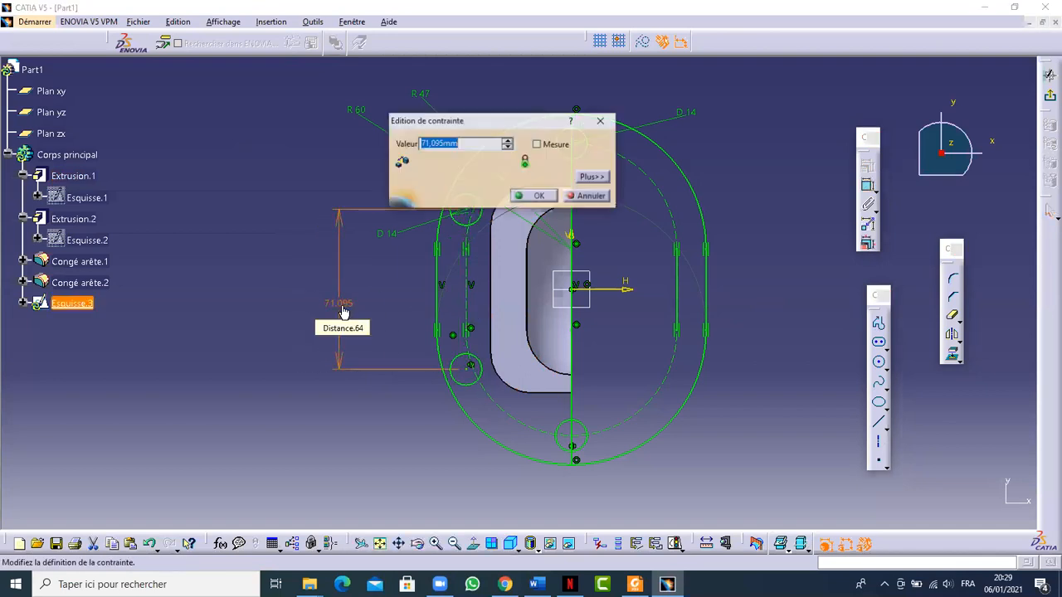
pyautogui.write('52')
pyautogui.press('Return')
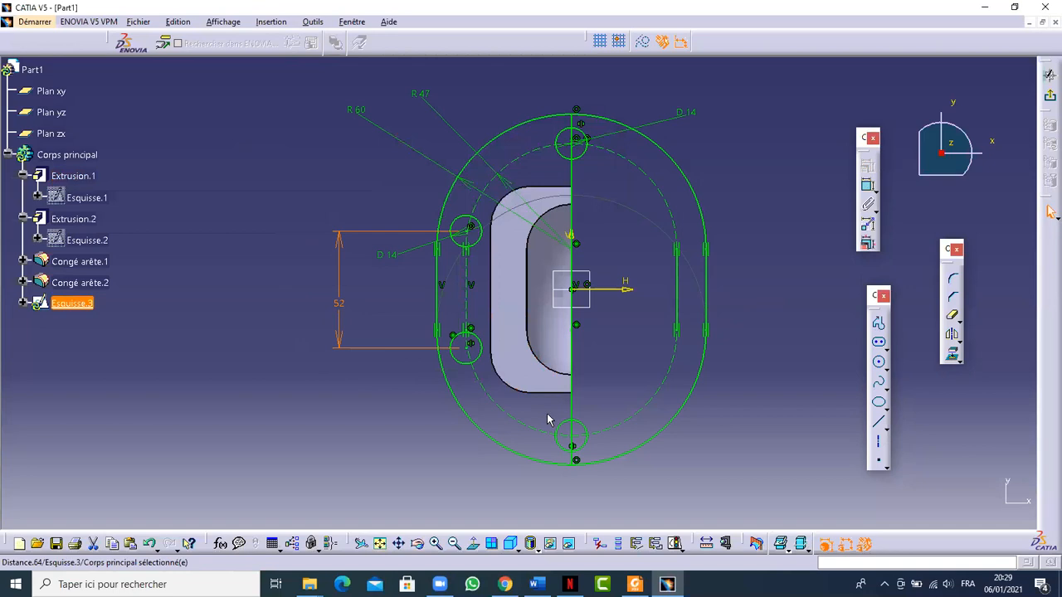
pyautogui.click(612, 356)
# Step: Trim away the right half of the R60 outer outline: upper arc, straight side and lower arc
pyautogui.moveTo(605, 344)
pyautogui.mouseDown(button='middle')
pyautogui.moveTo(579, 344)
pyautogui.moveTo(600, 370)
pyautogui.moveTo(582, 383)
pyautogui.moveTo(609, 395)
pyautogui.mouseUp(button='middle')
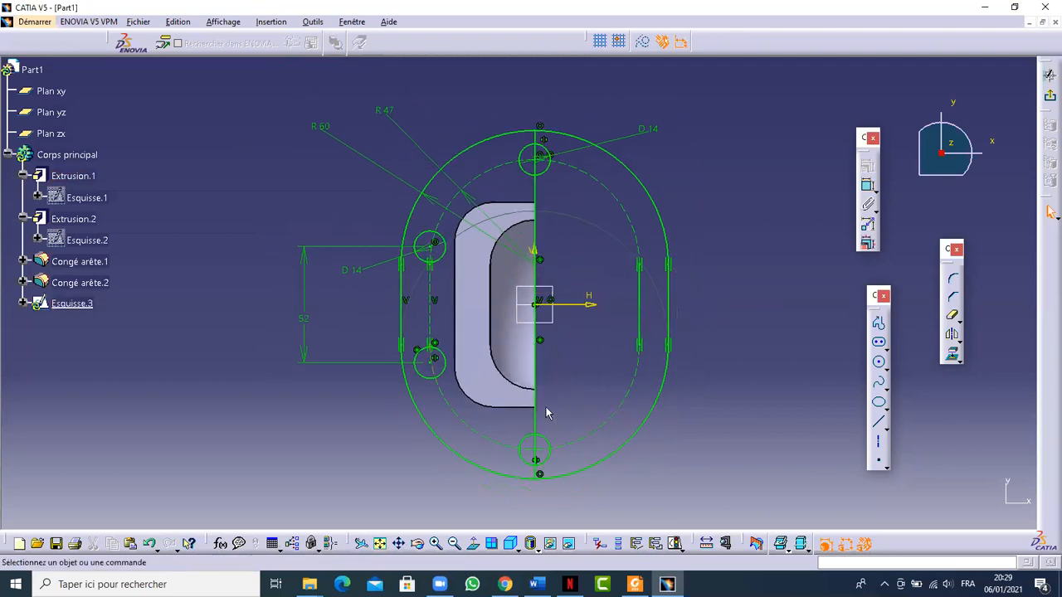
pyautogui.click(951, 317)
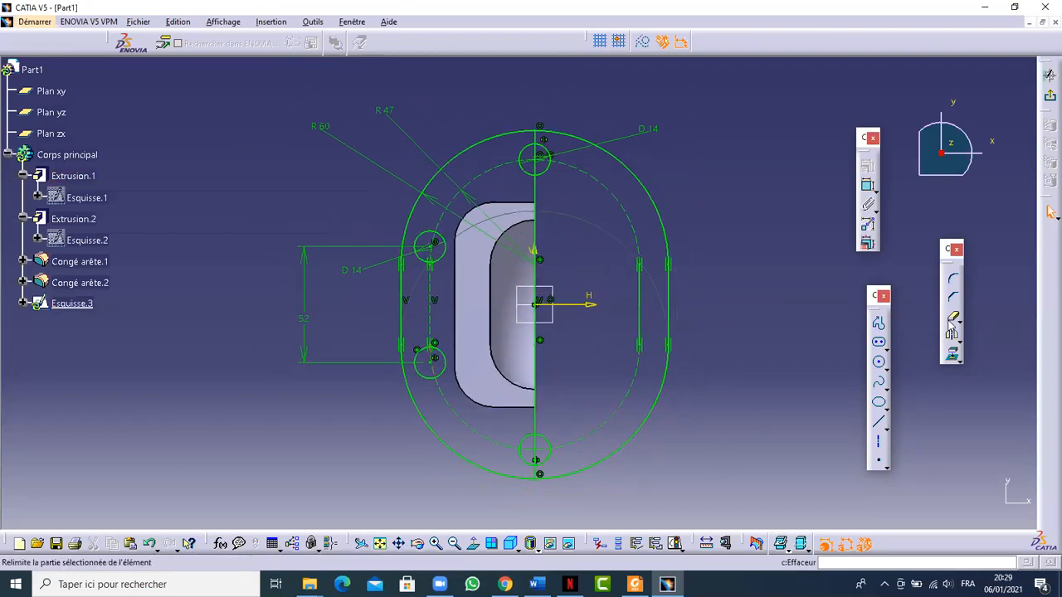
pyautogui.click(951, 319)
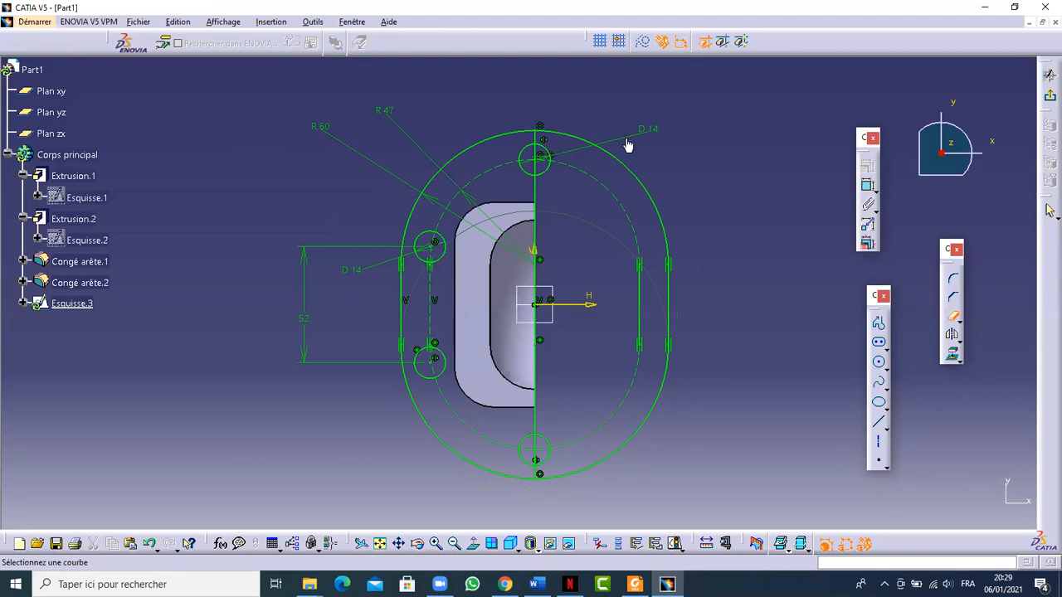
pyautogui.click(588, 142)
pyautogui.click(669, 292)
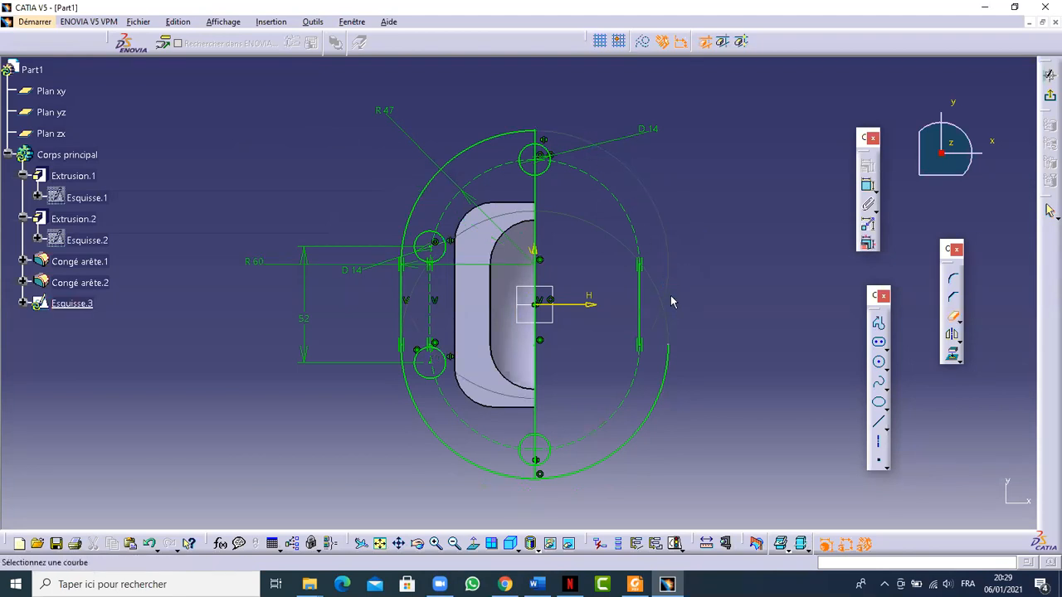
pyautogui.click(655, 418)
# Step: Trim away the right half of the R47 construction oblong: lower arc, straight side and upper arc
pyautogui.click(618, 419)
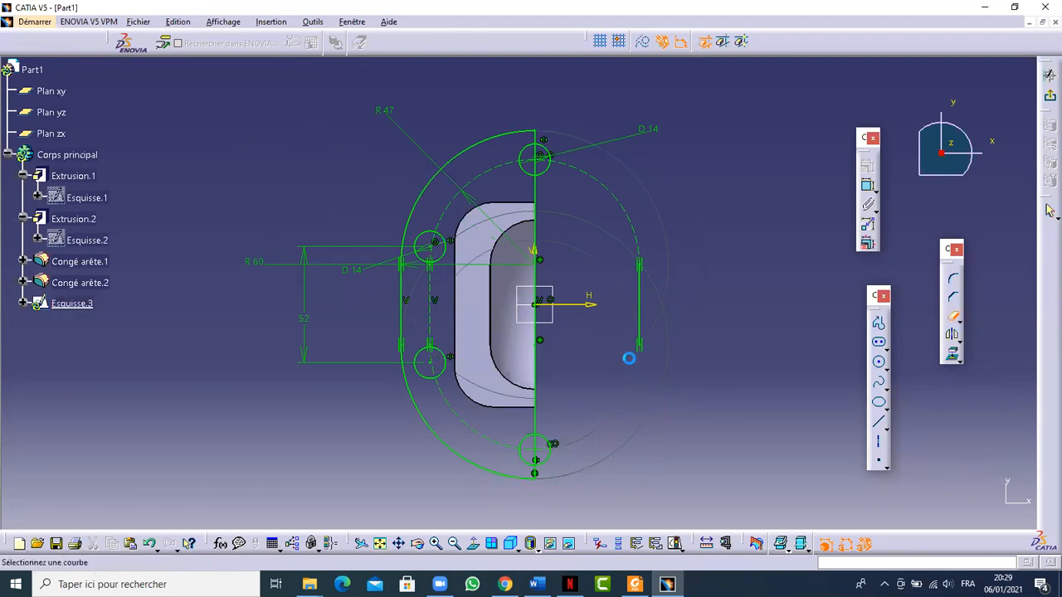
pyautogui.click(642, 309)
pyautogui.click(616, 210)
# Step: Trim the right halves of the top and bottom hole circles and the vertical centre line segments inside both holes
pyautogui.click(551, 151)
pyautogui.click(538, 163)
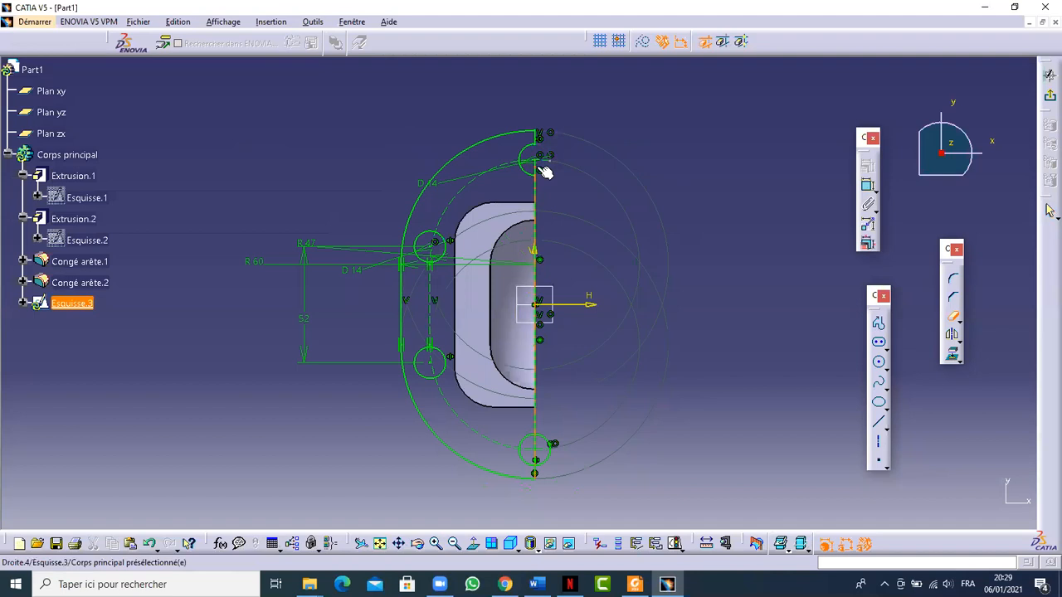
pyautogui.click(550, 447)
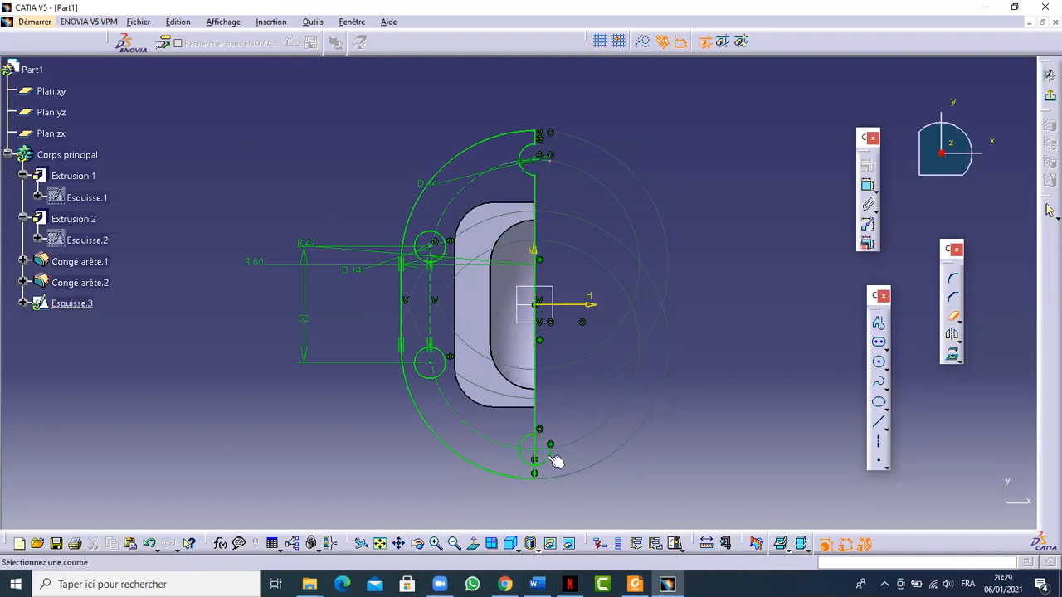
pyautogui.click(536, 458)
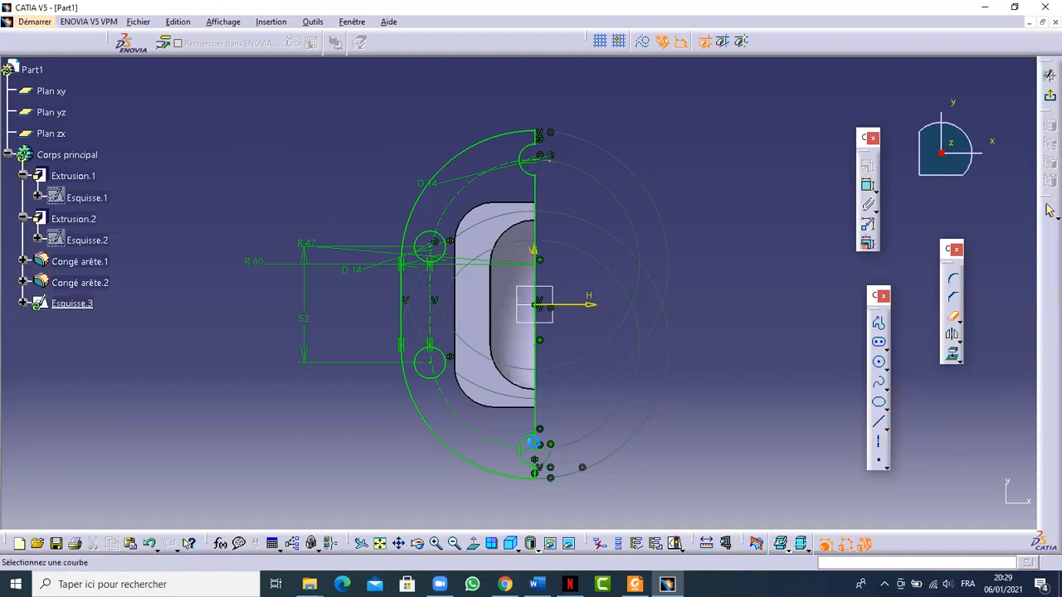
pyautogui.moveTo(571, 487)
pyautogui.keyDown('ctrl'); pyautogui.mouseDown(button='middle')
pyautogui.moveTo(565, 431)
pyautogui.moveTo(573, 467)
pyautogui.mouseUp(button='middle'); pyautogui.keyUp('ctrl')
pyautogui.moveTo(566, 411); pyautogui.dragTo(554, 317, button='middle')
pyautogui.keyDown('ctrl'); pyautogui.moveTo(542, 422); pyautogui.dragTo(523, 373, button='middle'); pyautogui.keyUp('ctrl')
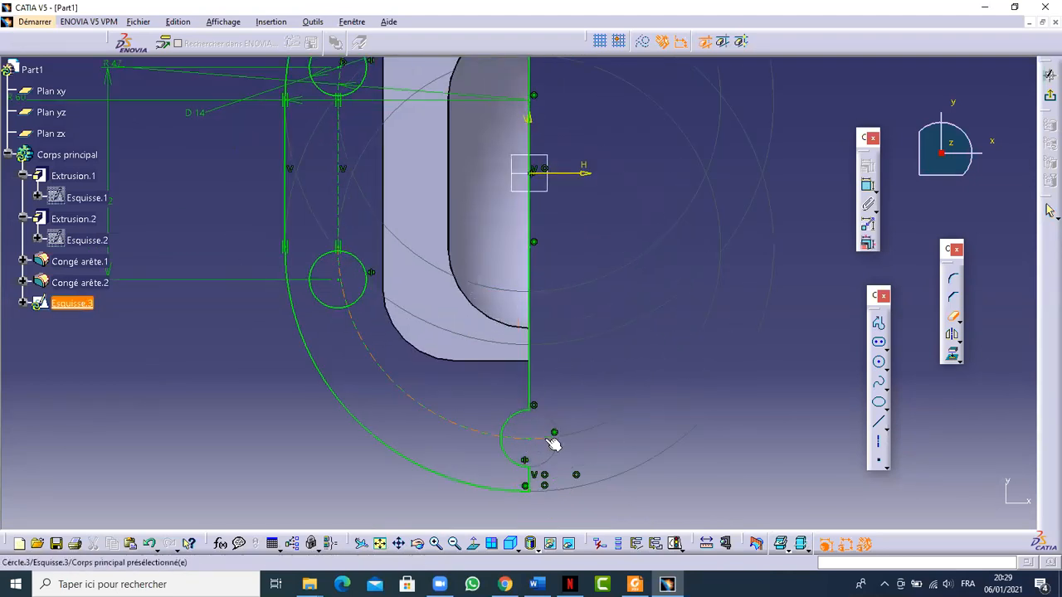
# Step: Trim the leftover R47 construction arc ends inside the bottom and top half holes and exit the half-flange sketch
pyautogui.click(527, 444)
pyautogui.keyDown('ctrl'); pyautogui.moveTo(546, 409); pyautogui.dragTo(543, 481, button='middle'); pyautogui.keyUp('ctrl')
pyautogui.moveTo(551, 367); pyautogui.dragTo(550, 503, button='middle')
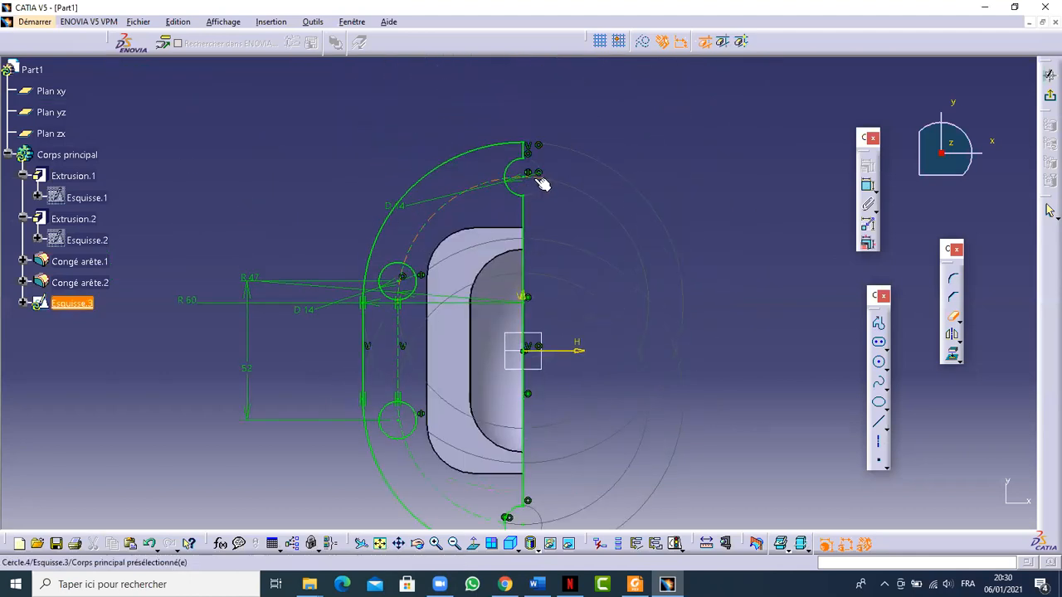
pyautogui.moveTo(504, 175)
pyautogui.keyDown('ctrl'); pyautogui.mouseDown(button='middle')
pyautogui.moveTo(495, 142)
pyautogui.moveTo(503, 235)
pyautogui.mouseUp(button='middle'); pyautogui.keyUp('ctrl')
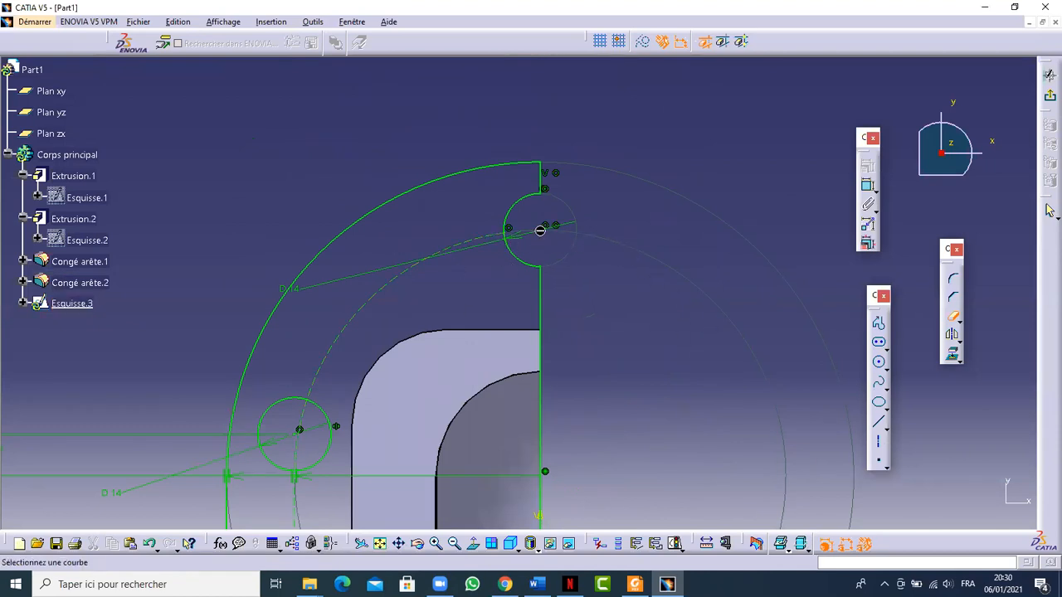
pyautogui.moveTo(584, 240)
pyautogui.keyDown('ctrl'); pyautogui.mouseDown(button='middle')
pyautogui.moveTo(574, 480)
pyautogui.moveTo(542, 386)
pyautogui.moveTo(611, 353)
pyautogui.moveTo(581, 283)
pyautogui.moveTo(572, 215)
pyautogui.mouseUp(button='middle'); pyautogui.keyUp('ctrl')
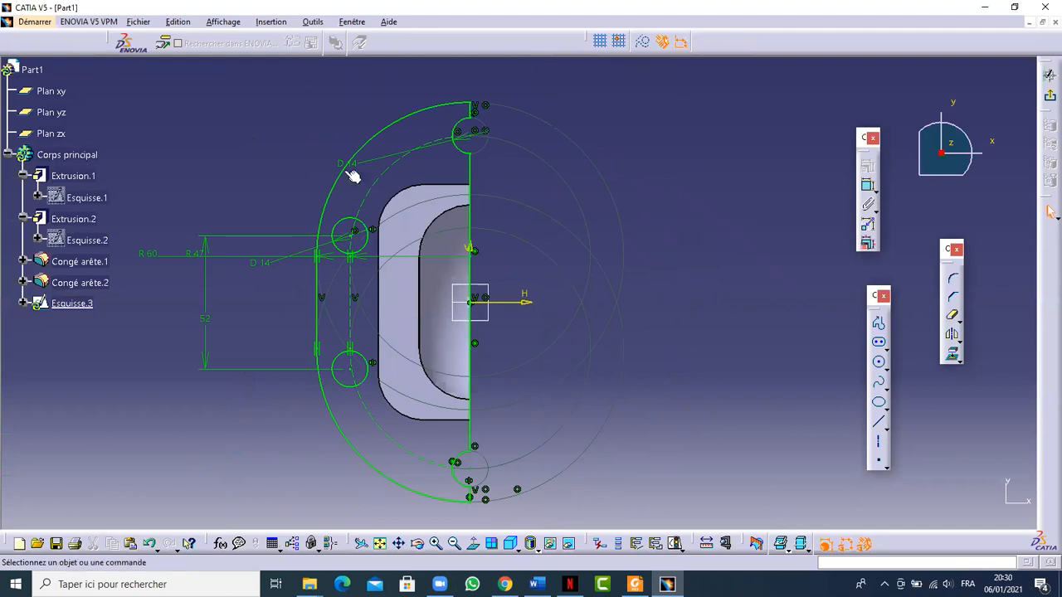
pyautogui.click(1049, 98)
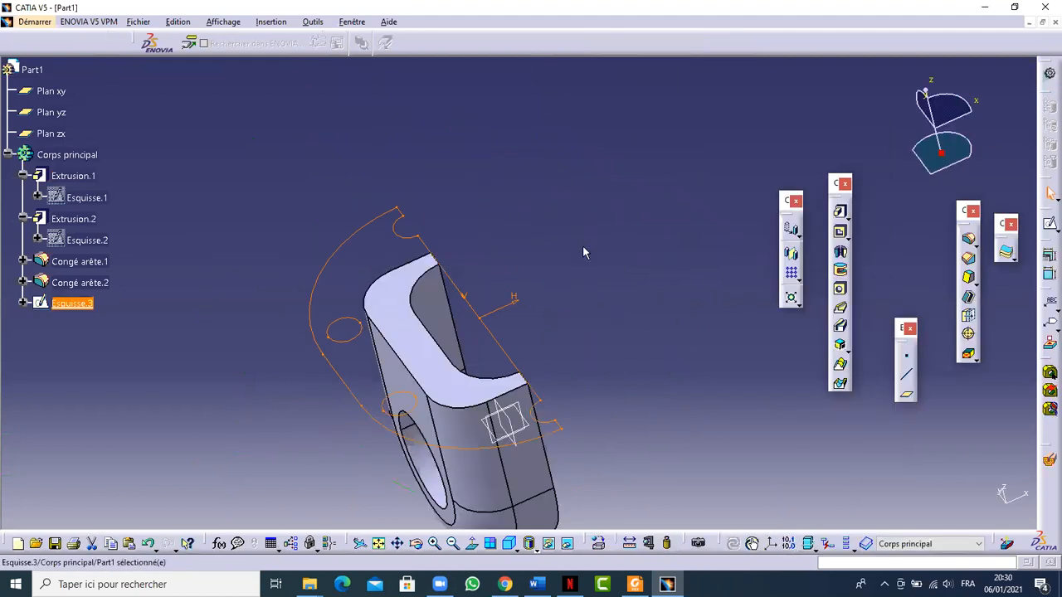
# Step: Extrude the half-flange sketch 16 mm, taking the thickness from the PIECE 30 drawing in Foxit Reader
pyautogui.click(839, 211)
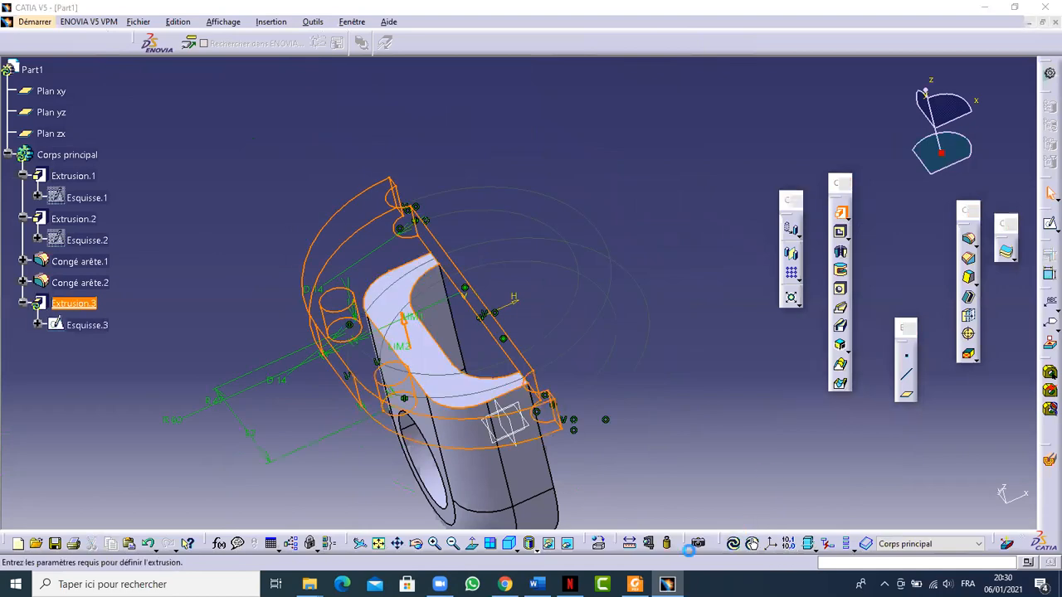
pyautogui.click(635, 584)
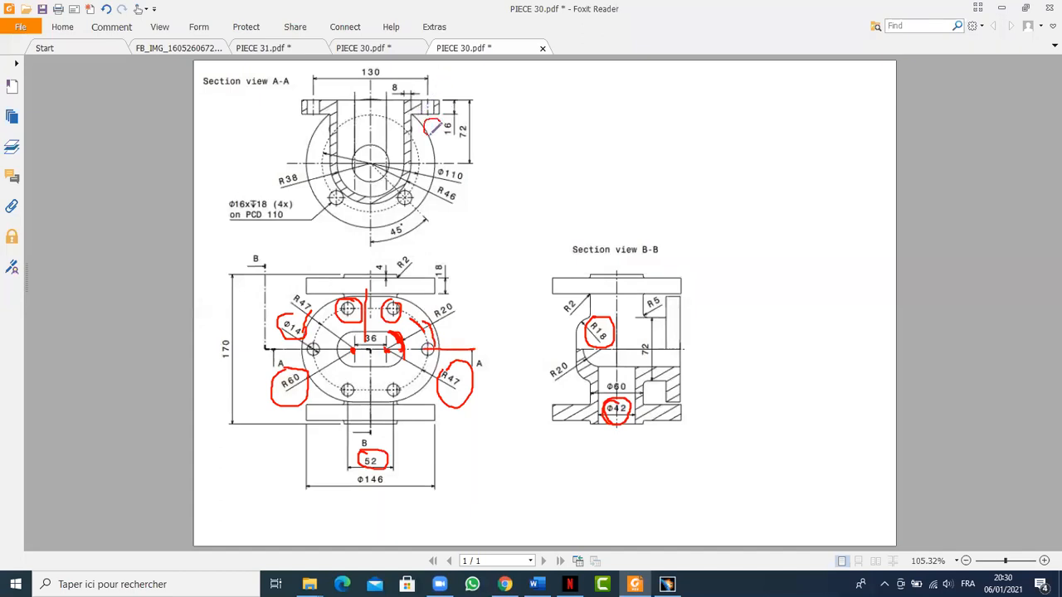
pyautogui.click(667, 584)
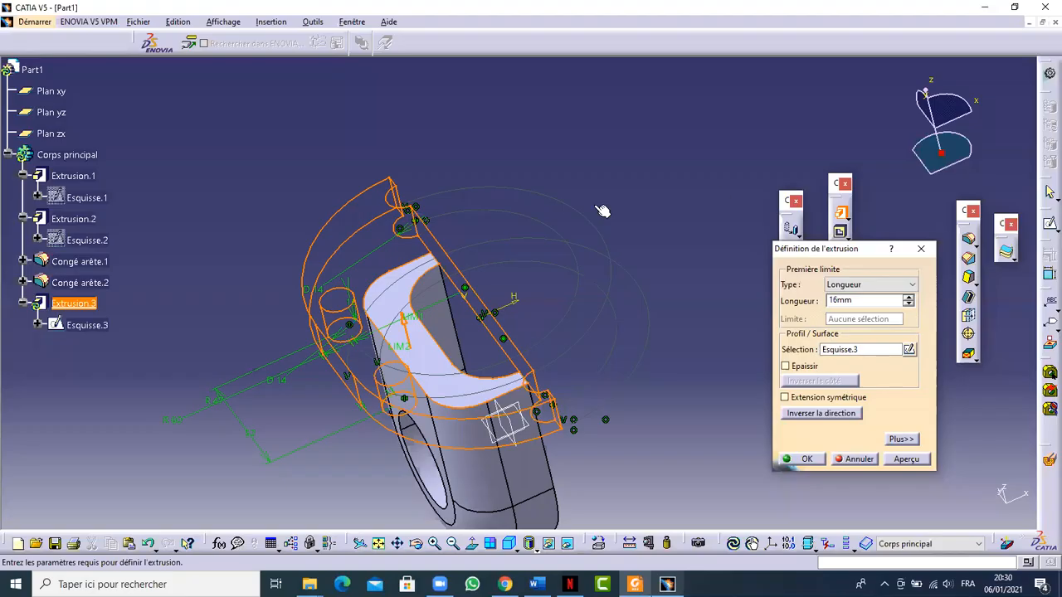
pyautogui.click(910, 463)
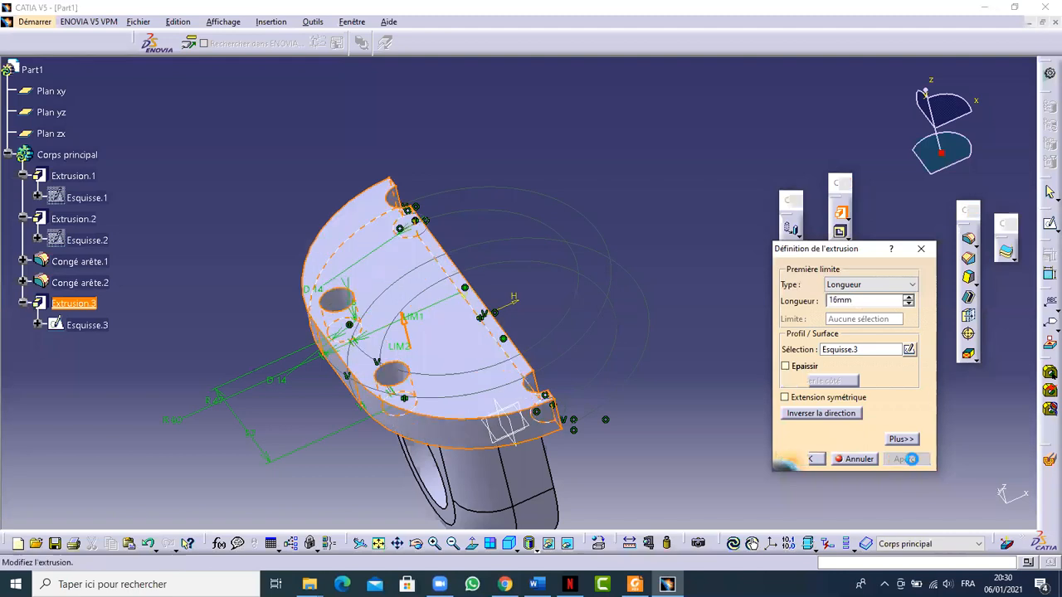
pyautogui.click(806, 459)
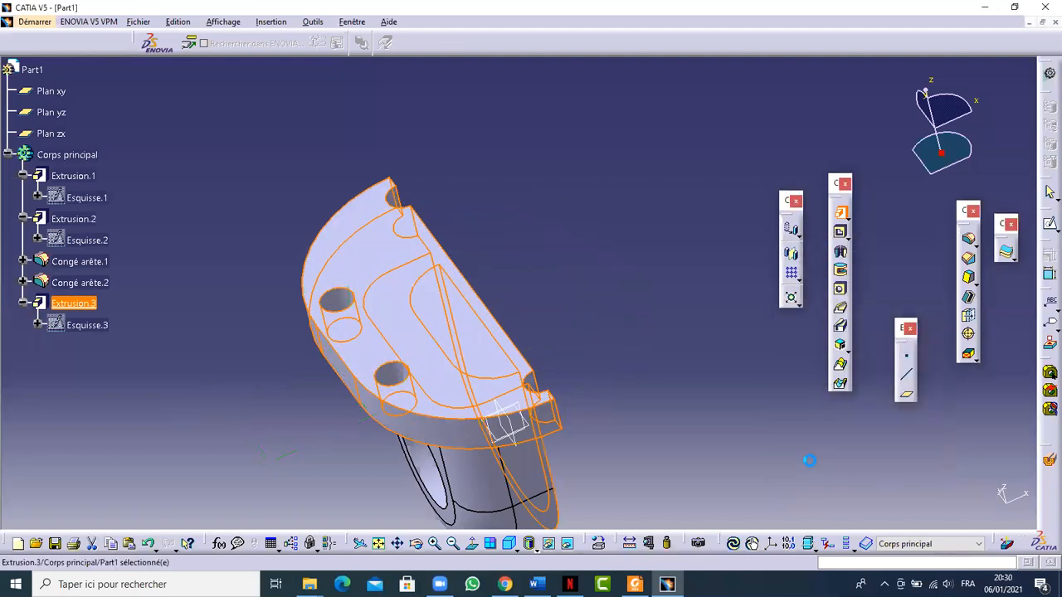
# Step: Reopen the half-flange sketch (Esquisse.3) and project the body's inner opening edge onto it
pyautogui.click(610, 360)
pyautogui.moveTo(610, 363); pyautogui.dragTo(473, 365, button='middle')
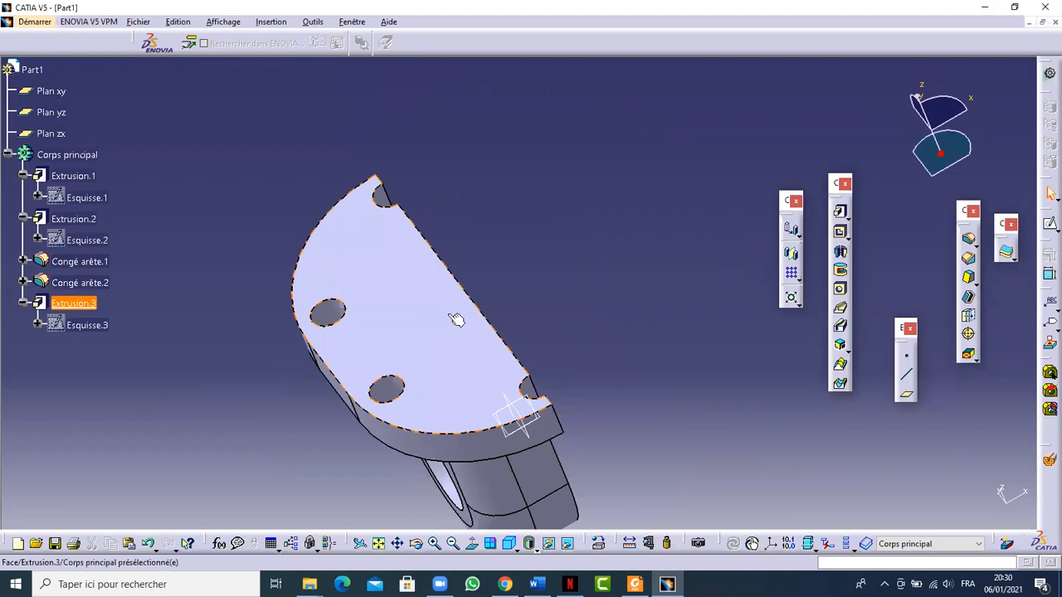
pyautogui.click(83, 325)
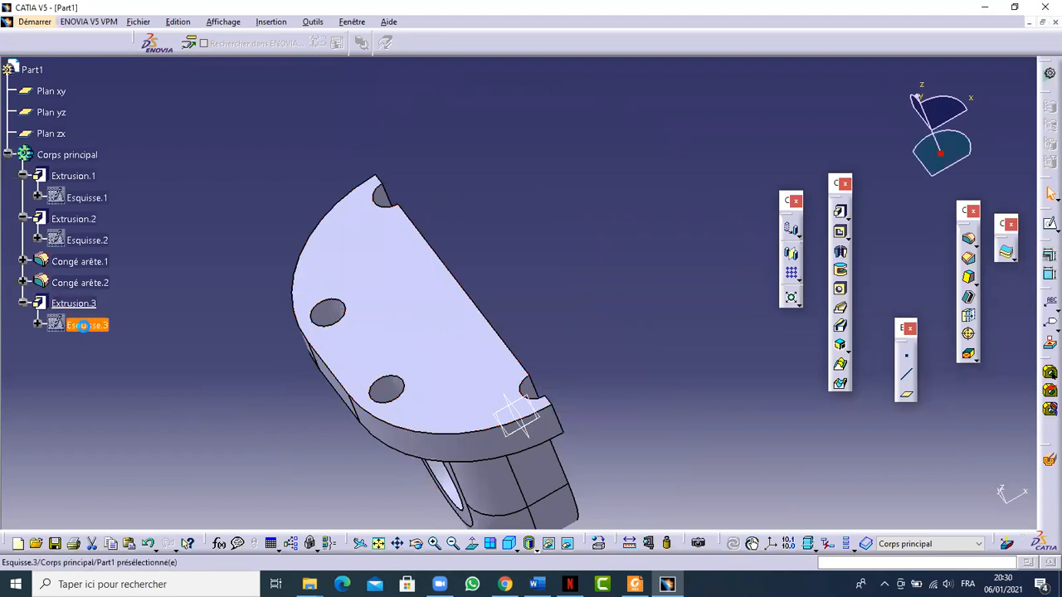
pyautogui.doubleClick(83, 325)
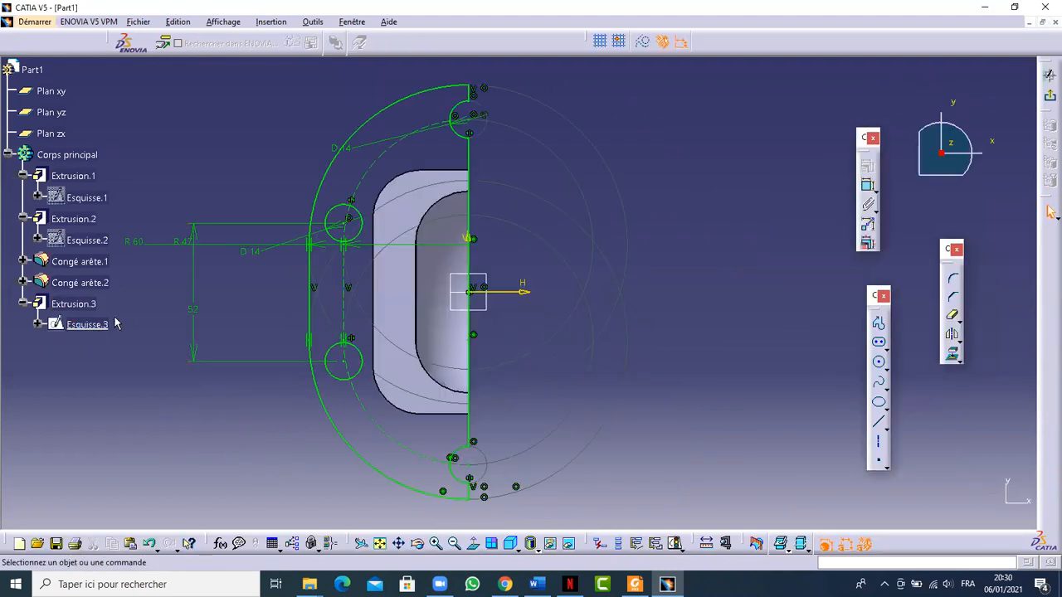
pyautogui.moveTo(532, 241)
pyautogui.mouseDown(button='middle')
pyautogui.moveTo(527, 203)
pyautogui.moveTo(727, 218)
pyautogui.mouseUp(button='middle')
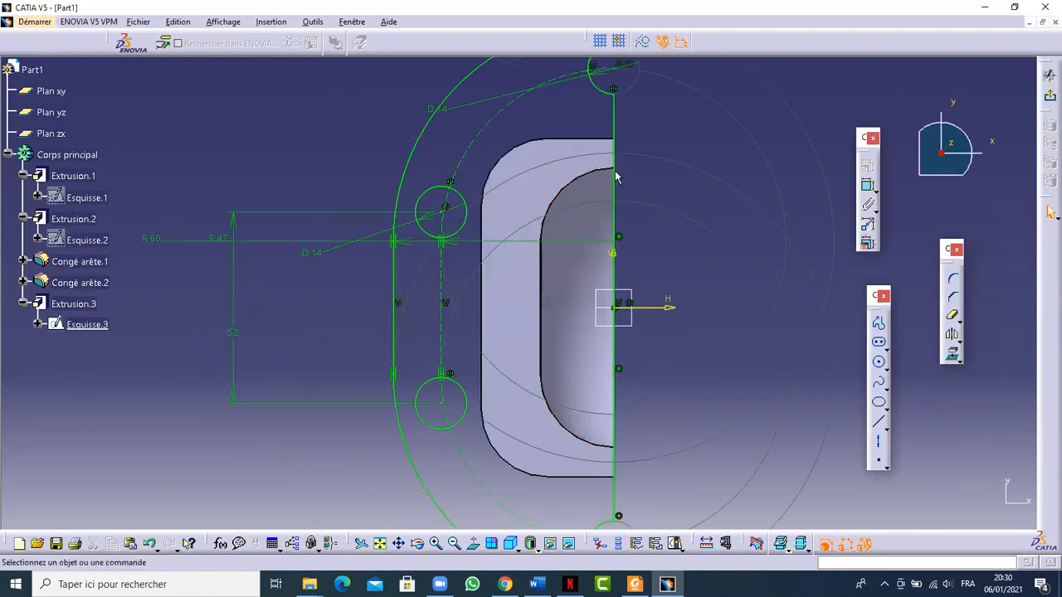
pyautogui.click(542, 266)
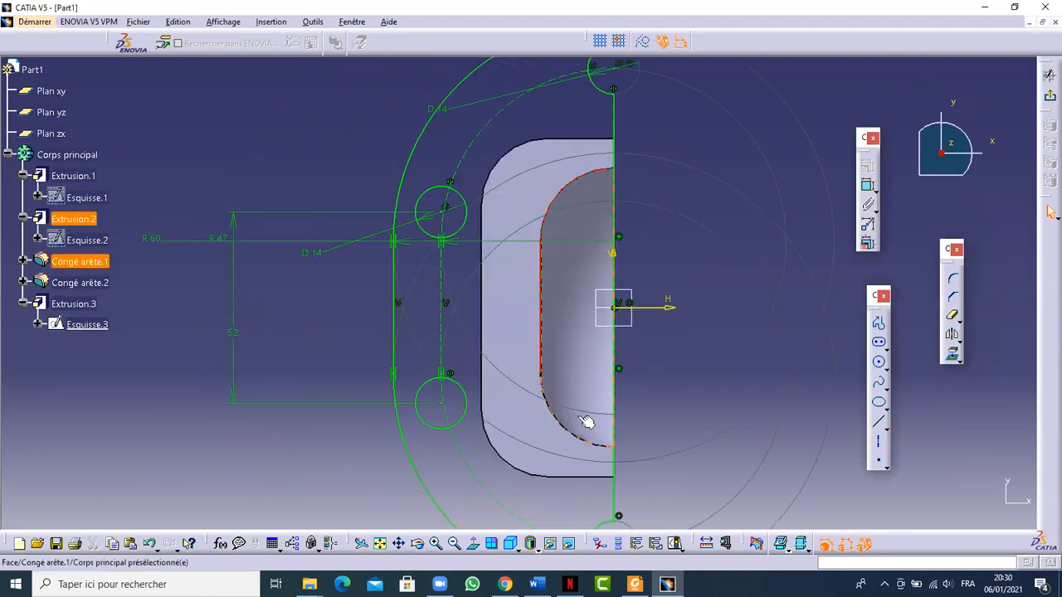
pyautogui.click(953, 359)
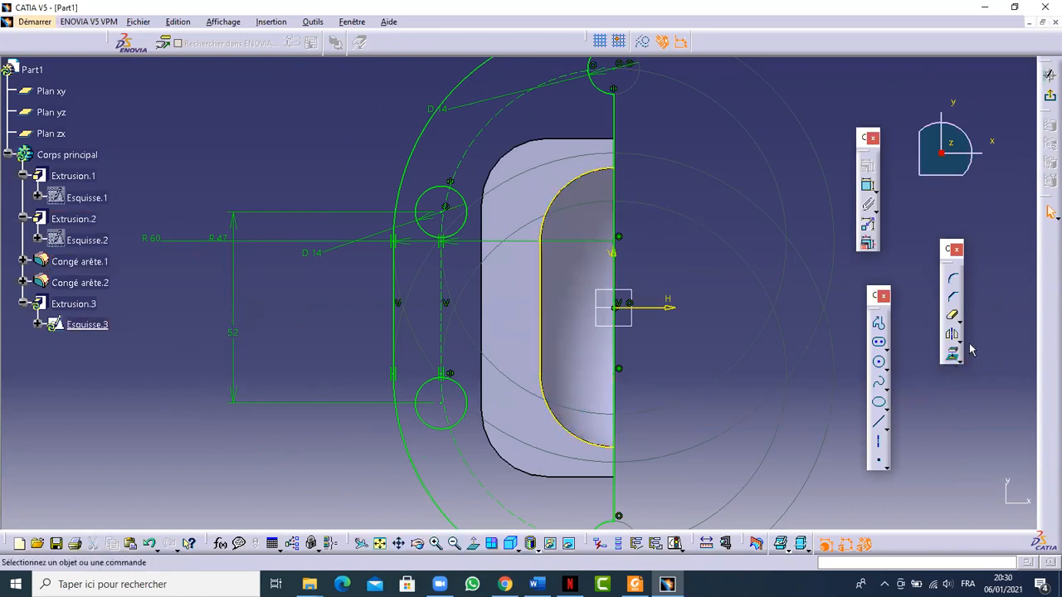
# Step: Trim the vertical centre line segment across the projected opening and exit the sketch to update the flange
pyautogui.click(954, 317)
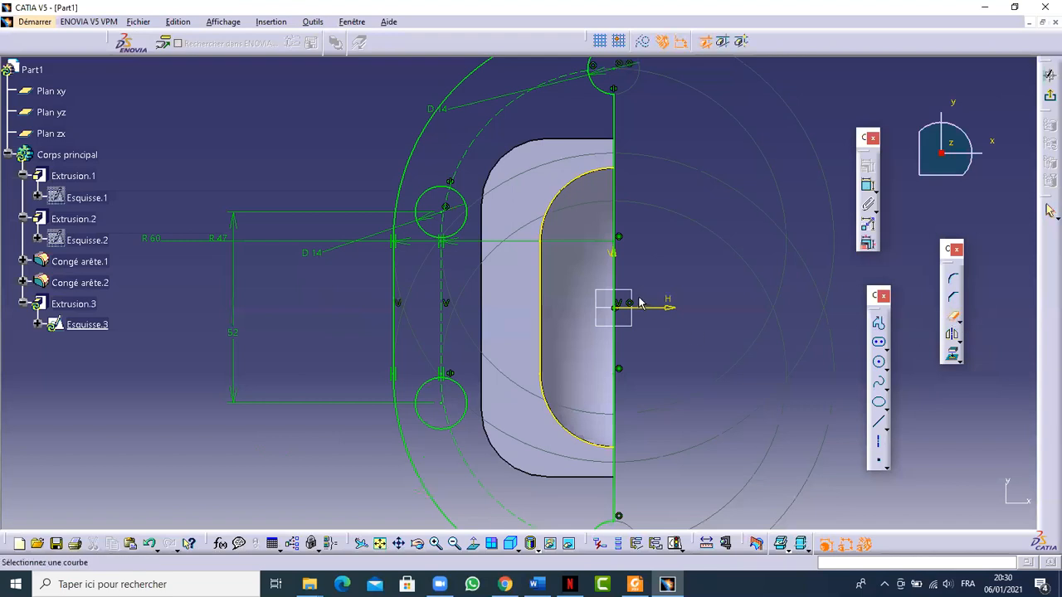
pyautogui.click(615, 201)
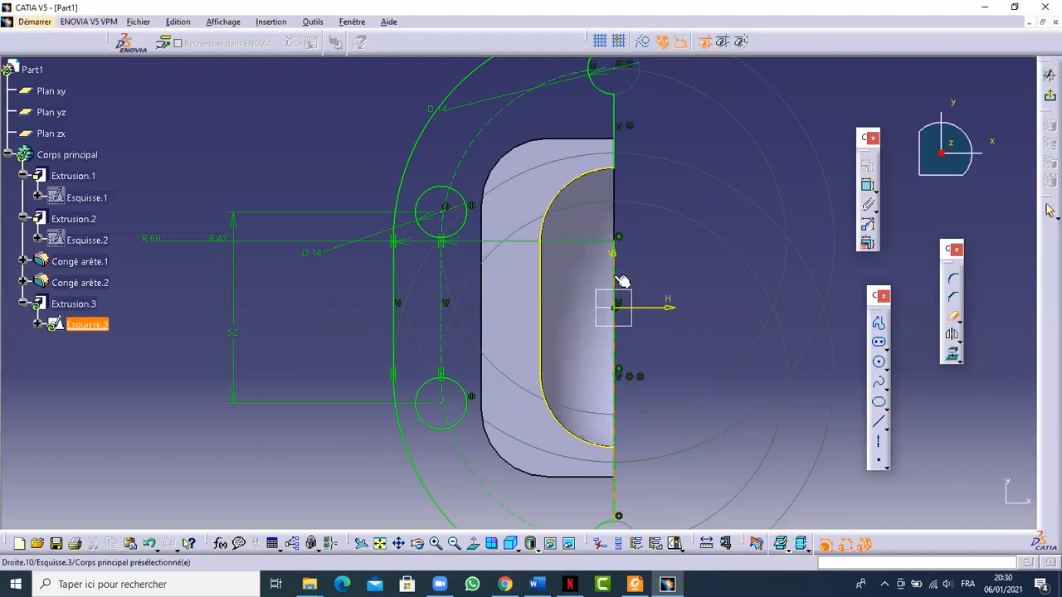
pyautogui.click(622, 399)
pyautogui.keyDown('ctrl'); pyautogui.moveTo(667, 305); pyautogui.dragTo(749, 414, button='middle'); pyautogui.keyUp('ctrl')
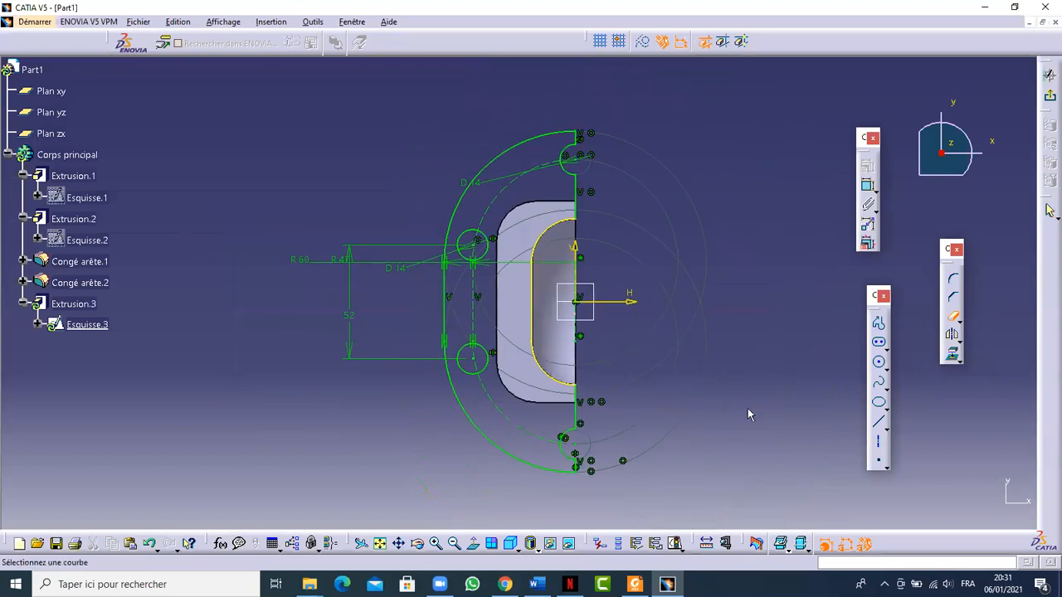
pyautogui.click(1048, 97)
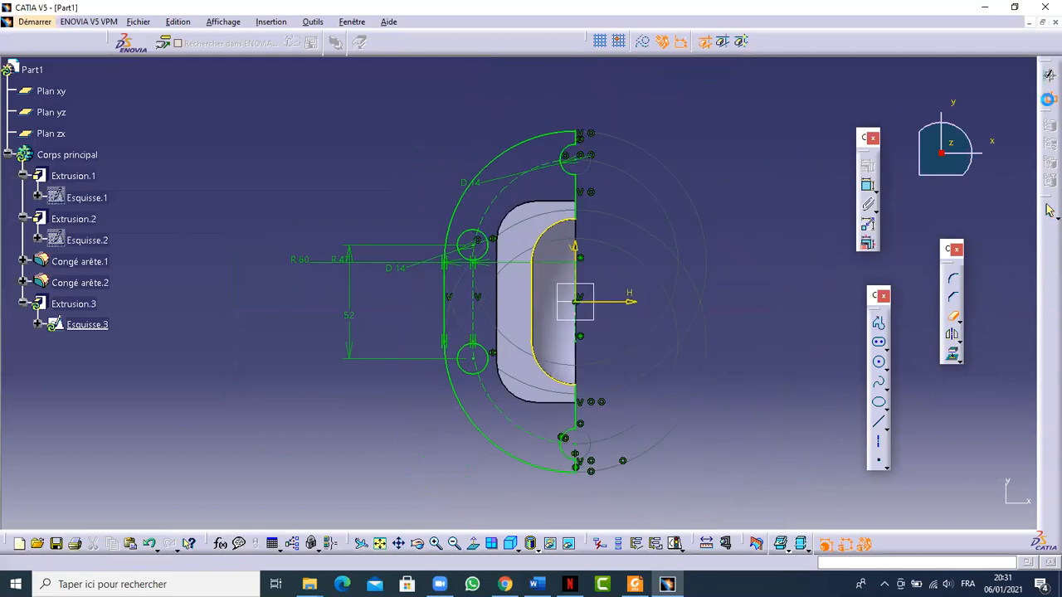
# Step: Examine the flange opening, bolt holes and side bore from several angles and compare the part with the PIECE 30 drawing
pyautogui.moveTo(695, 199)
pyautogui.mouseDown(button='middle')
pyautogui.moveTo(648, 323)
pyautogui.moveTo(409, 249)
pyautogui.moveTo(625, 280)
pyautogui.moveTo(702, 356)
pyautogui.moveTo(658, 359)
pyautogui.moveTo(611, 237)
pyautogui.moveTo(725, 214)
pyautogui.moveTo(585, 294)
pyautogui.moveTo(562, 393)
pyautogui.moveTo(451, 374)
pyautogui.moveTo(403, 393)
pyautogui.moveTo(386, 360)
pyautogui.mouseUp(button='middle')
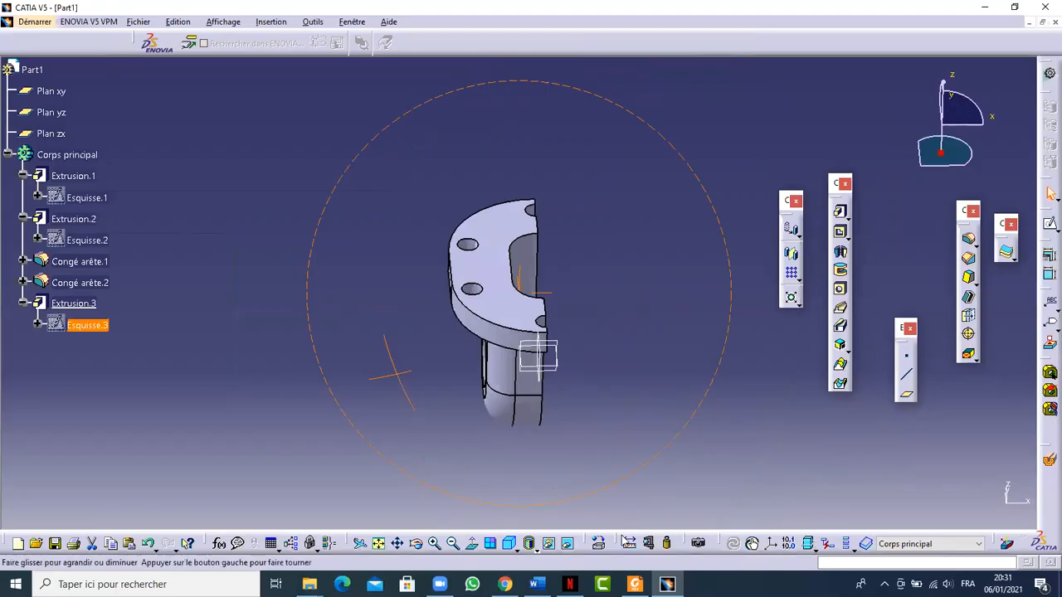
pyautogui.hotkey('alt', 'Tab')
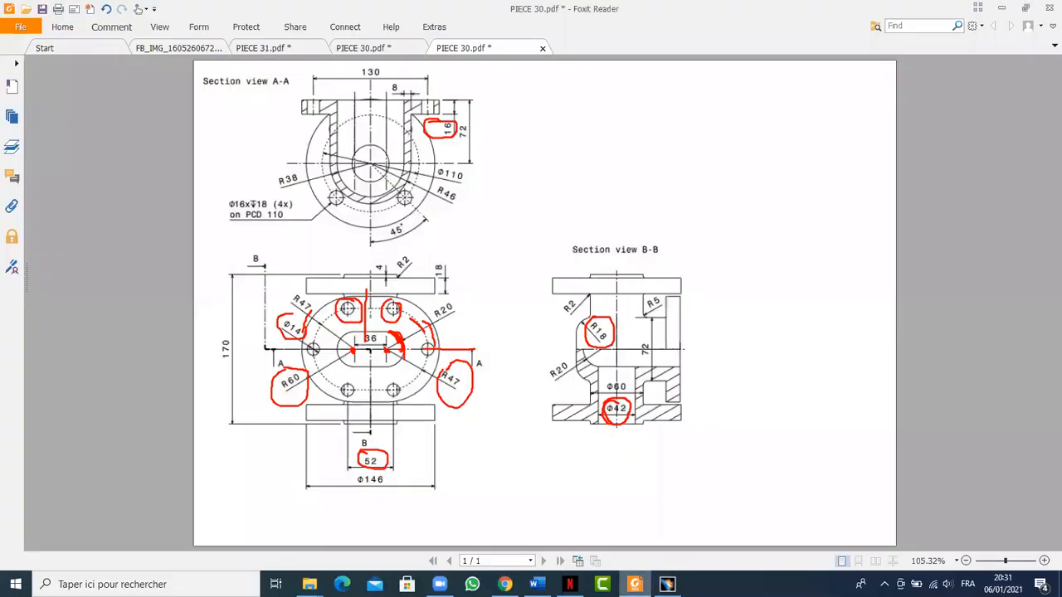
pyautogui.hotkey('alt', 'Tab')
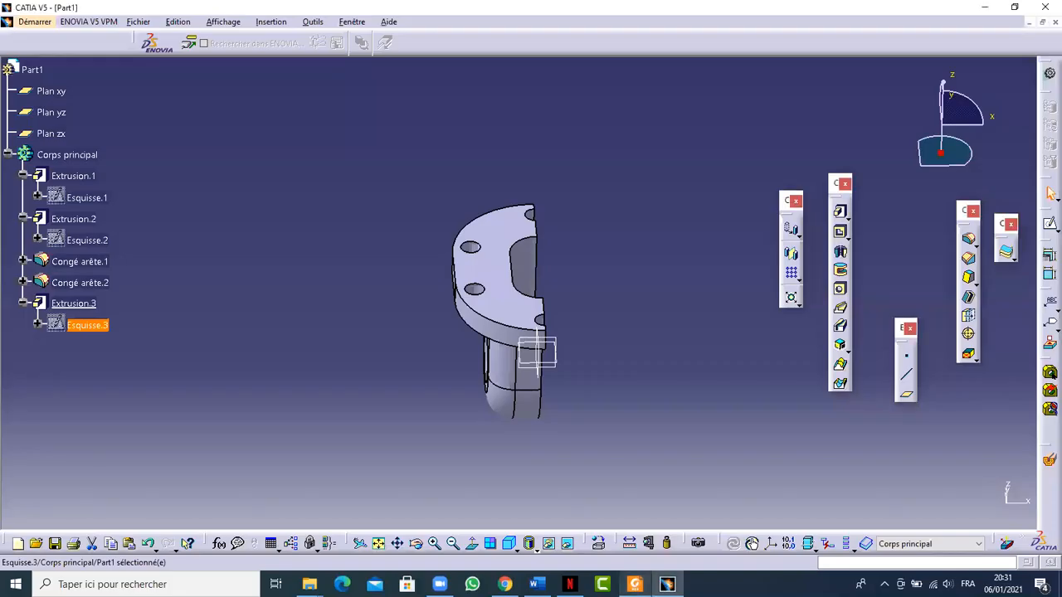
pyautogui.moveTo(408, 324); pyautogui.dragTo(493, 345, button='middle')
pyautogui.moveTo(515, 274); pyautogui.dragTo(551, 290, button='middle')
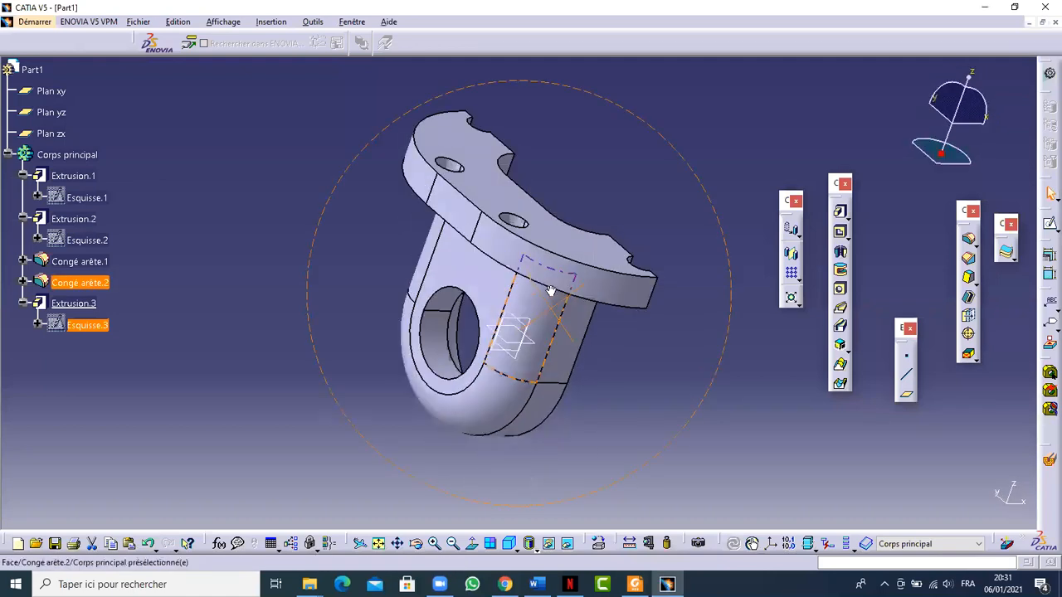
pyautogui.moveTo(505, 368); pyautogui.dragTo(495, 370, button='middle')
pyautogui.moveTo(584, 345); pyautogui.dragTo(476, 340, button='middle')
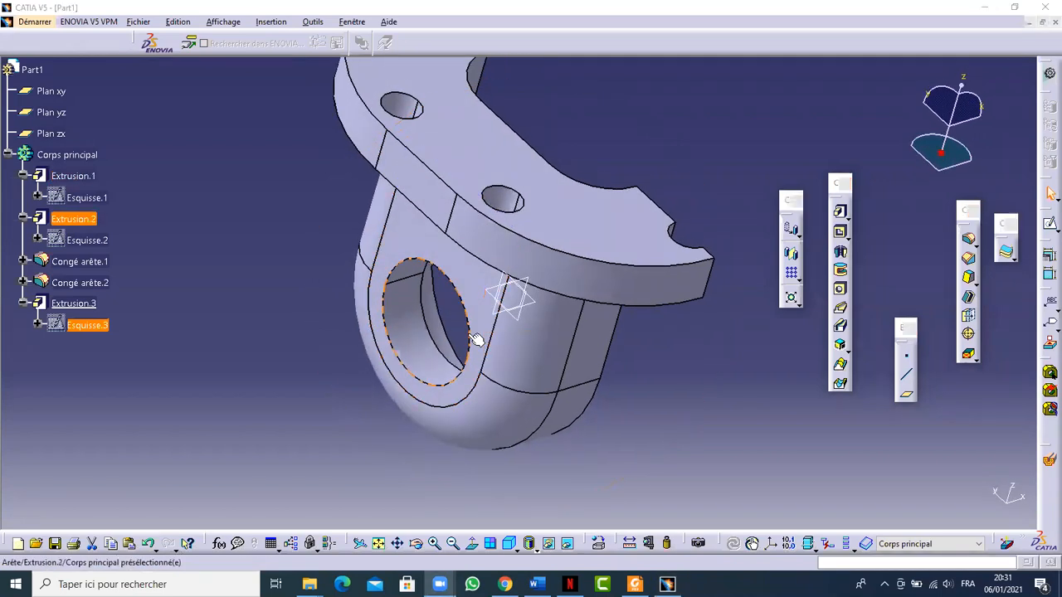
pyautogui.moveTo(642, 254); pyautogui.dragTo(652, 226, button='middle')
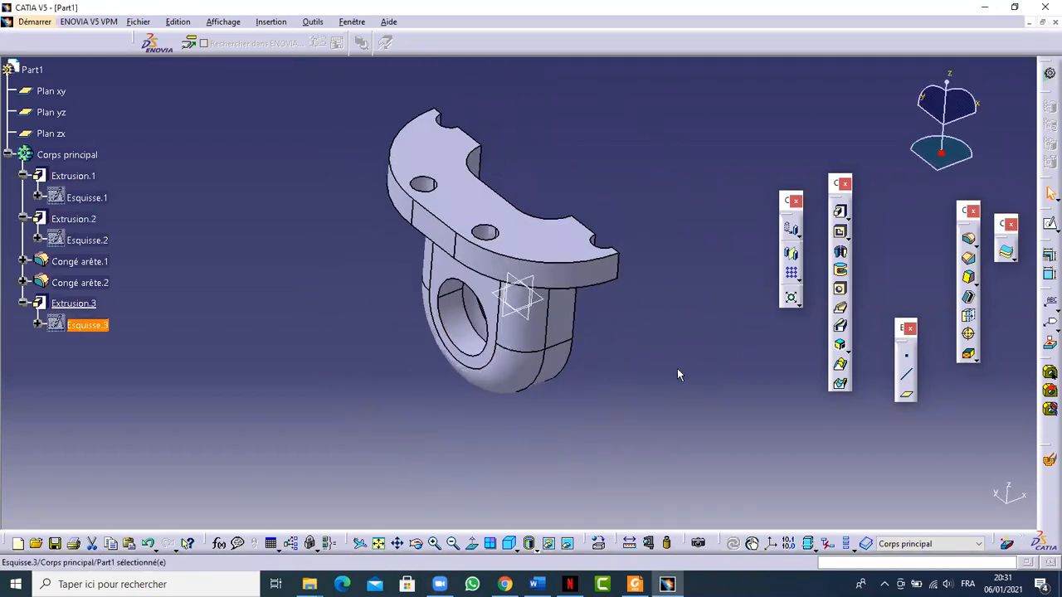
# Step: On the PIECE 30 drawing in Foxit Reader, underline the lower end face, circle the 170 length and note 85 beside the views
pyautogui.click(635, 585)
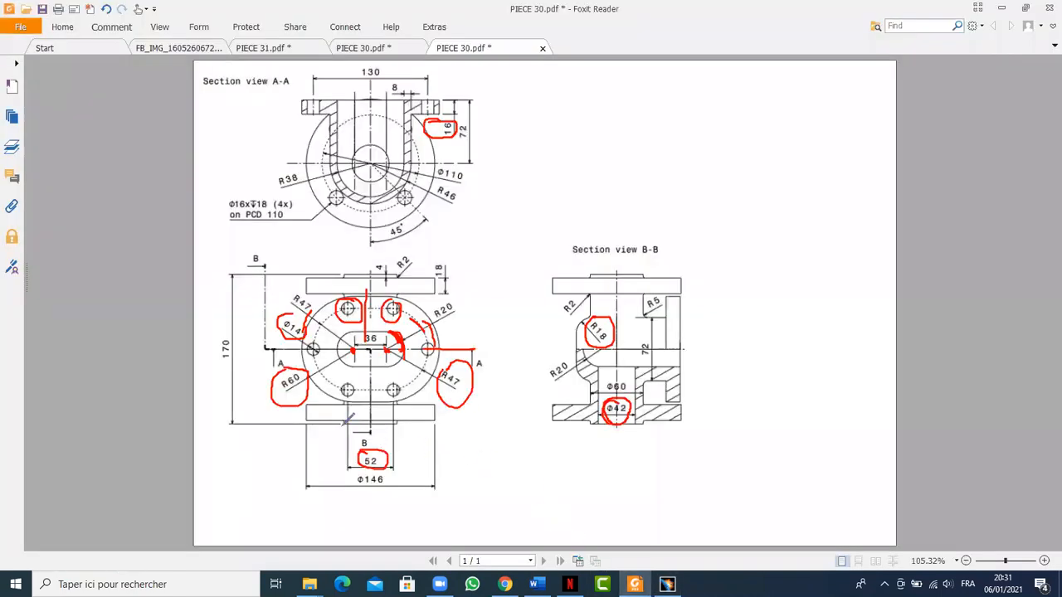
pyautogui.moveTo(355, 425); pyautogui.dragTo(375, 423)
pyautogui.moveTo(235, 319)
pyautogui.mouseDown()
pyautogui.moveTo(224, 366)
pyautogui.moveTo(229, 322)
pyautogui.mouseUp()
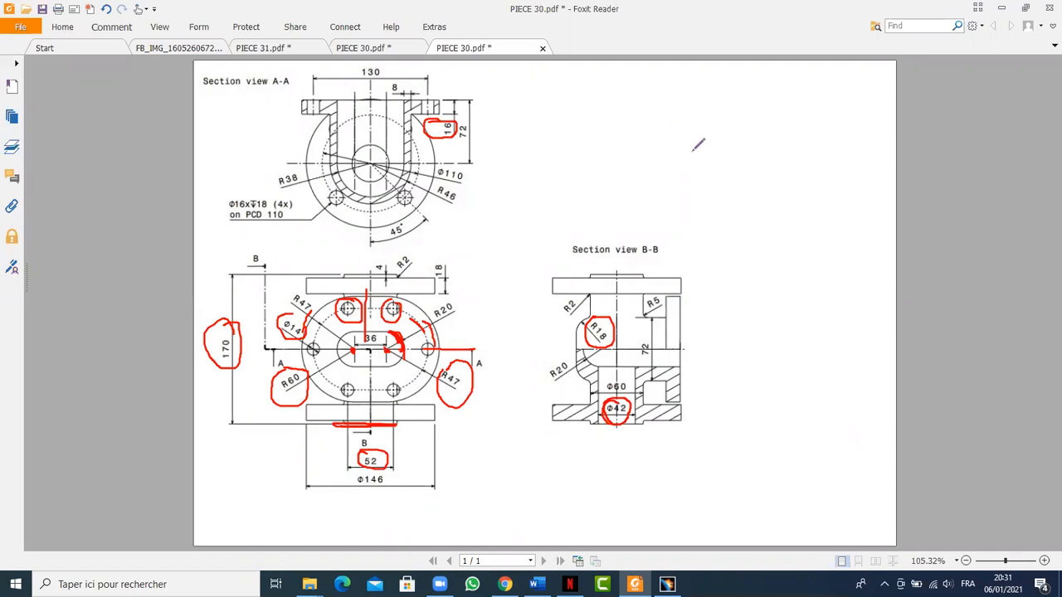
pyautogui.moveTo(696, 147)
pyautogui.mouseDown()
pyautogui.moveTo(667, 174)
pyautogui.moveTo(659, 151)
pyautogui.mouseUp()
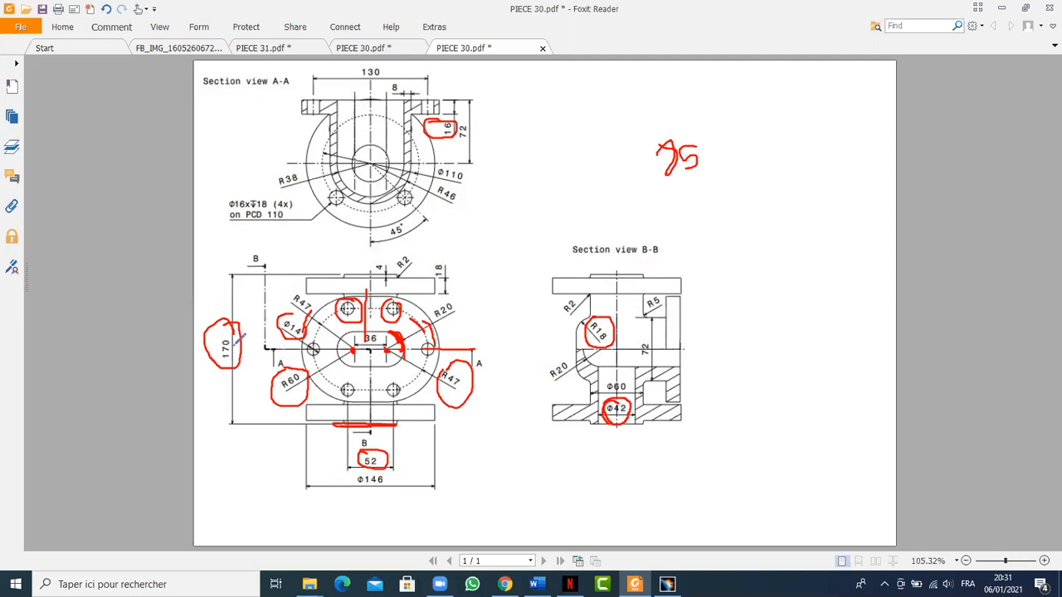
# Step: Back in CATIA, create a plane offset 85 mm from the yz plane, reversed towards the side-bore end of the body
pyautogui.hotkey('alt', 'Tab')
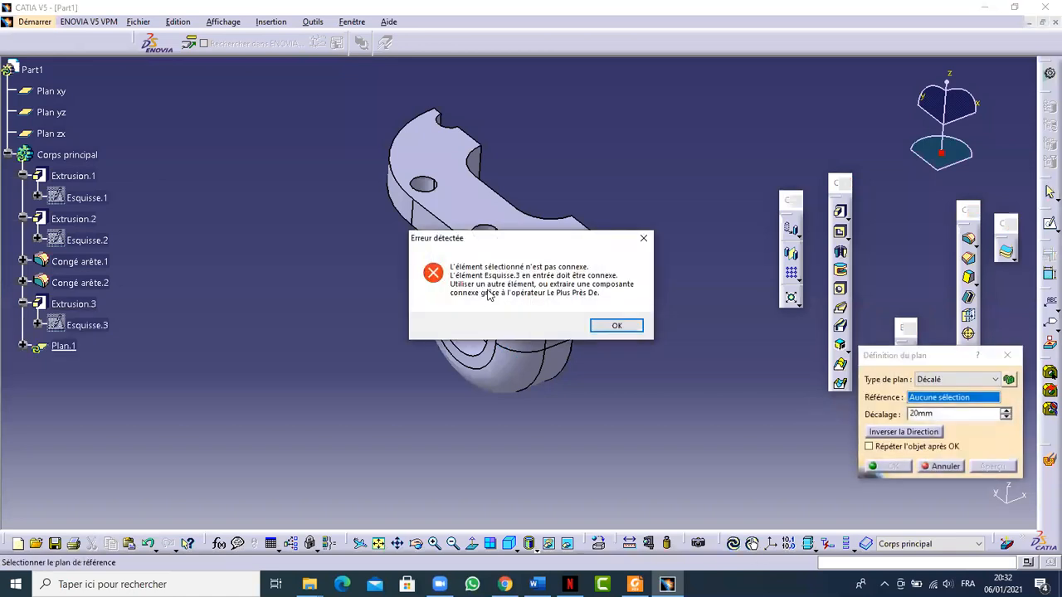
pyautogui.click(612, 325)
pyautogui.moveTo(672, 326); pyautogui.dragTo(498, 282, button='middle')
pyautogui.click(474, 328)
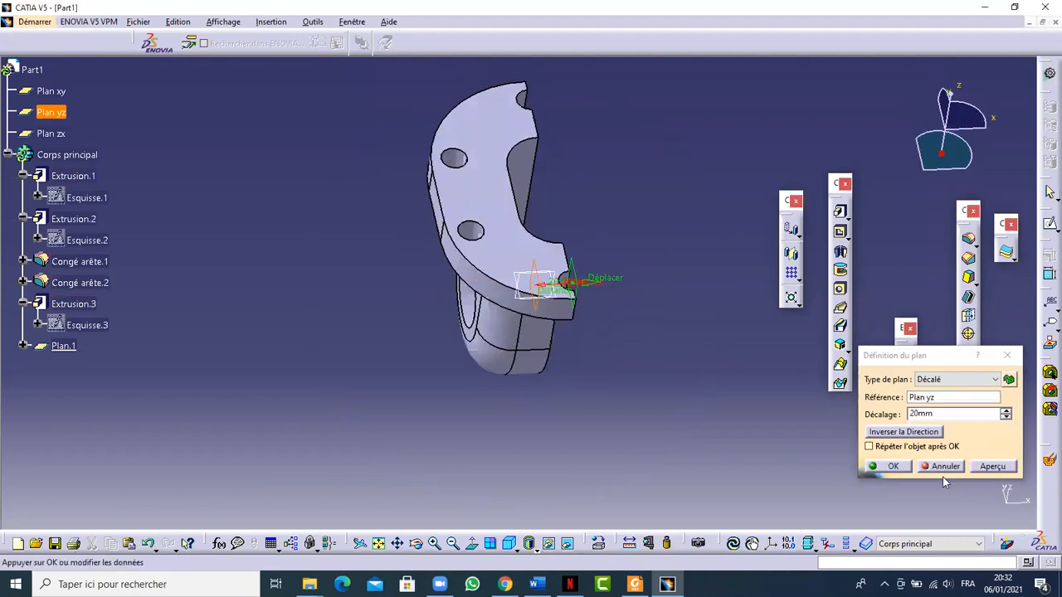
pyautogui.click(871, 435)
pyautogui.moveTo(644, 384); pyautogui.dragTo(598, 357, button='middle')
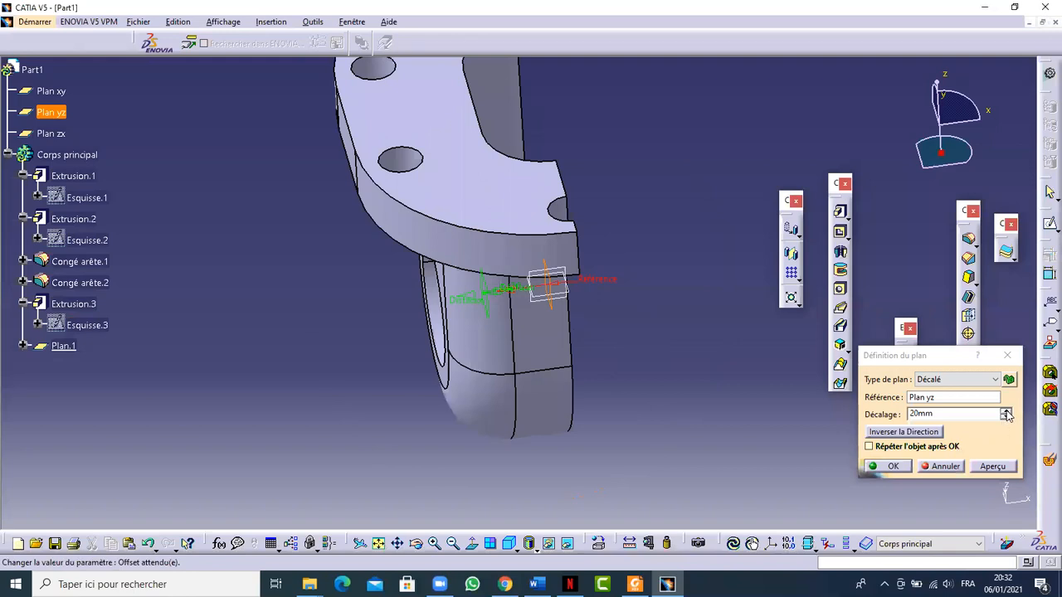
pyautogui.moveTo(1005, 412); pyautogui.dragTo(1005, 412)
pyautogui.moveTo(940, 412); pyautogui.dragTo(767, 407)
pyautogui.write('85')
pyautogui.click(989, 469)
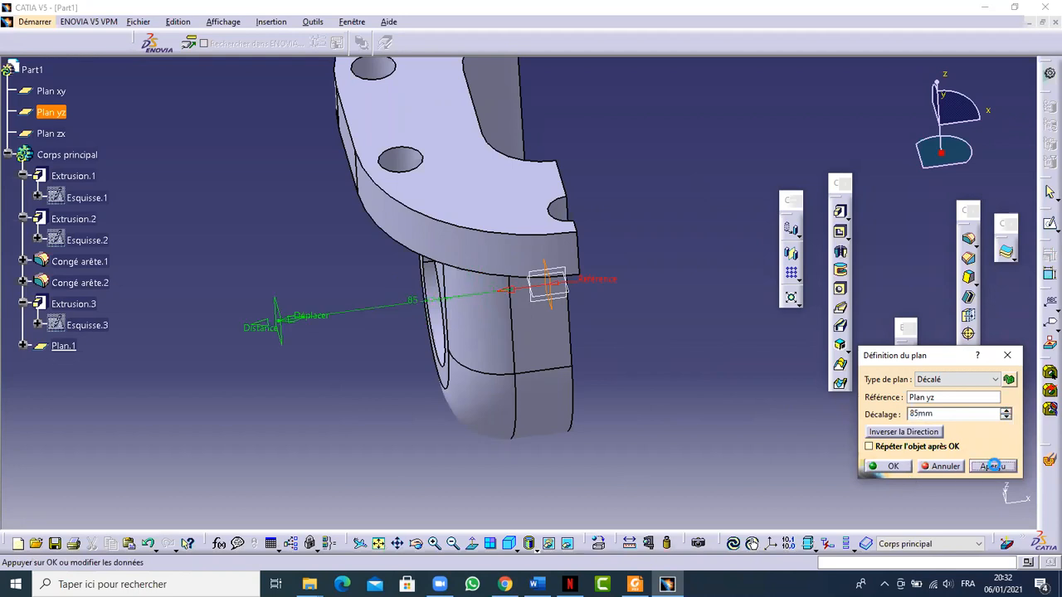
pyautogui.click(881, 467)
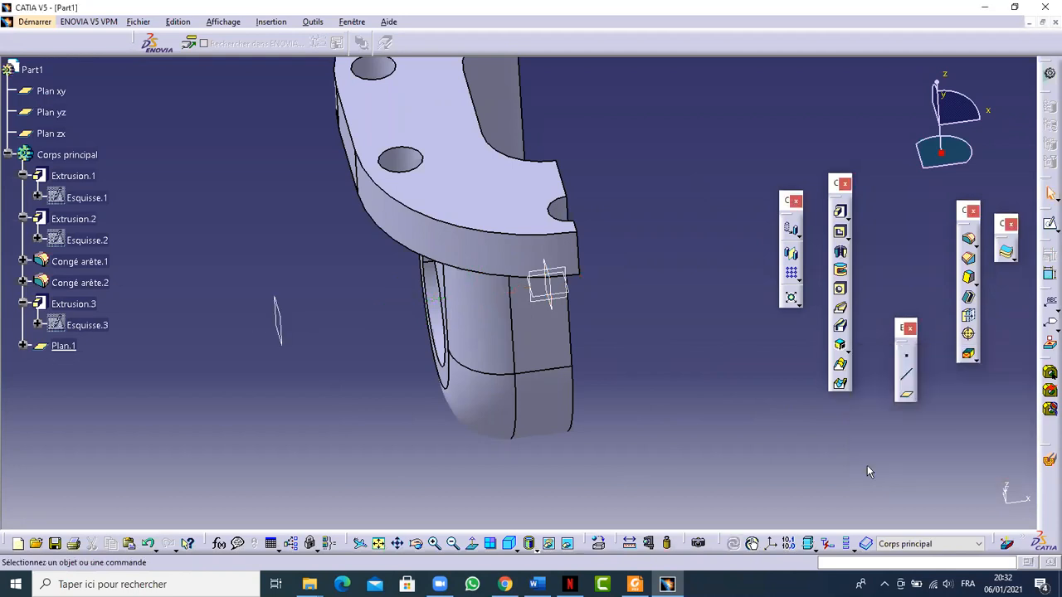
# Step: Open a new sketch on the 85 mm offset plane and flip the view normal to it
pyautogui.click(280, 322)
pyautogui.click(1048, 222)
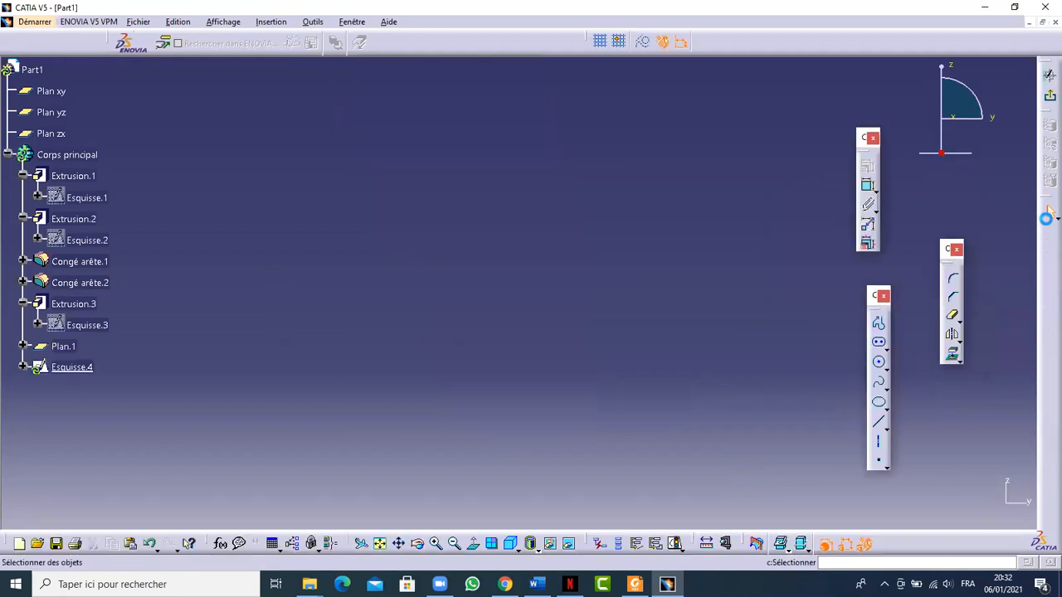
pyautogui.click(474, 547)
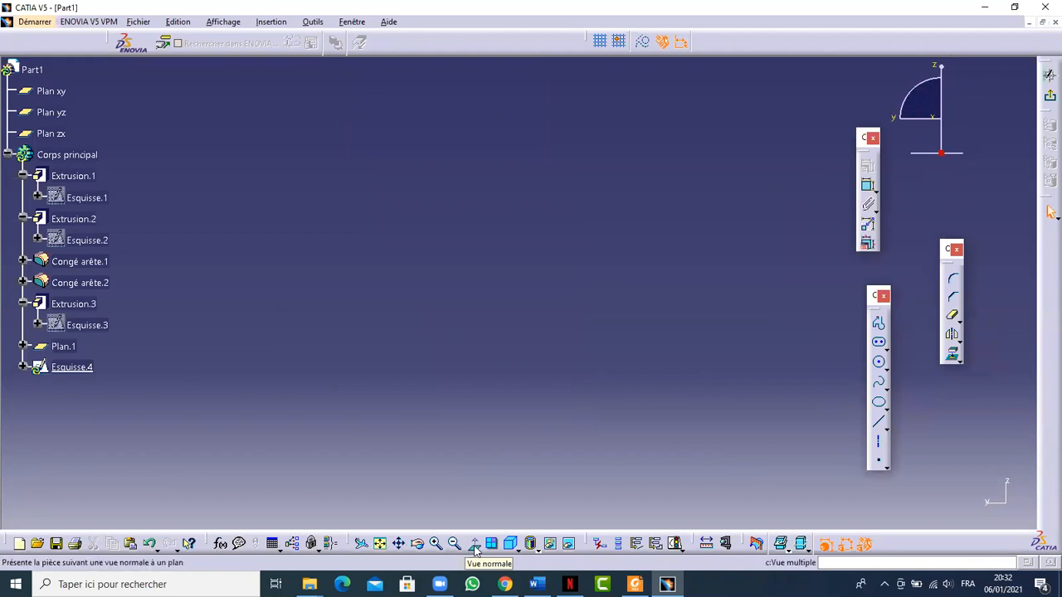
# Step: On the PIECE 30 drawing in Foxit Reader, circle the lower flange in the front view and section B-B, and mark its Φ42 bore edges
pyautogui.click(474, 547)
pyautogui.click(381, 543)
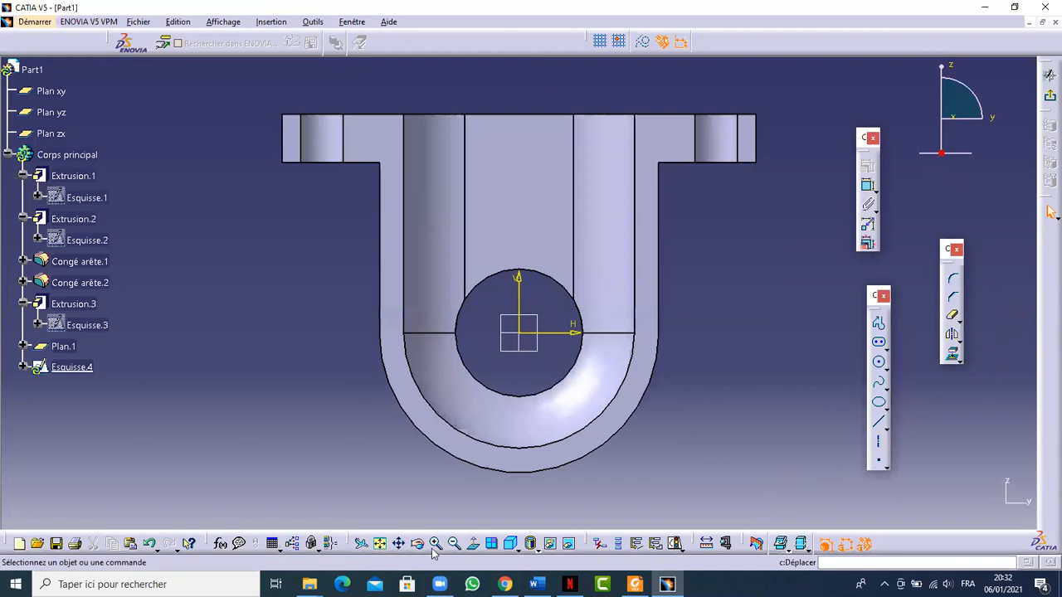
pyautogui.click(475, 547)
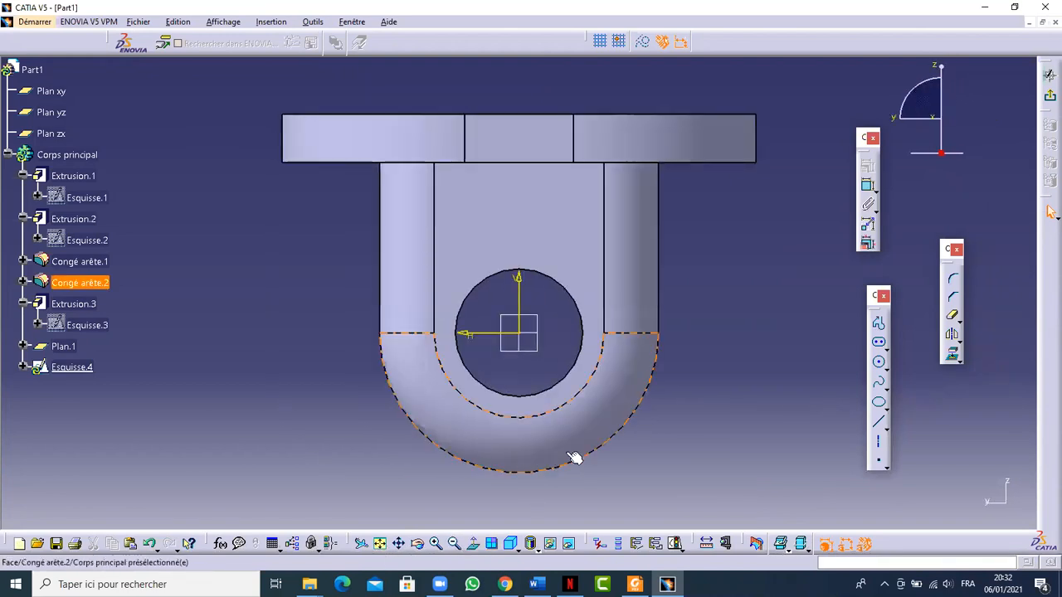
pyautogui.moveTo(675, 466); pyautogui.dragTo(676, 402, button='middle')
pyautogui.click(634, 583)
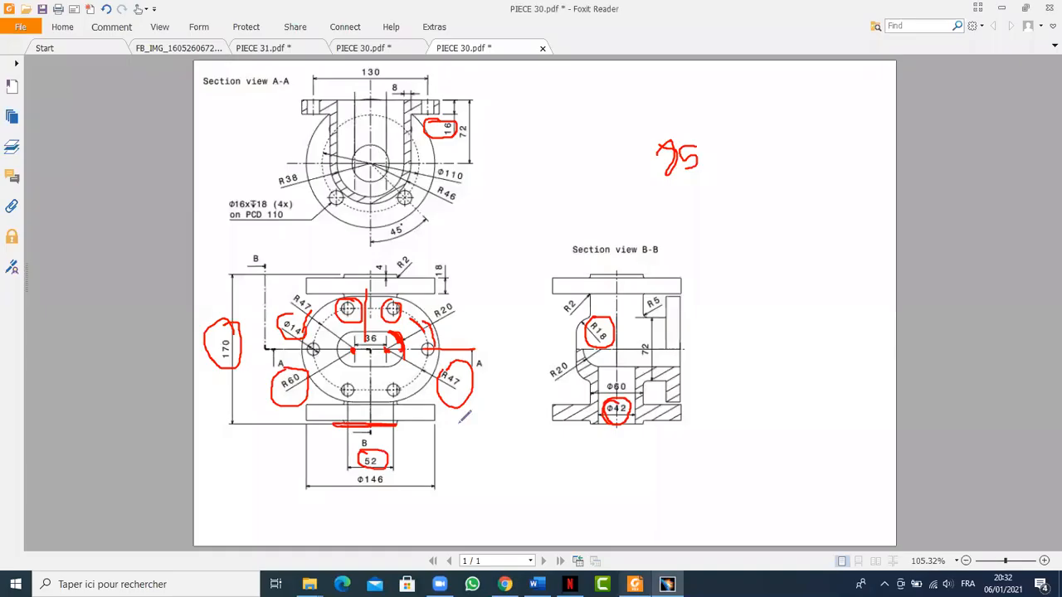
pyautogui.moveTo(452, 410)
pyautogui.mouseDown()
pyautogui.moveTo(433, 391)
pyautogui.moveTo(355, 386)
pyautogui.moveTo(300, 408)
pyautogui.moveTo(364, 453)
pyautogui.moveTo(455, 425)
pyautogui.moveTo(452, 405)
pyautogui.mouseUp()
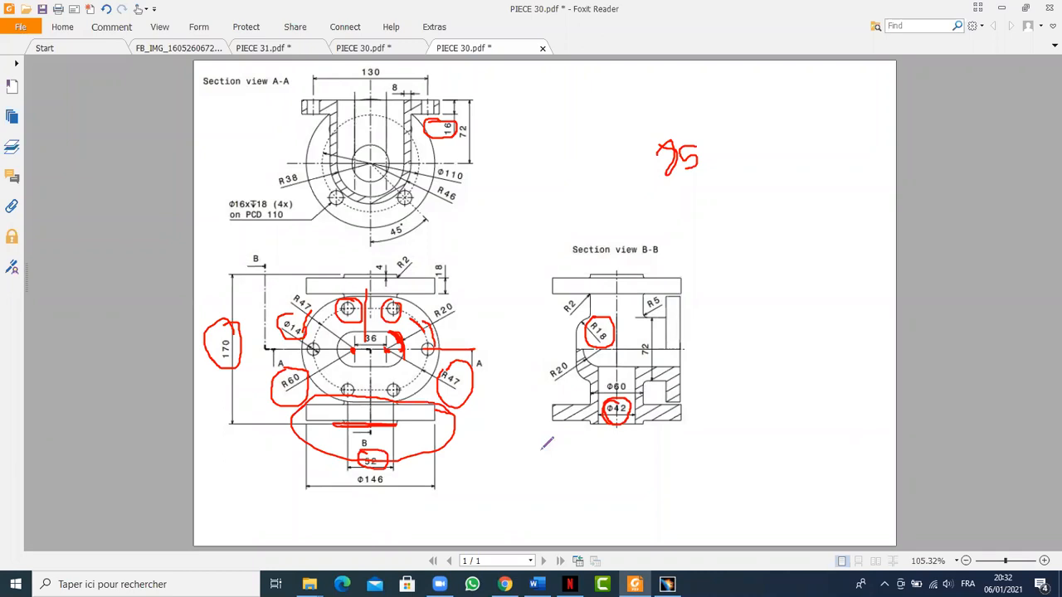
pyautogui.moveTo(566, 445)
pyautogui.mouseDown()
pyautogui.moveTo(542, 420)
pyautogui.moveTo(578, 390)
pyautogui.moveTo(643, 371)
pyautogui.moveTo(699, 415)
pyautogui.moveTo(560, 444)
pyautogui.mouseUp()
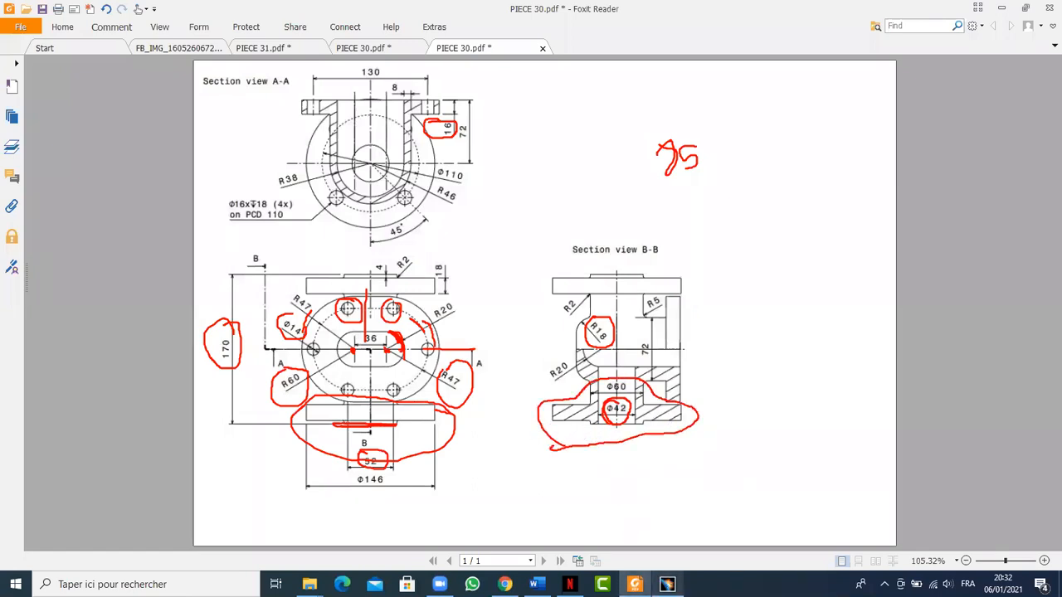
pyautogui.moveTo(598, 423)
pyautogui.mouseDown()
pyautogui.moveTo(596, 399)
pyautogui.moveTo(631, 415)
pyautogui.mouseUp()
# Step: Back in CATIA, project the circular edge of the side bore into the 85 mm offset plane sketch
pyautogui.click(667, 584)
pyautogui.click(586, 304)
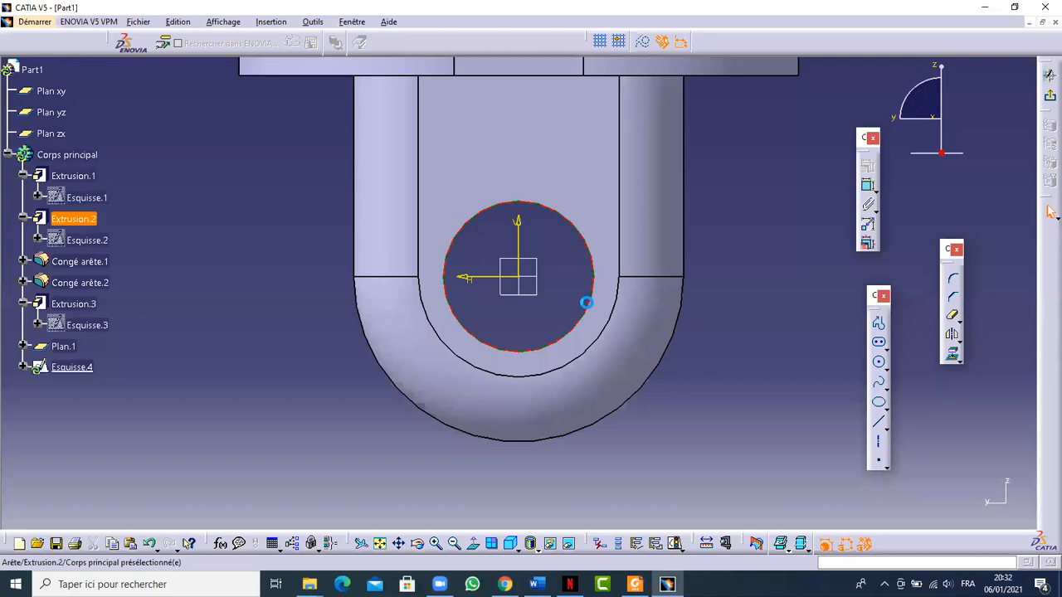
pyautogui.click(952, 354)
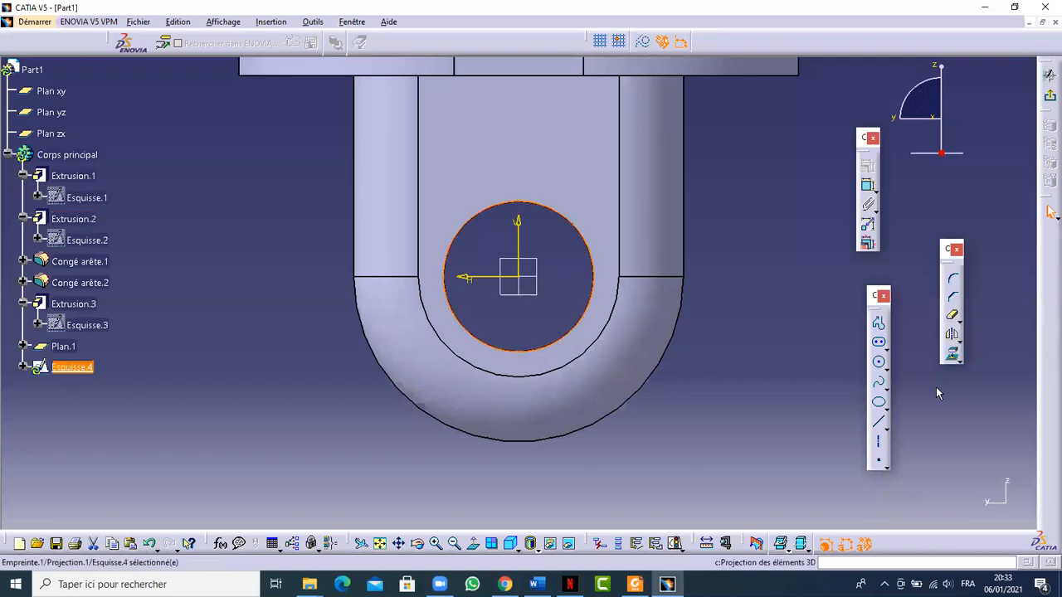
pyautogui.click(779, 328)
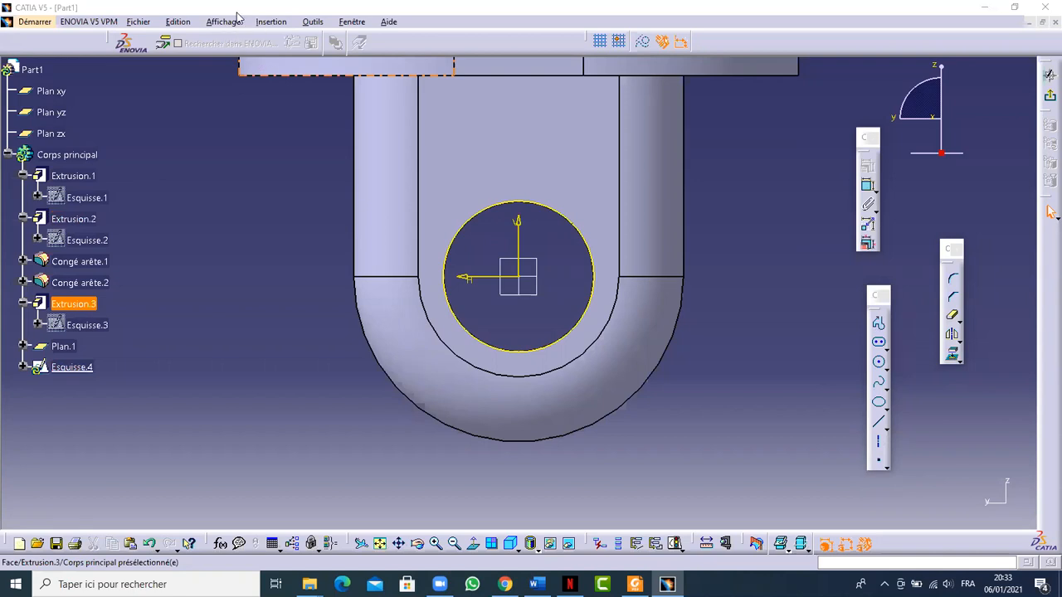
pyautogui.click(730, 419)
# Step: Draw a circle about 56 mm in diameter centred on the sketch origin, and consult the Φ60 dimension on the PIECE 30 drawing
pyautogui.click(885, 367)
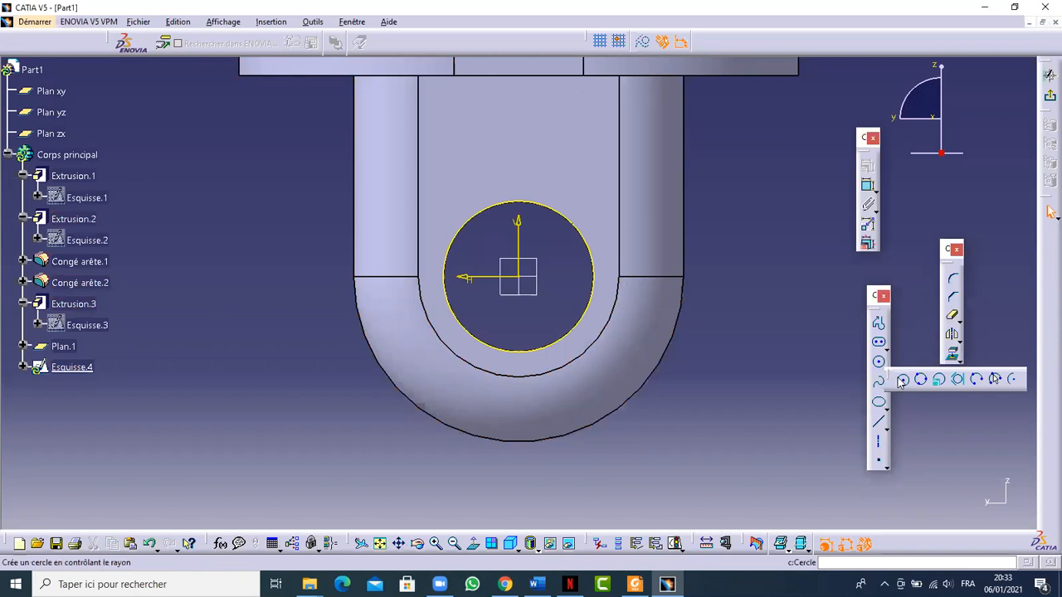
pyautogui.click(902, 378)
pyautogui.click(519, 277)
pyautogui.click(579, 332)
pyautogui.hotkey('alt', 'Tab')
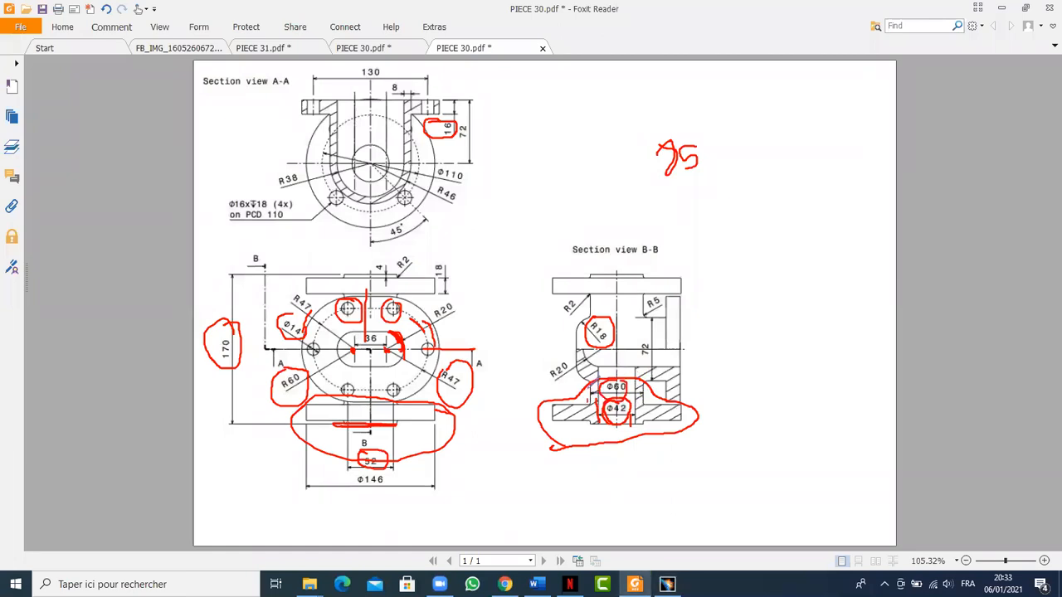
pyautogui.click(667, 583)
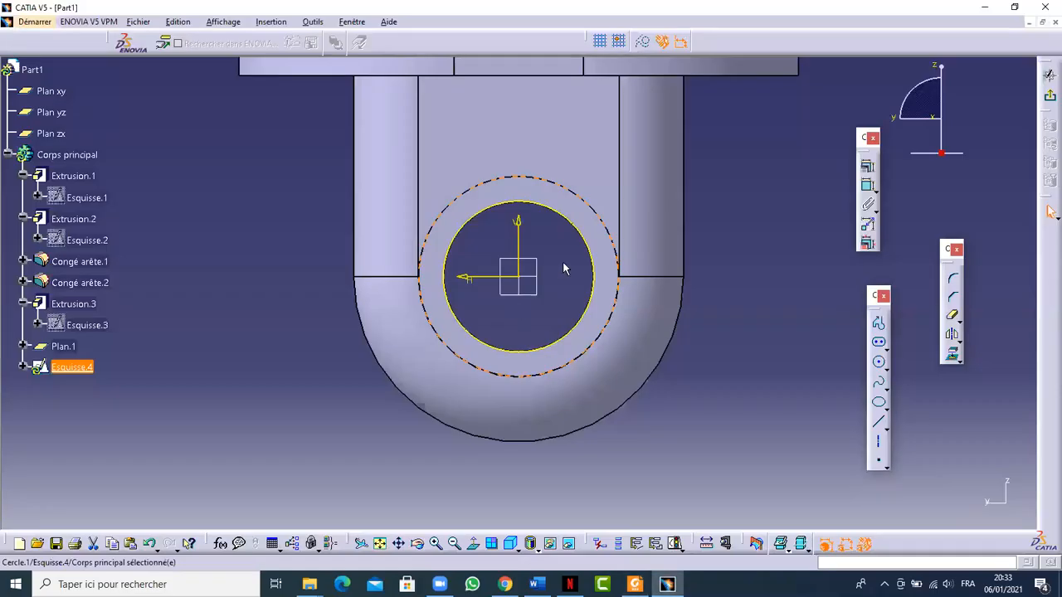
# Step: Dimension the circle around the projected bore and set its diameter to 60 mm
pyautogui.click(867, 186)
pyautogui.click(804, 216)
pyautogui.doubleClick(805, 217)
pyautogui.write('60')
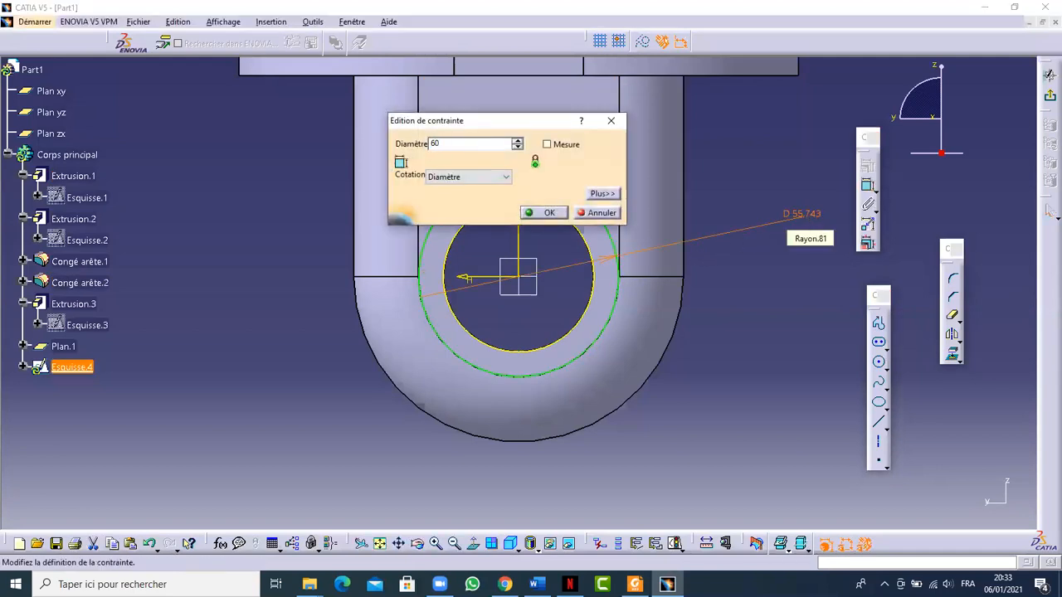
pyautogui.press('Return')
pyautogui.keyDown('ctrl'); pyautogui.moveTo(721, 303); pyautogui.dragTo(713, 339, button='middle'); pyautogui.keyUp('ctrl')
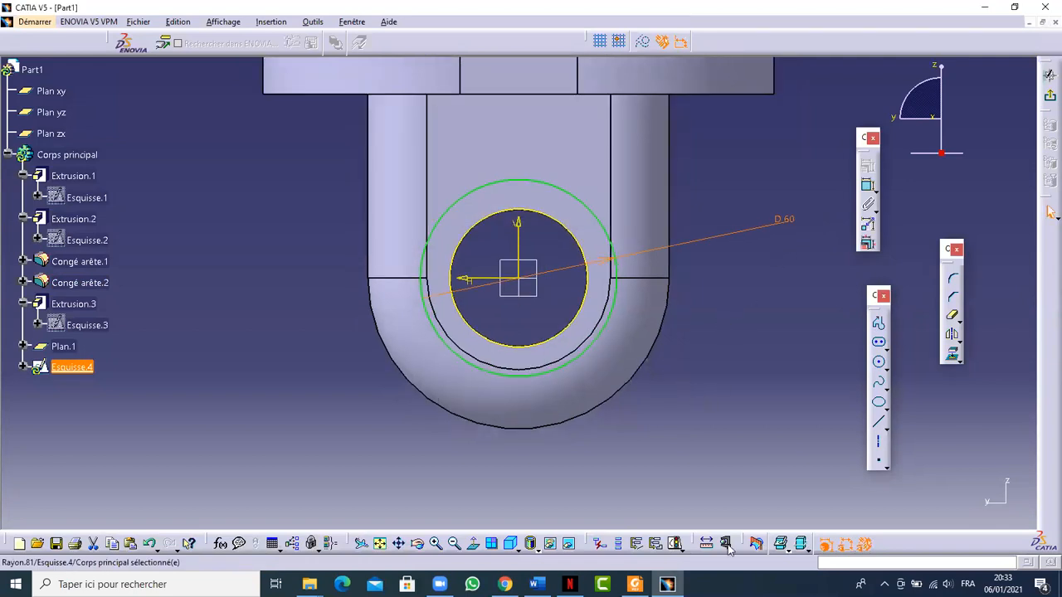
# Step: On the PIECE 30 drawing, mark the lower flange's ends, circle the Φ146 dimension and trace the flange's outer arc in section A-A
pyautogui.click(668, 585)
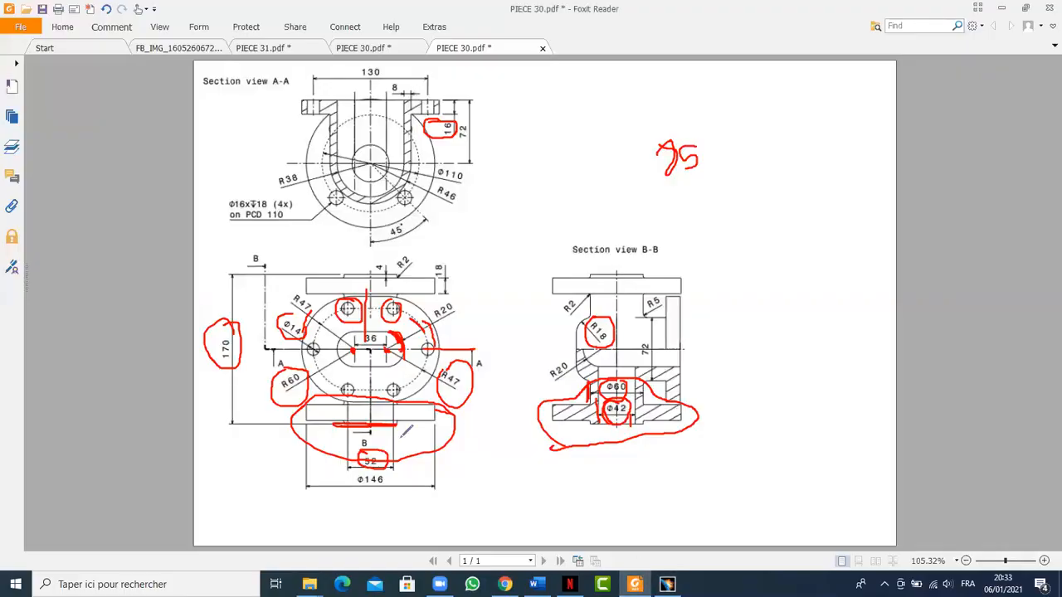
pyautogui.moveTo(435, 403); pyautogui.dragTo(431, 428)
pyautogui.moveTo(365, 466)
pyautogui.mouseDown()
pyautogui.moveTo(370, 489)
pyautogui.moveTo(400, 470)
pyautogui.moveTo(383, 464)
pyautogui.mouseUp()
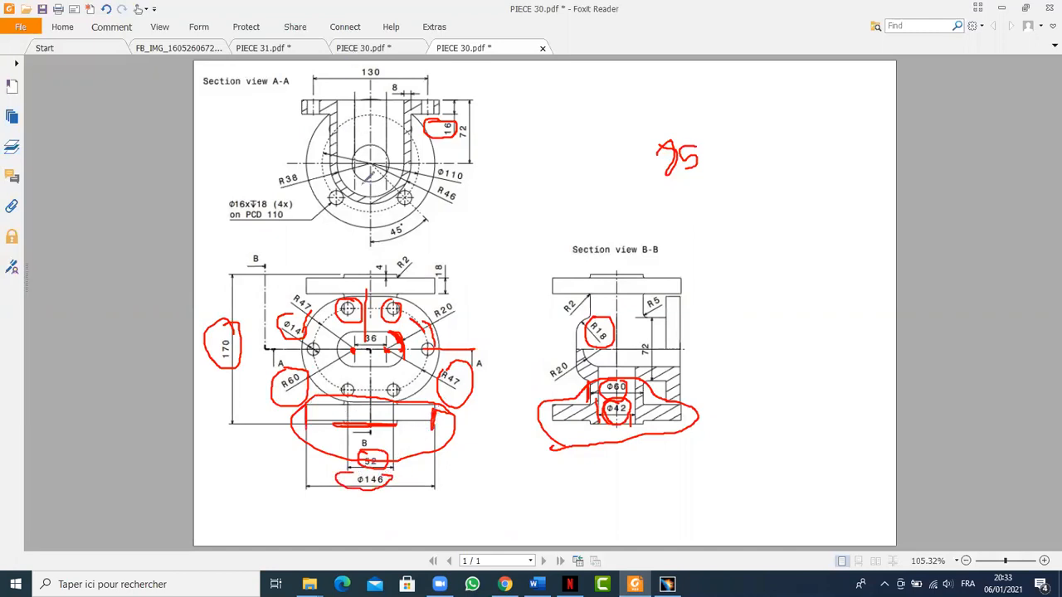
pyautogui.moveTo(321, 207)
pyautogui.mouseDown()
pyautogui.moveTo(300, 176)
pyautogui.moveTo(313, 138)
pyautogui.mouseUp()
pyautogui.moveTo(363, 470); pyautogui.dragTo(385, 492)
# Step: Back in CATIA, draw a flange circle about 141 mm in diameter centred on the sketch origin
pyautogui.click(660, 586)
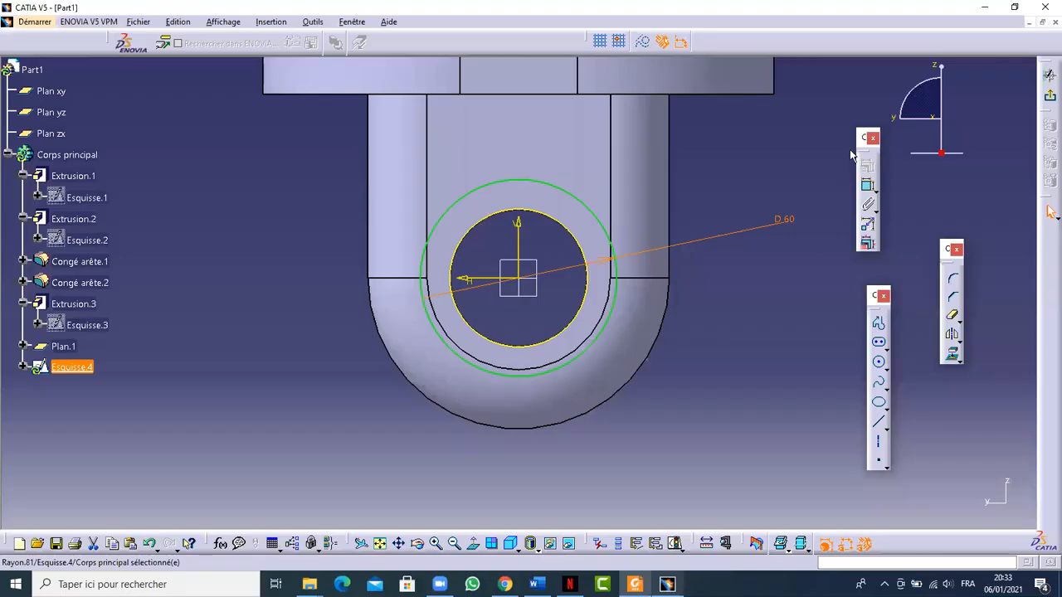
pyautogui.click(880, 363)
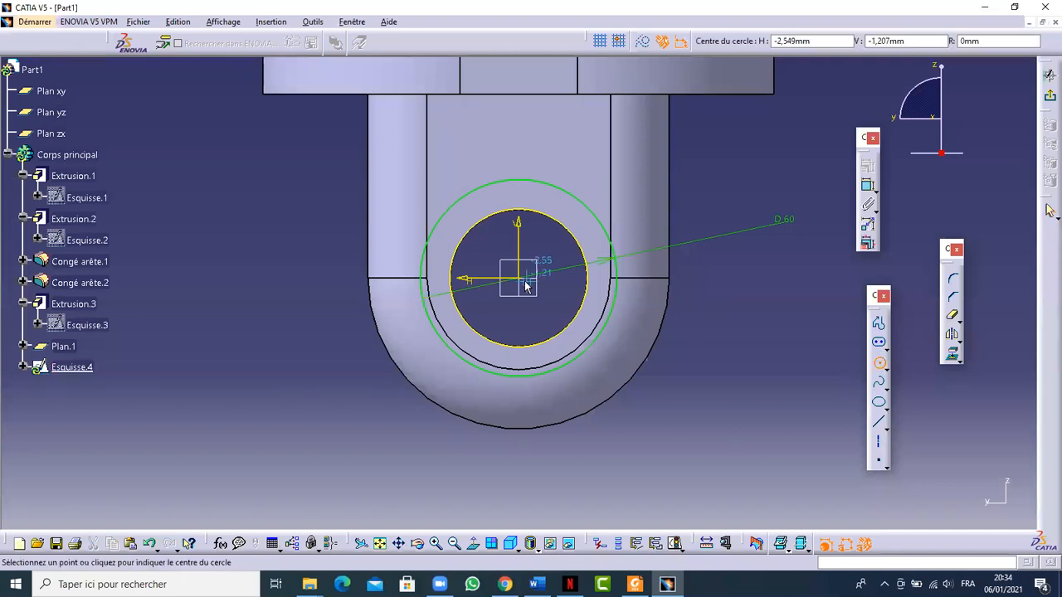
pyautogui.click(519, 278)
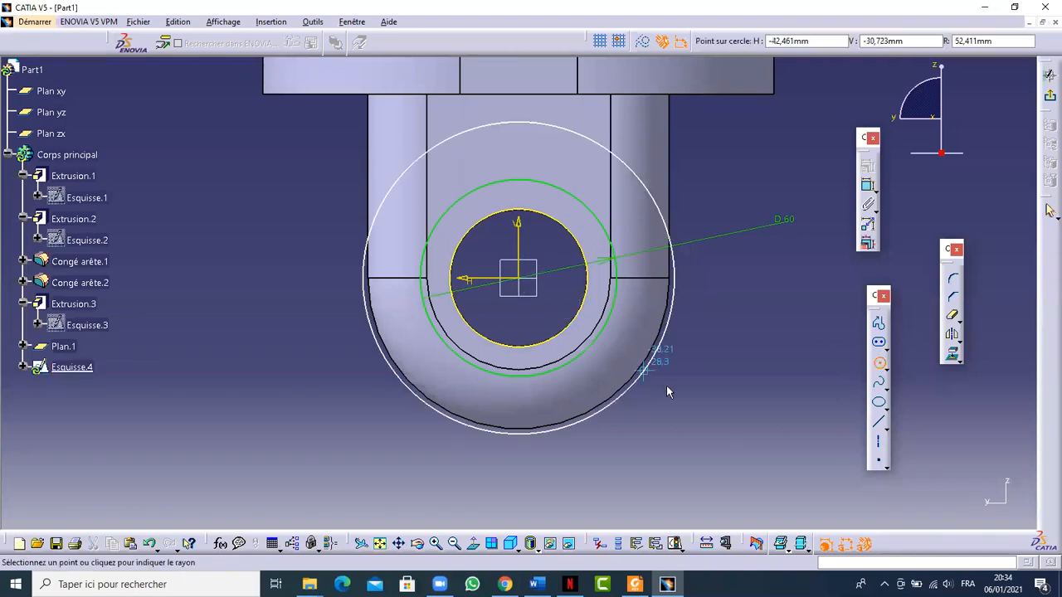
pyautogui.click(720, 405)
# Step: Dimension the outer flange circle and set its diameter to 146 mm
pyautogui.click(867, 187)
pyautogui.click(784, 301)
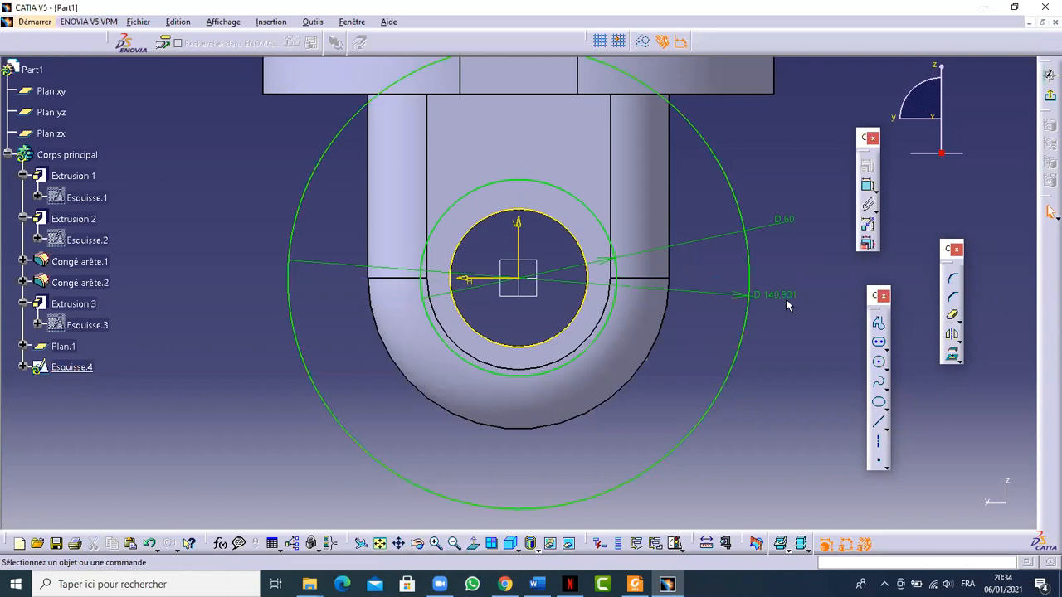
pyautogui.click(783, 299)
pyautogui.doubleClick(780, 295)
pyautogui.write('1')
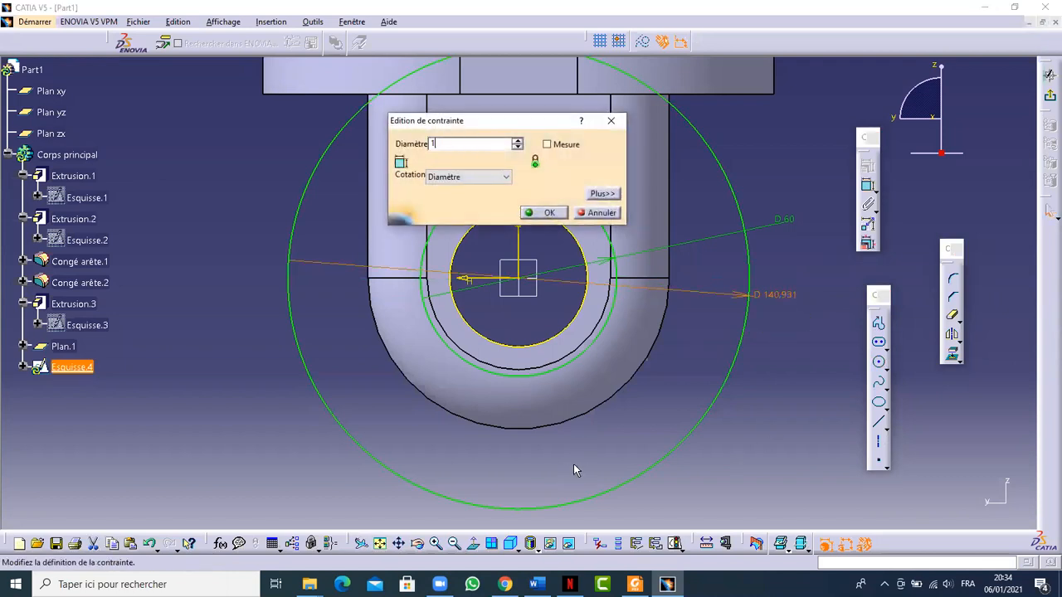
pyautogui.write('46')
pyautogui.press('Return')
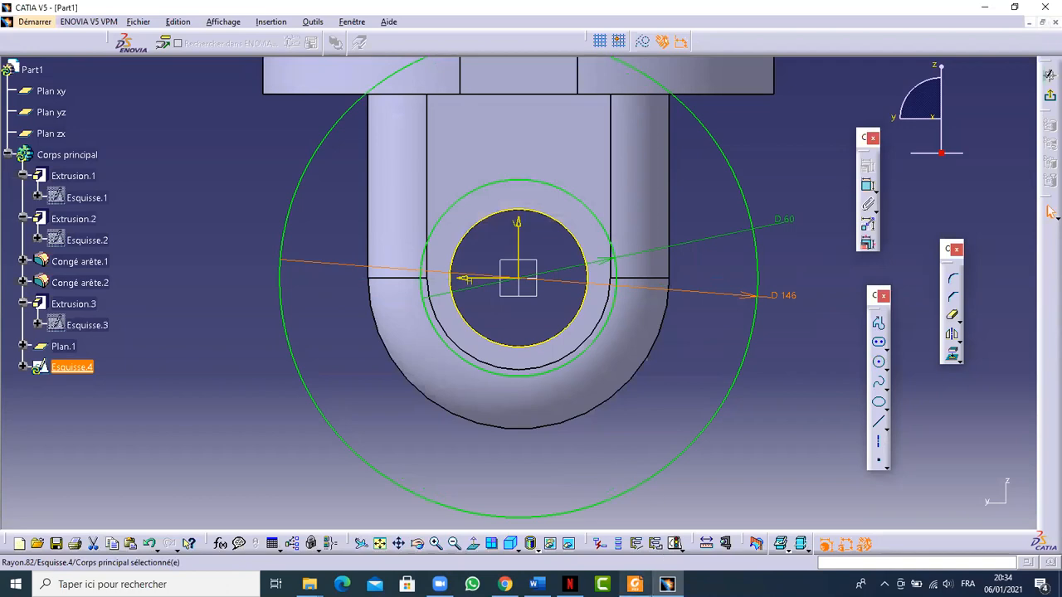
# Step: Compare where the outer flange circle meets the mounting flange in the sketch with section A-A of the PIECE 30 drawing
pyautogui.click(634, 584)
pyautogui.click(667, 584)
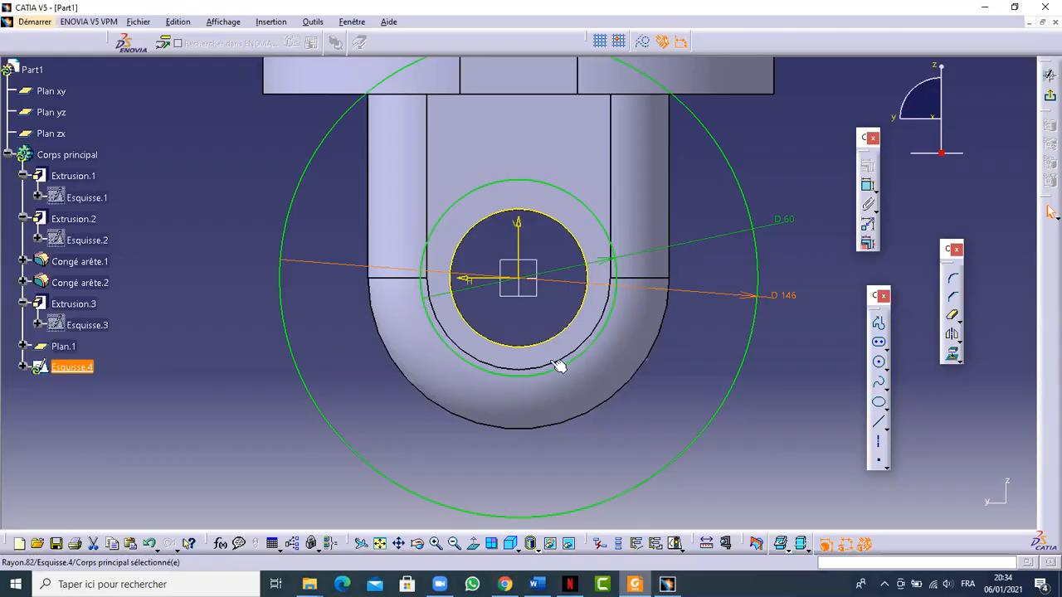
pyautogui.moveTo(609, 116)
pyautogui.mouseDown(button='middle')
pyautogui.moveTo(581, 162)
pyautogui.moveTo(530, 186)
pyautogui.moveTo(533, 107)
pyautogui.mouseUp(button='middle')
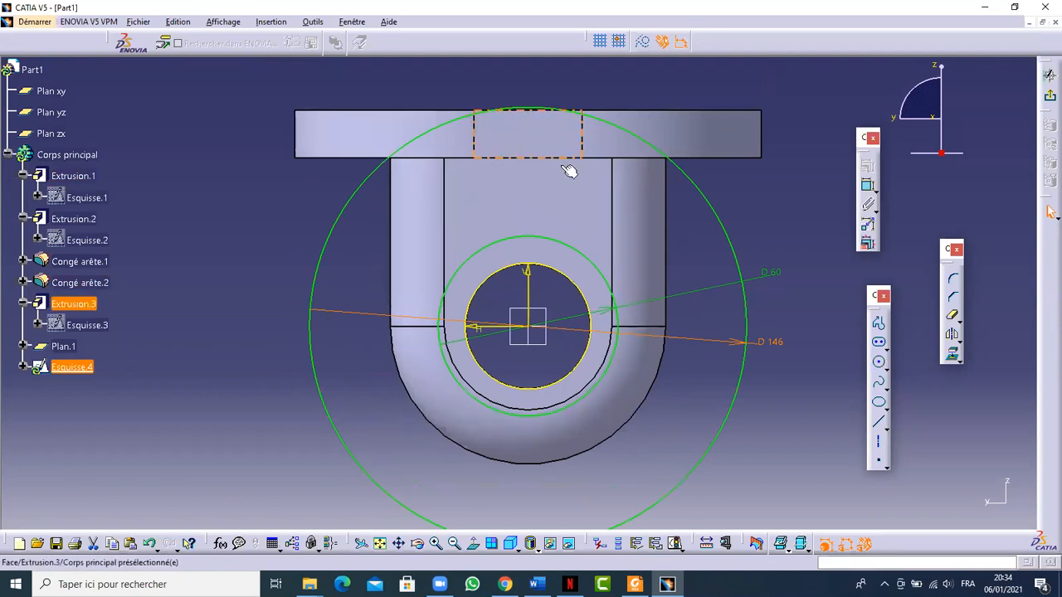
pyautogui.click(635, 584)
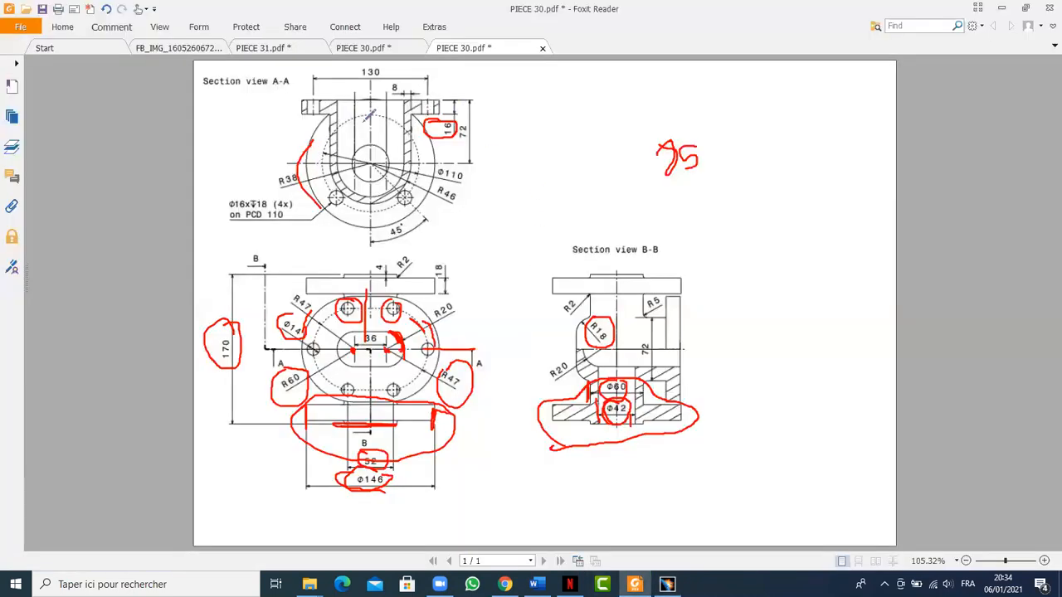
pyautogui.keyDown('ctrl'); pyautogui.scroll(3, 377, 86); pyautogui.keyUp('ctrl')
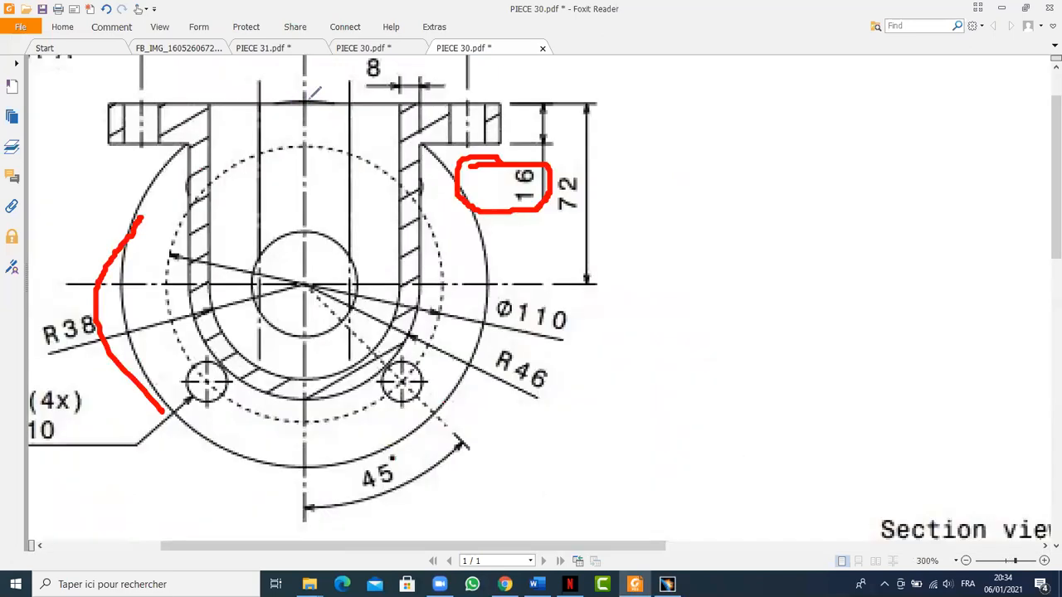
pyautogui.keyDown('ctrl'); pyautogui.scroll(-4, 367, 141); pyautogui.keyUp('ctrl')
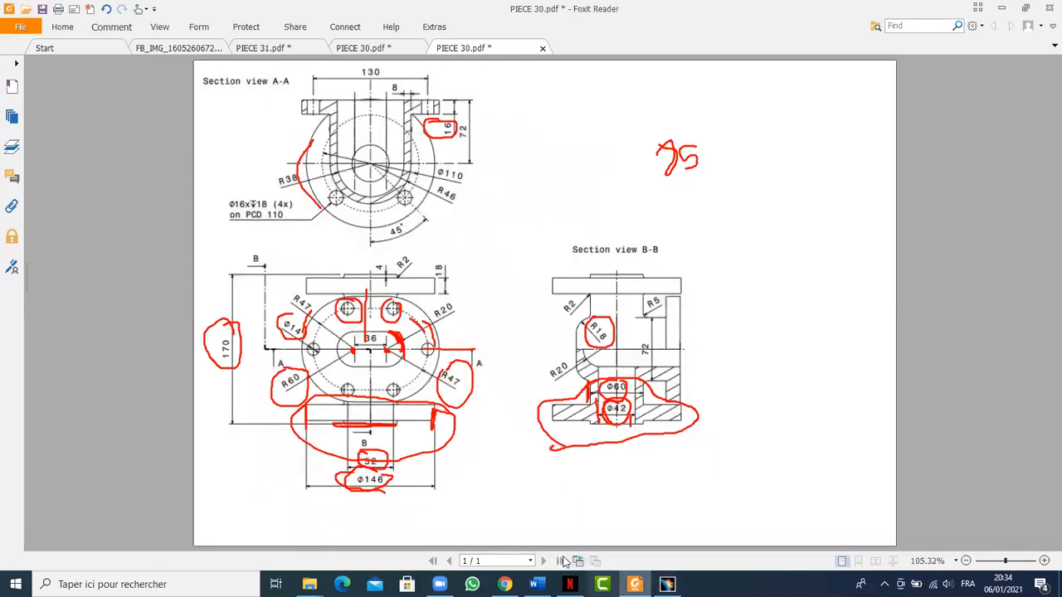
pyautogui.keyDown('ctrl'); pyautogui.scroll(1, 576, 514); pyautogui.keyUp('ctrl')
pyautogui.keyDown('ctrl'); pyautogui.scroll(-1, 369, 214); pyautogui.keyUp('ctrl')
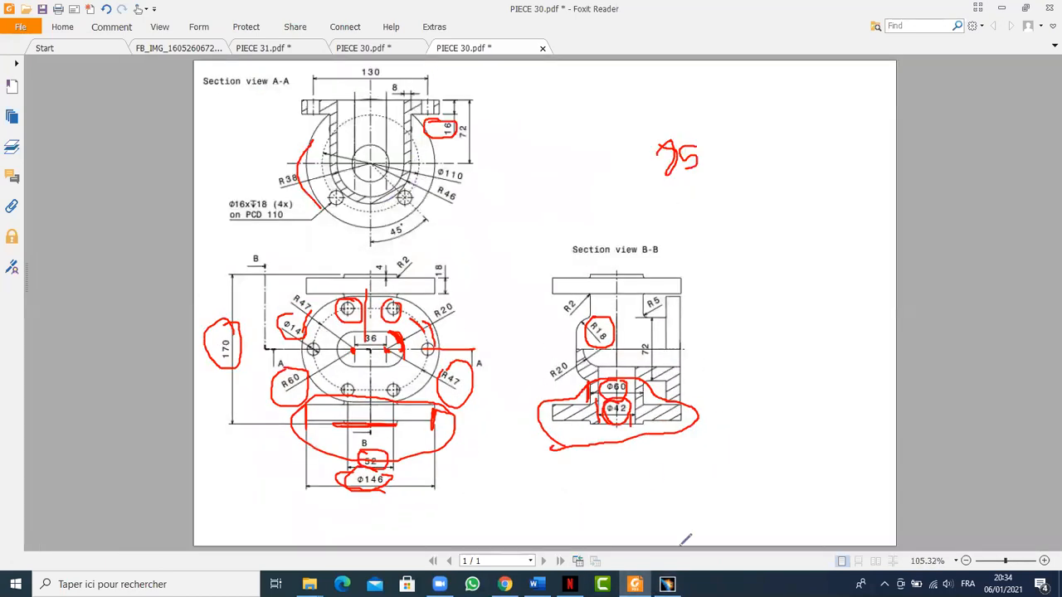
# Step: On the PIECE 30 drawing, circle a bolt hole in section A-A and the Φ16, depth 18, 4x and PCD 110 values in its callout
pyautogui.click(667, 584)
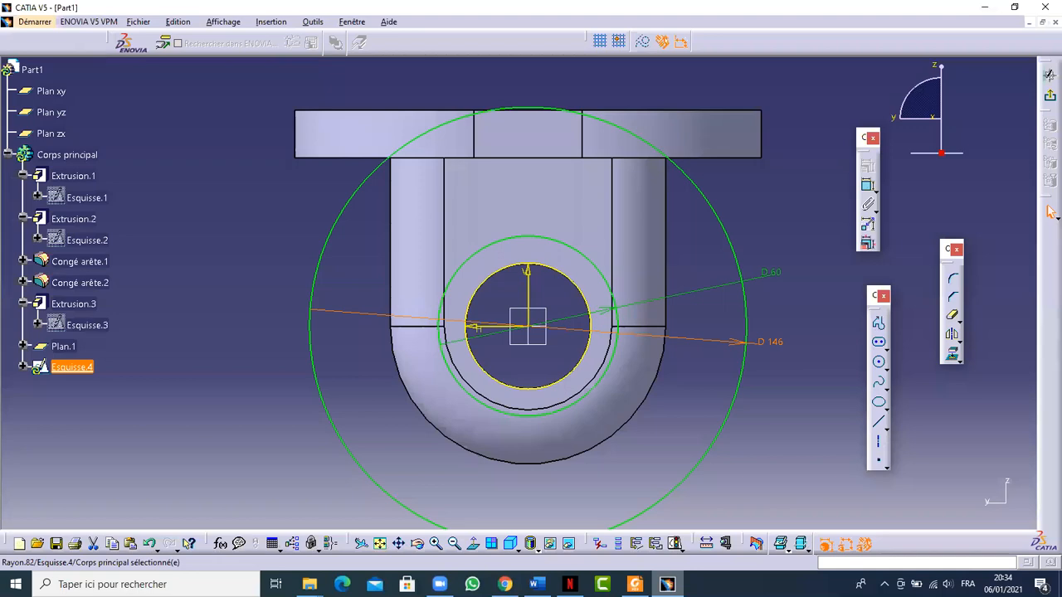
pyautogui.click(666, 584)
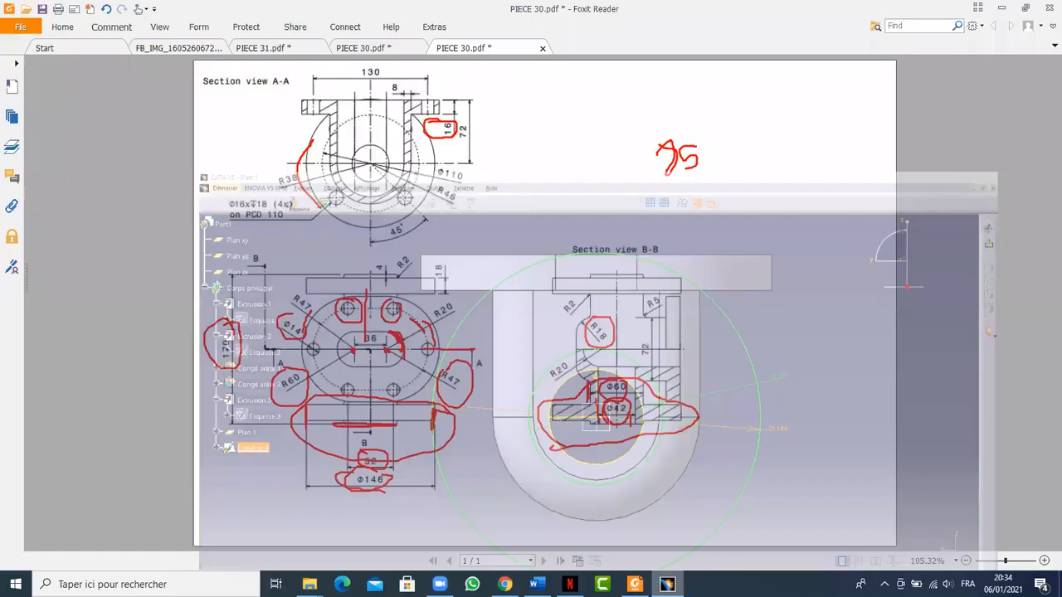
pyautogui.moveTo(415, 178)
pyautogui.mouseDown()
pyautogui.moveTo(386, 202)
pyautogui.moveTo(414, 212)
pyautogui.moveTo(424, 200)
pyautogui.mouseUp()
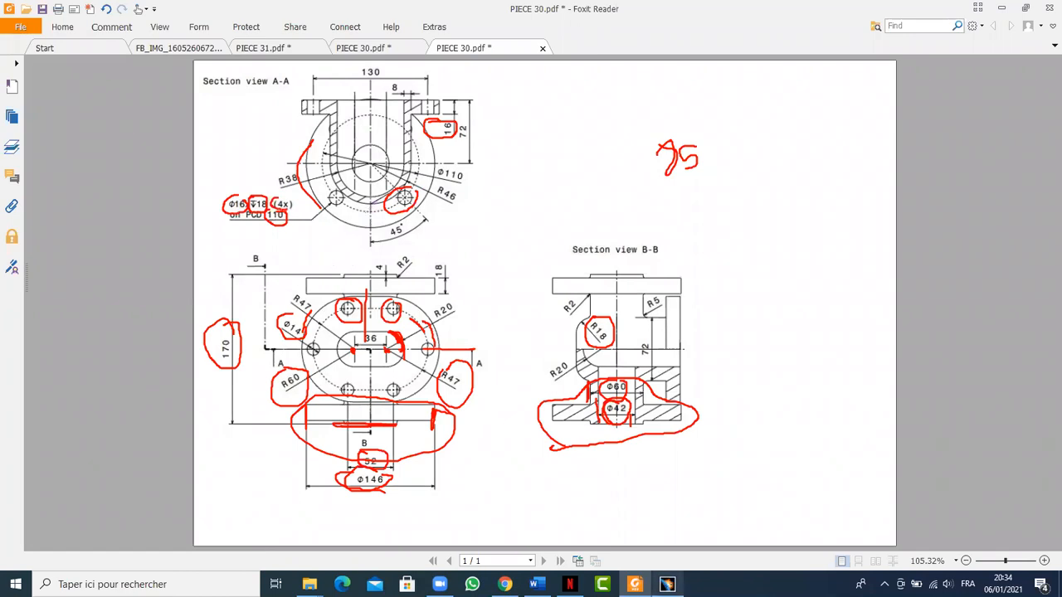
# Step: Back in CATIA, draw an origin-centred circle between the 60 mm and 146 mm circles and convert it to a construction element
pyautogui.click(666, 584)
pyautogui.click(880, 361)
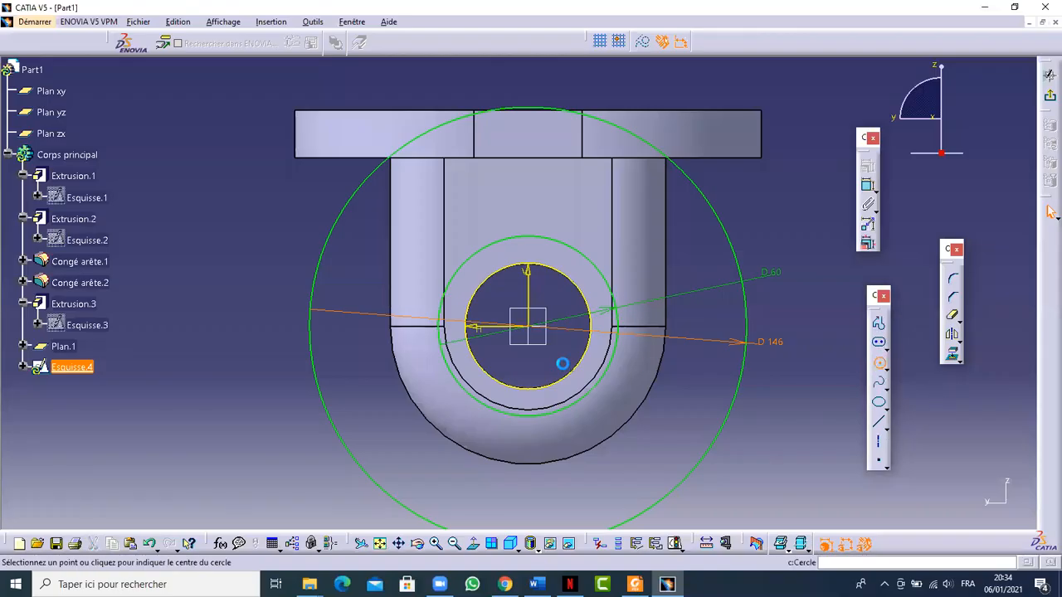
pyautogui.click(533, 328)
pyautogui.click(652, 448)
pyautogui.click(643, 41)
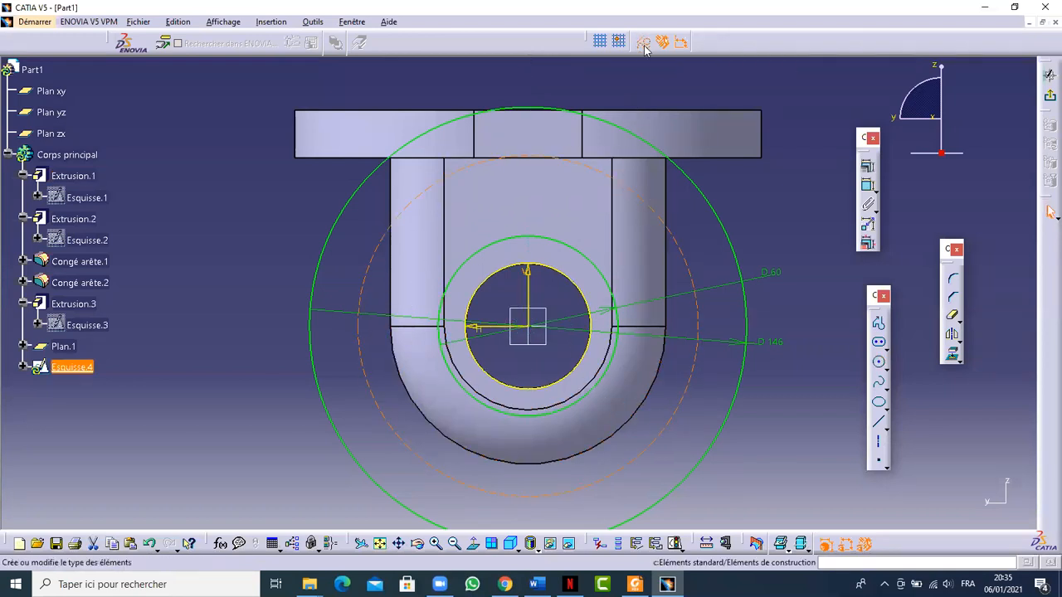
pyautogui.click(667, 85)
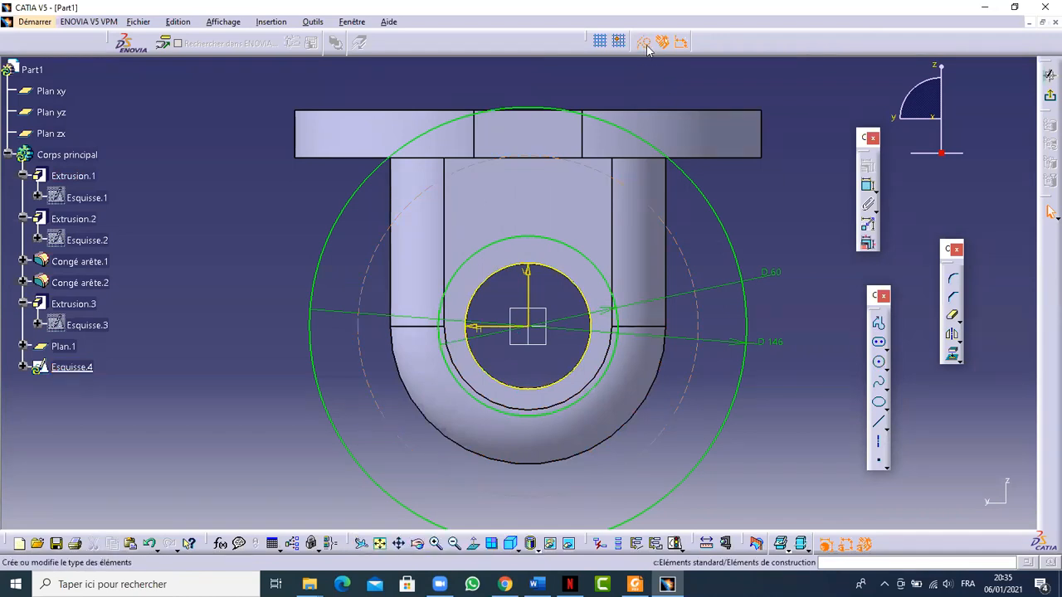
# Step: Sketch a bolt-hole circle about 20 mm in diameter centred on the dashed construction circle, in the upper quadrant on the negative H side
pyautogui.moveTo(751, 484); pyautogui.dragTo(744, 429, button='middle')
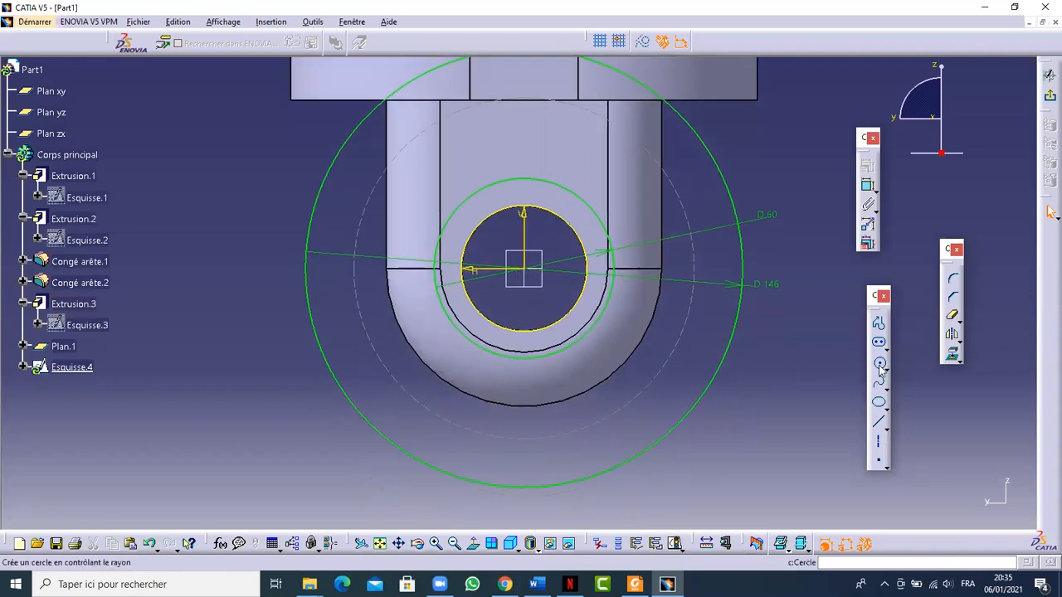
pyautogui.click(879, 365)
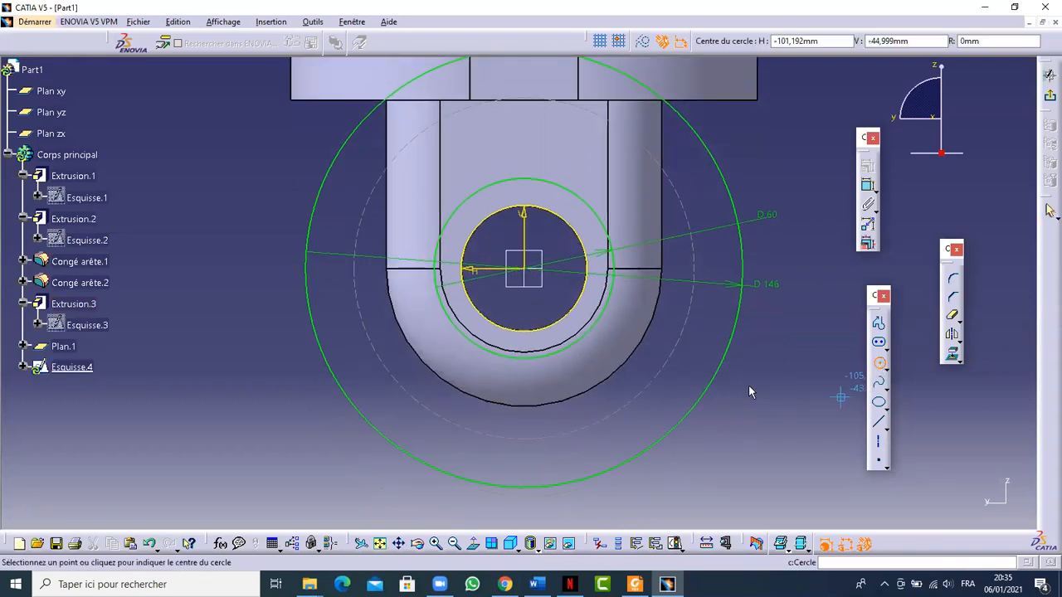
pyautogui.click(625, 130)
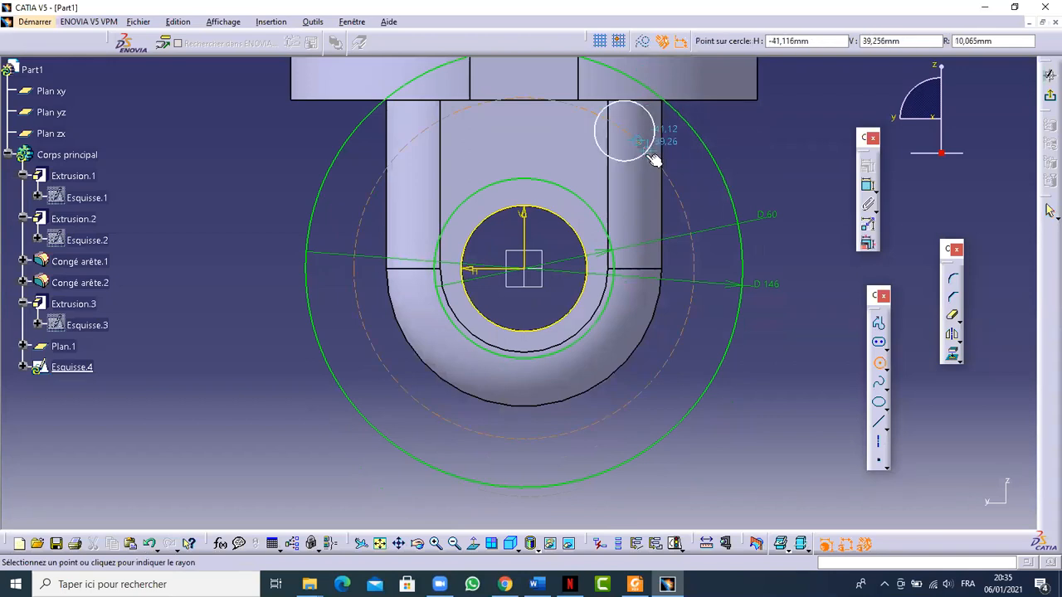
pyautogui.click(654, 160)
pyautogui.click(757, 346)
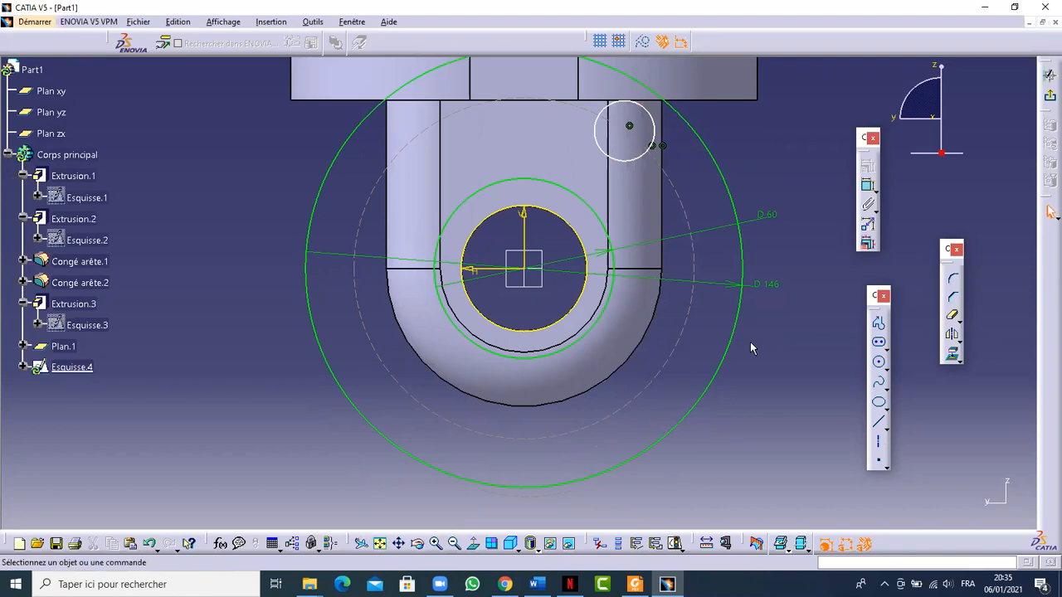
pyautogui.click(455, 543)
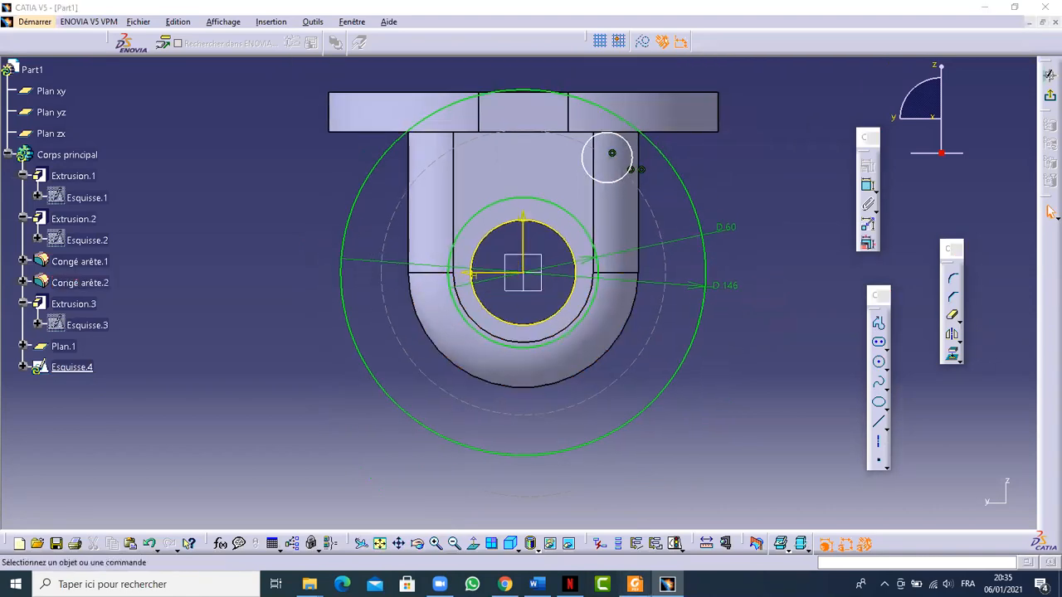
# Step: Check the bolt-hole pattern in section A-A of the PIECE 30 drawing in Foxit Reader and return to CATIA
pyautogui.hotkey('alt', 'Tab')
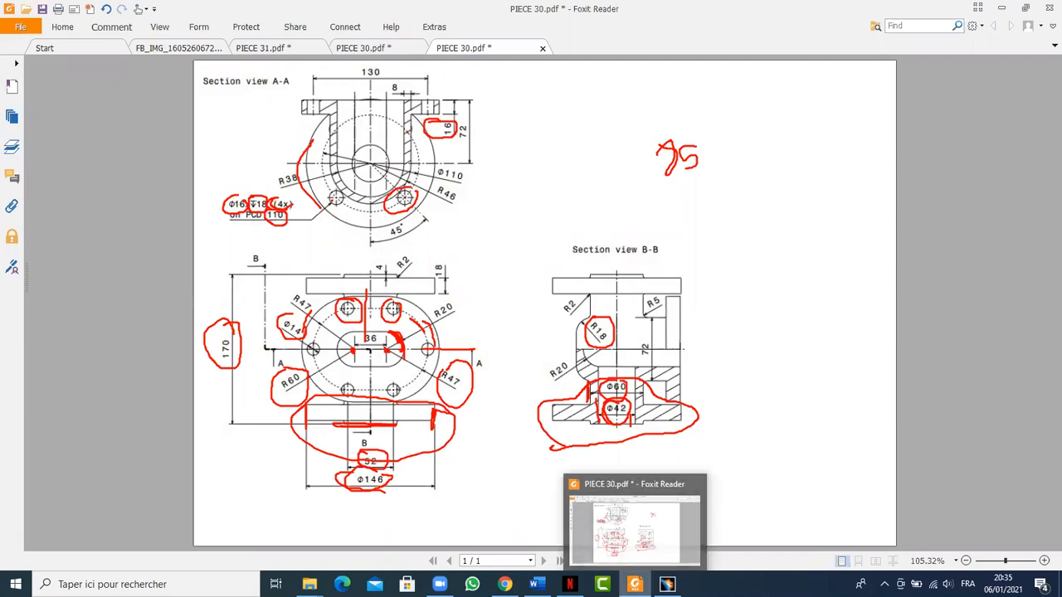
pyautogui.click(668, 583)
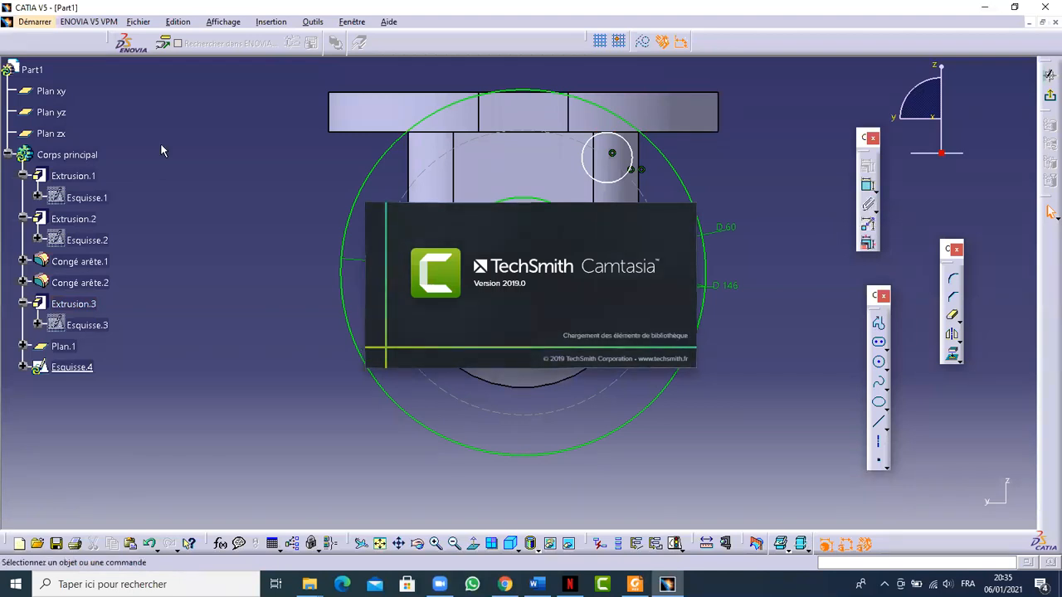
# Step: End the TechSmith Camtasia 2019 task in Task Manager and close Task Manager
pyautogui.hotkey('ctrl', 'shift', 'Escape')
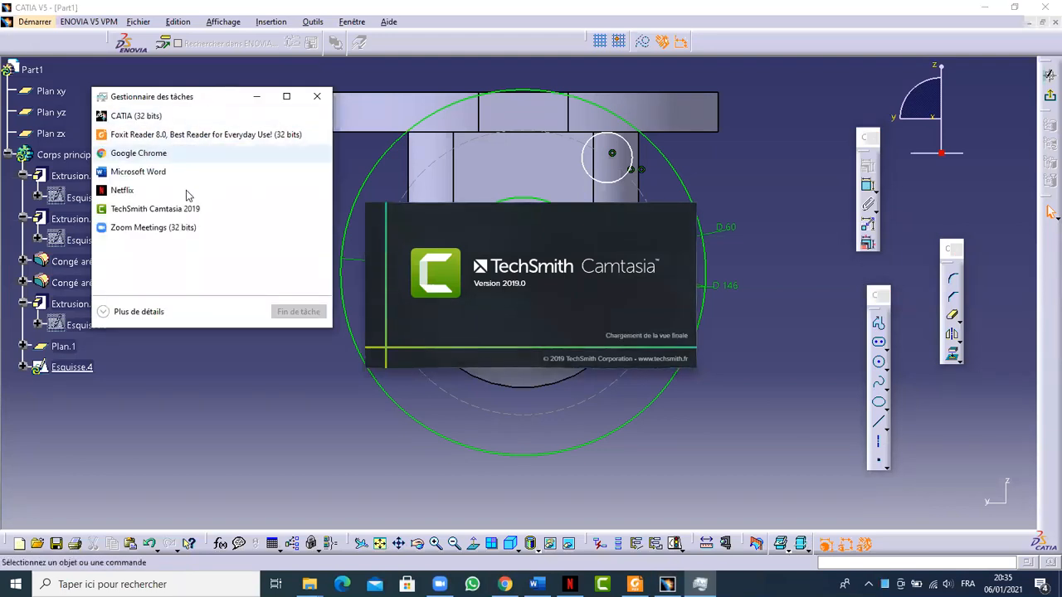
pyautogui.click(198, 211)
pyautogui.click(300, 314)
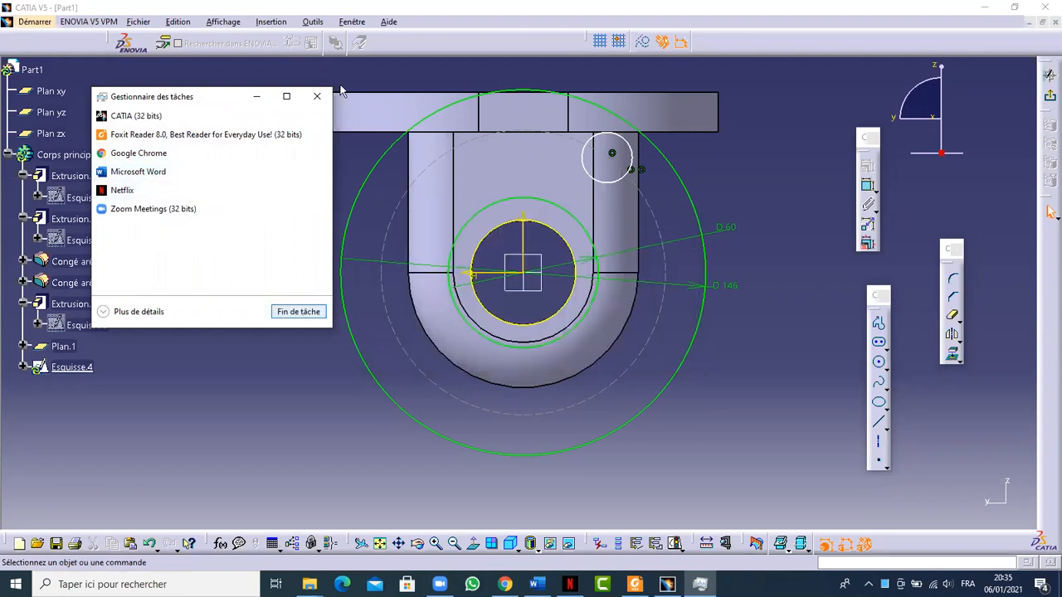
pyautogui.click(317, 96)
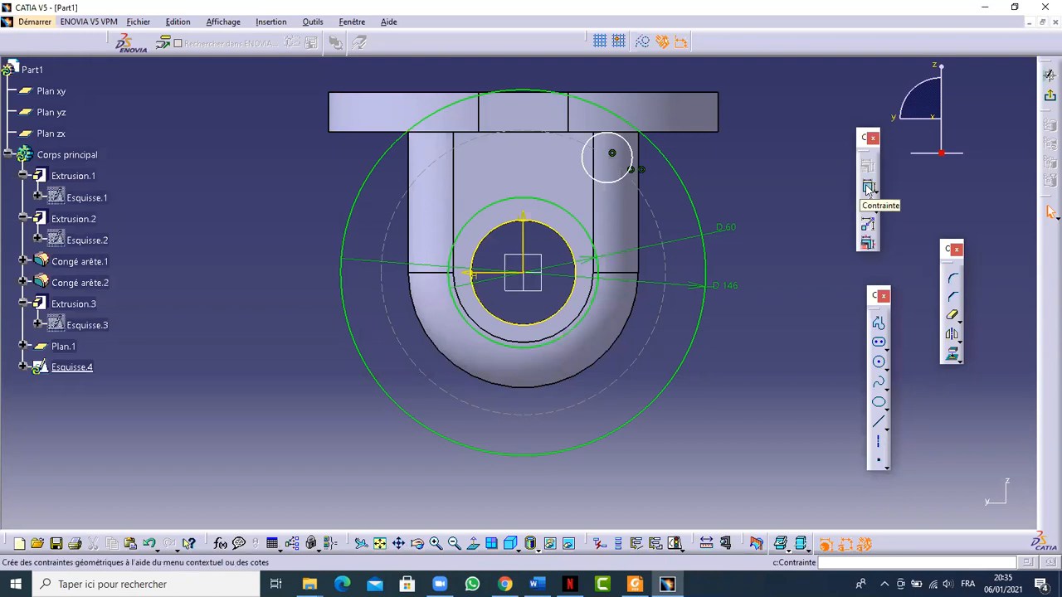
# Step: Mirror the bolt-hole circle about the vertical sketch axis, and mirror the resulting pair about the horizontal axis
pyautogui.click(632, 160)
pyautogui.click(953, 339)
pyautogui.click(524, 236)
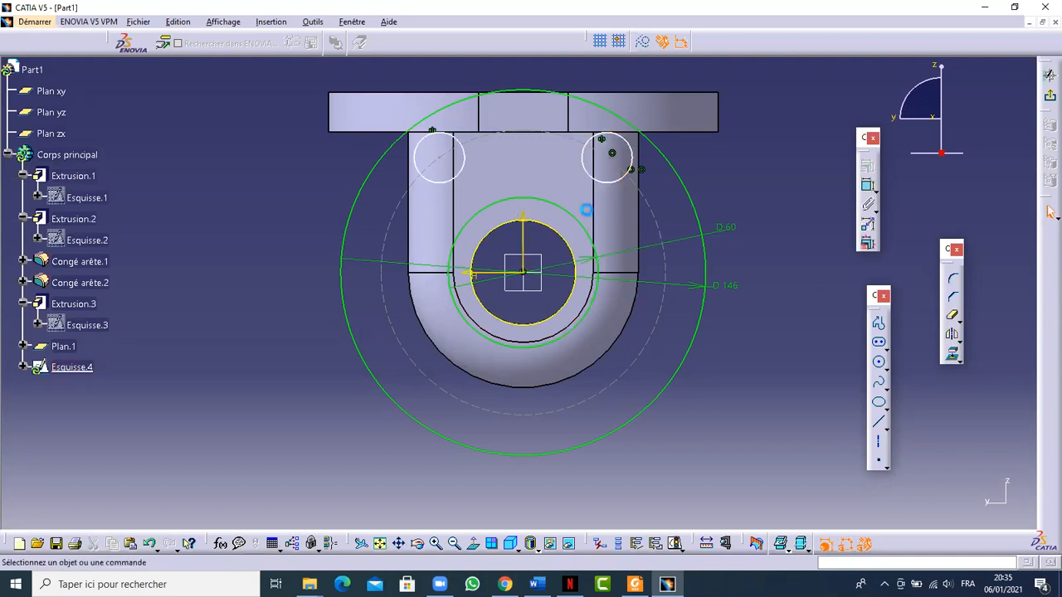
pyautogui.click(632, 169)
pyautogui.keyDown('ctrl'); pyautogui.click(466, 146); pyautogui.keyUp('ctrl')
pyautogui.click(953, 338)
pyautogui.click(489, 274)
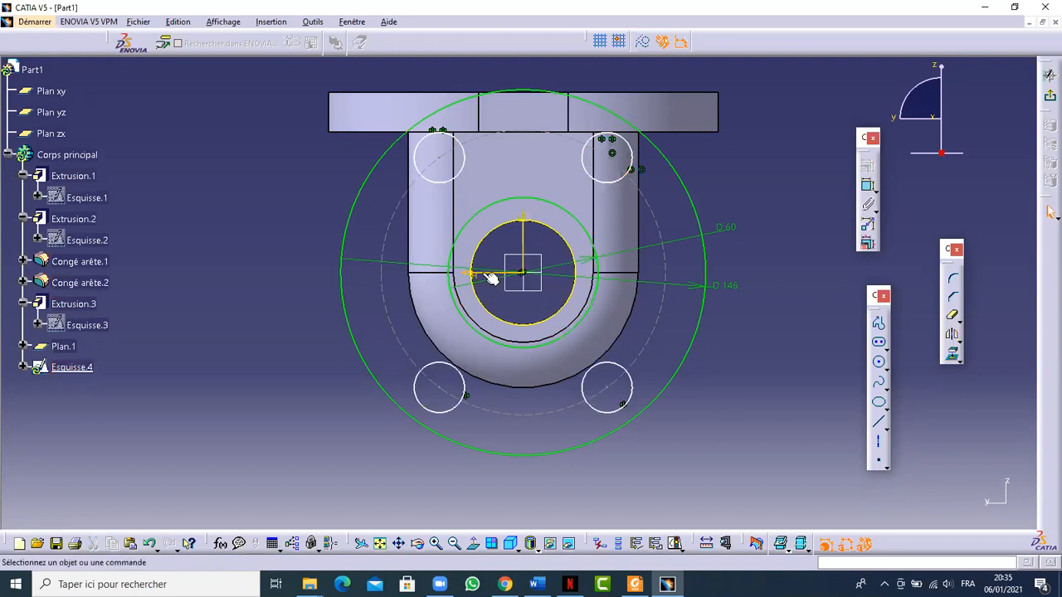
# Step: Dimension the original bolt-hole circle and set its diameter to 16 mm from the Φ16 callout on the PIECE 30 drawing
pyautogui.click(867, 186)
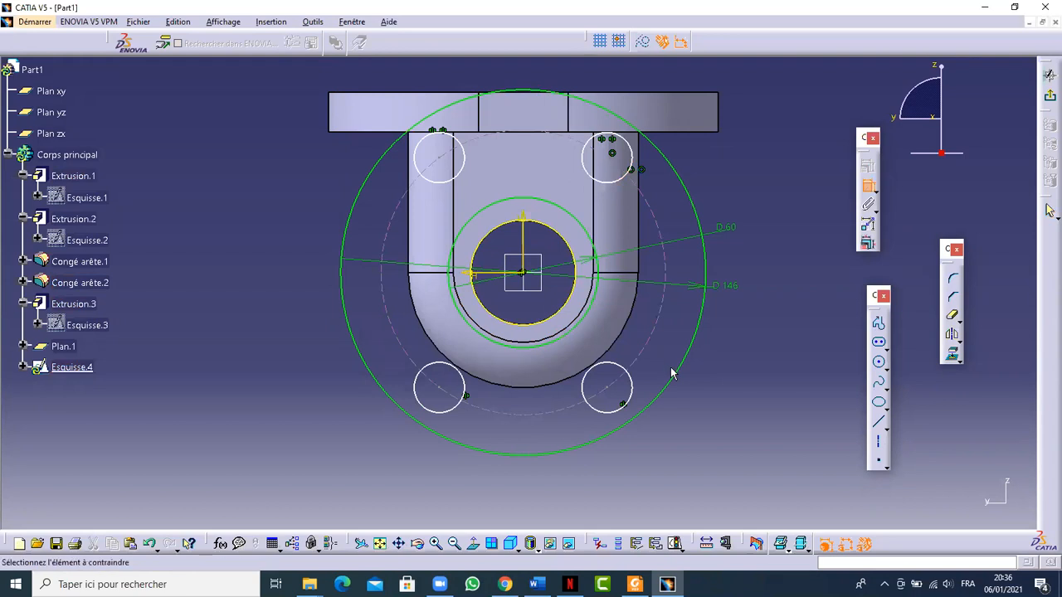
pyautogui.click(630, 155)
pyautogui.click(770, 187)
pyautogui.doubleClick(778, 187)
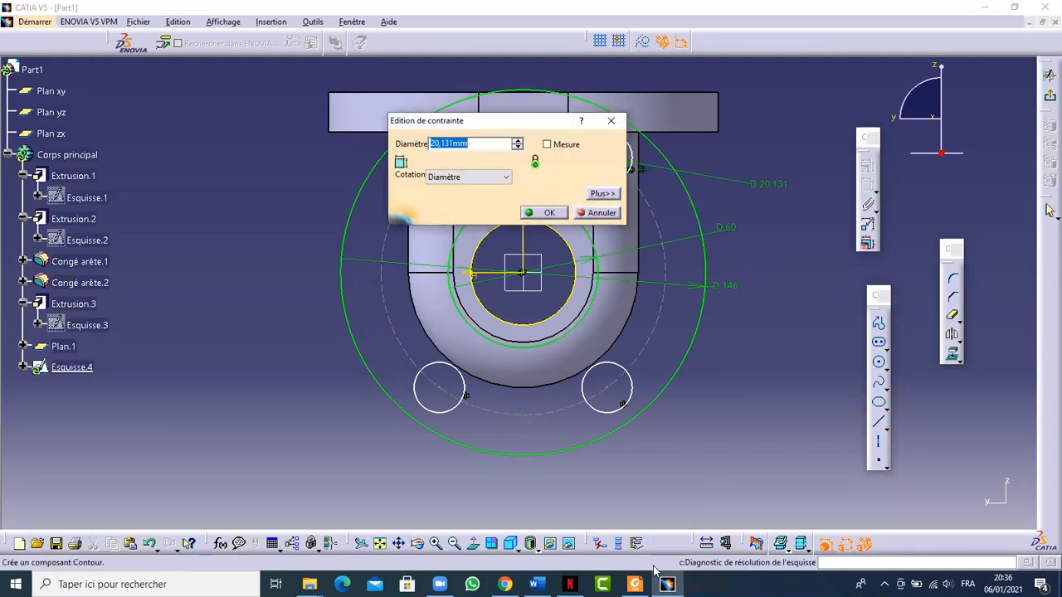
pyautogui.click(637, 584)
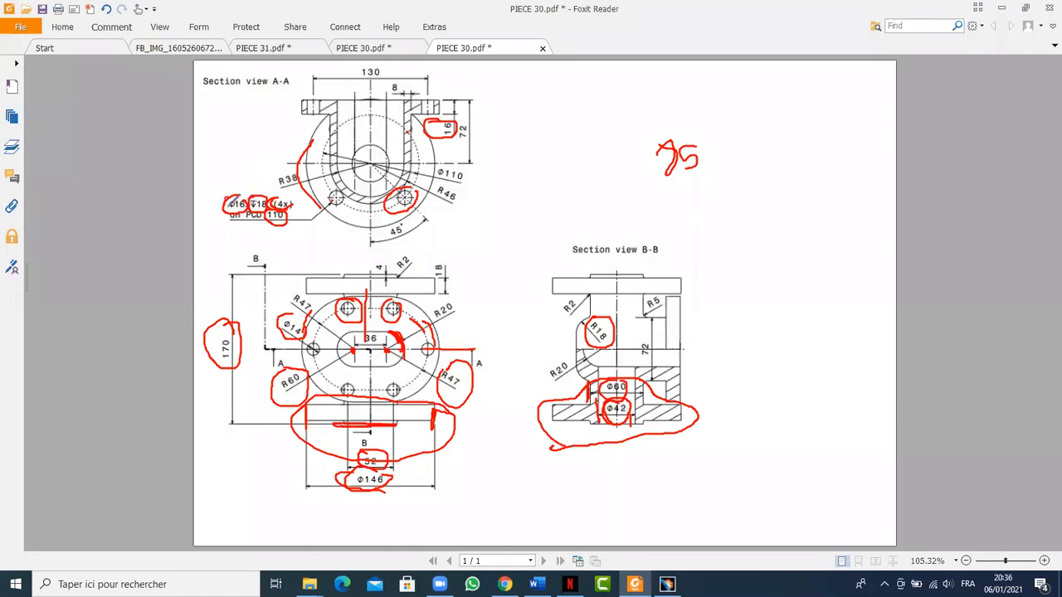
pyautogui.click(667, 584)
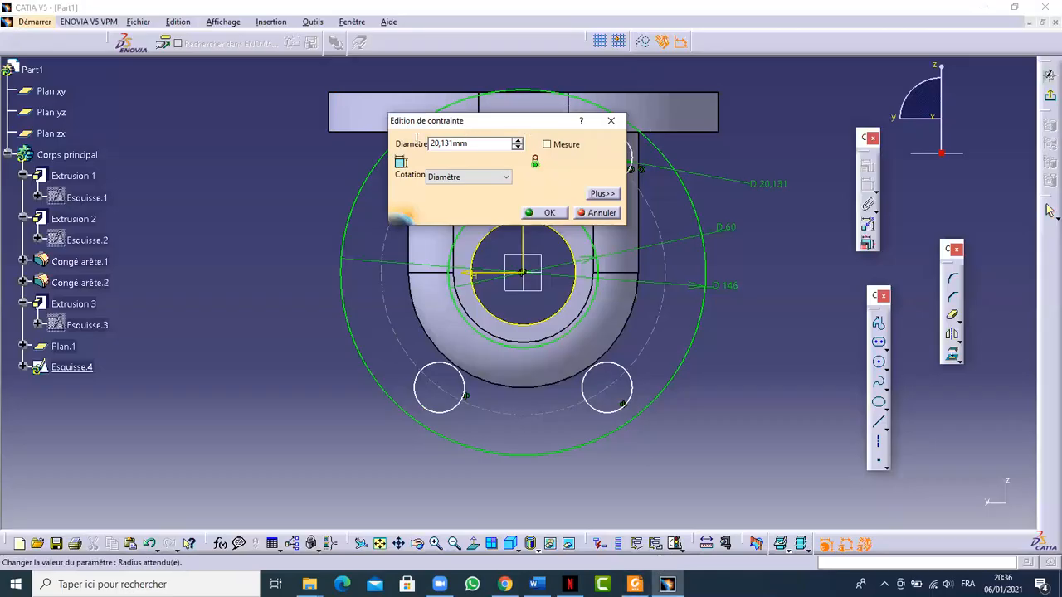
pyautogui.press('Return')
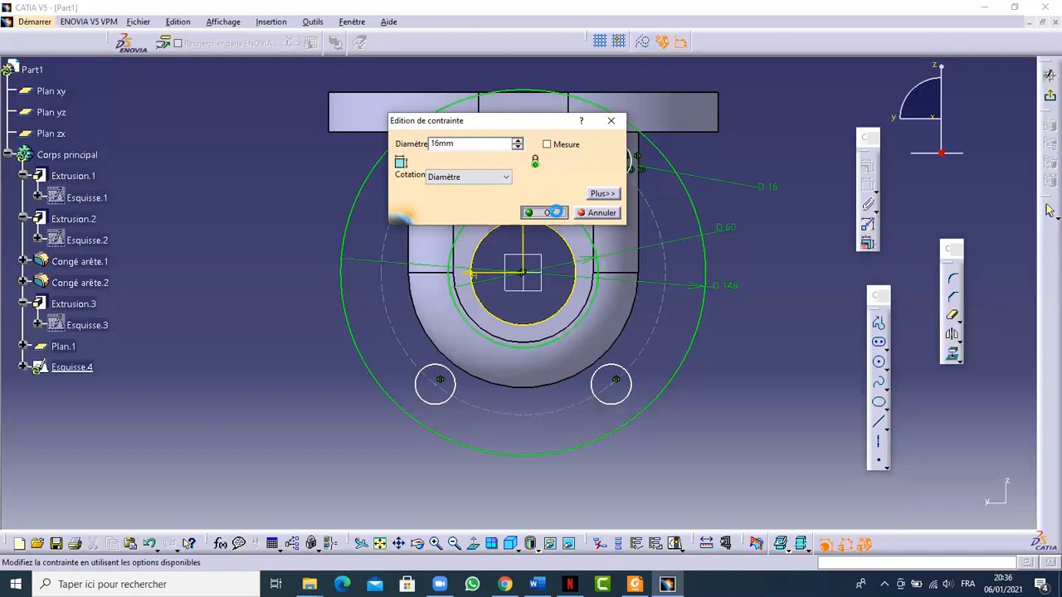
pyautogui.click(543, 213)
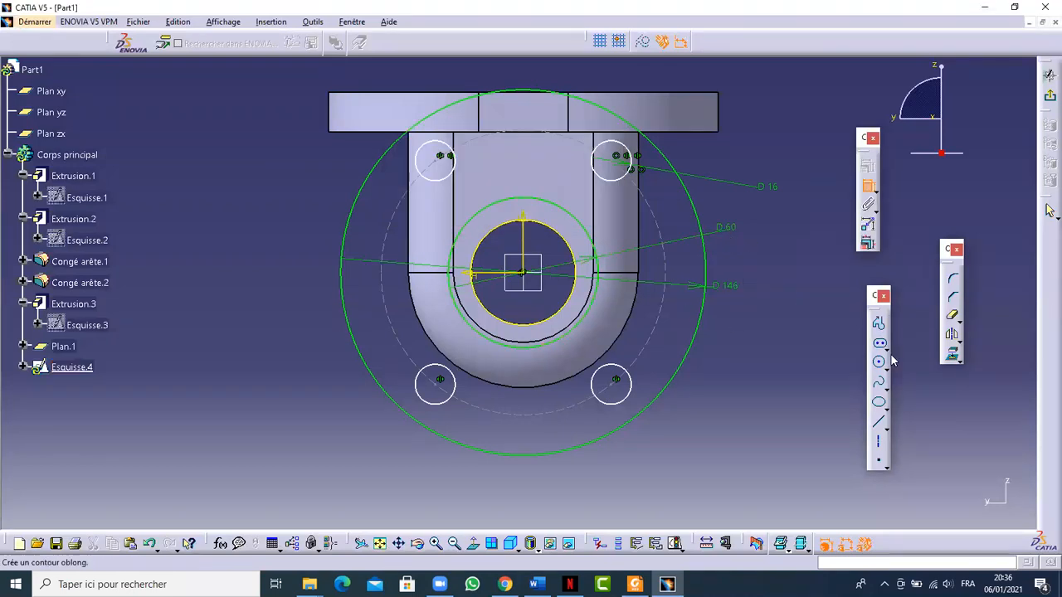
pyautogui.click(880, 439)
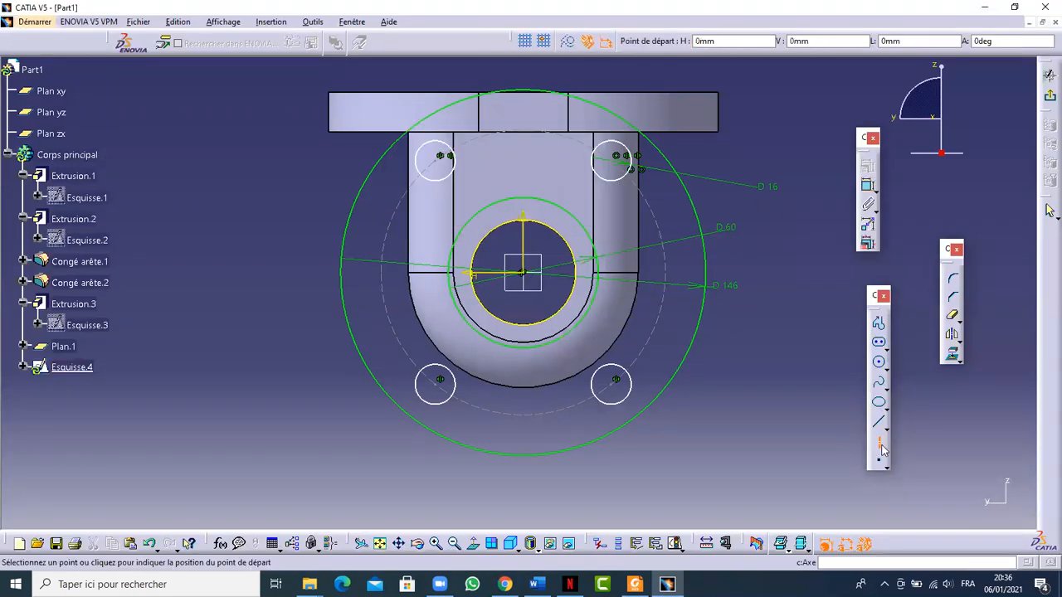
pyautogui.click(527, 275)
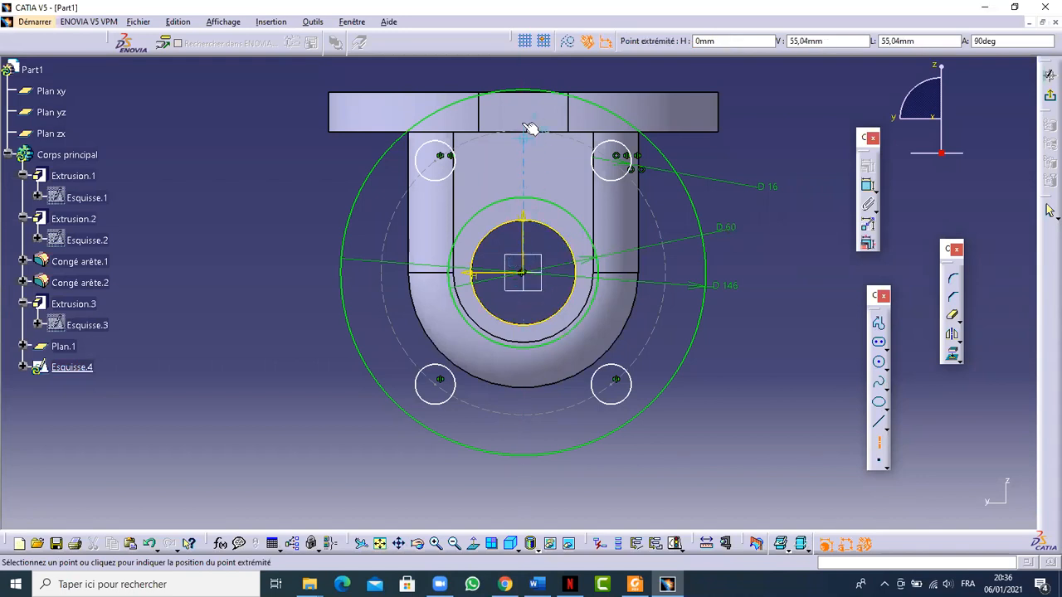
pyautogui.click(522, 105)
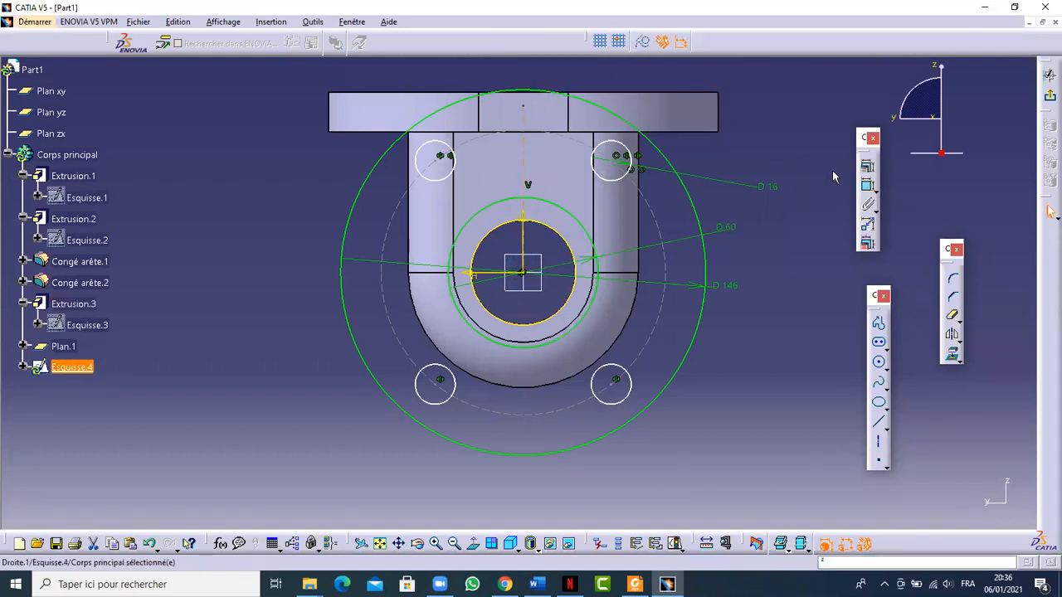
pyautogui.click(877, 441)
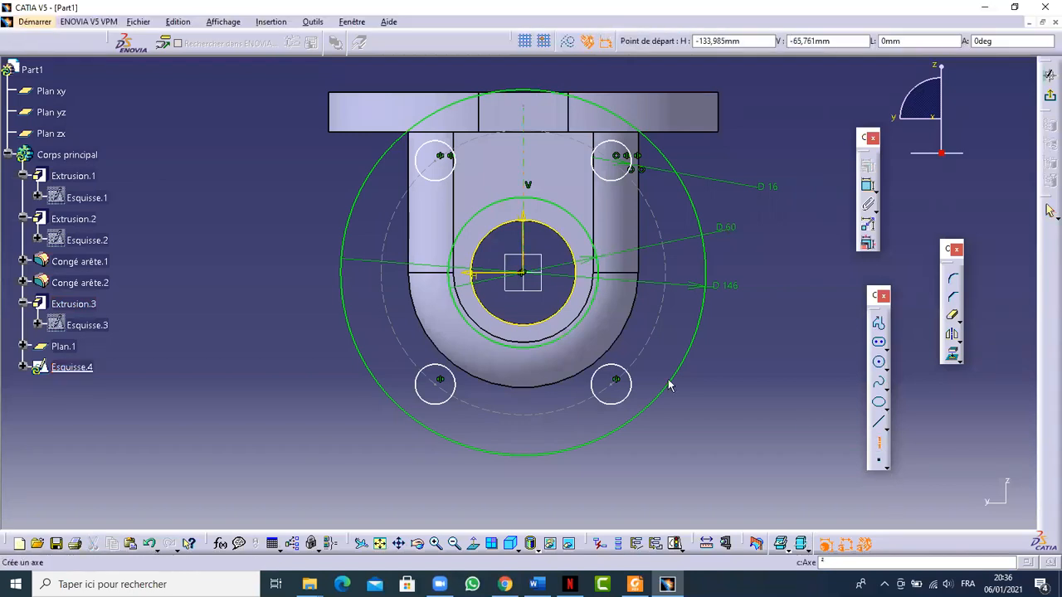
pyautogui.press('Escape')
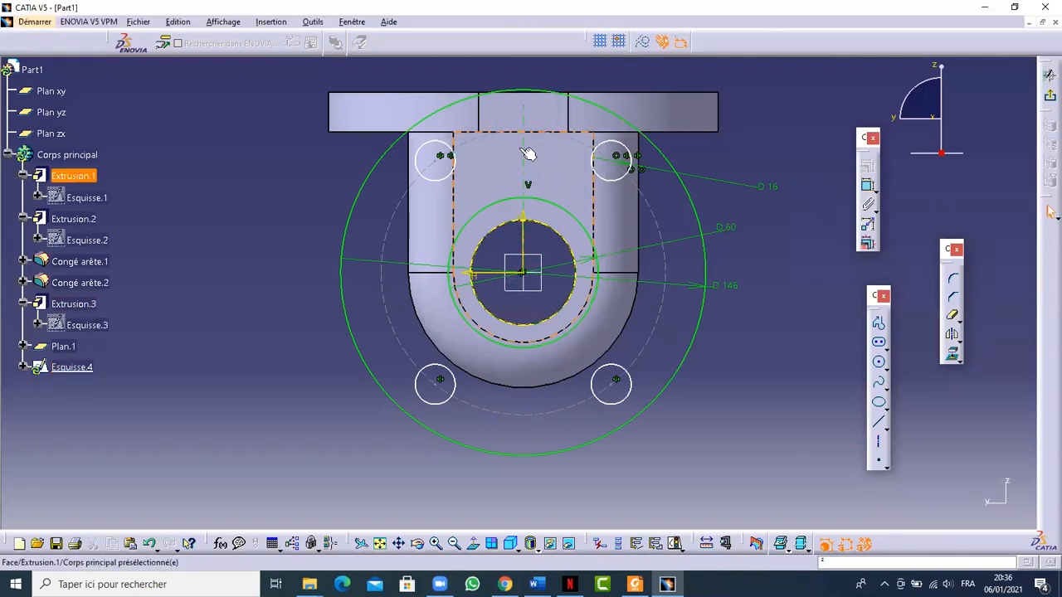
# Step: Draw an axis line from the sketch origin to the centre of the 16 mm bolt-hole circle
pyautogui.click(880, 448)
pyautogui.click(530, 273)
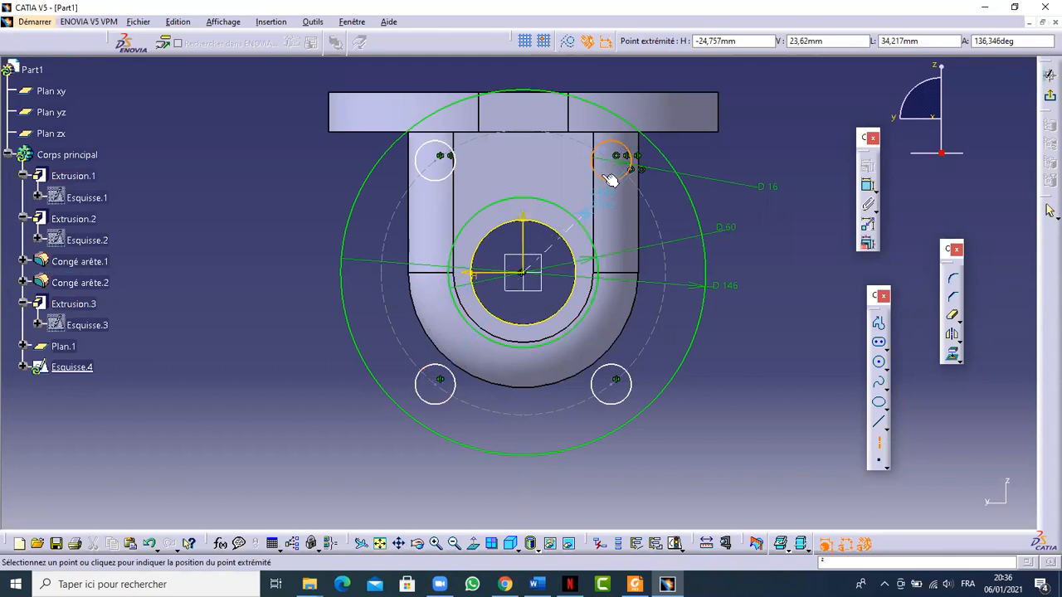
pyautogui.click(621, 163)
pyautogui.click(799, 304)
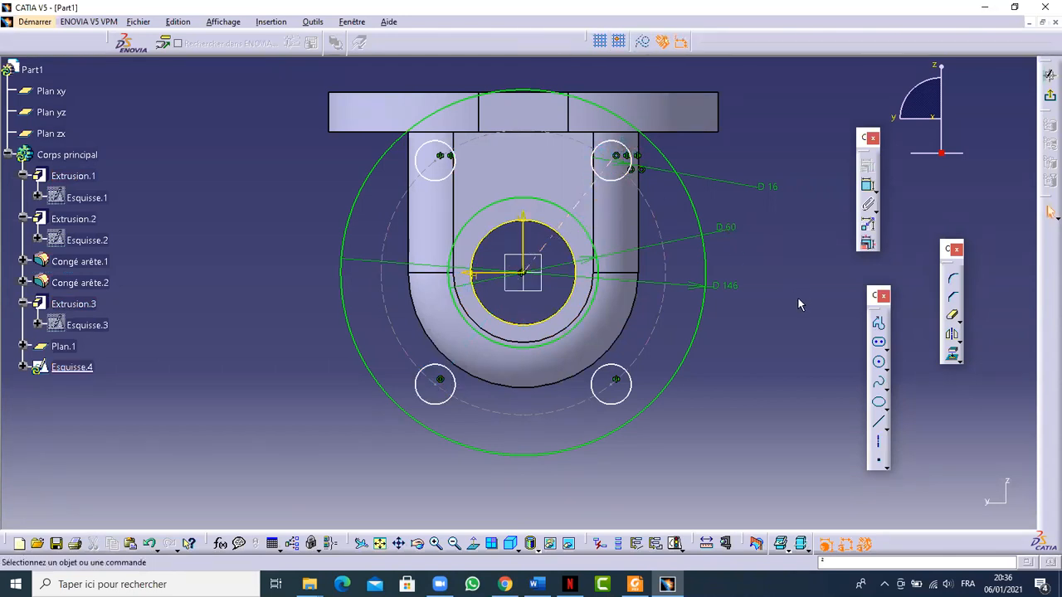
# Step: Constrain the angle between the slanted axis line and the vertical sketch axis to 45°
pyautogui.click(867, 184)
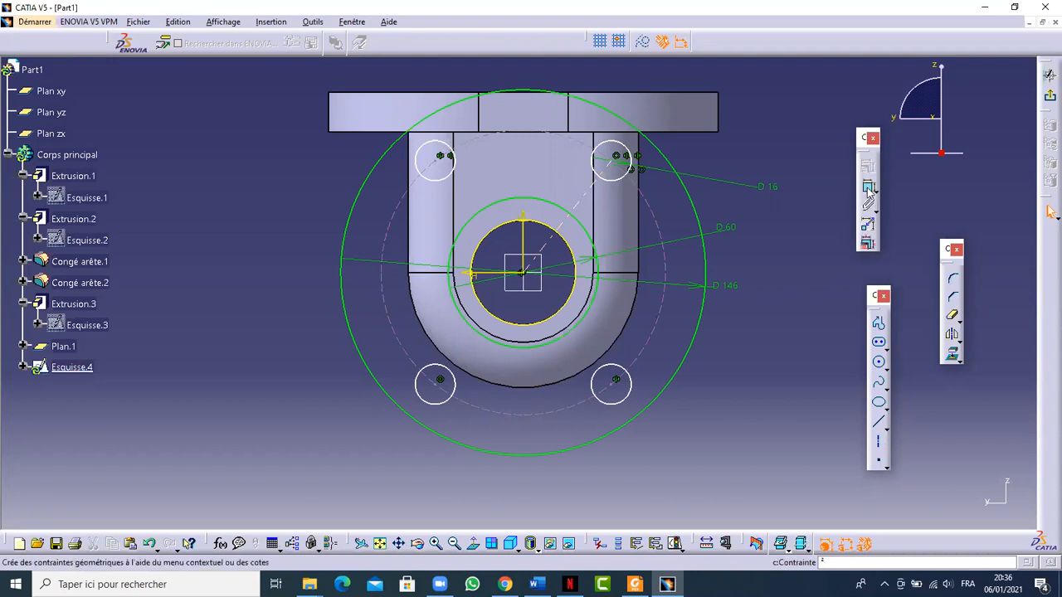
pyautogui.click(584, 194)
pyautogui.click(524, 226)
pyautogui.click(551, 173)
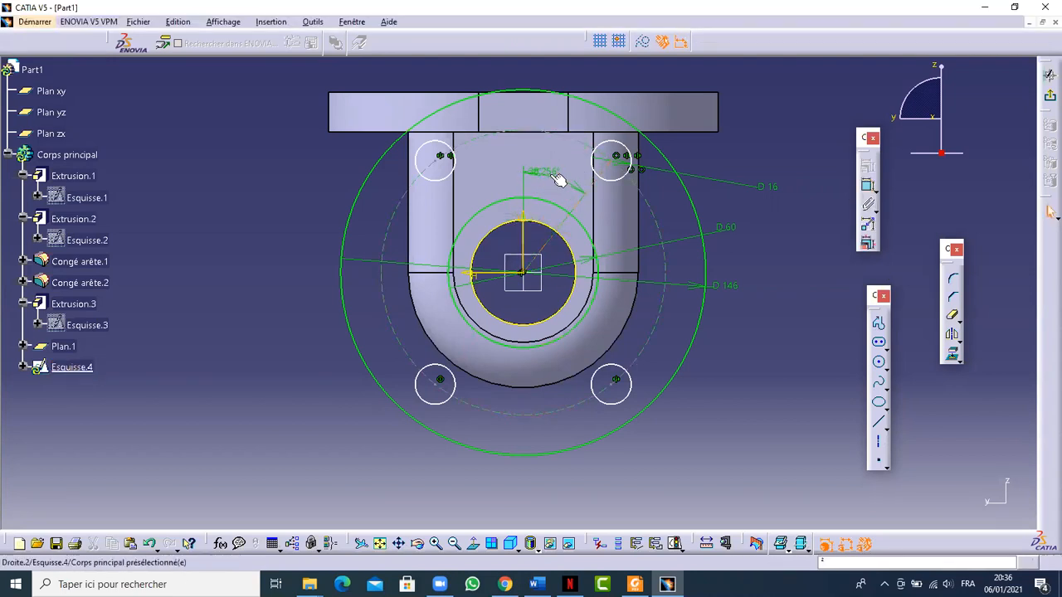
pyautogui.doubleClick(550, 172)
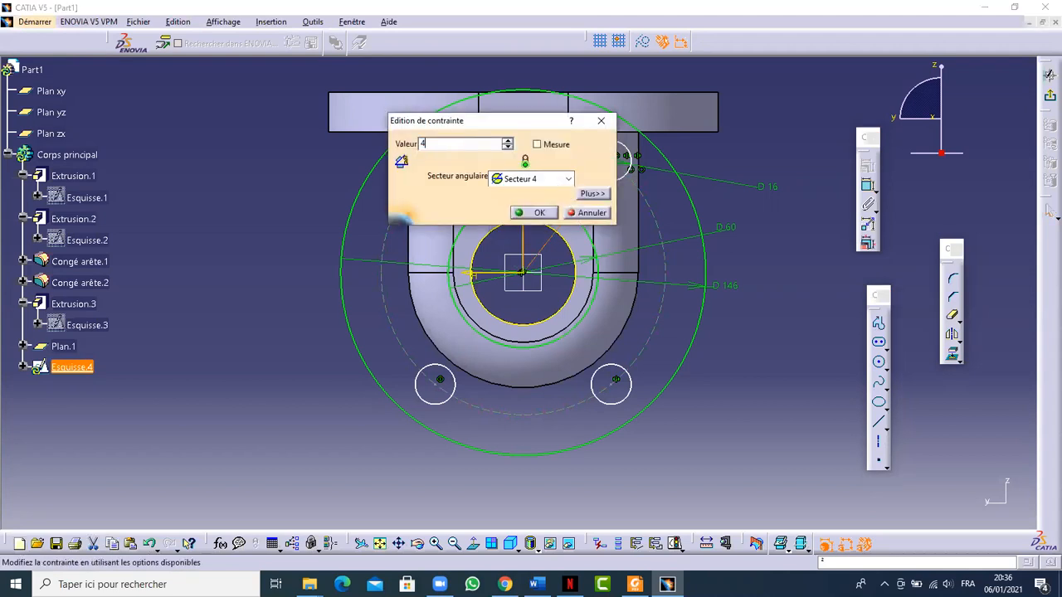
pyautogui.click(538, 213)
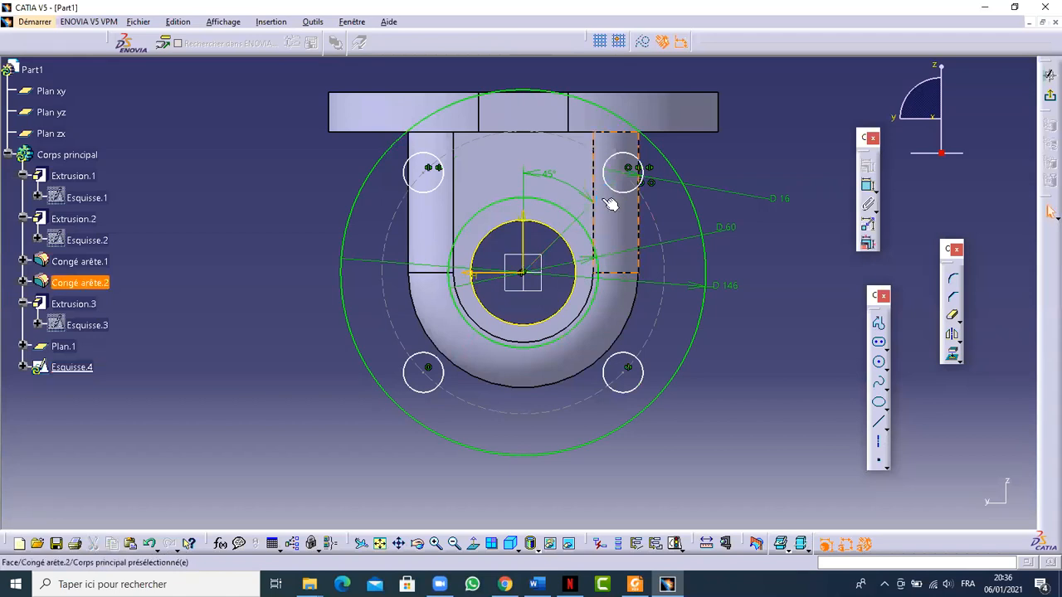
# Step: Dimension the dashed construction circle through the bolt-hole centres and set its diameter to 110 mm
pyautogui.moveTo(644, 240)
pyautogui.mouseDown()
pyautogui.moveTo(604, 224)
pyautogui.moveTo(618, 233)
pyautogui.moveTo(665, 208)
pyautogui.moveTo(635, 229)
pyautogui.moveTo(653, 239)
pyautogui.mouseUp()
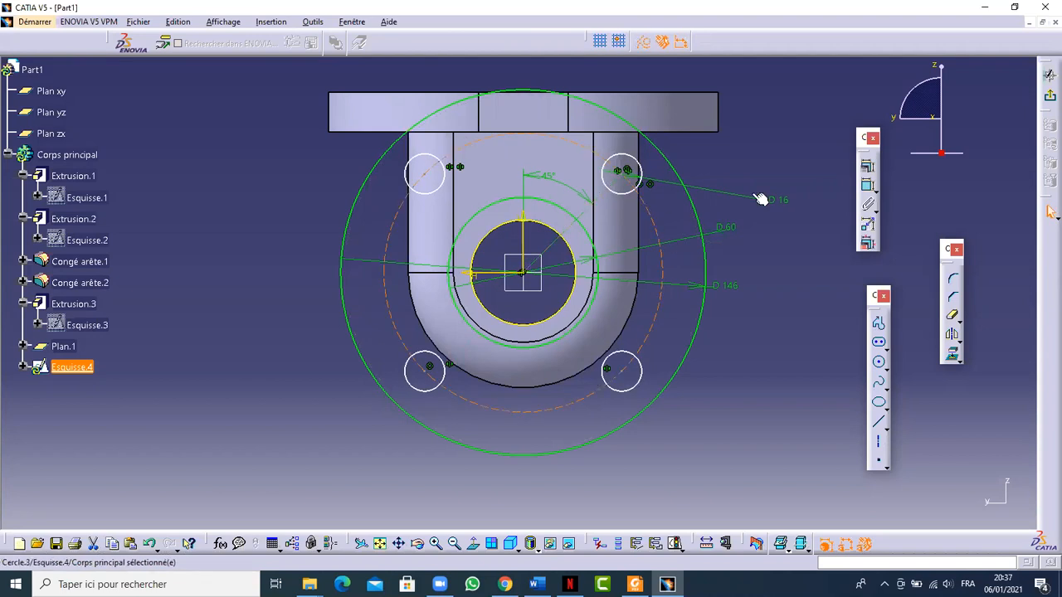
pyautogui.click(869, 185)
pyautogui.click(661, 239)
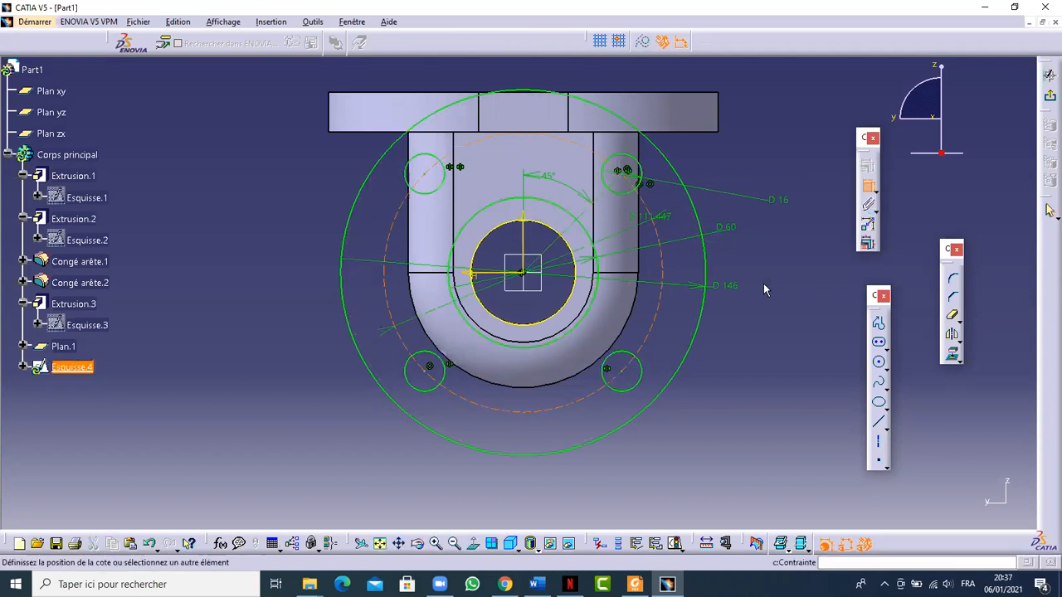
pyautogui.doubleClick(767, 288)
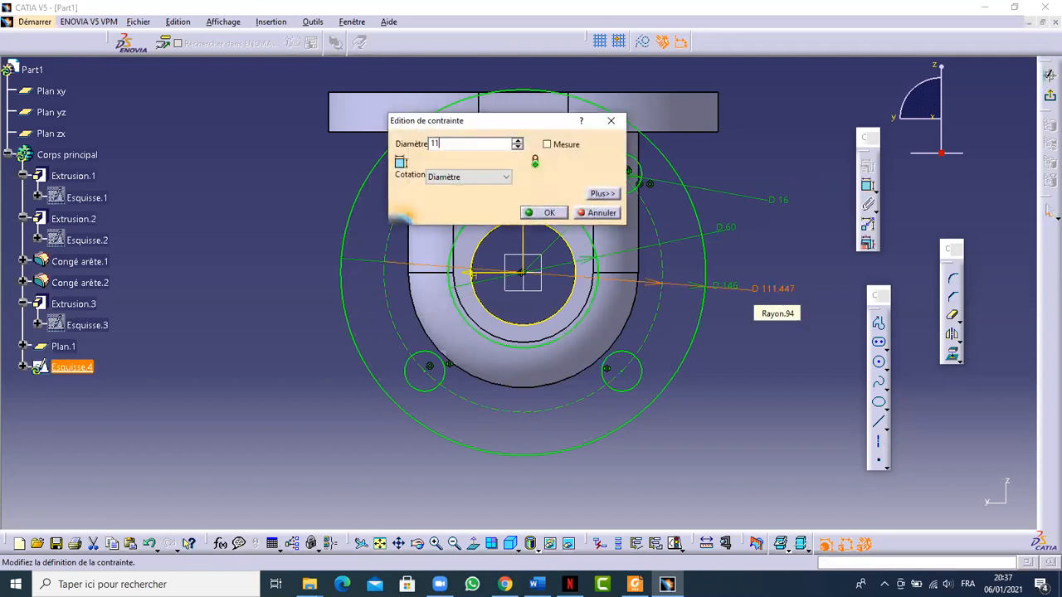
pyautogui.write('110')
pyautogui.press('Return')
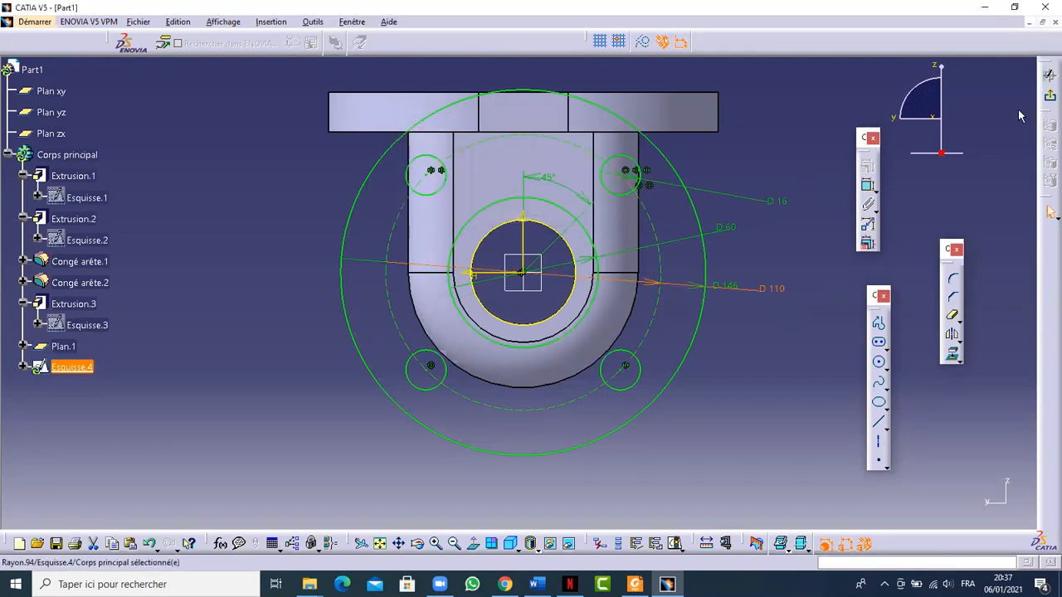
# Step: Exit the flange sketch and return to the 3D part
pyautogui.click(1050, 97)
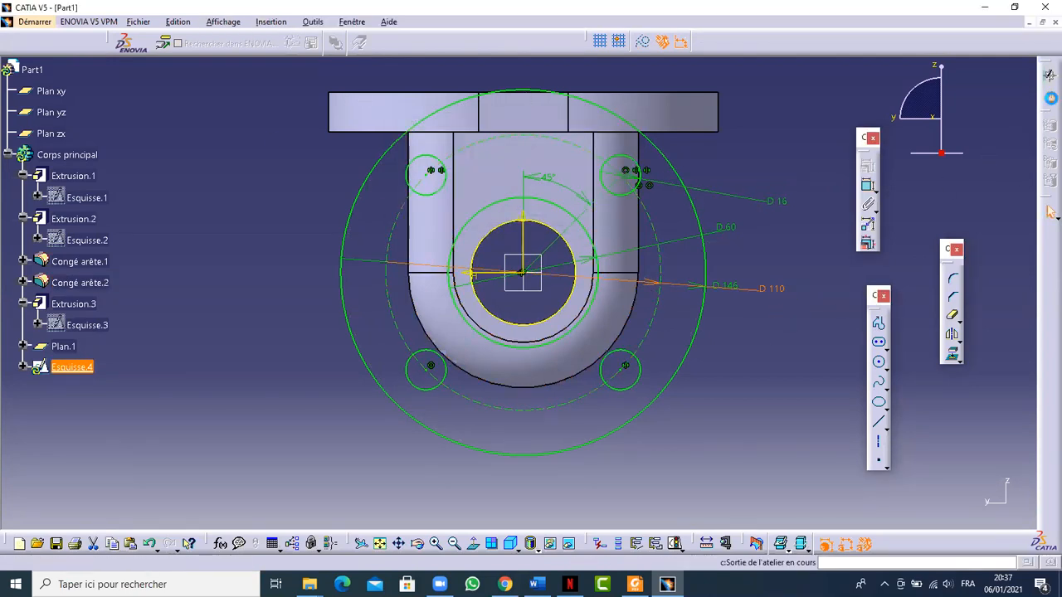
pyautogui.moveTo(359, 315); pyautogui.dragTo(678, 337, button='middle')
pyautogui.click(678, 336)
pyautogui.moveTo(531, 180)
pyautogui.mouseDown(button='middle')
pyautogui.moveTo(564, 240)
pyautogui.moveTo(544, 209)
pyautogui.moveTo(555, 216)
pyautogui.moveTo(498, 373)
pyautogui.moveTo(480, 380)
pyautogui.moveTo(493, 351)
pyautogui.moveTo(602, 486)
pyautogui.mouseUp(button='middle')
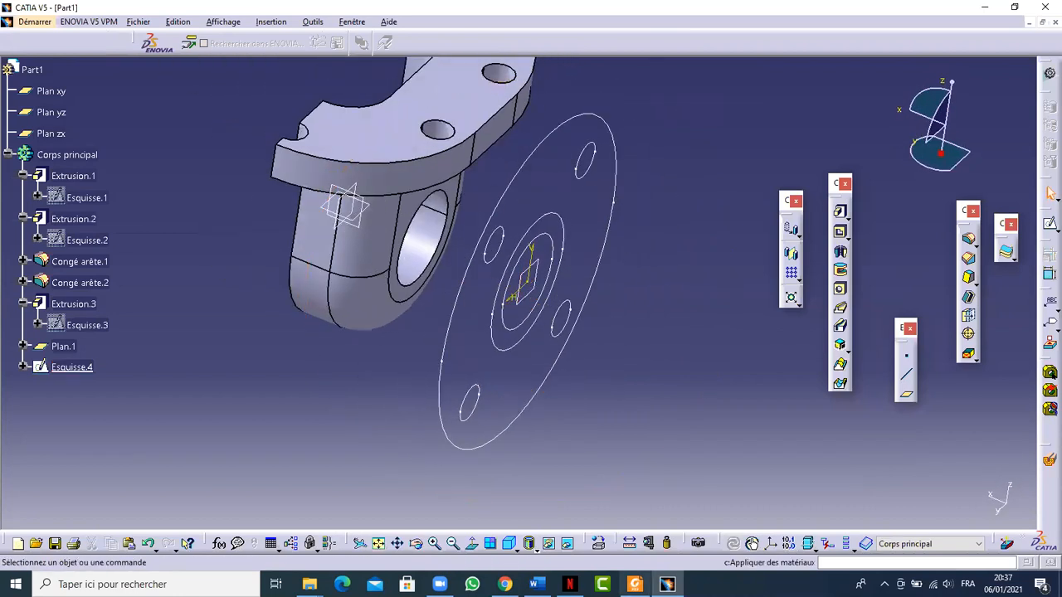
# Step: Consult the PIECE 30 drawing in Foxit Reader, return to CATIA and choose the flange sketch's two inner concentric circles as a new extrusion's profile
pyautogui.click(634, 584)
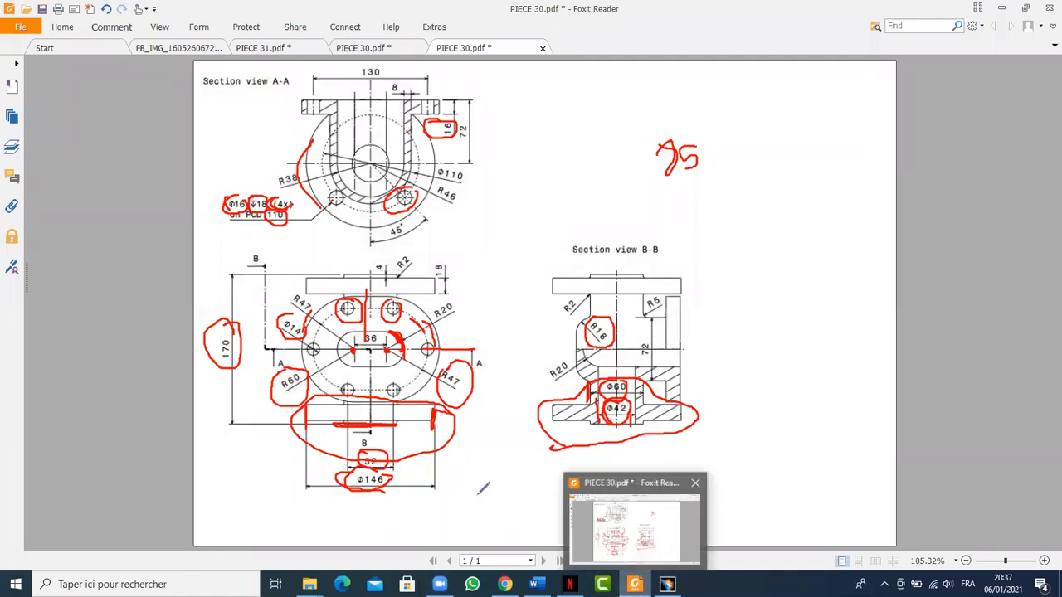
pyautogui.keyDown('ctrl'); pyautogui.scroll(3, 396, 250); pyautogui.keyUp('ctrl')
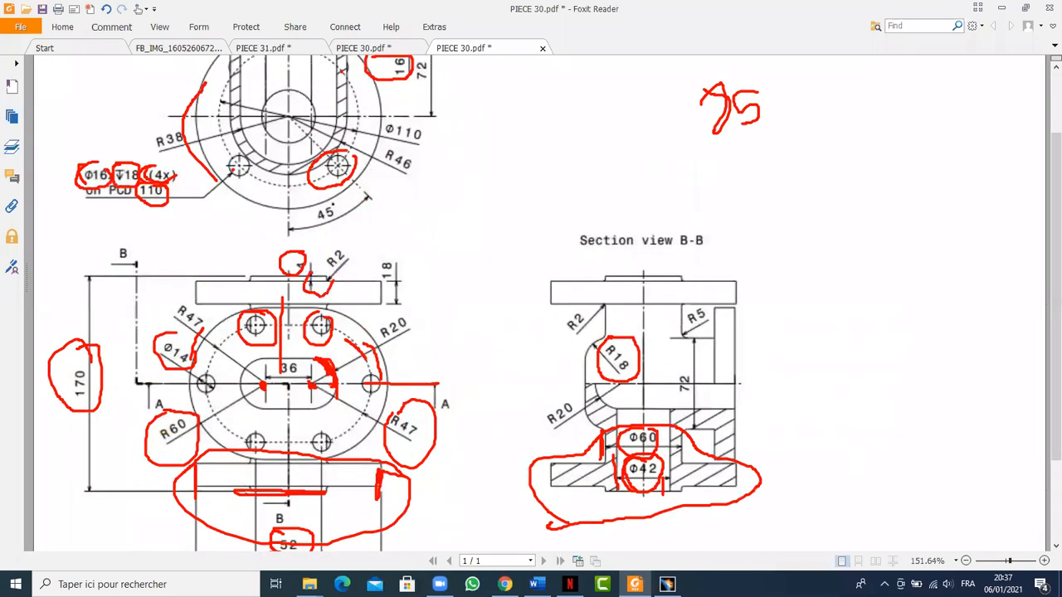
pyautogui.keyDown('ctrl'); pyautogui.scroll(-2, 377, 320); pyautogui.keyUp('ctrl')
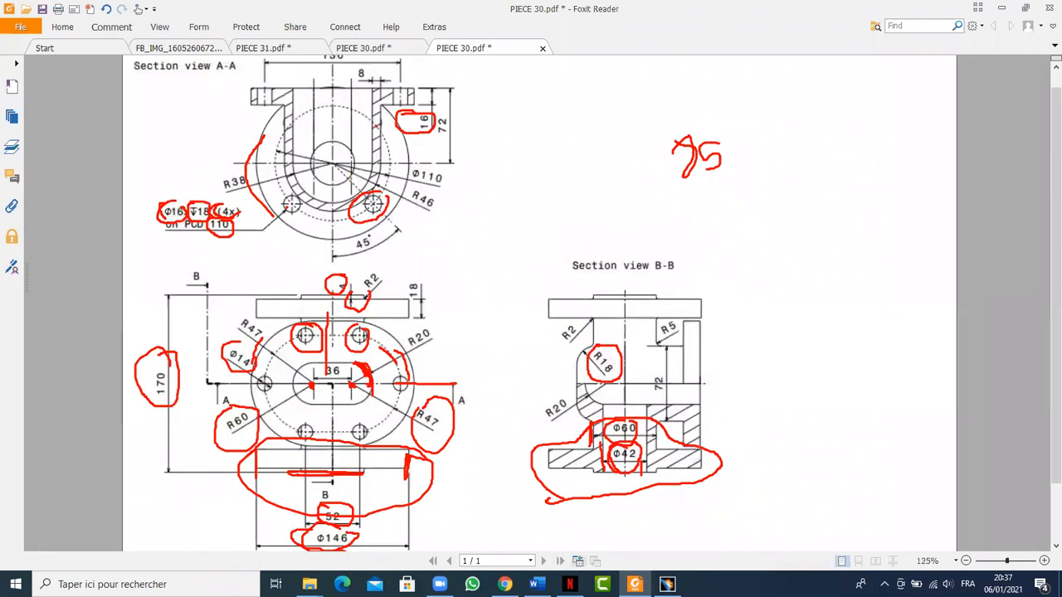
pyautogui.click(667, 584)
pyautogui.moveTo(650, 199)
pyautogui.mouseDown(button='middle')
pyautogui.moveTo(586, 177)
pyautogui.moveTo(545, 180)
pyautogui.moveTo(529, 239)
pyautogui.moveTo(553, 290)
pyautogui.moveTo(471, 324)
pyautogui.moveTo(717, 285)
pyautogui.mouseUp(button='middle')
pyautogui.click(838, 211)
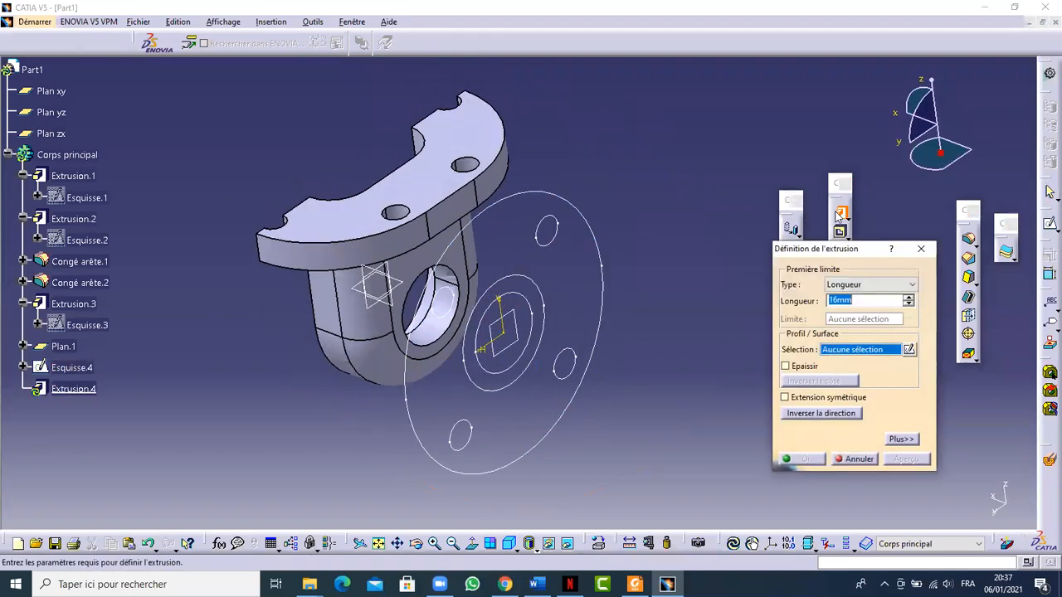
pyautogui.rightClick(866, 355)
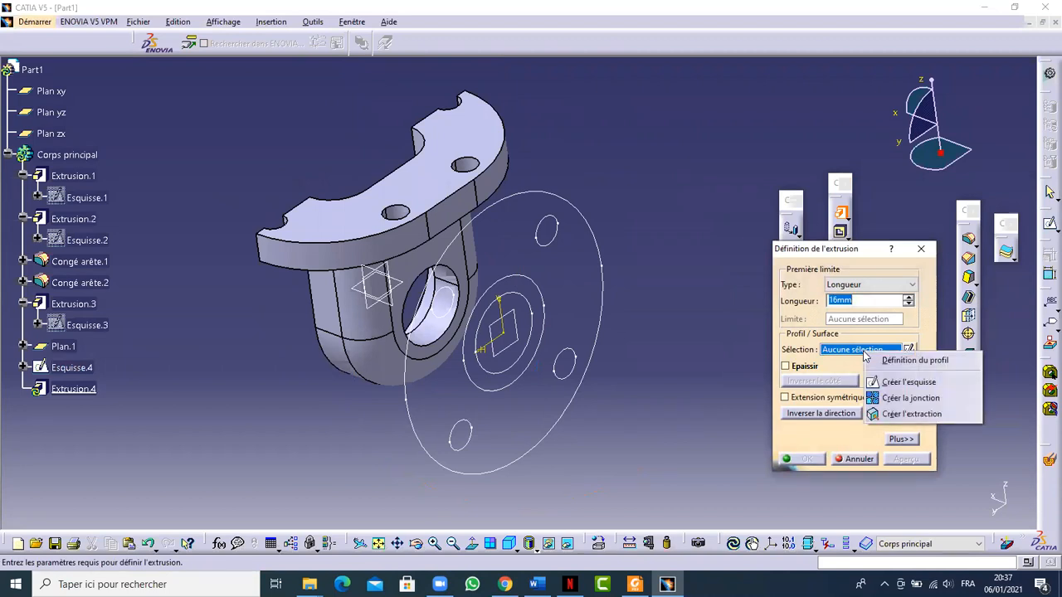
pyautogui.click(912, 360)
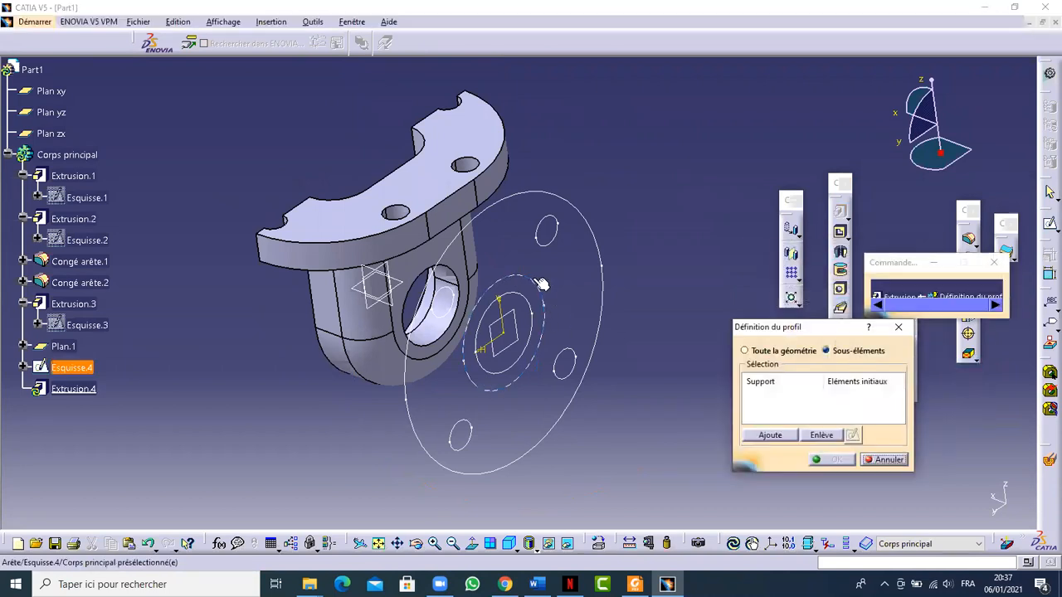
pyautogui.click(533, 305)
pyautogui.click(525, 301)
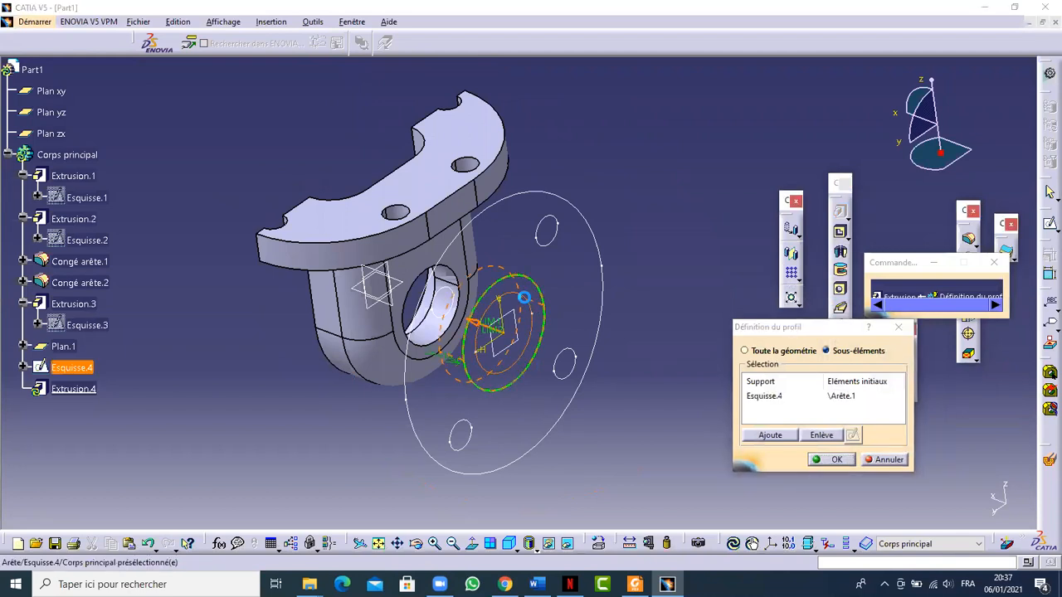
pyautogui.moveTo(417, 353); pyautogui.dragTo(766, 459, button='middle')
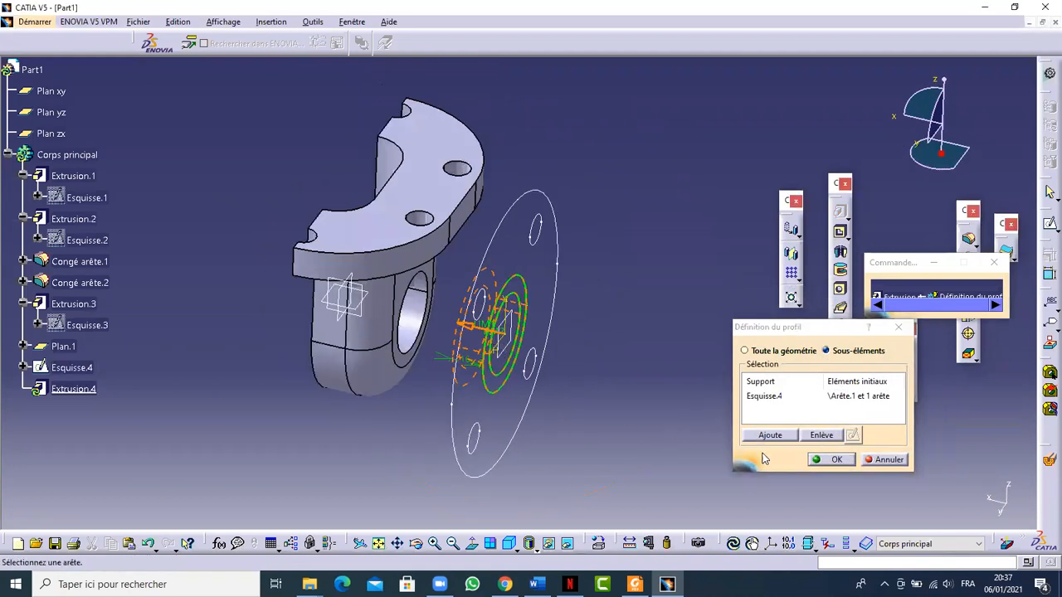
pyautogui.click(831, 459)
# Step: Extrude the two-circle ring profile from the flange sketch up to the valve body, using the limit type "Jusqu'au suivant"
pyautogui.moveTo(408, 398); pyautogui.dragTo(368, 320, button='middle')
pyautogui.moveTo(445, 367); pyautogui.dragTo(381, 341, button='middle')
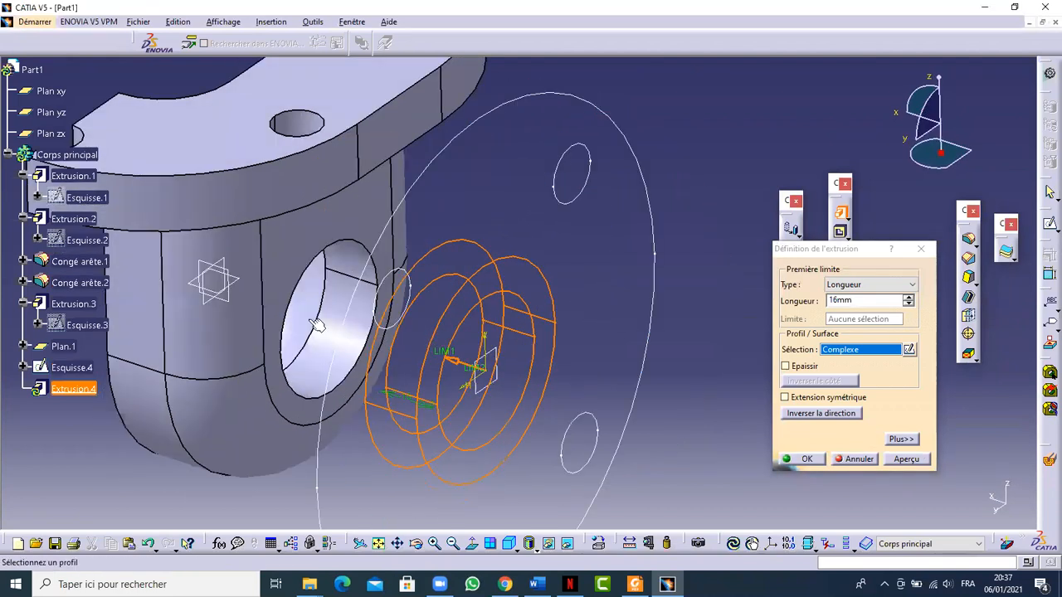
pyautogui.moveTo(329, 357); pyautogui.dragTo(352, 358, button='middle')
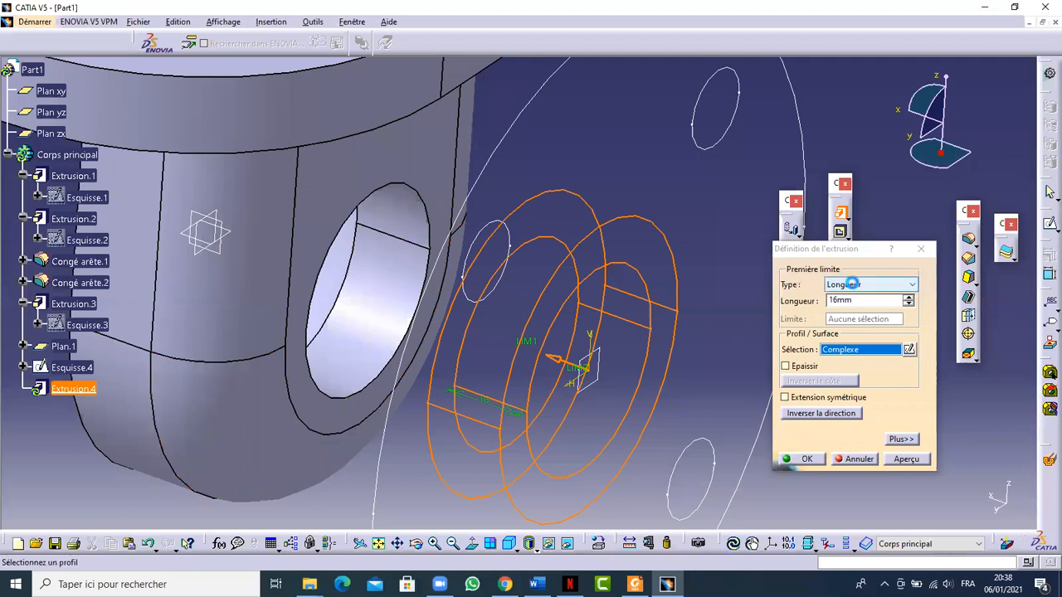
pyautogui.click(856, 287)
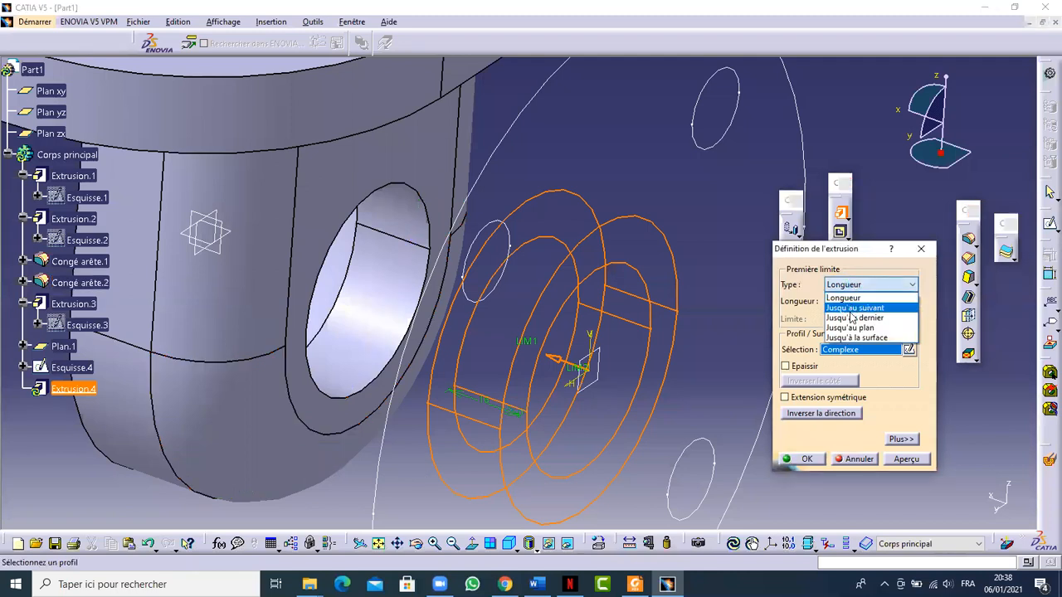
pyautogui.click(859, 308)
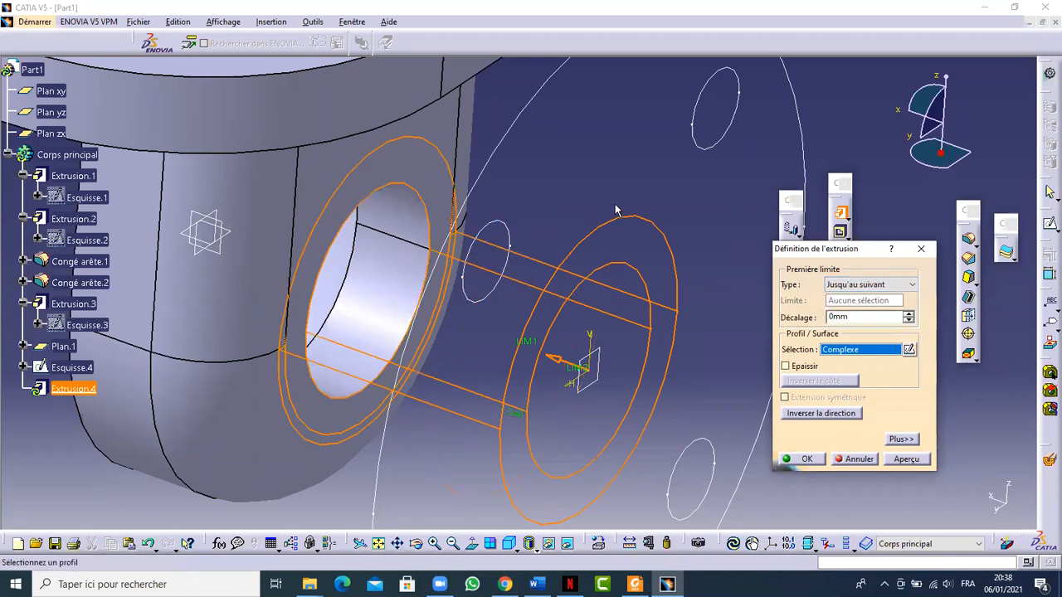
pyautogui.moveTo(616, 209)
pyautogui.mouseDown(button='middle')
pyautogui.moveTo(509, 245)
pyautogui.moveTo(621, 194)
pyautogui.mouseUp(button='middle')
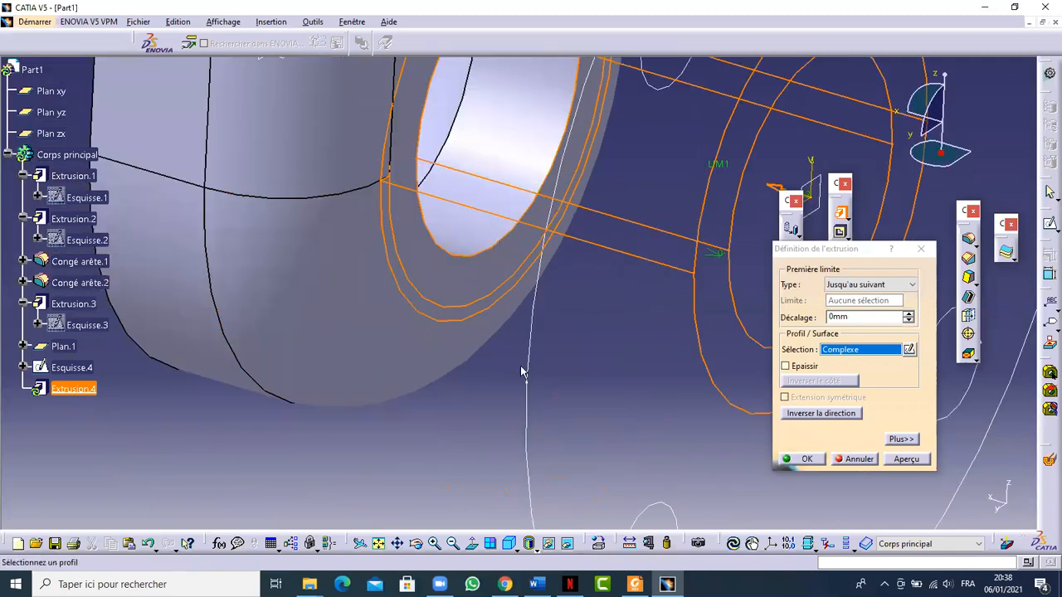
pyautogui.click(906, 458)
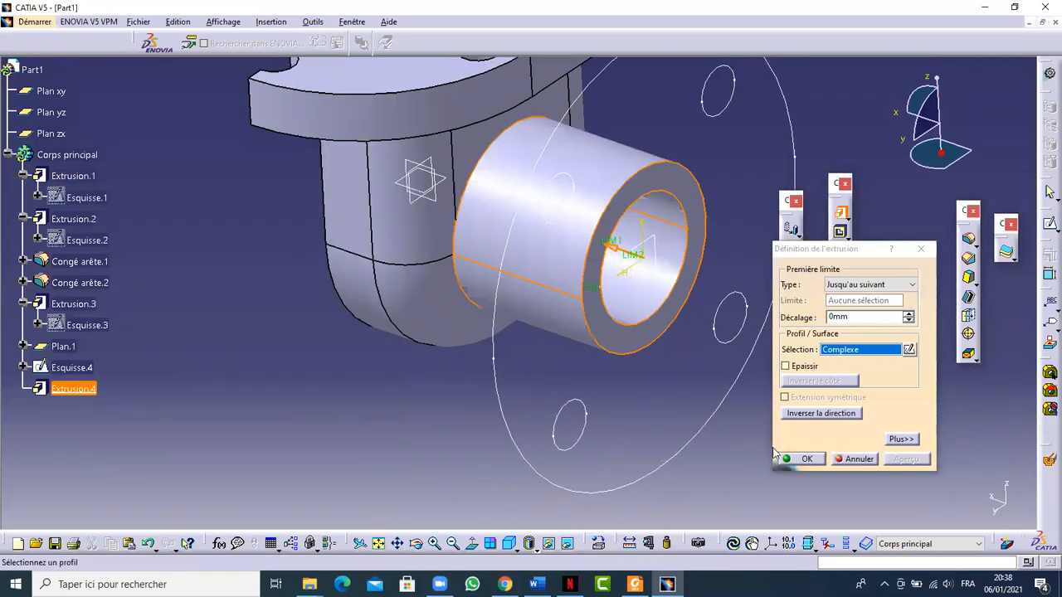
pyautogui.click(799, 461)
pyautogui.moveTo(581, 436)
pyautogui.mouseDown(button='middle')
pyautogui.moveTo(550, 433)
pyautogui.moveTo(563, 433)
pyautogui.mouseUp(button='middle')
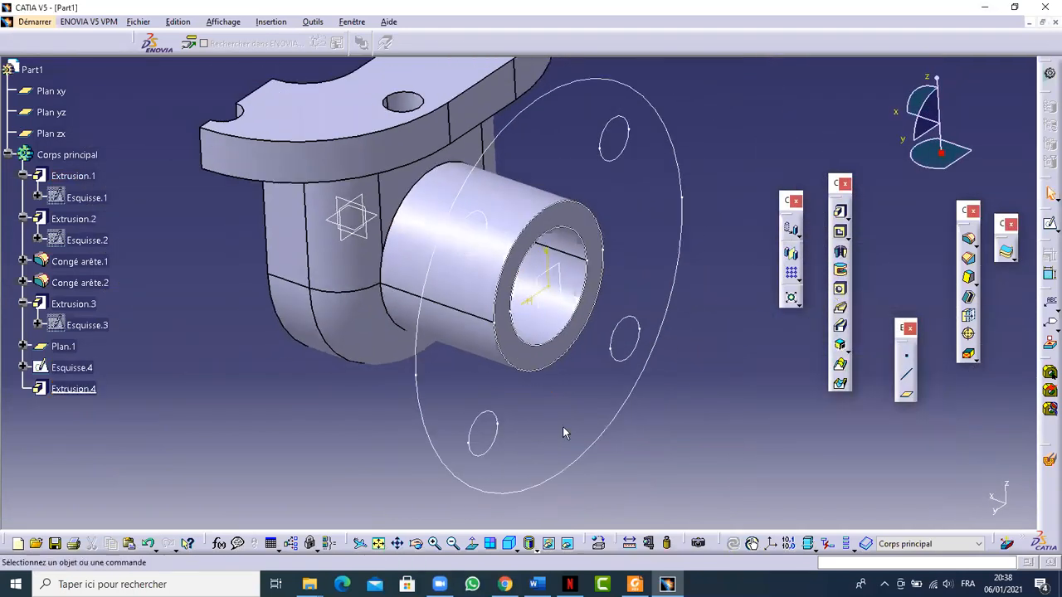
# Step: Choose the flange sketch's outer circle, four bolt-hole circles and 60 mm circle as another extrusion's profile, marking the 4 mm dimension in the drawing
pyautogui.click(839, 211)
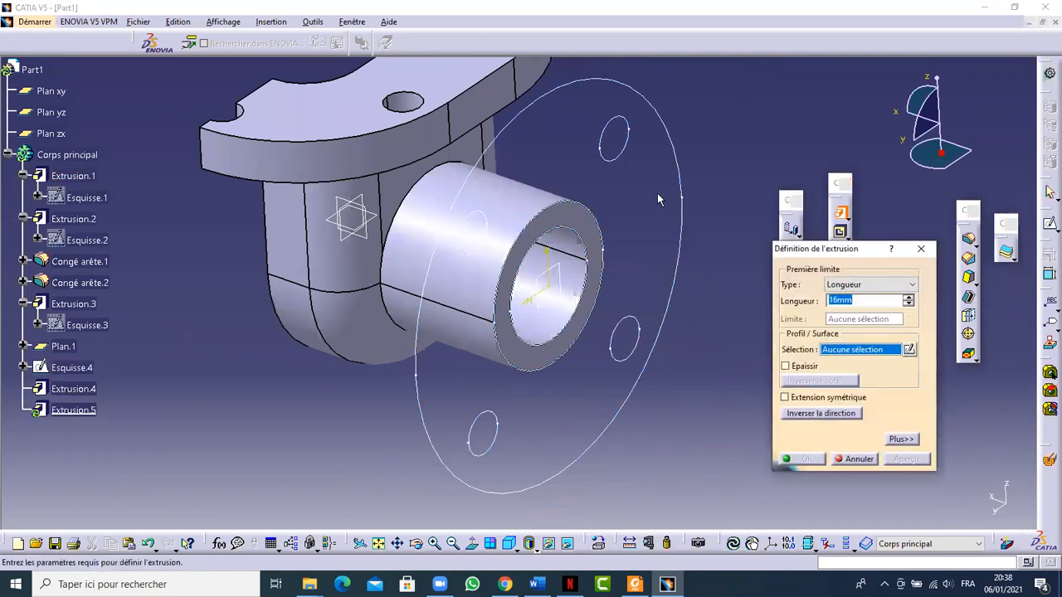
pyautogui.rightClick(862, 353)
pyautogui.click(881, 357)
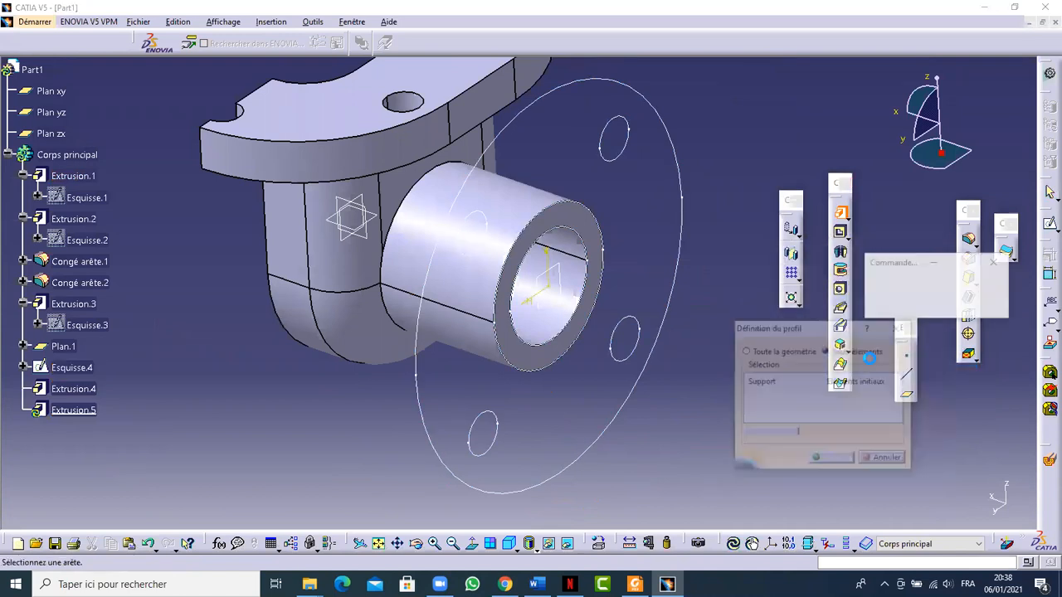
pyautogui.click(660, 141)
pyautogui.click(636, 320)
pyautogui.click(485, 411)
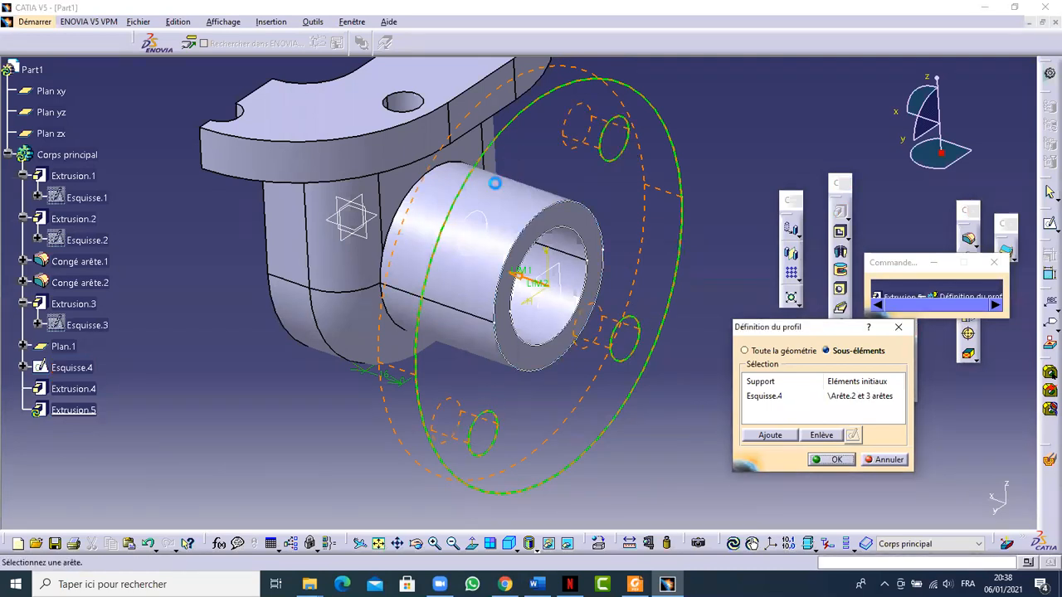
pyautogui.click(476, 213)
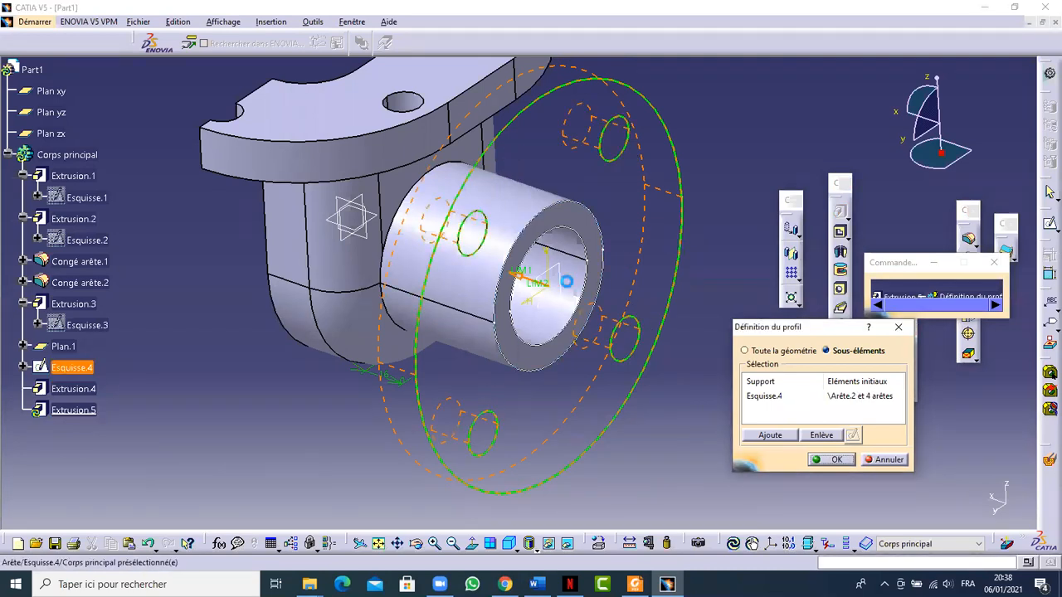
pyautogui.click(594, 214)
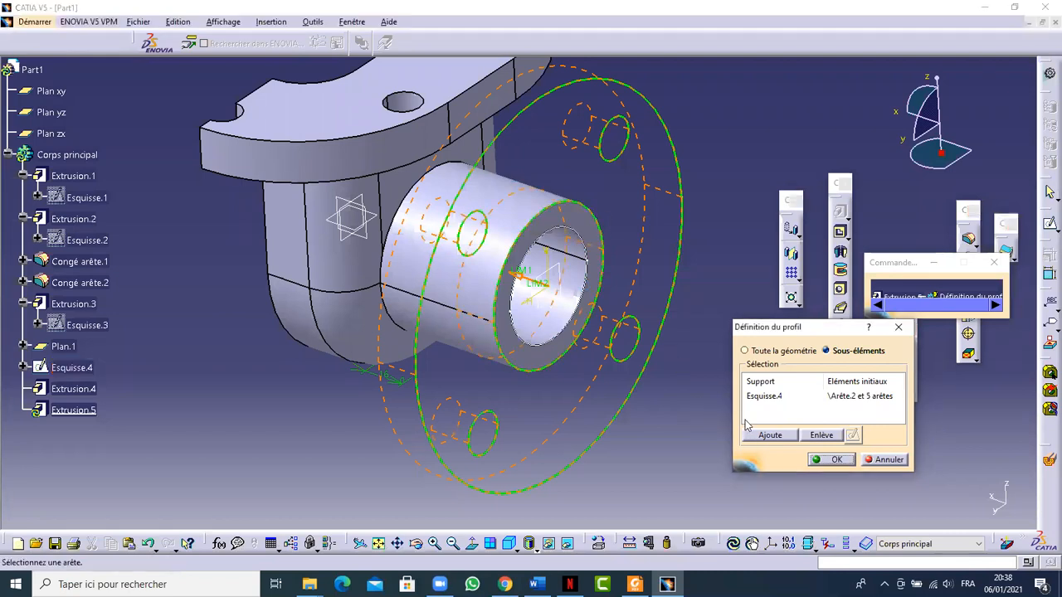
pyautogui.click(634, 584)
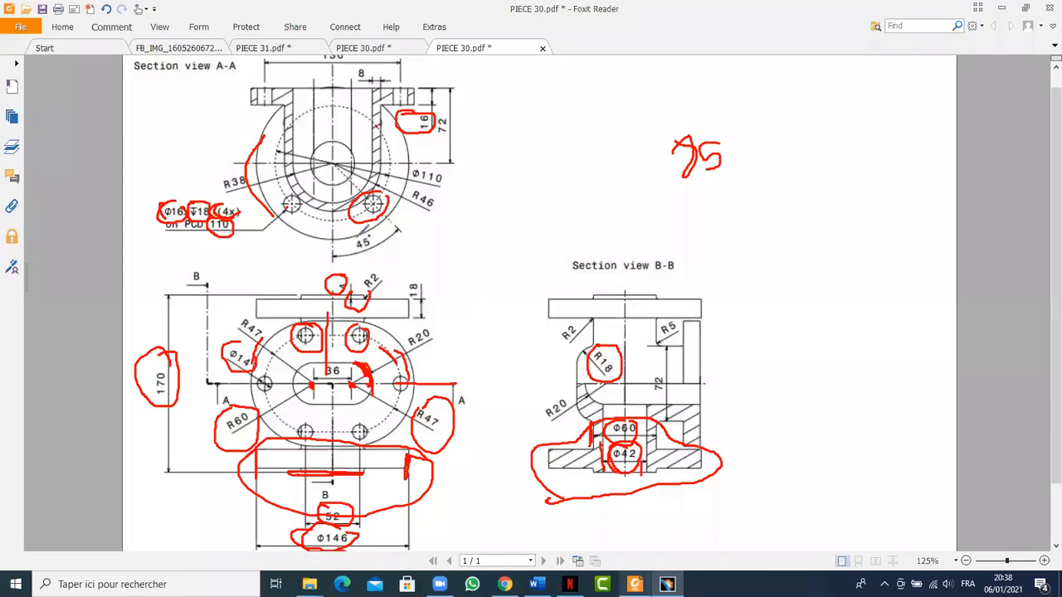
pyautogui.moveTo(347, 281)
pyautogui.mouseDown()
pyautogui.moveTo(322, 288)
pyautogui.moveTo(339, 274)
pyautogui.moveTo(322, 290)
pyautogui.mouseUp()
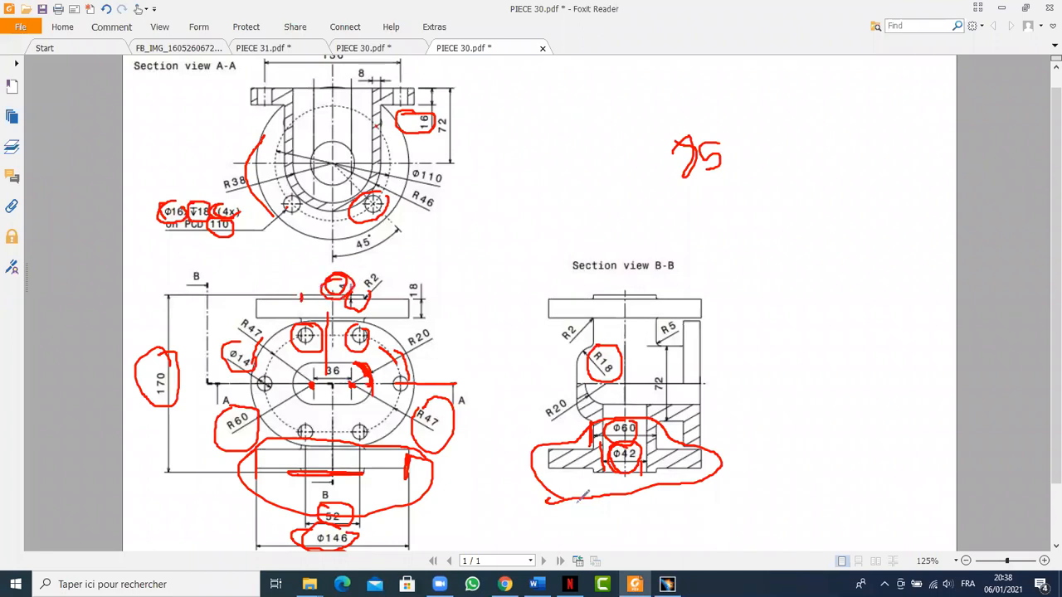
pyautogui.click(667, 584)
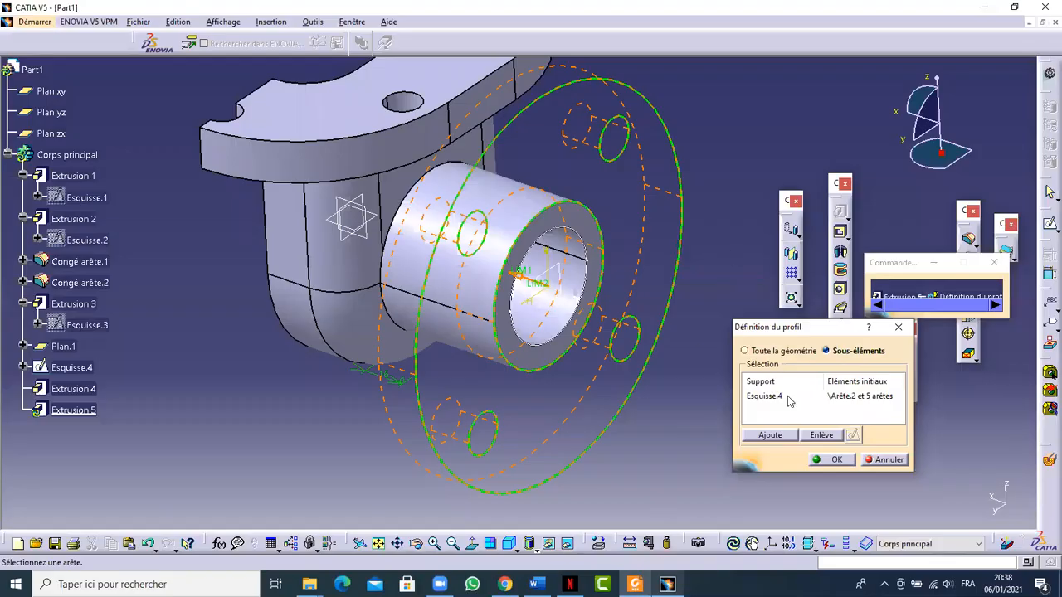
pyautogui.click(846, 461)
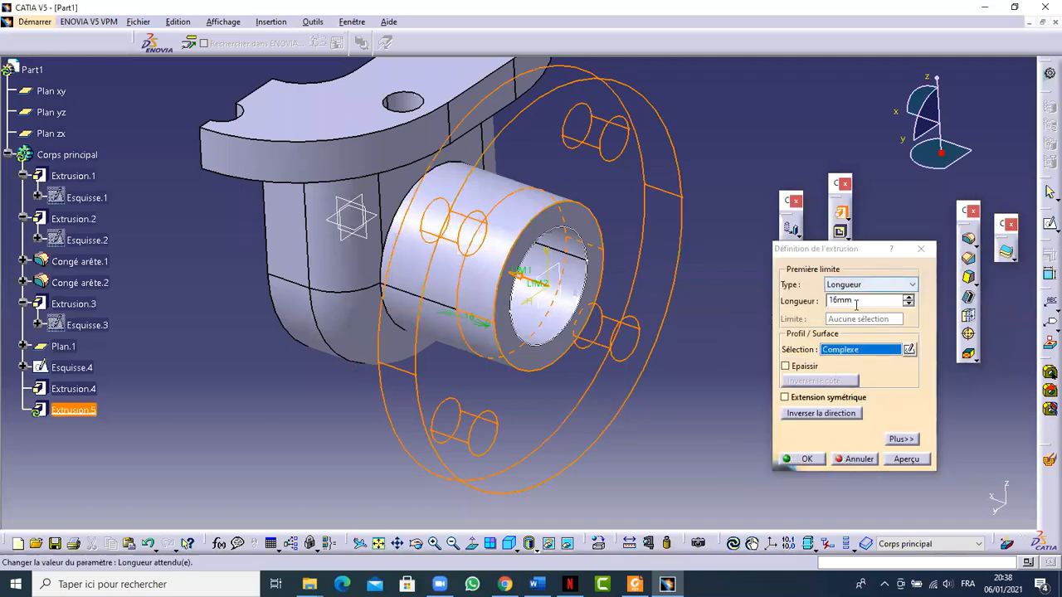
# Step: Circle the 18 mm flange thickness on the PIECE 30 drawing in Foxit Reader and return to CATIA
pyautogui.click(635, 584)
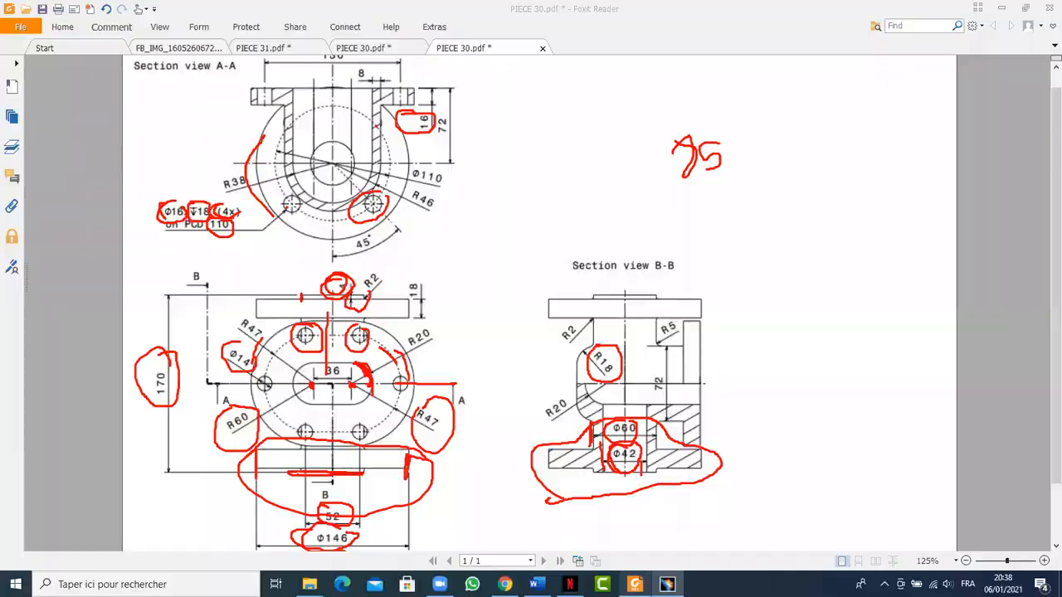
pyautogui.moveTo(406, 267); pyautogui.dragTo(408, 272)
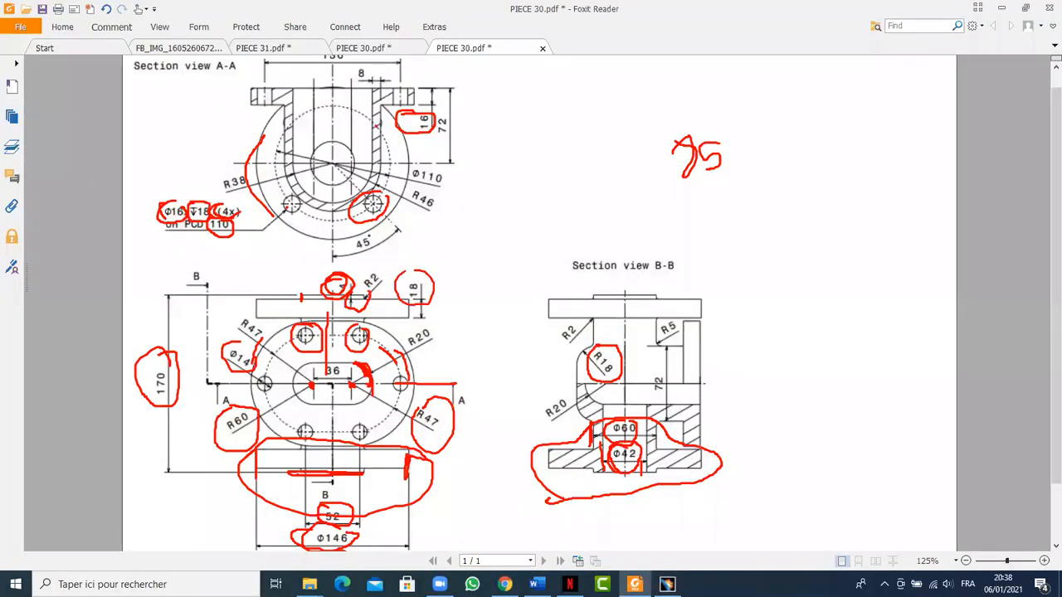
pyautogui.click(667, 584)
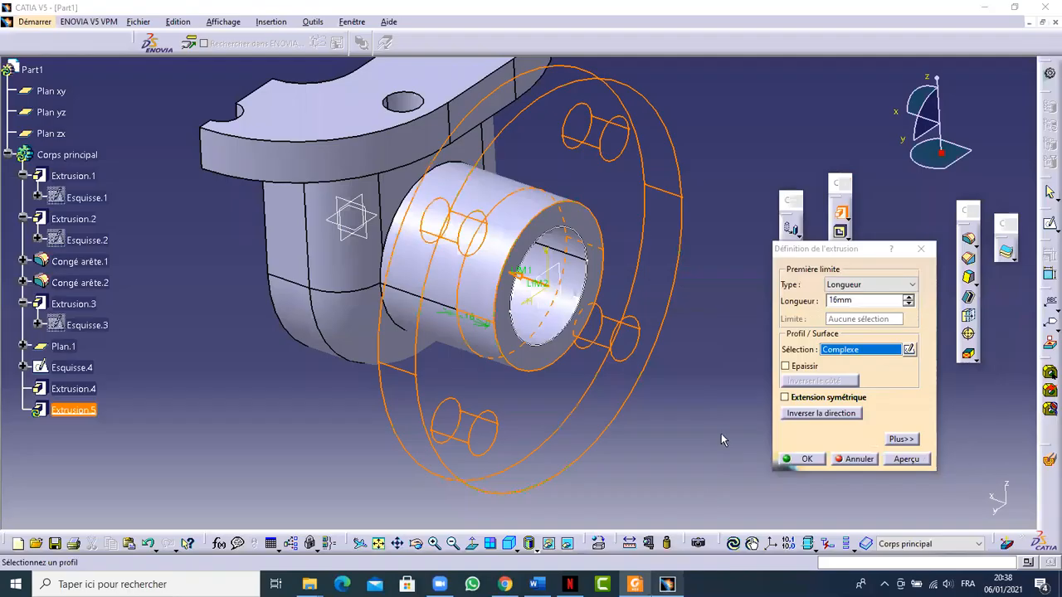
# Step: Expand the extrusion definition and set the second limit's length to -4 mm to offset the flange from its sketch plane
pyautogui.click(902, 440)
pyautogui.click(875, 439)
pyautogui.click(904, 441)
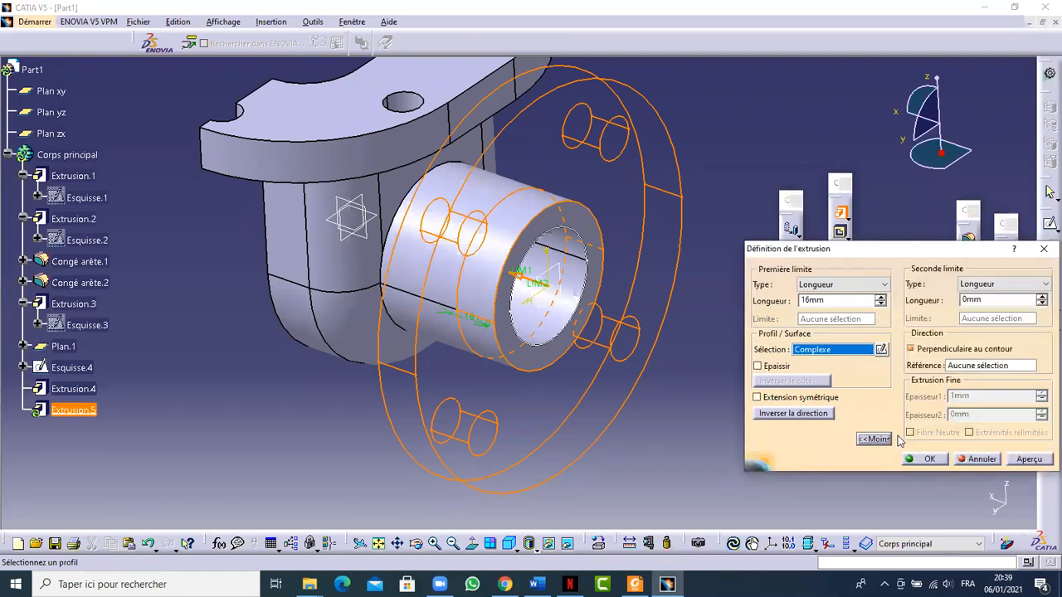
pyautogui.click(1040, 303)
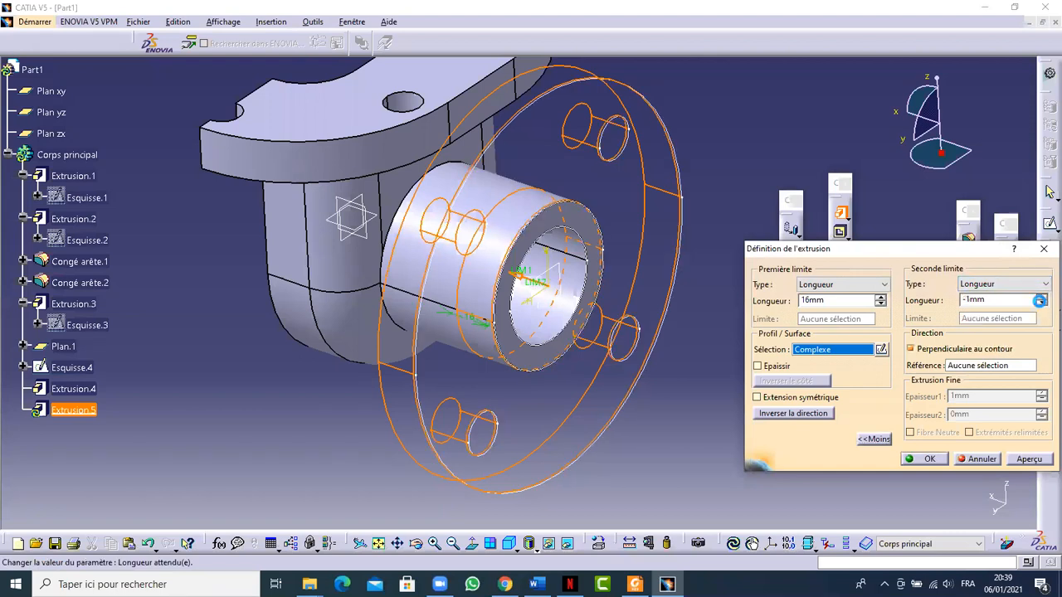
pyautogui.click(1040, 303)
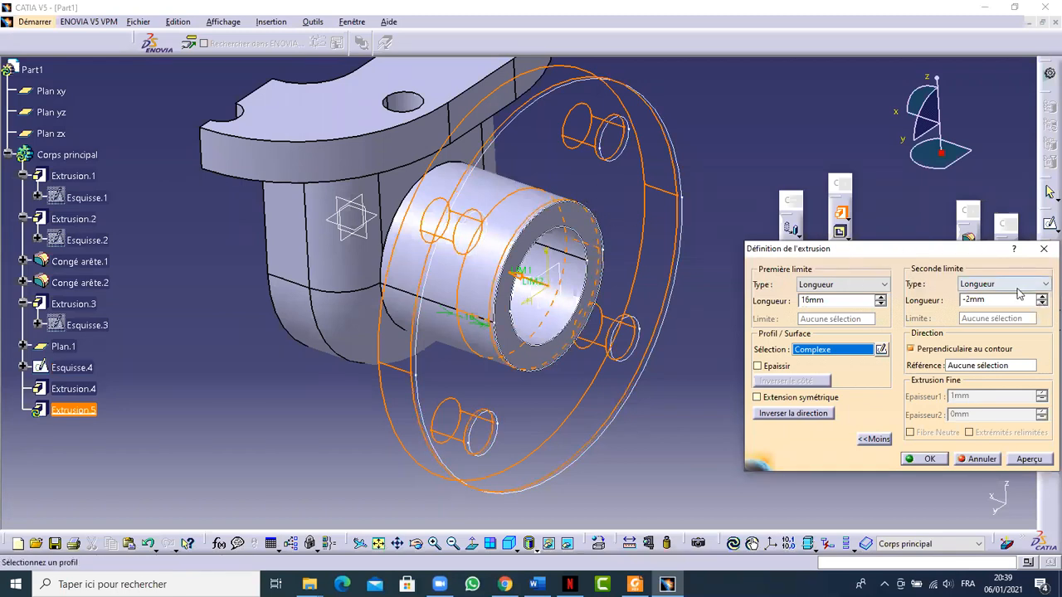
pyautogui.click(1040, 304)
pyautogui.click(1040, 304)
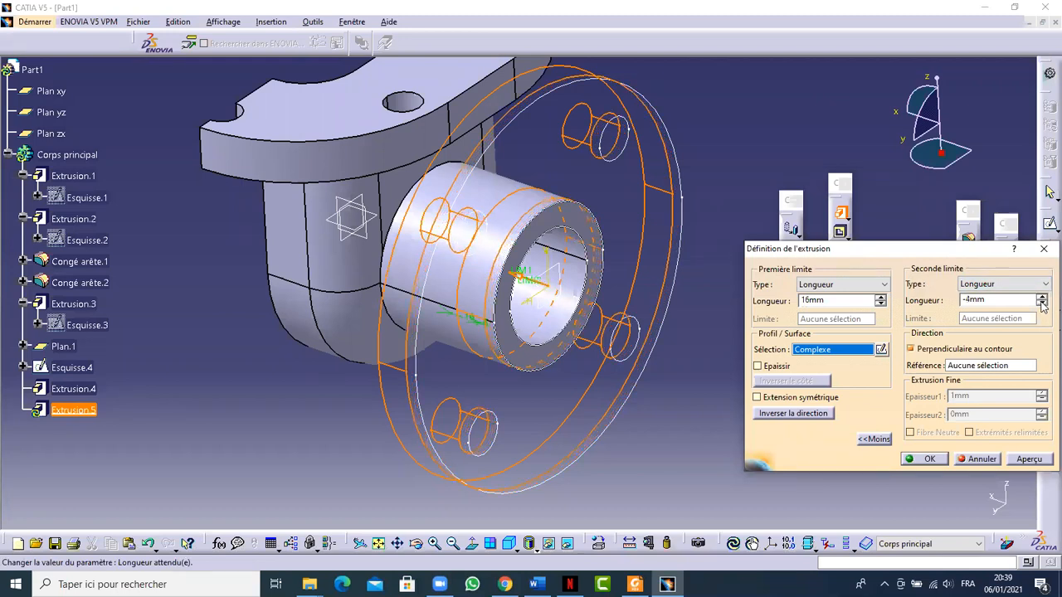
pyautogui.click(1040, 303)
pyautogui.click(1040, 304)
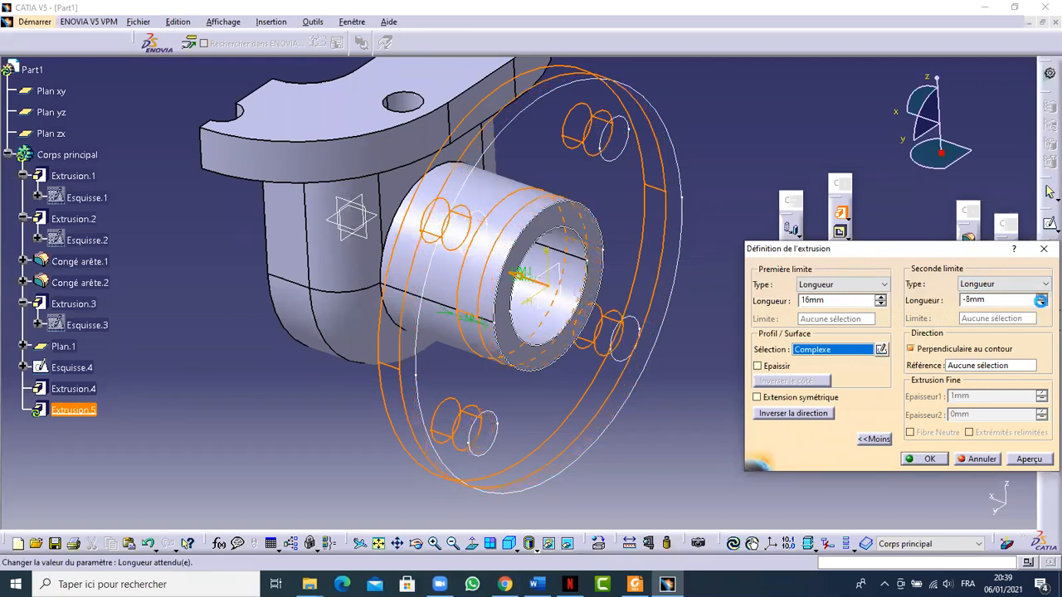
pyautogui.click(1041, 296)
pyautogui.click(1041, 297)
pyautogui.click(1041, 296)
pyautogui.click(1041, 296)
pyautogui.click(1041, 297)
pyautogui.click(1041, 296)
pyautogui.click(1041, 296)
pyautogui.click(1041, 296)
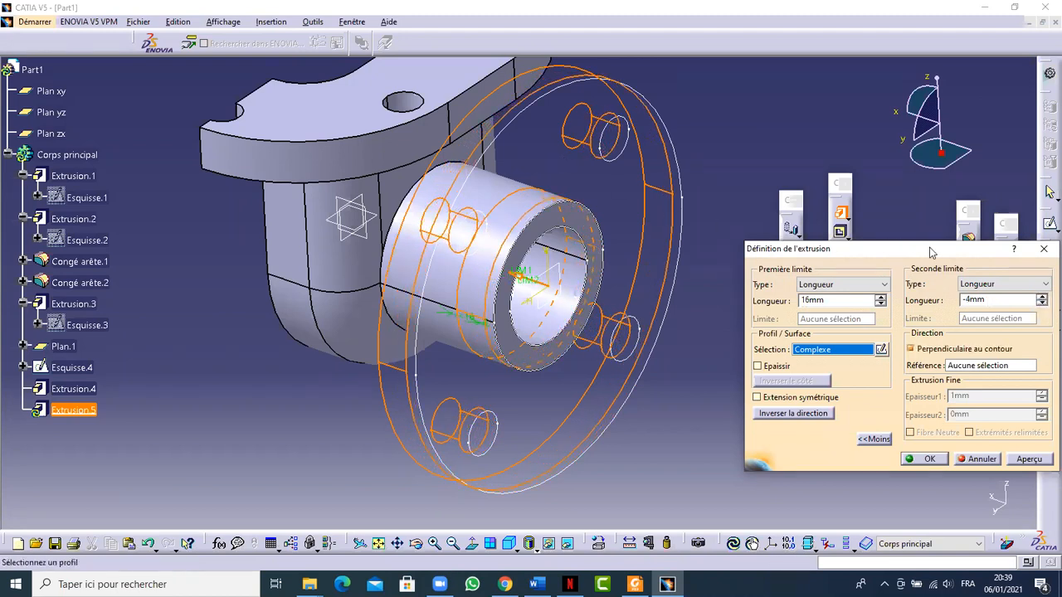
# Step: Set the extrusion's first limit to 18 mm, check the flange thickness on the PIECE 30 drawing in Foxit Reader and return to CATIA
pyautogui.doubleClick(827, 300)
pyautogui.write('18')
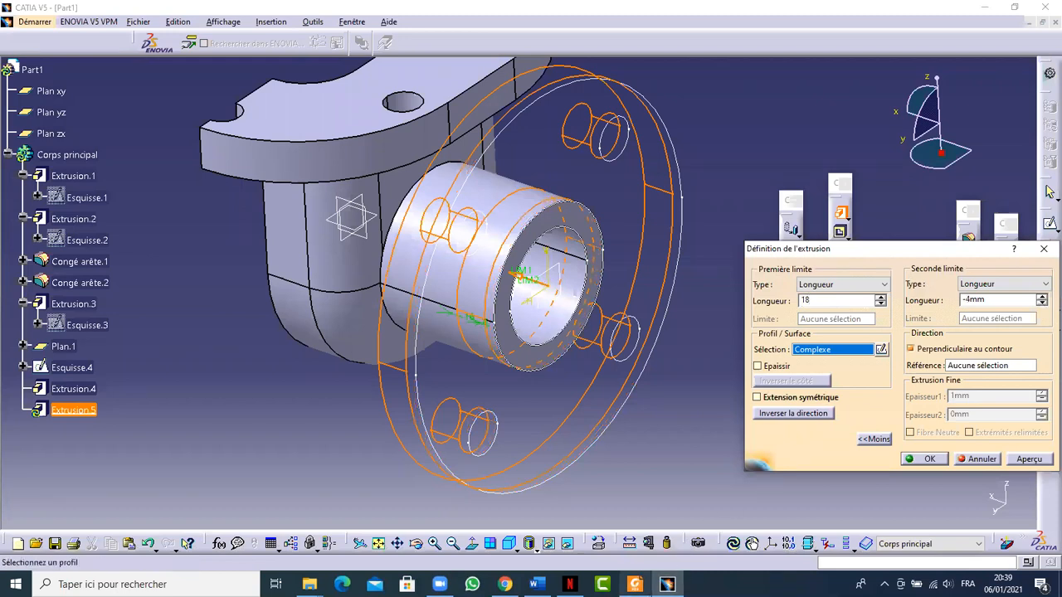
pyautogui.hotkey('alt', 'Tab')
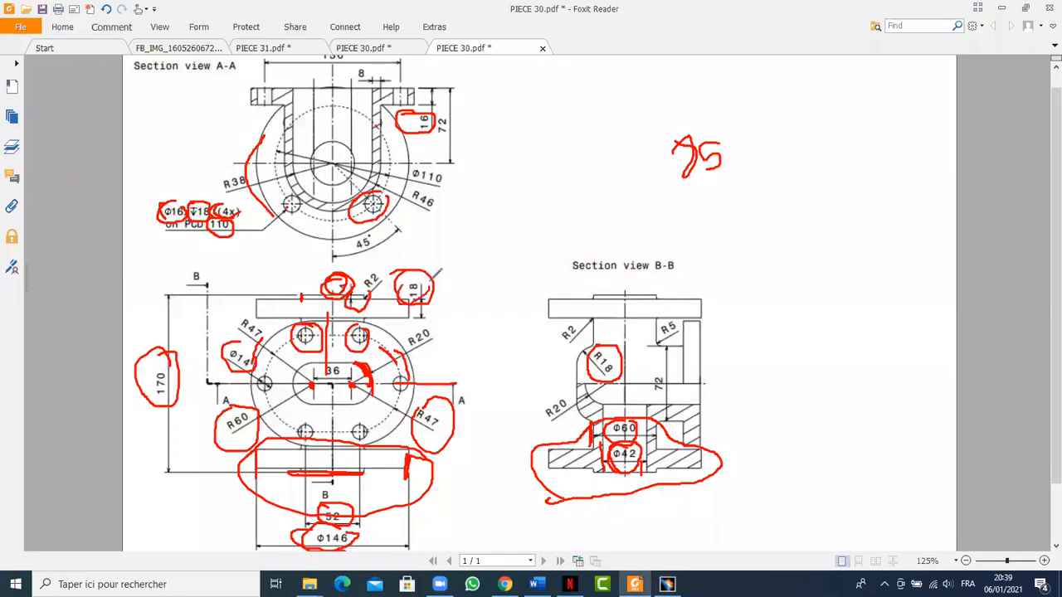
pyautogui.click(667, 584)
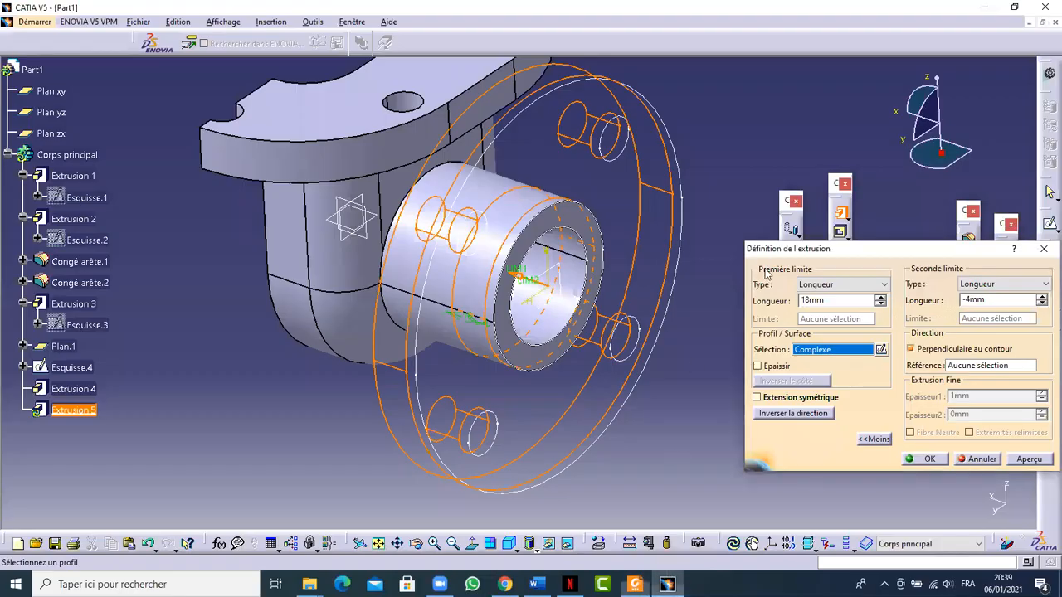
# Step: Set the first limit's length to 22 mm, keeping the second limit at -4 mm, and create the flange extrusion
pyautogui.moveTo(845, 306); pyautogui.dragTo(741, 300)
pyautogui.write('22')
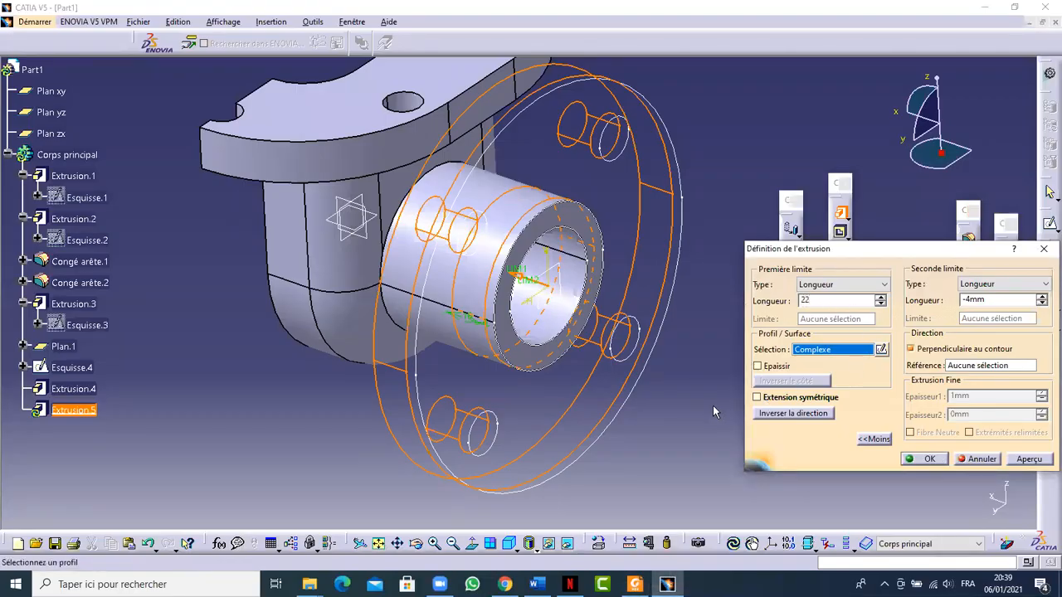
pyautogui.press('Return')
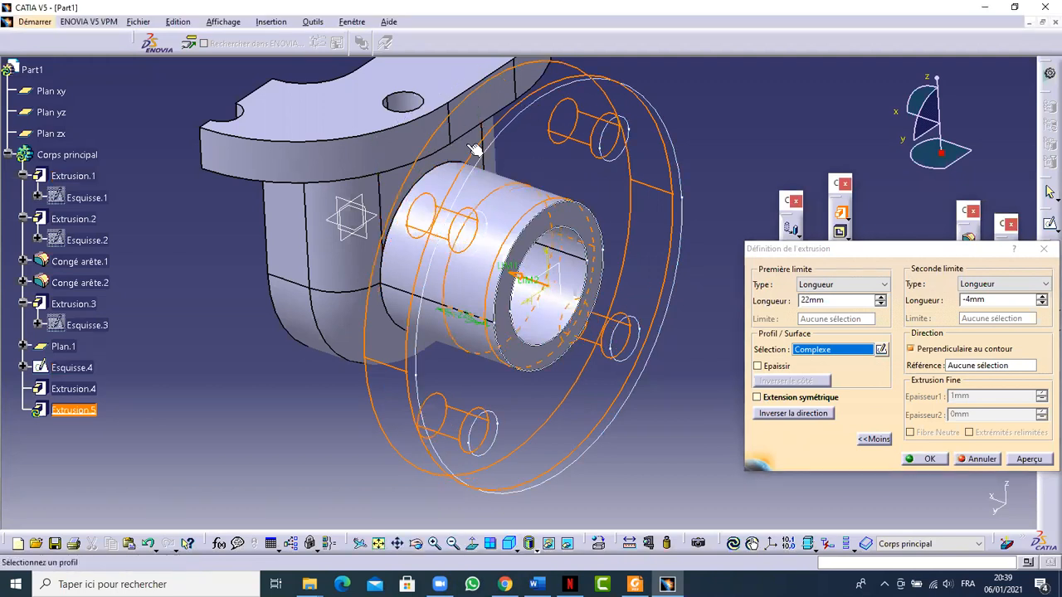
pyautogui.moveTo(457, 178); pyautogui.dragTo(503, 201, button='middle')
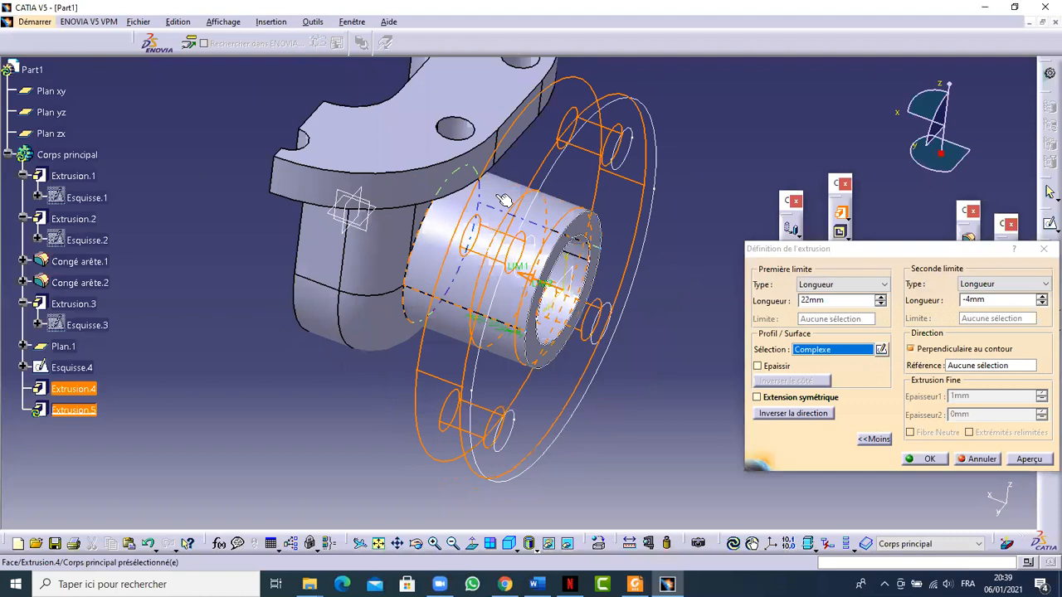
pyautogui.click(837, 300)
pyautogui.press('Return')
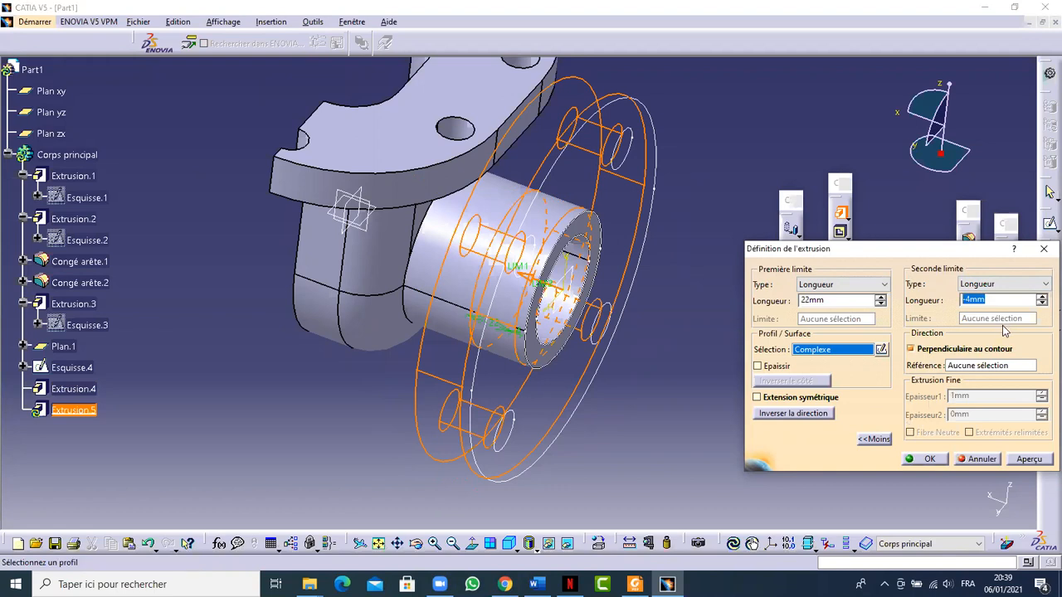
pyautogui.moveTo(401, 376); pyautogui.dragTo(460, 355, button='middle')
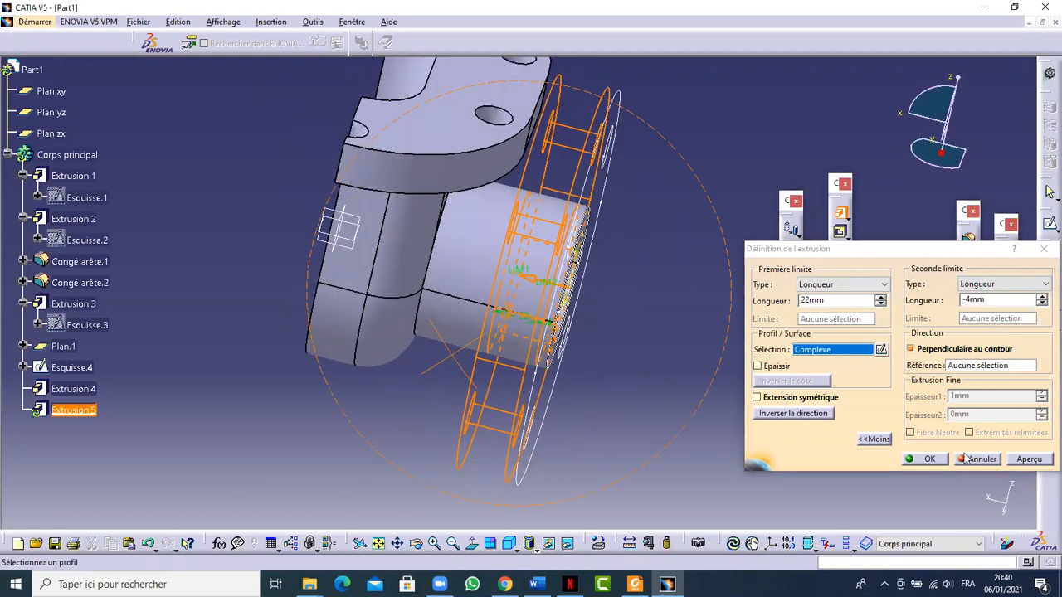
pyautogui.click(930, 460)
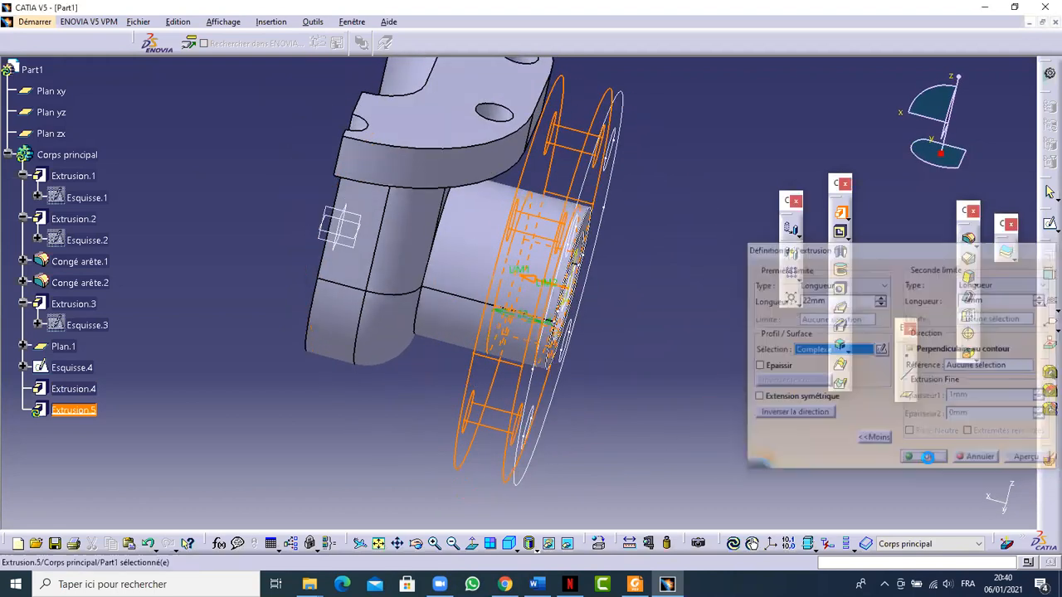
# Step: Hide the flange sketch Esquisse.4 so that only the solid flange is displayed
pyautogui.moveTo(656, 296); pyautogui.dragTo(618, 299, button='middle')
pyautogui.moveTo(541, 253); pyautogui.dragTo(542, 332, button='middle')
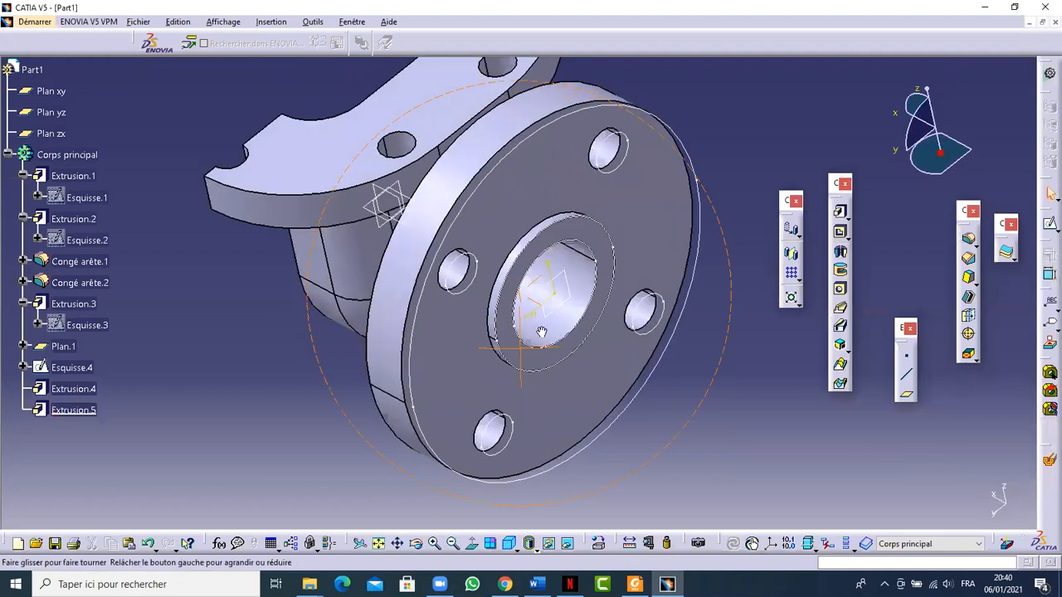
pyautogui.rightClick(79, 371)
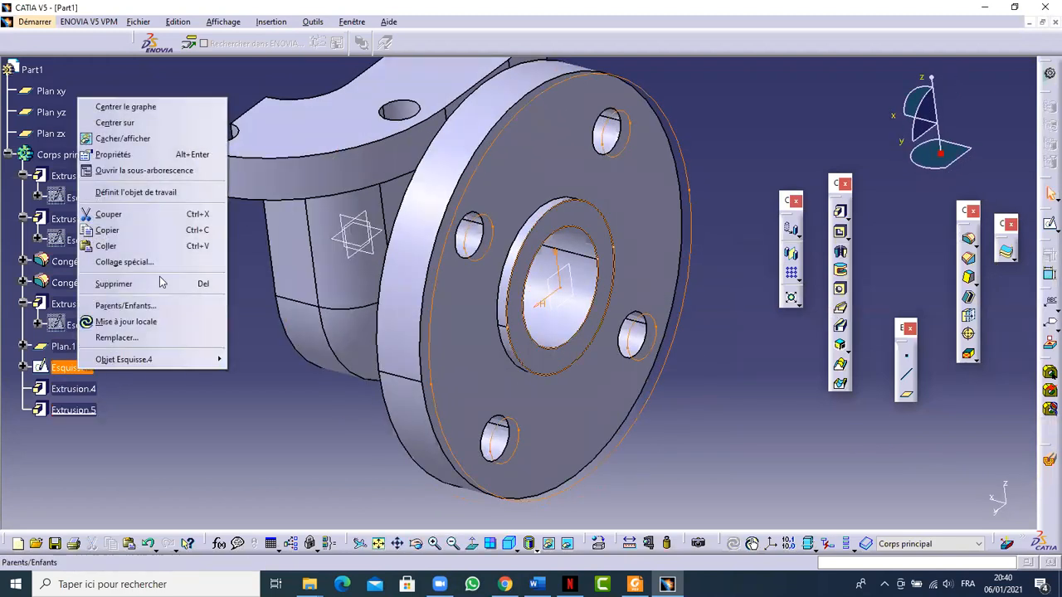
pyautogui.click(135, 139)
pyautogui.click(74, 303)
pyautogui.moveTo(352, 208); pyautogui.dragTo(362, 241, button='middle')
# Step: Circle the R5 and R2 fillet radii in section view B-B of the PIECE 30 drawing in Foxit Reader and return to CATIA
pyautogui.click(634, 584)
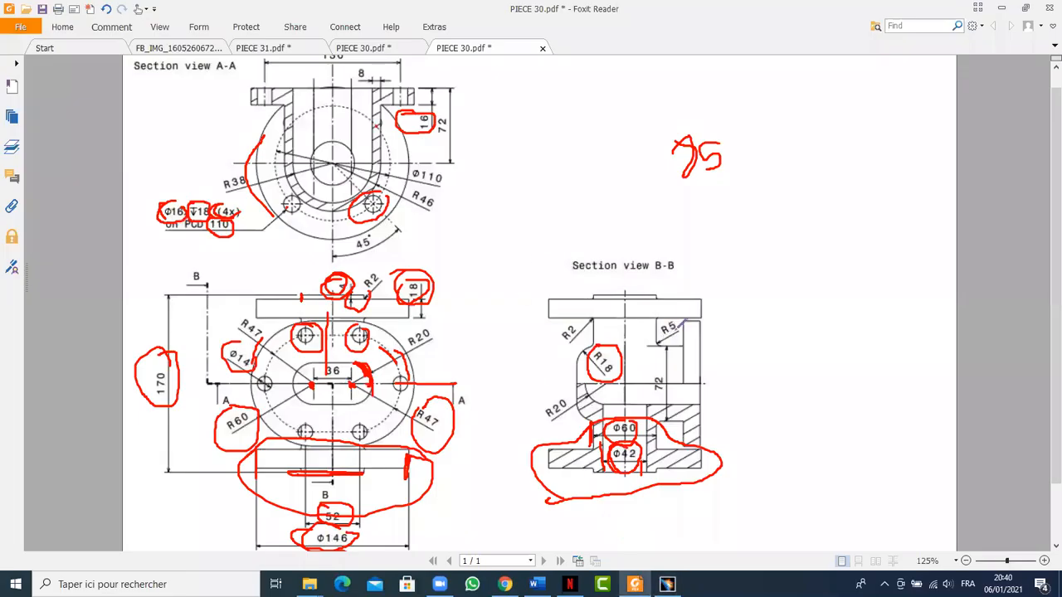
pyautogui.moveTo(652, 339); pyautogui.dragTo(677, 323)
pyautogui.moveTo(576, 318); pyautogui.dragTo(579, 350)
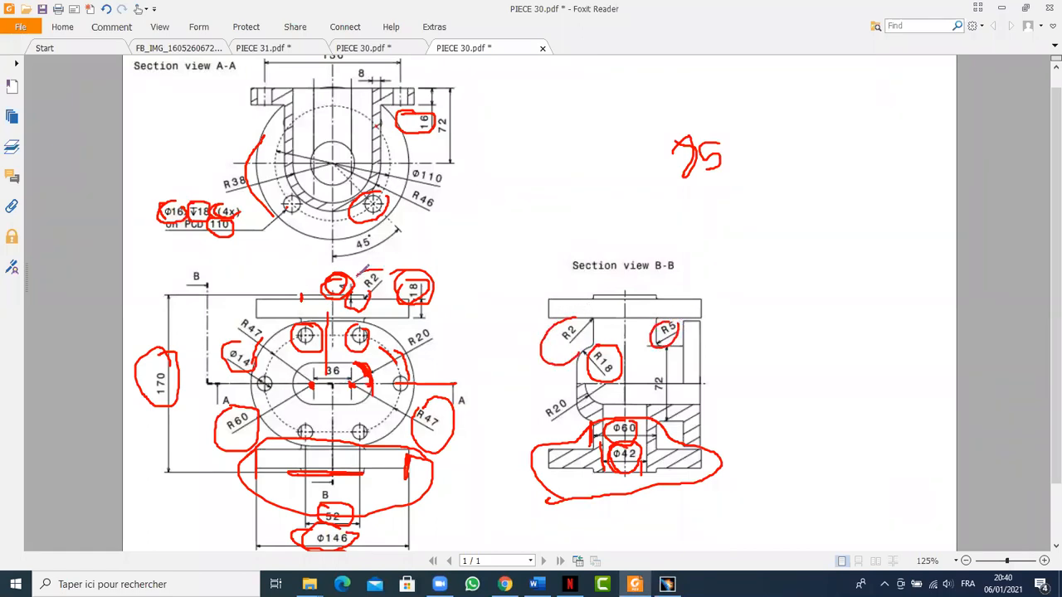
pyautogui.click(666, 584)
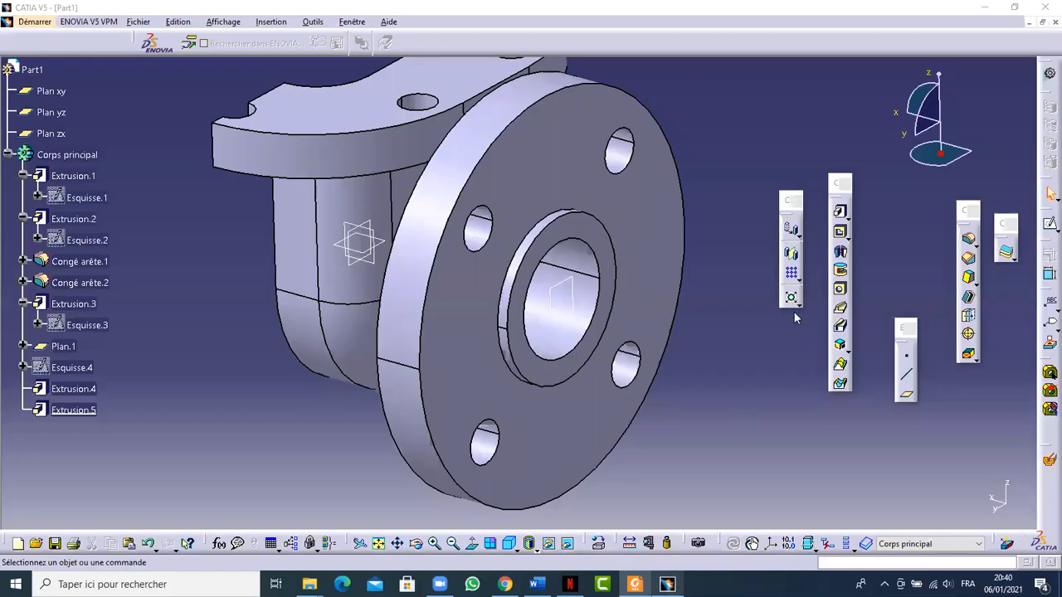
# Step: Fillet the edges where the raised face and the neck meet the round flange with a 2 mm radius
pyautogui.click(968, 241)
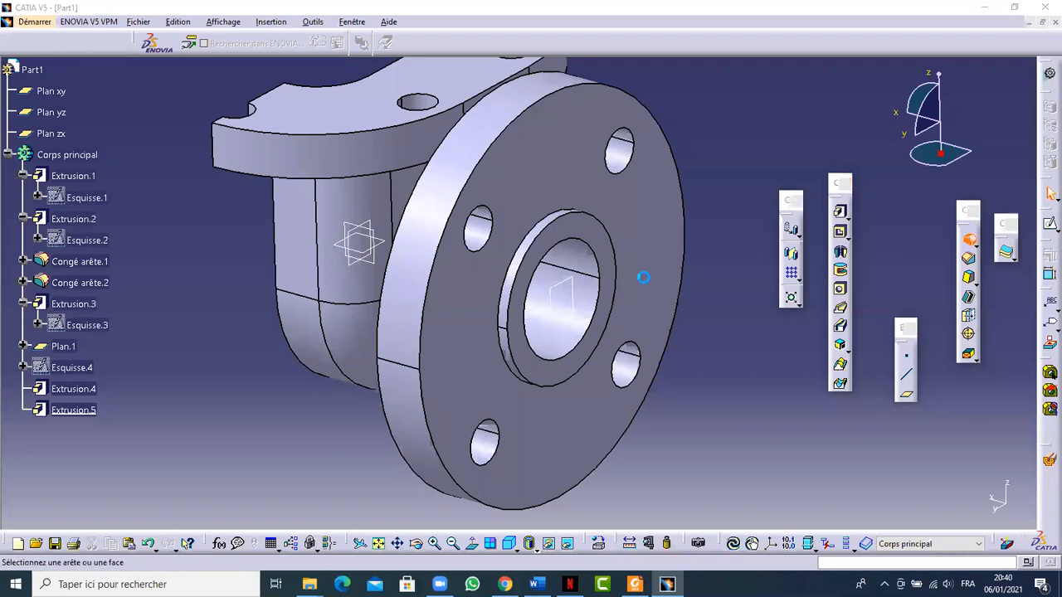
pyautogui.click(515, 285)
pyautogui.moveTo(514, 286); pyautogui.dragTo(521, 315, button='middle')
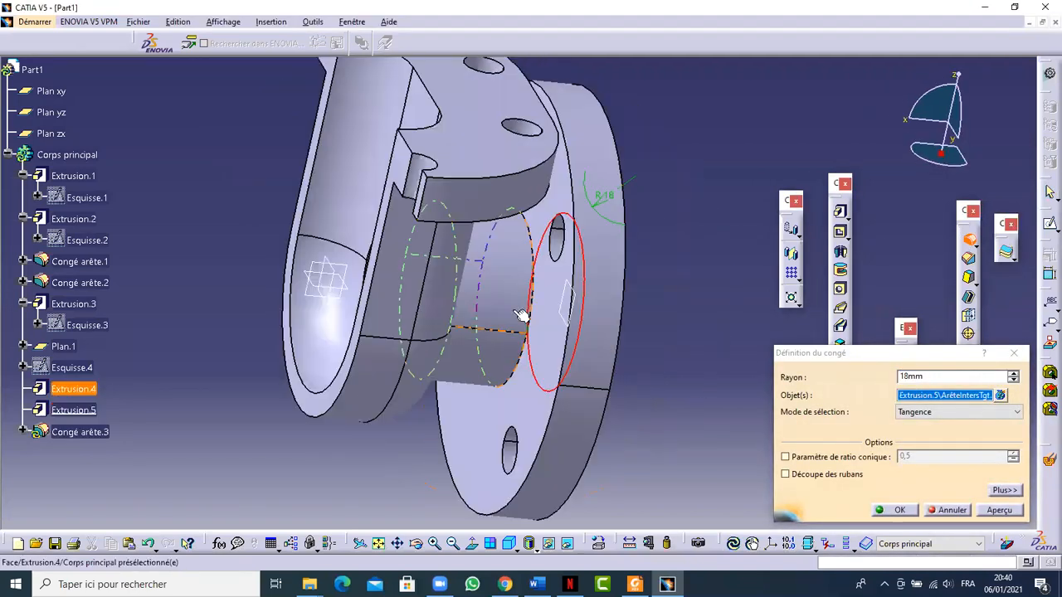
pyautogui.click(535, 263)
pyautogui.click(930, 371)
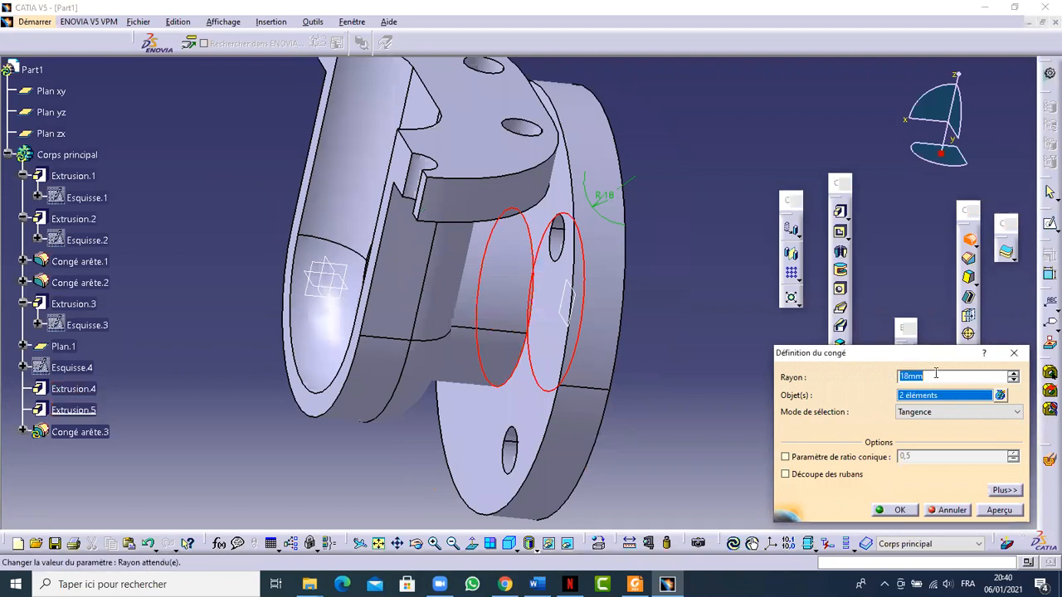
pyautogui.write('2')
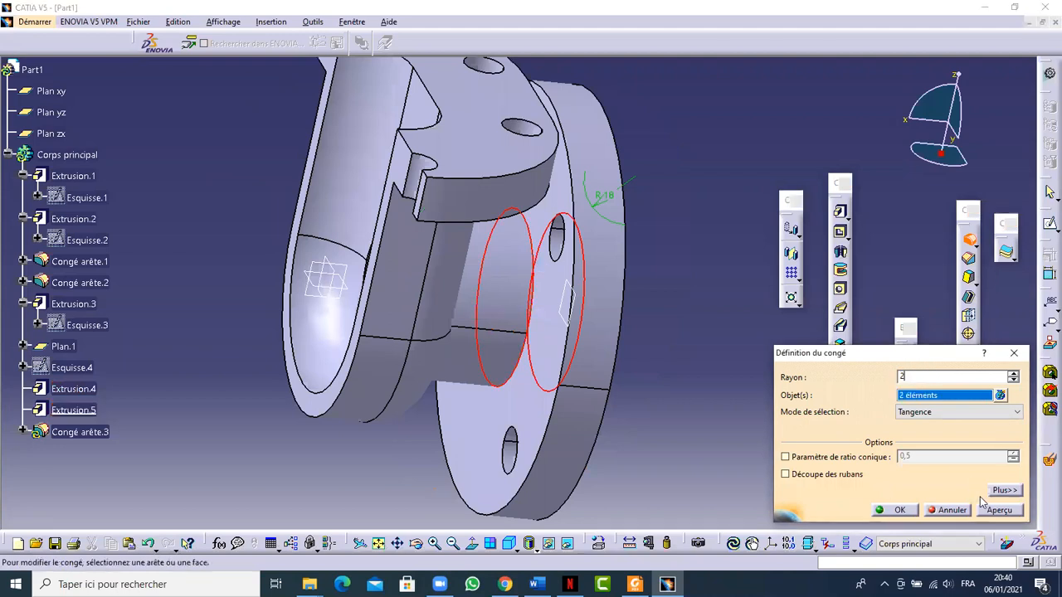
pyautogui.click(899, 510)
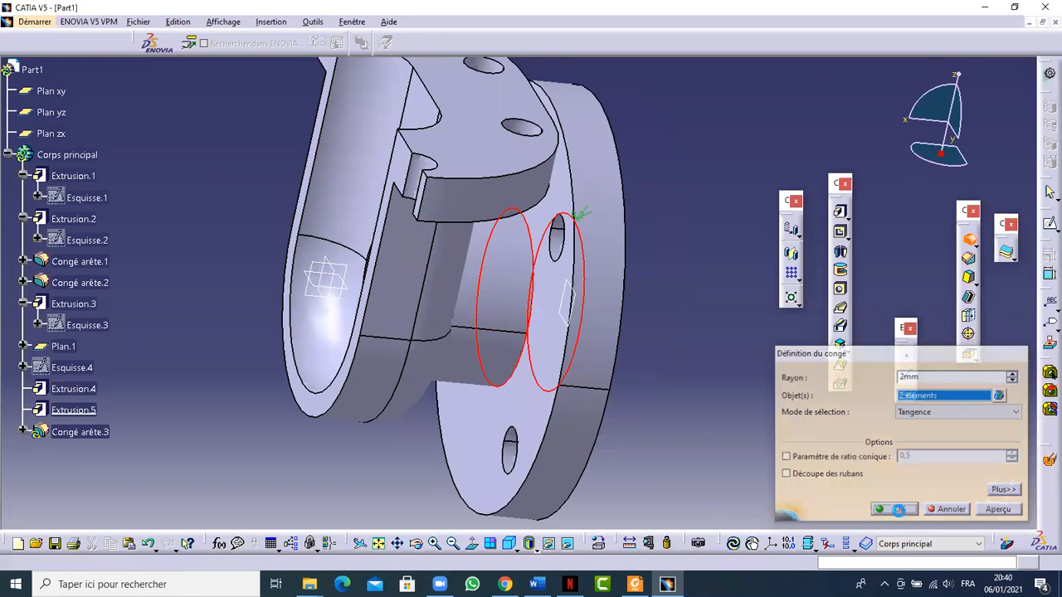
# Step: Fillet the edge where the side neck meets the valve body with a 5 mm radius
pyautogui.moveTo(679, 351); pyautogui.dragTo(656, 374, button='middle')
pyautogui.click(967, 246)
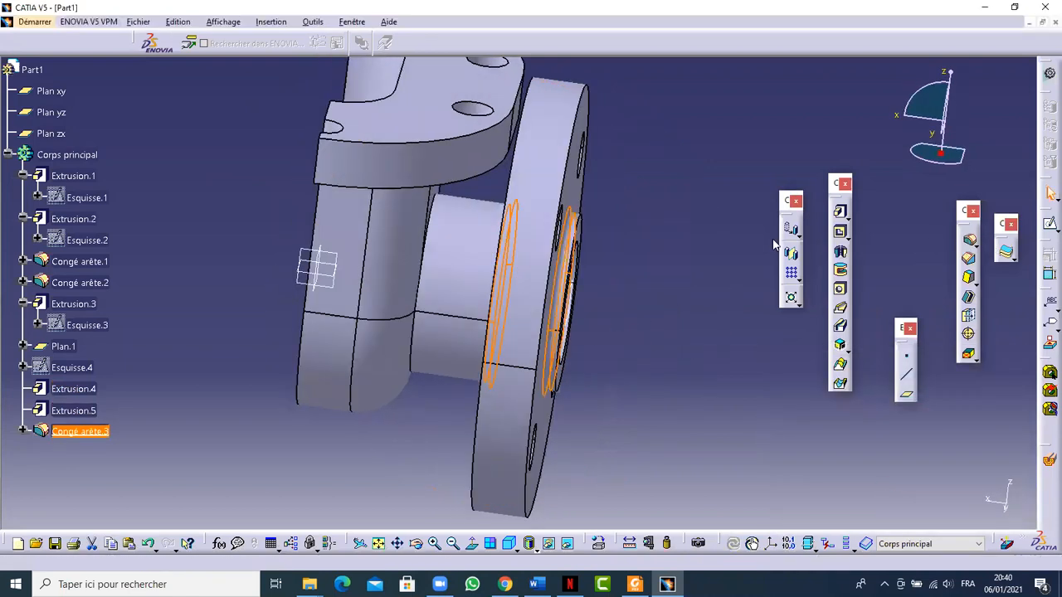
pyautogui.click(422, 292)
pyautogui.write('5')
pyautogui.click(900, 510)
# Step: Mirror the whole current solid about the flat cut face of the half body to complete the valve body
pyautogui.moveTo(666, 227); pyautogui.dragTo(656, 282, button='middle')
pyautogui.click(672, 277)
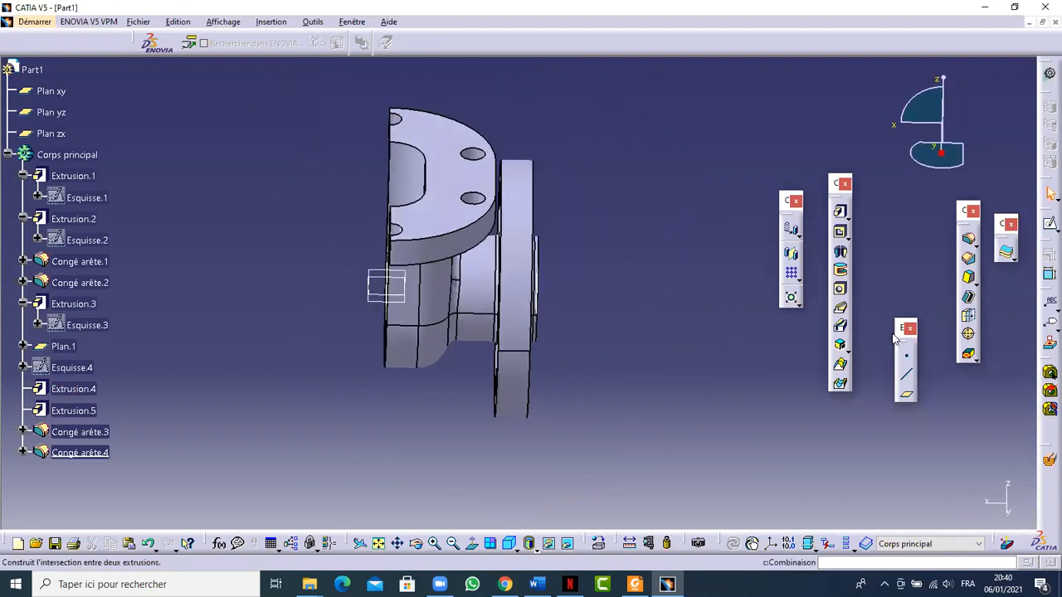
pyautogui.click(790, 258)
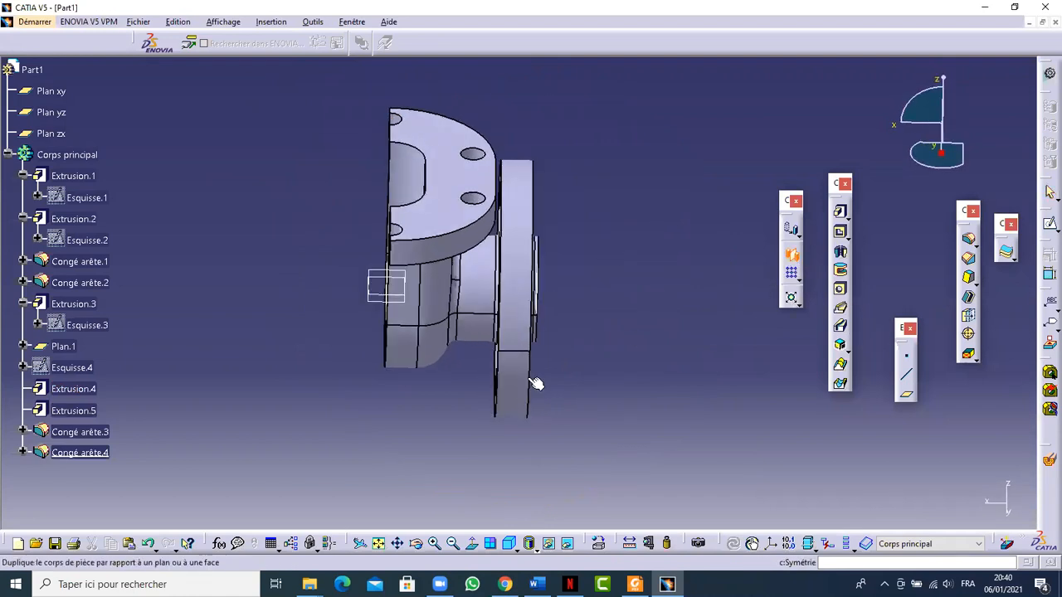
pyautogui.moveTo(560, 405); pyautogui.dragTo(592, 323, button='middle')
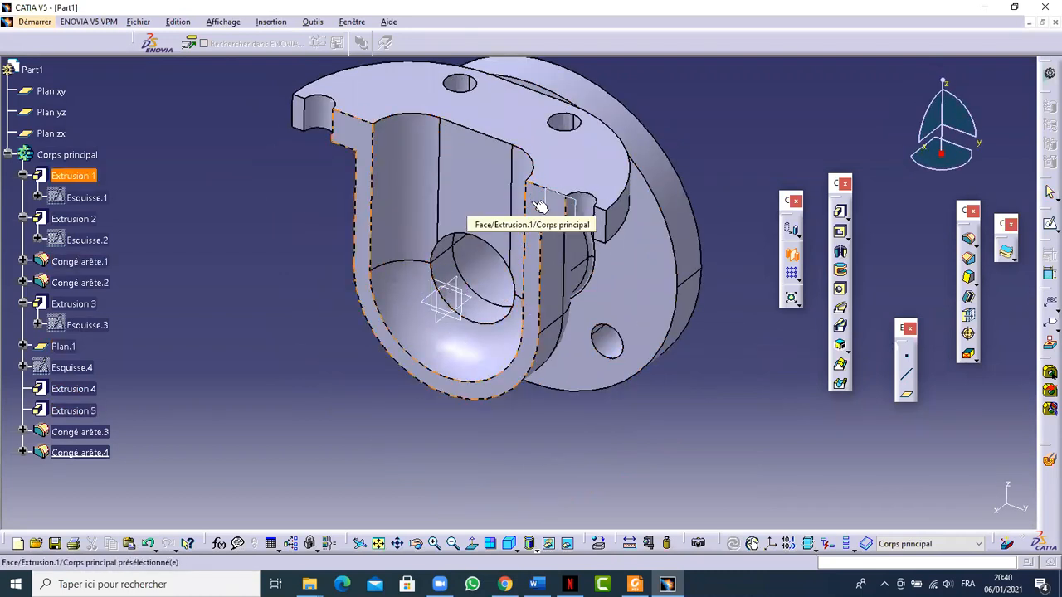
pyautogui.click(539, 205)
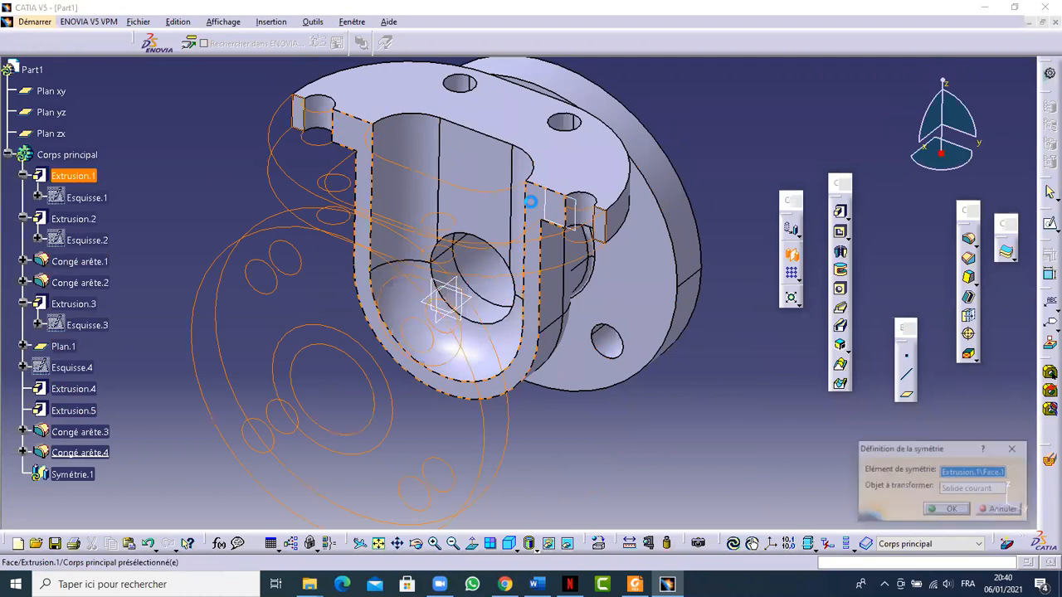
pyautogui.click(954, 511)
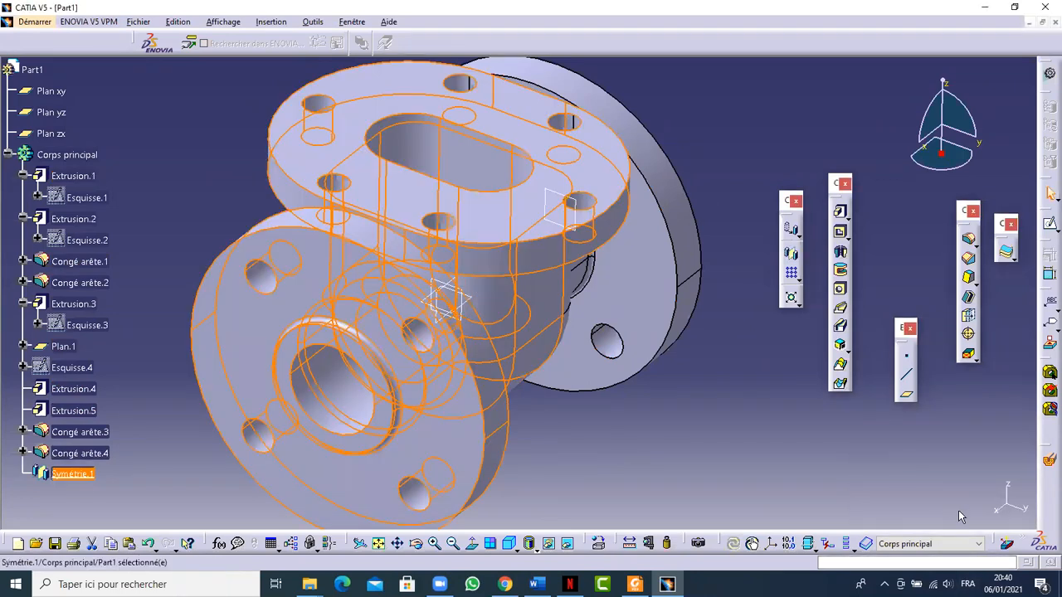
# Step: Clear the selection and examine the mirrored valve body, its flanges and neck fillets from several sides
pyautogui.click(759, 357)
pyautogui.moveTo(664, 377); pyautogui.dragTo(568, 413, button='middle')
pyautogui.click(508, 545)
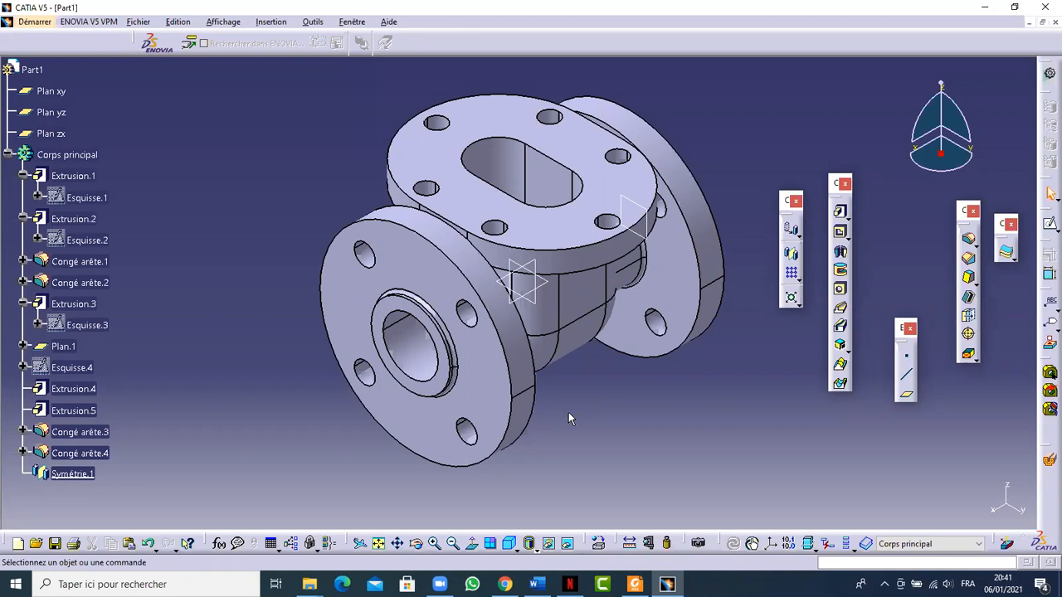
pyautogui.moveTo(422, 336); pyautogui.dragTo(564, 292, button='middle')
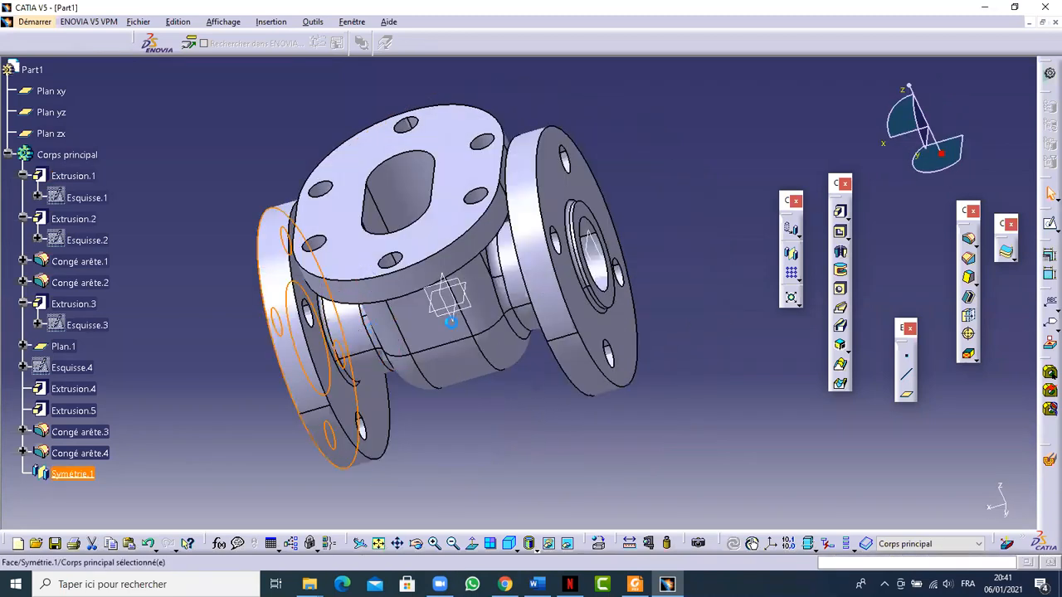
pyautogui.click(565, 294)
pyautogui.click(518, 295)
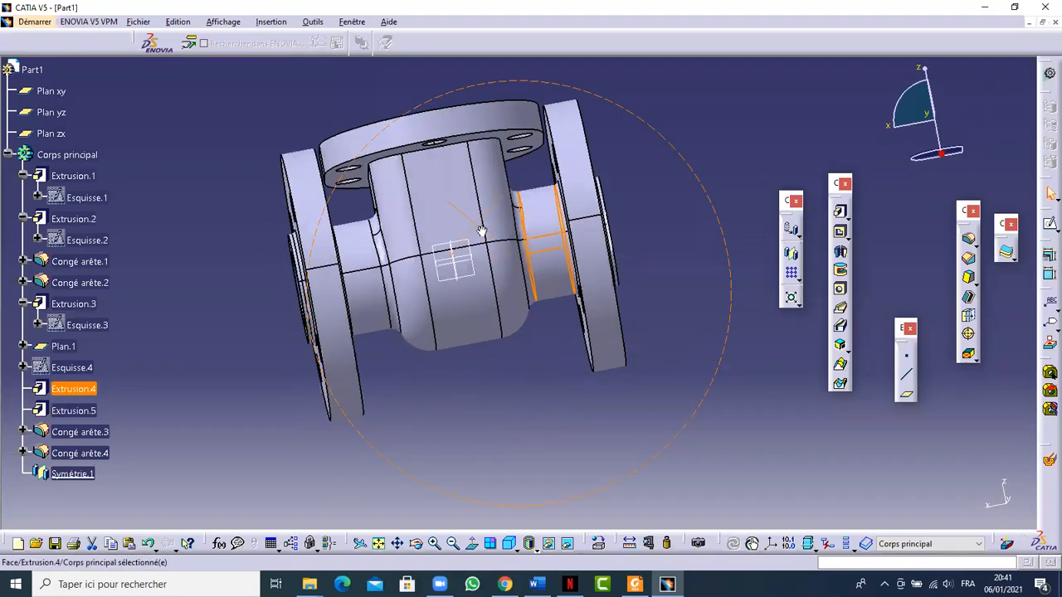